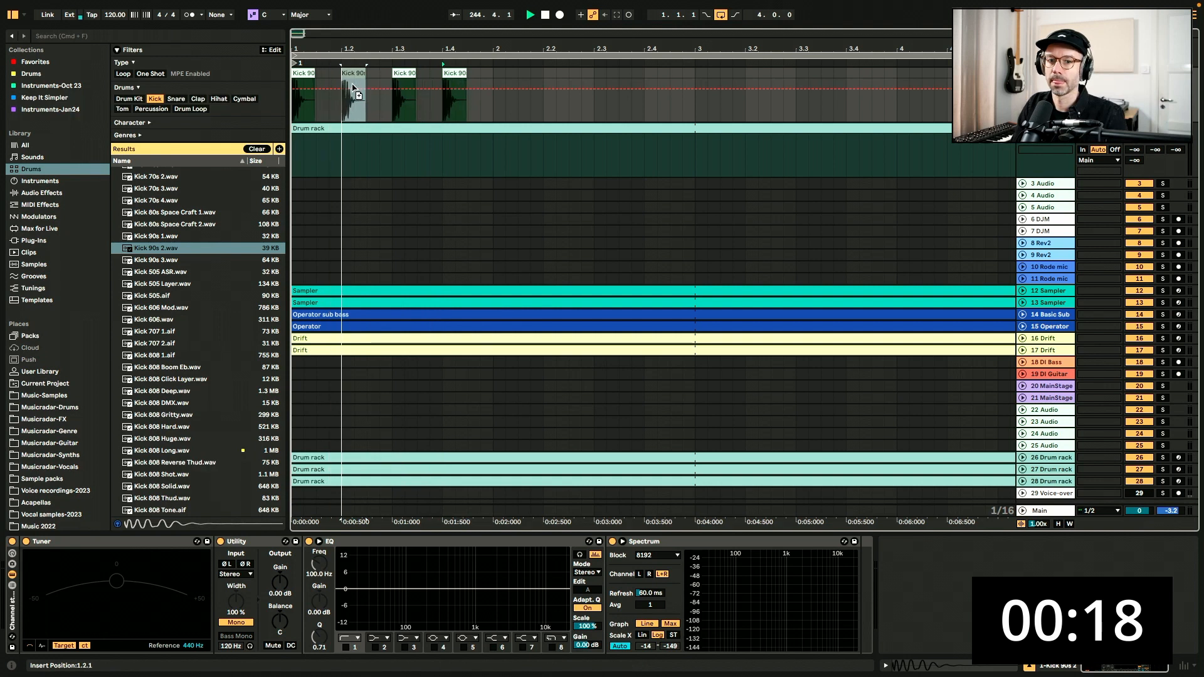
Select the one-bar pattern of four kick clips and duplicate it until it fills four bars
left_click_drag(495, 99, 209, 97)
key("super+d")
key("super+d")
key("super+d")
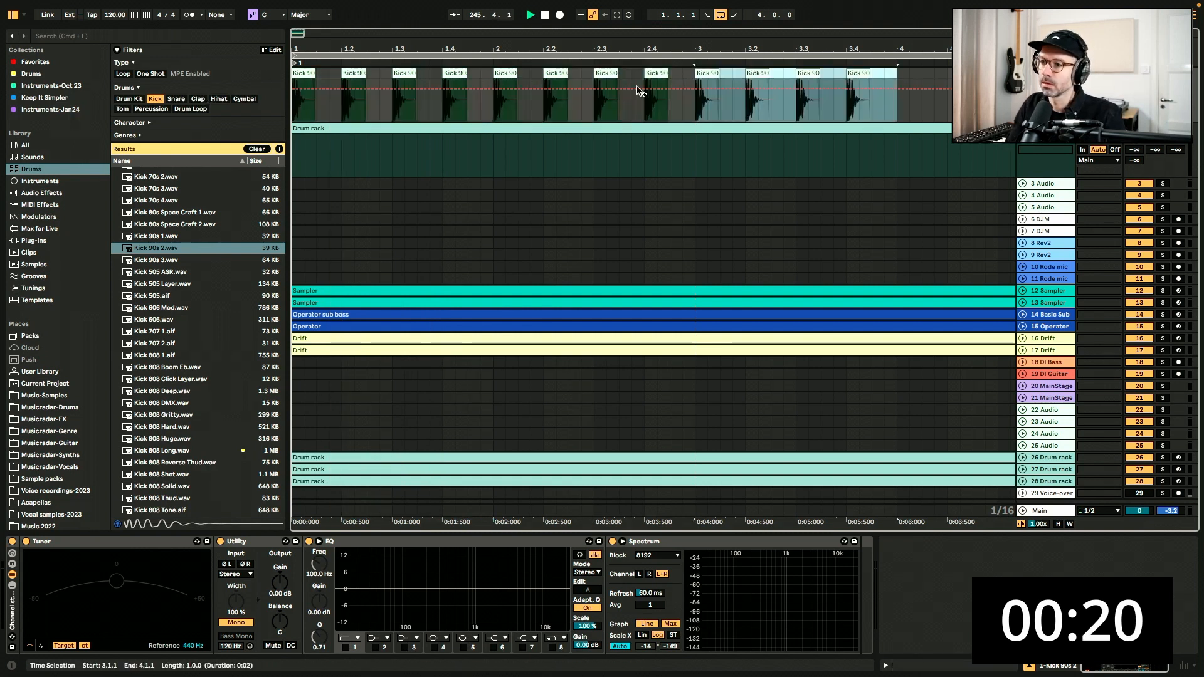
Set the project tempo to 132 BPM and restart playback from the beginning of the arrangement
left_click(111, 14)
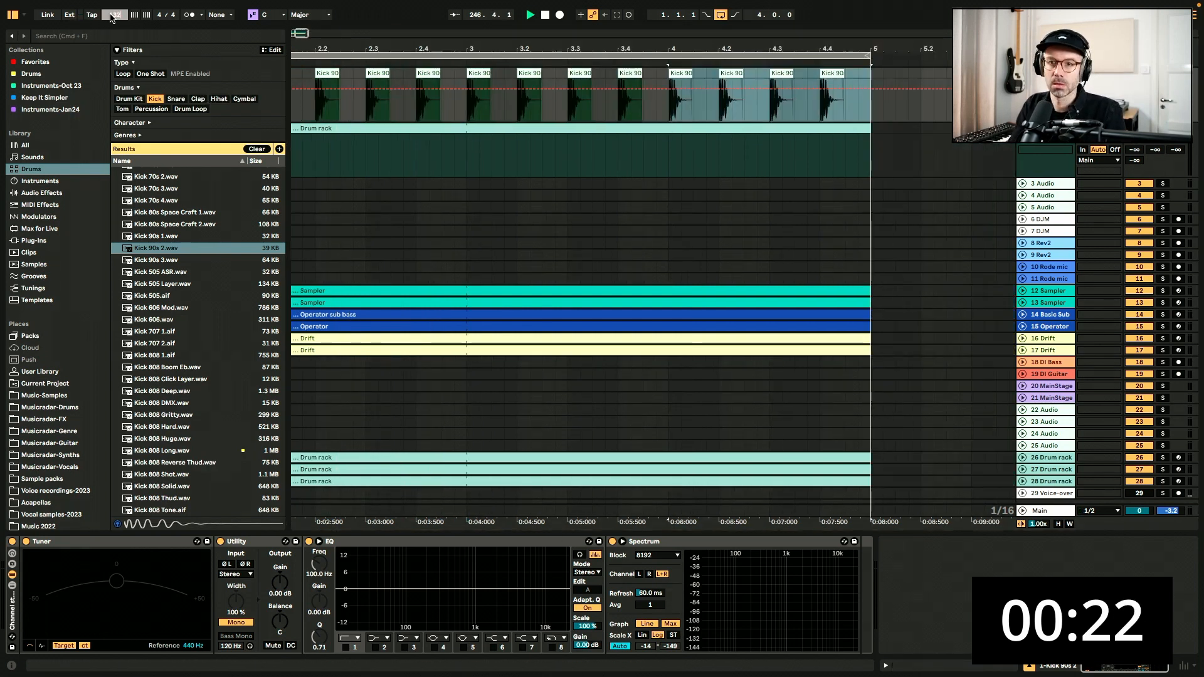
type("132")
key("Return")
key("space")
key("Home")
key("space")
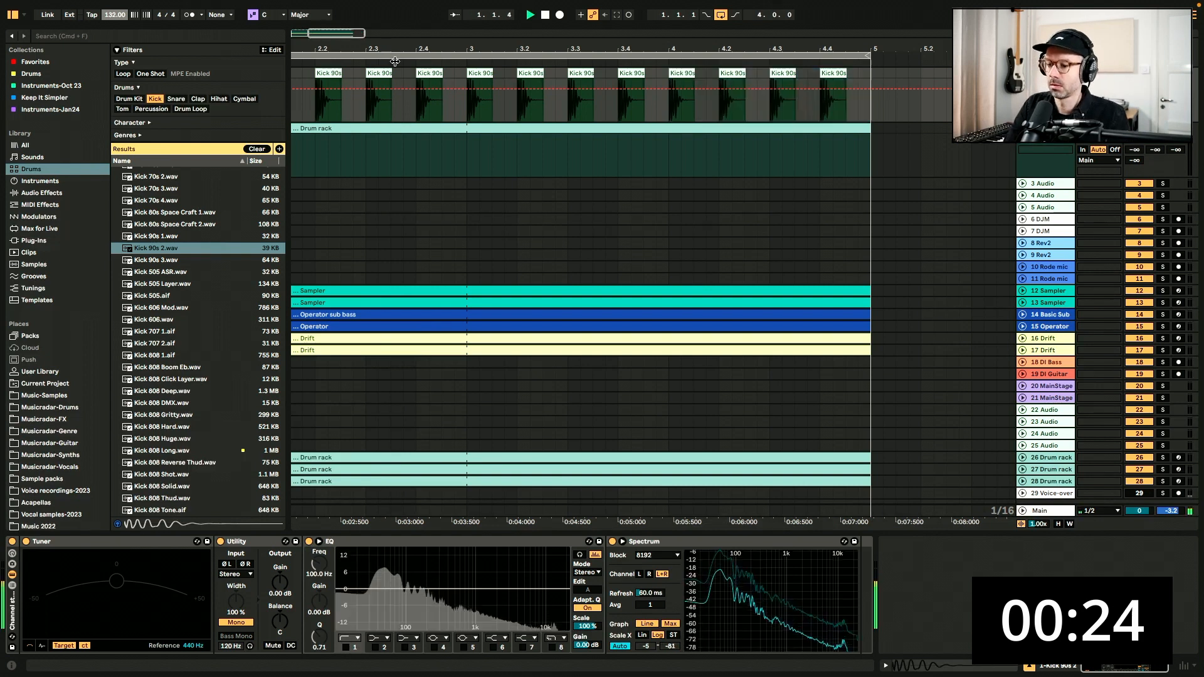
scroll(766, 221, "left", 5)
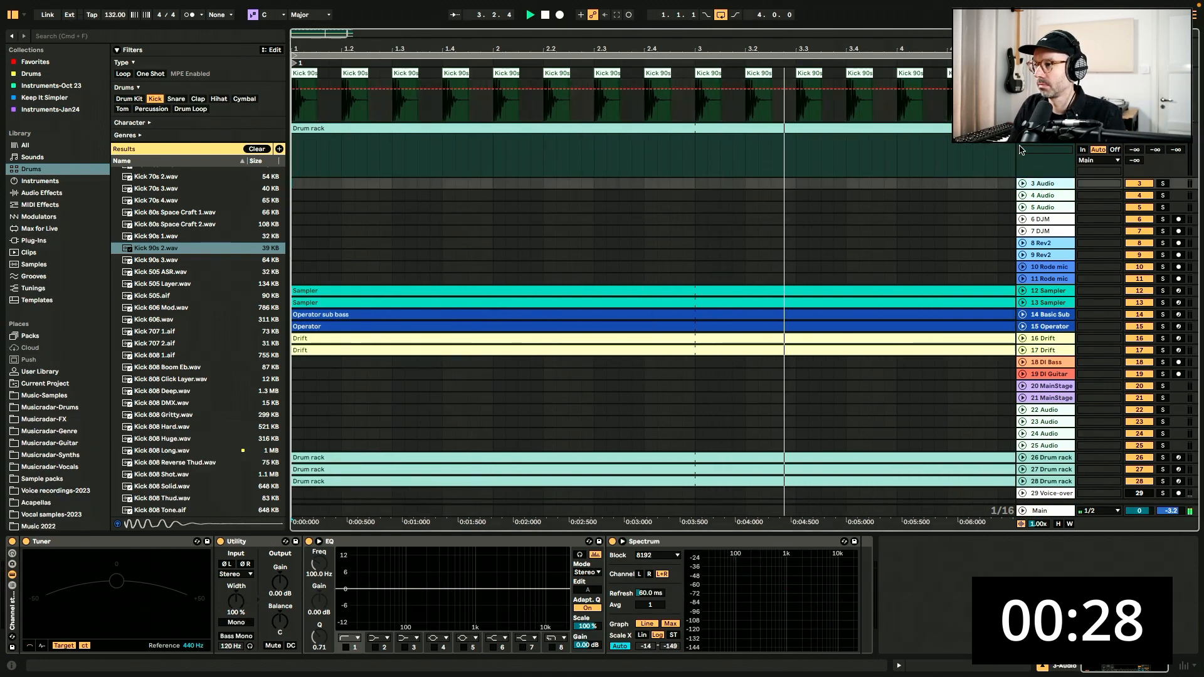
Load the hi-hat samples Hihat Art 02.aif through Hihat ATR 04.aif onto the Drum Rack's pads, starting at C1
left_click(999, 147)
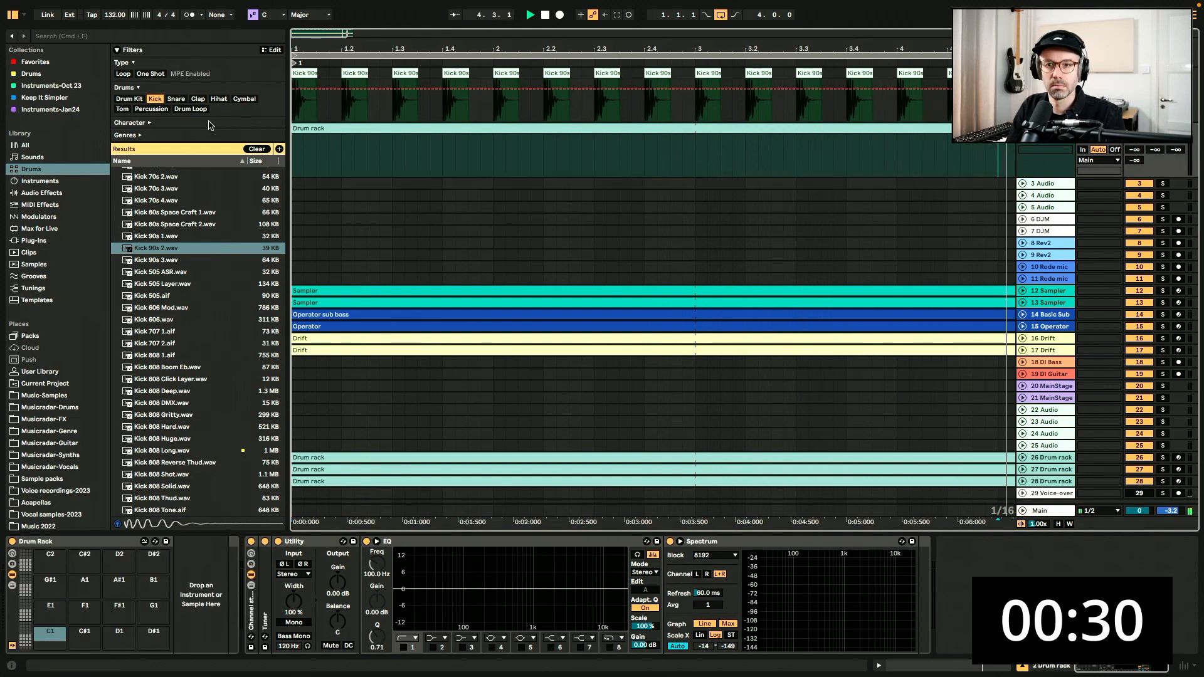
key("space")
left_click(219, 99)
left_click(196, 261)
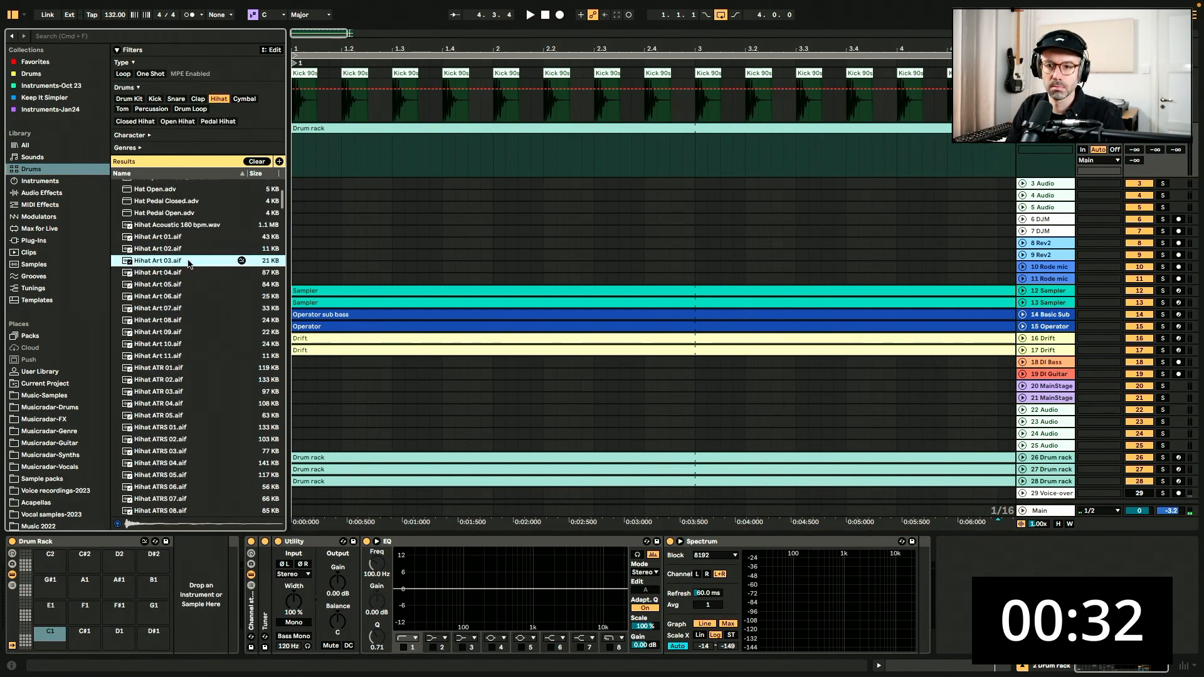
left_click(188, 250)
left_click(188, 404, "shift")
left_click(317, 127)
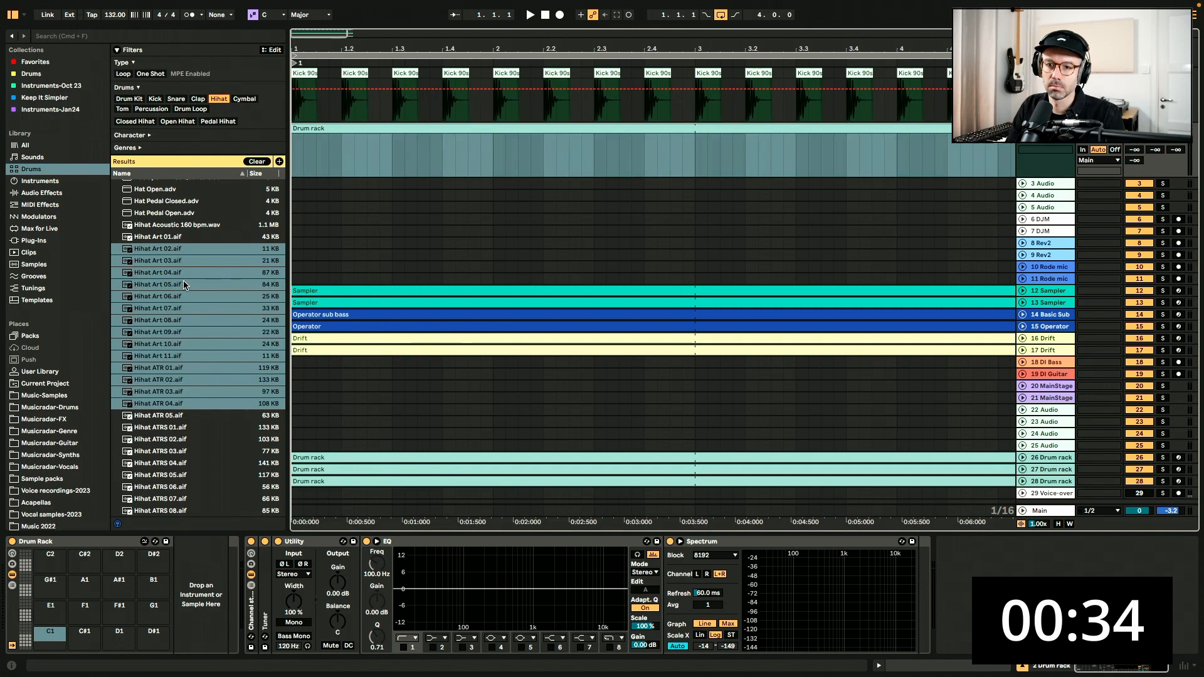
left_click_drag(185, 285, 50, 634)
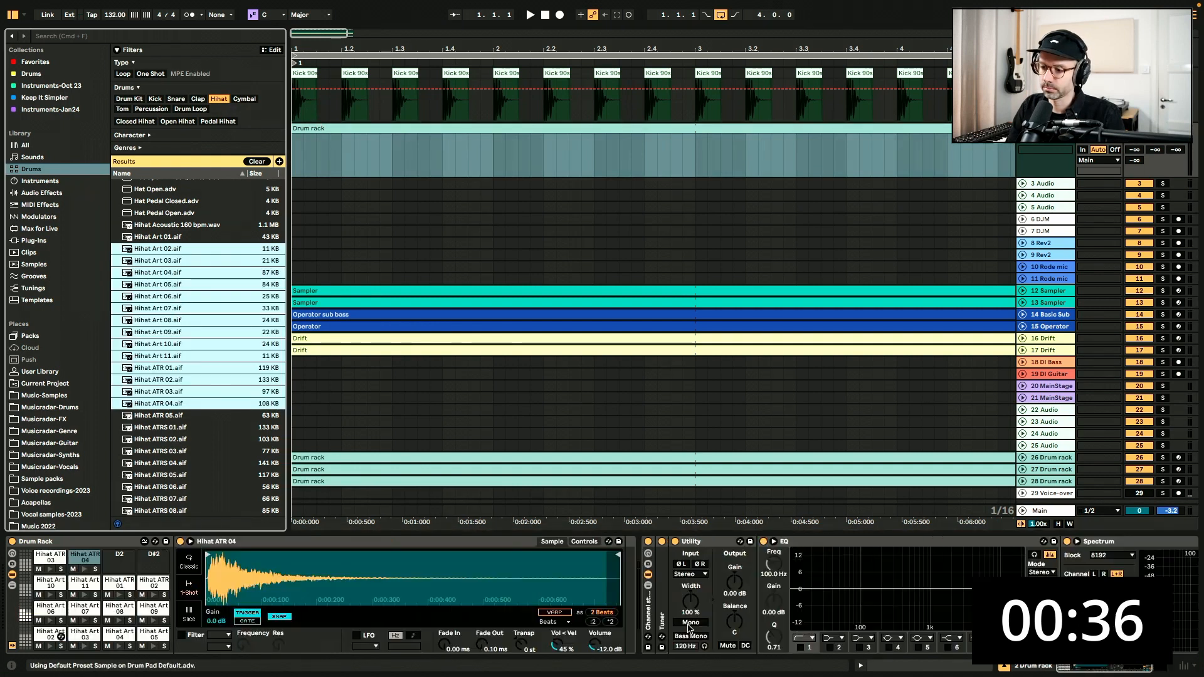
Audition the hi-hat pads and enable the low-cut band 1 on the drum rack track's EQ
key("a")
left_click(802, 647)
key("s")
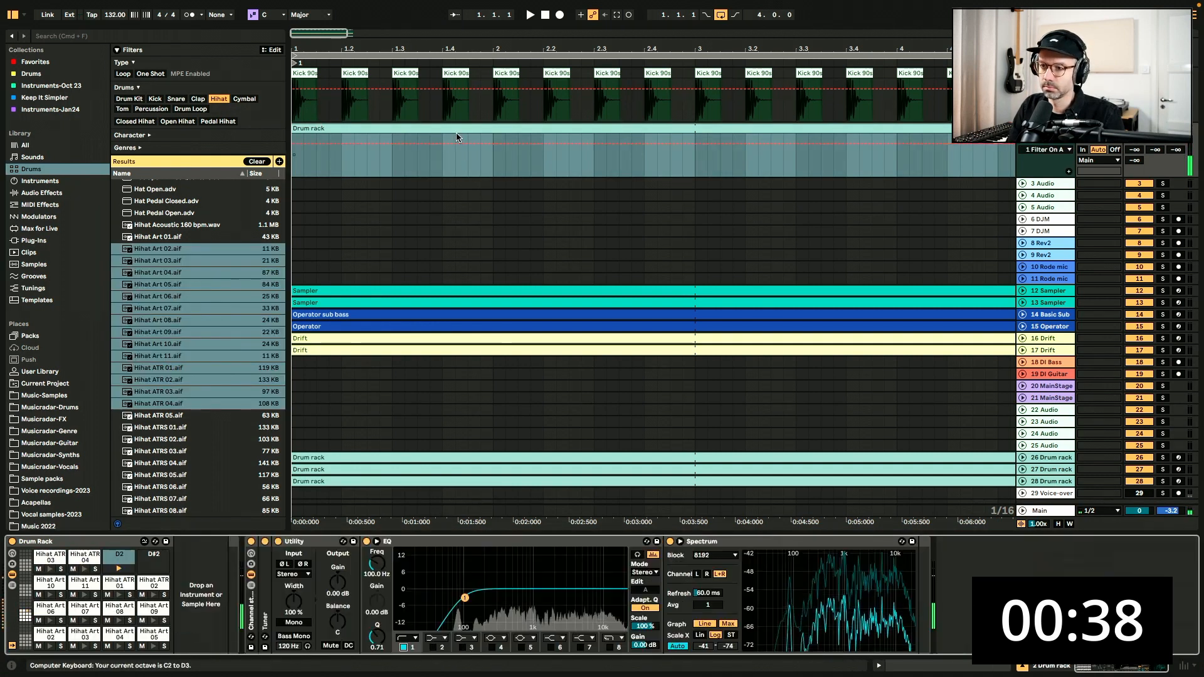
Open the drum rack clip's notes and add a Hihat Art 04 note on the offbeat at 1.1.3
left_click(455, 127)
double_click(456, 127)
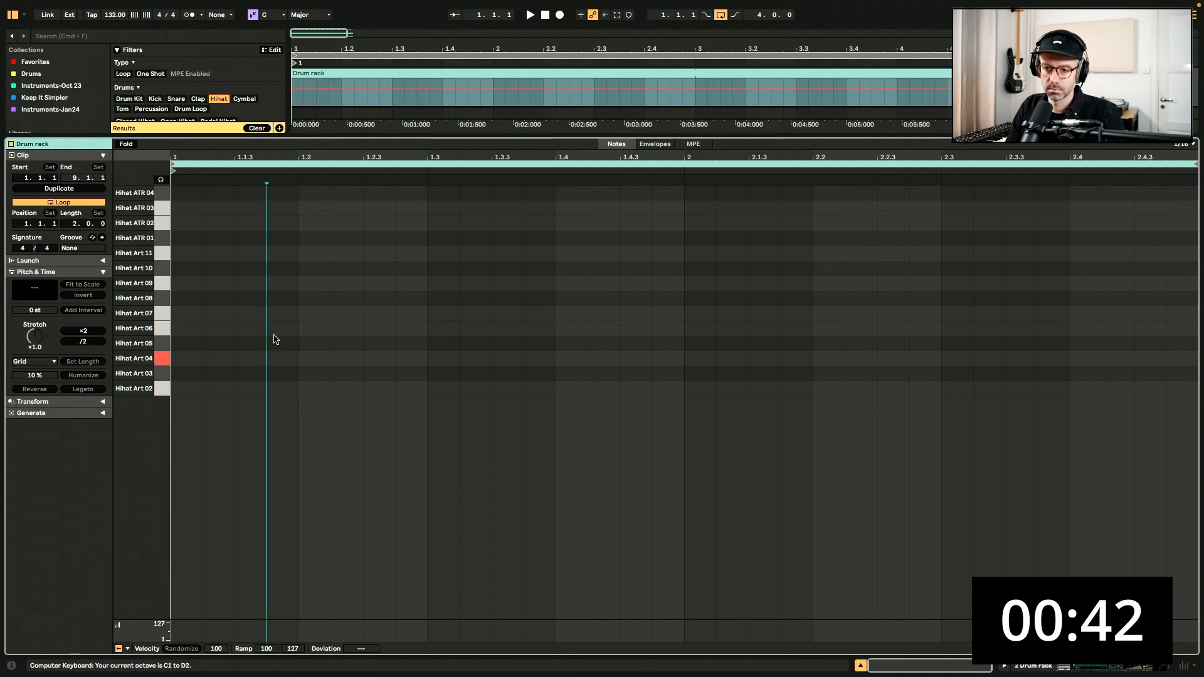
double_click(261, 357)
left_click_drag(293, 355, 173, 379)
key("super+d")
key("super+d")
key("super+d")
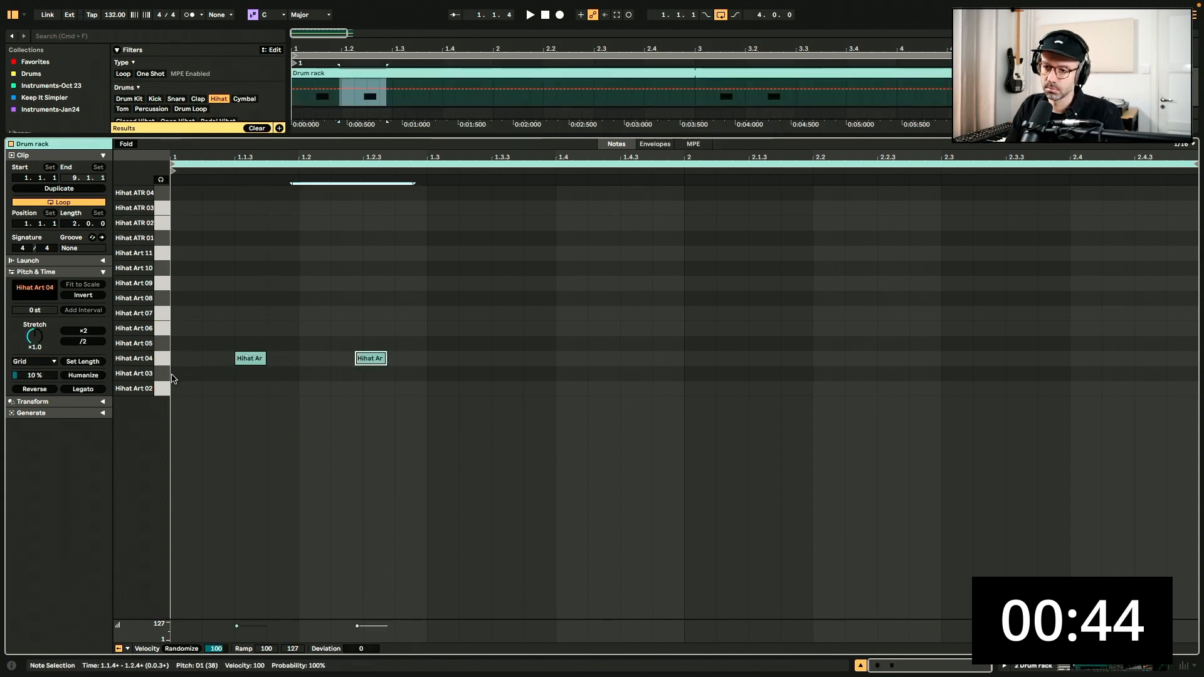
key("super+z")
key("super+z")
key("super+z")
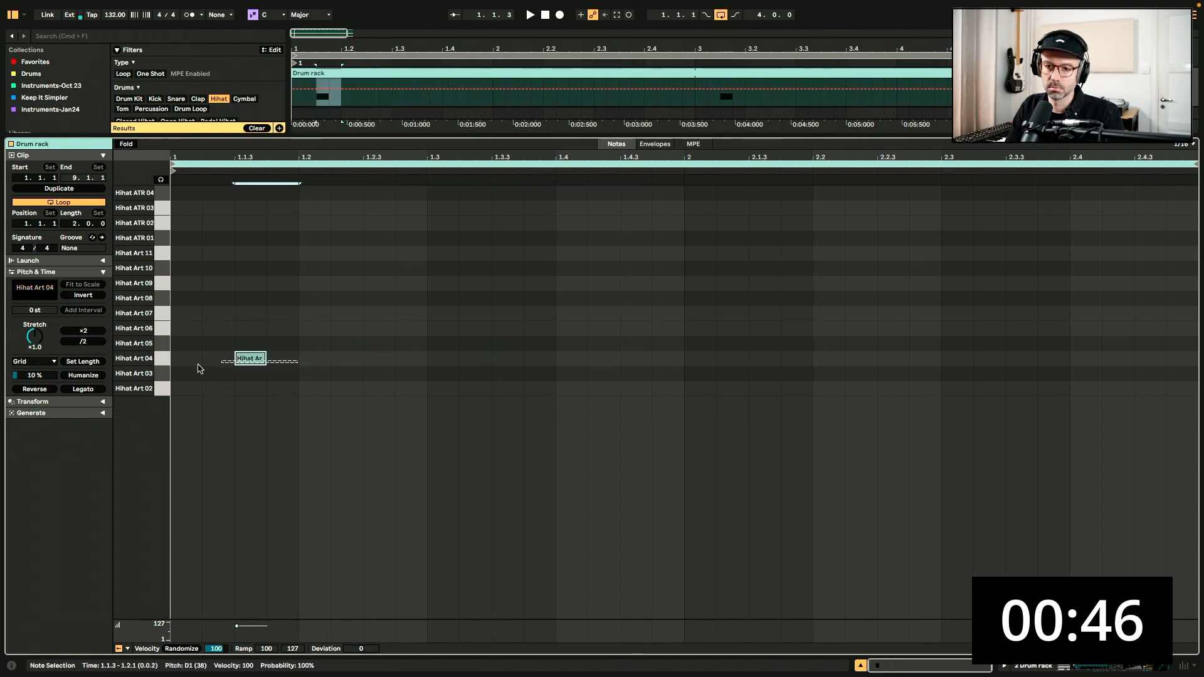
Repeat the hi-hat note on every offbeat of the two-bar clip and move all the notes to Hihat ATR 03
key("super+d")
key("super+d")
key("super+d")
key("super+d")
key("super+d")
key("super+d")
key("super+d")
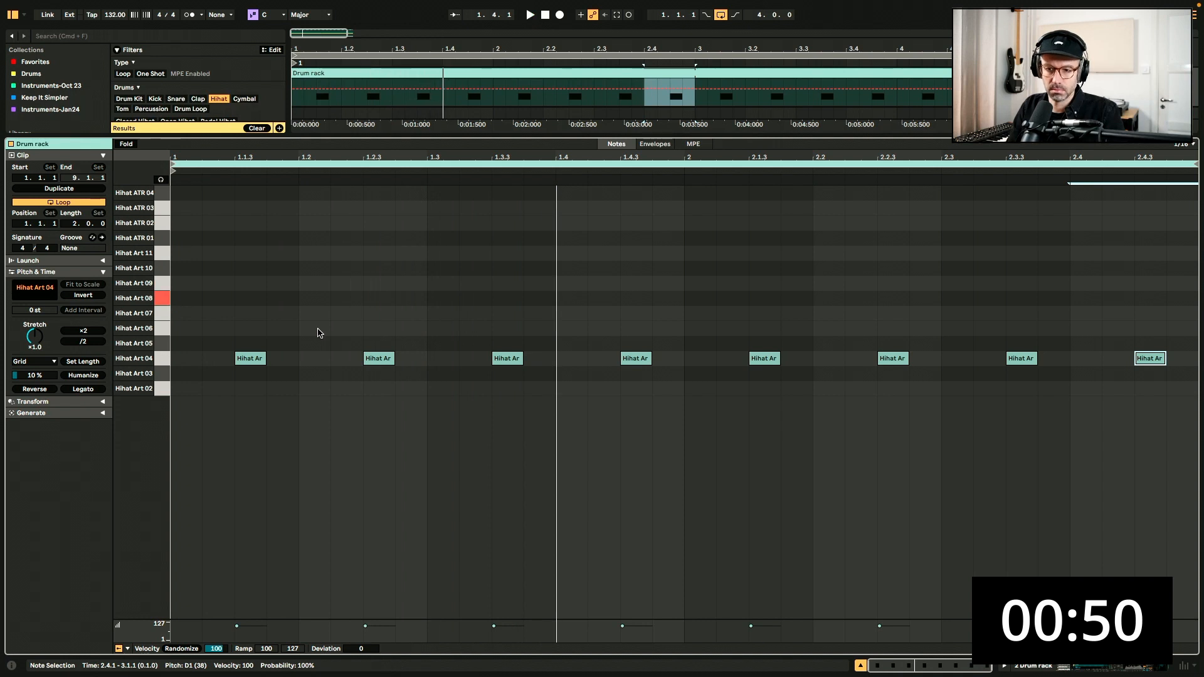
key("super+a")
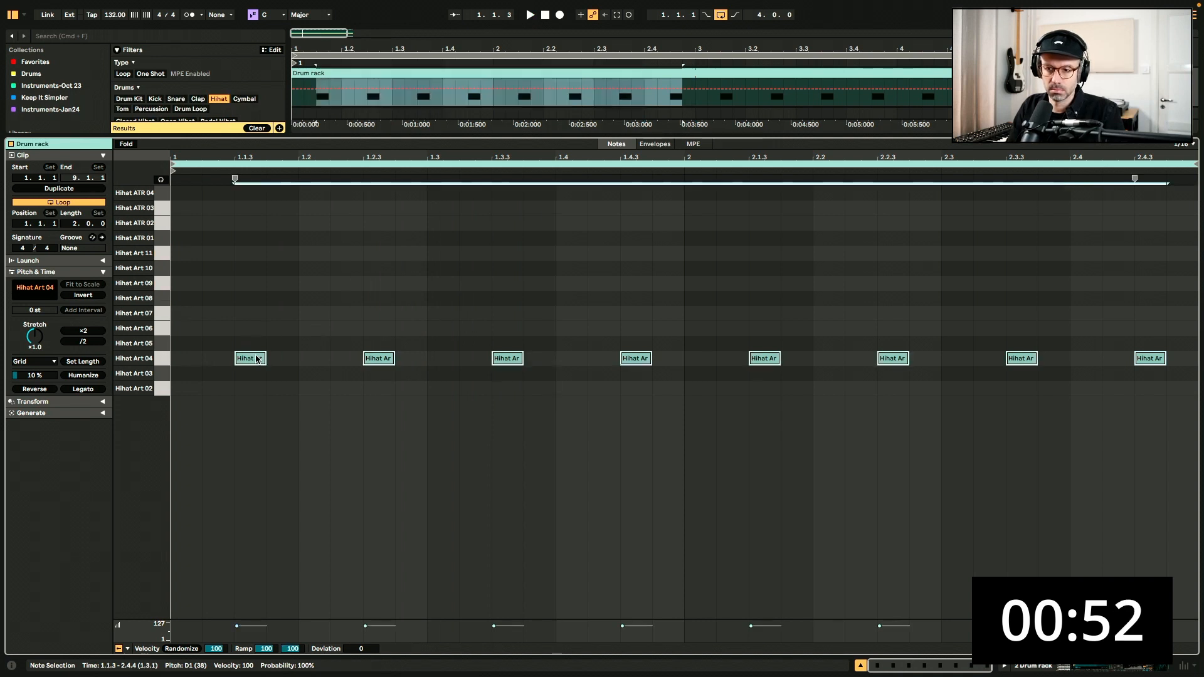
left_click_drag(257, 357, 252, 206)
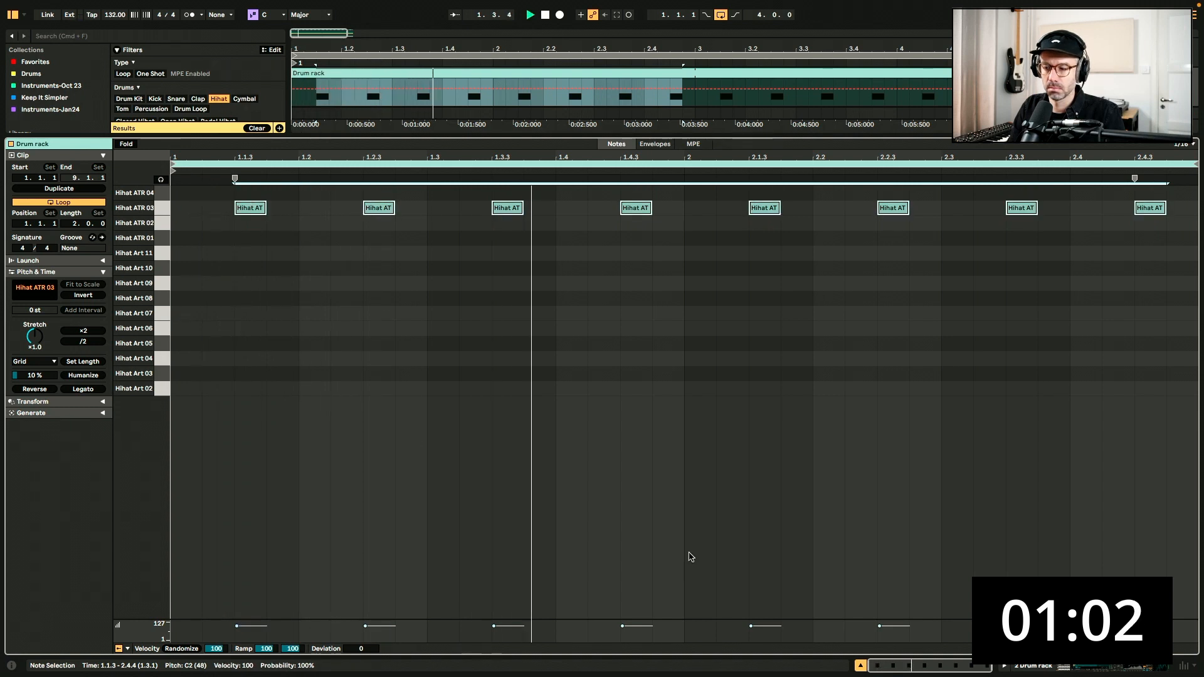
Shorten the Hihat ATR 03 sample's playback region and set the EQ low-cut frequency to 325 Hz
left_click(1035, 666)
left_click(51, 558)
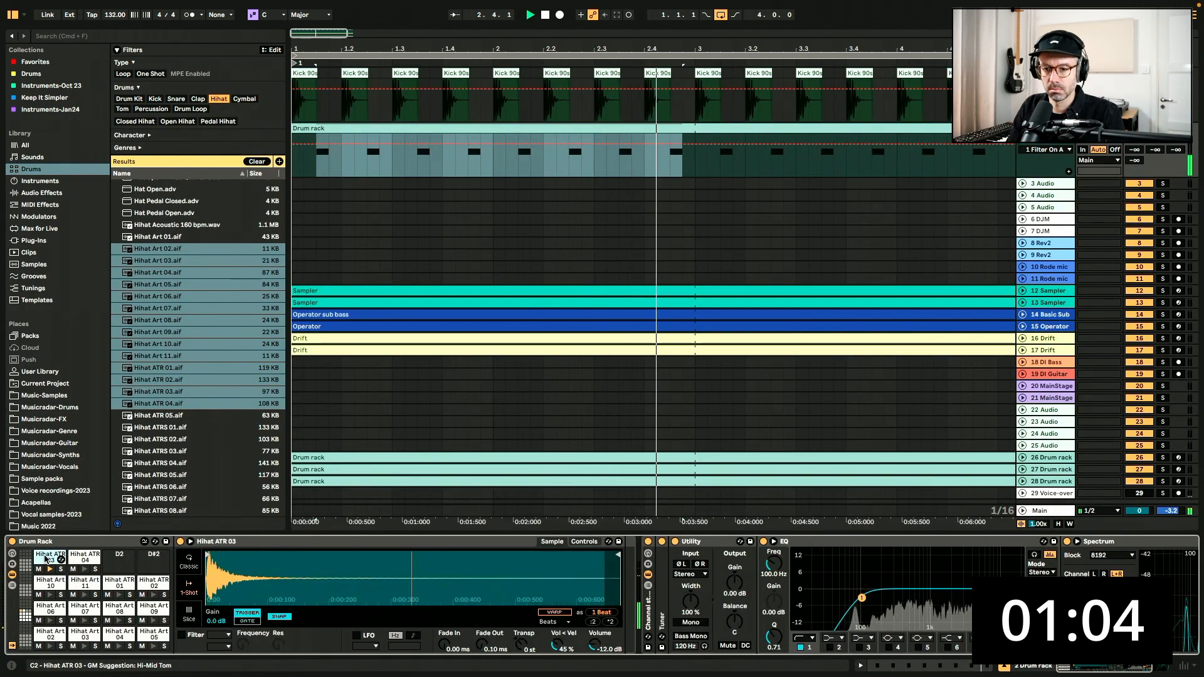
left_click_drag(349, 612, 306, 612)
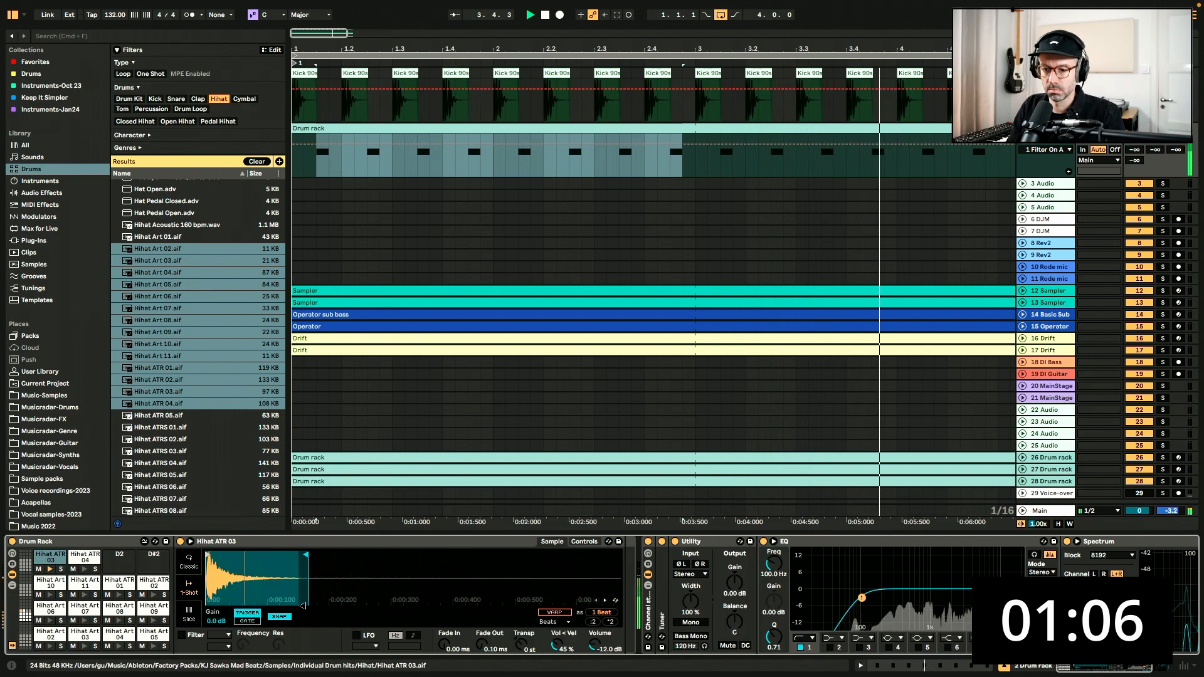
left_click_drag(774, 563, 774, 546)
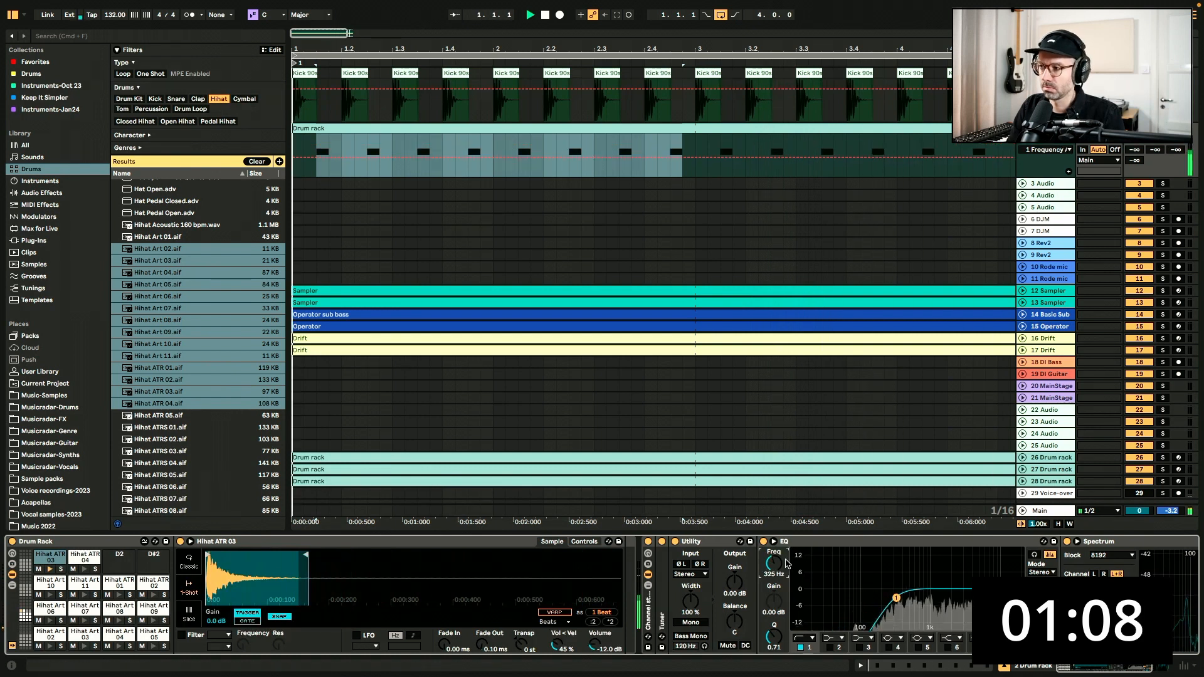
left_click(1137, 139)
Expand the 3 Audio track, filter the drum samples to snares, and audition the rim one-shots
left_click(1022, 184)
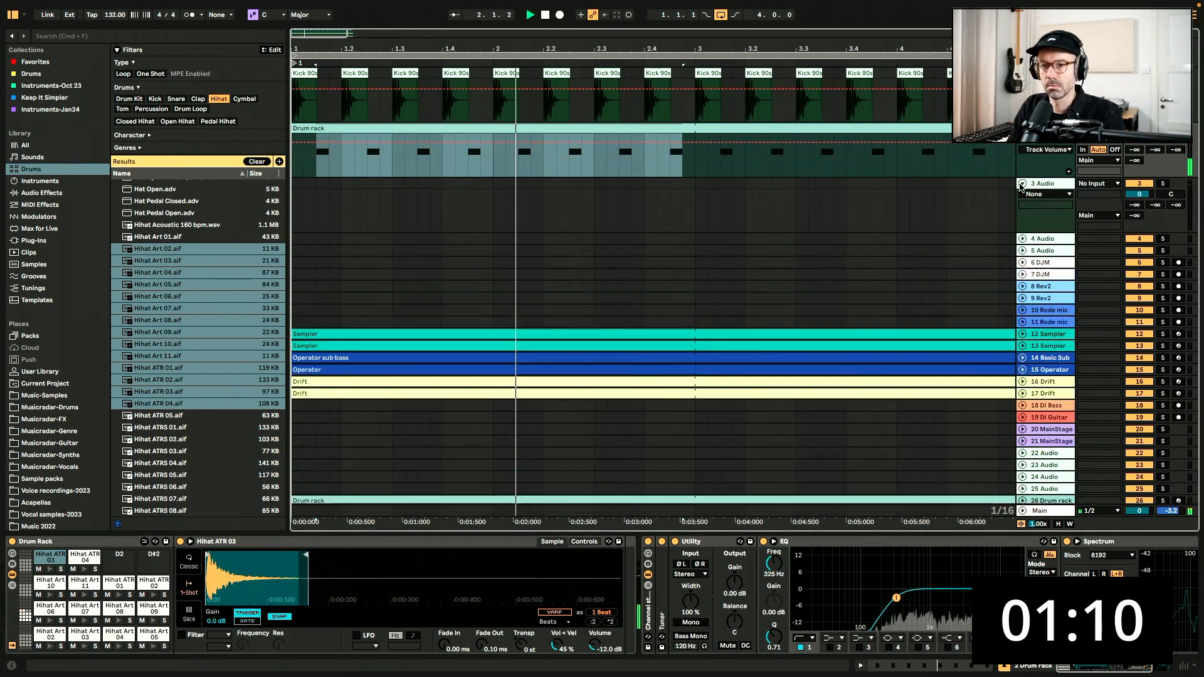
left_click(176, 98)
left_click(185, 248)
left_click(186, 272)
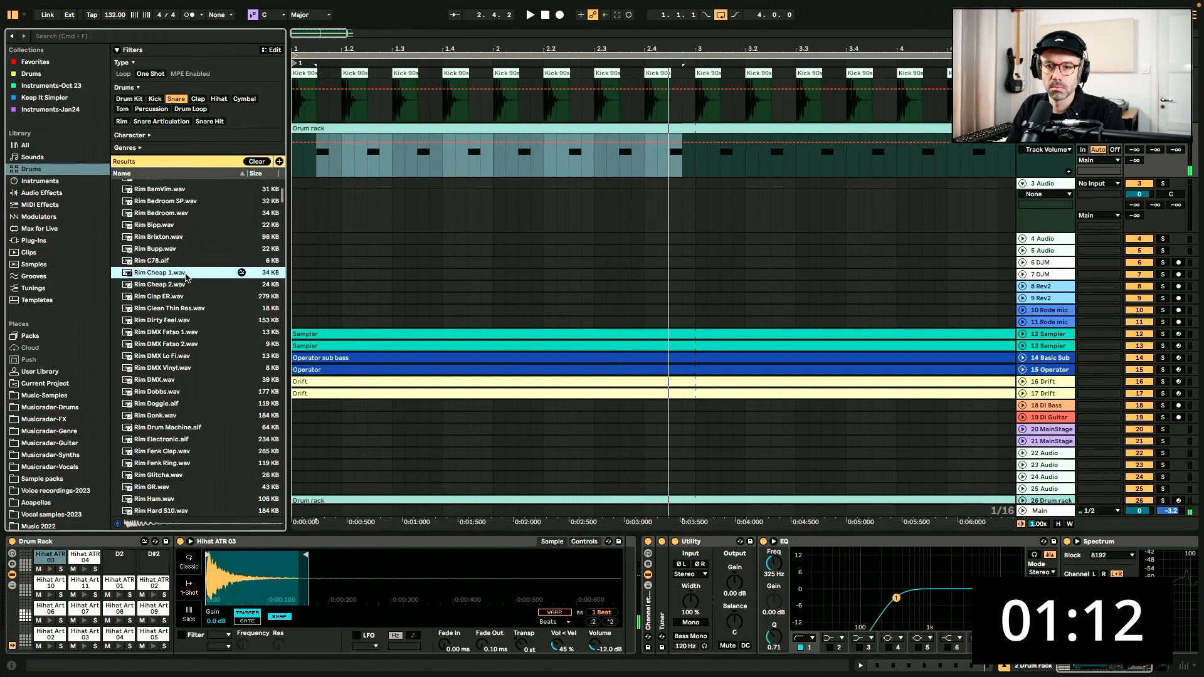
left_click(189, 333)
scroll(190, 334, "down", 3)
left_click(190, 334)
left_click(195, 368)
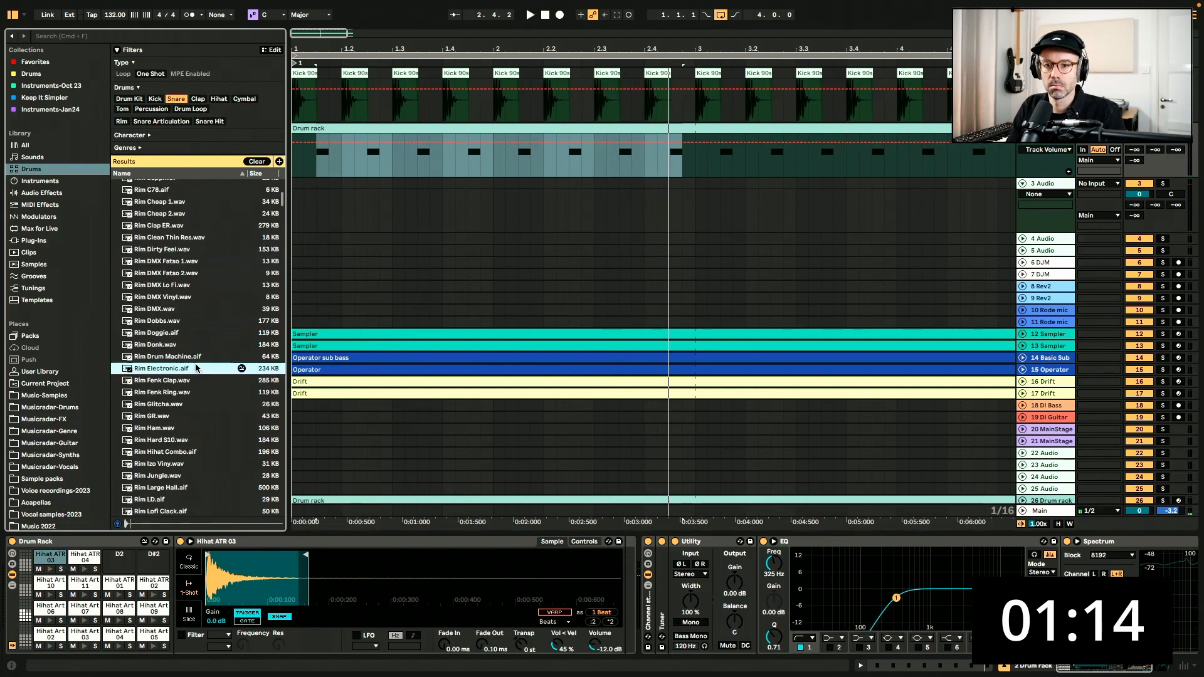
scroll(195, 368, "down", 2)
left_click(195, 367)
scroll(195, 368, "down", 8)
left_click(196, 362)
left_click(196, 398)
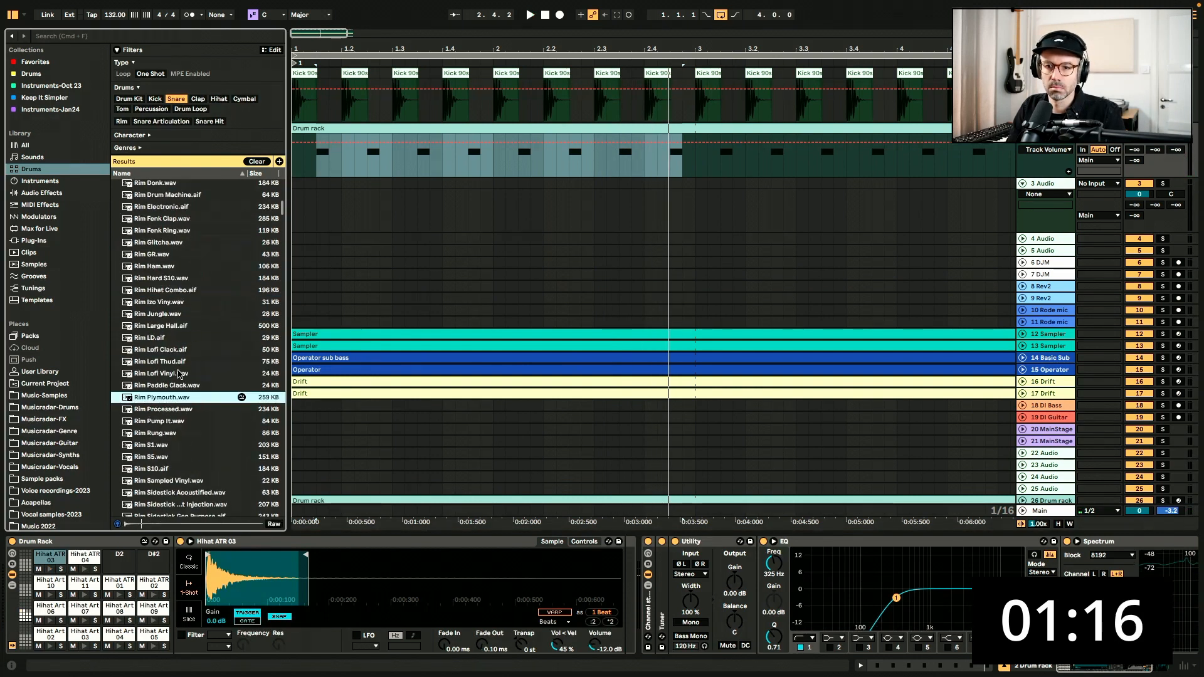
left_click(179, 363)
left_click(176, 374)
left_click(179, 385)
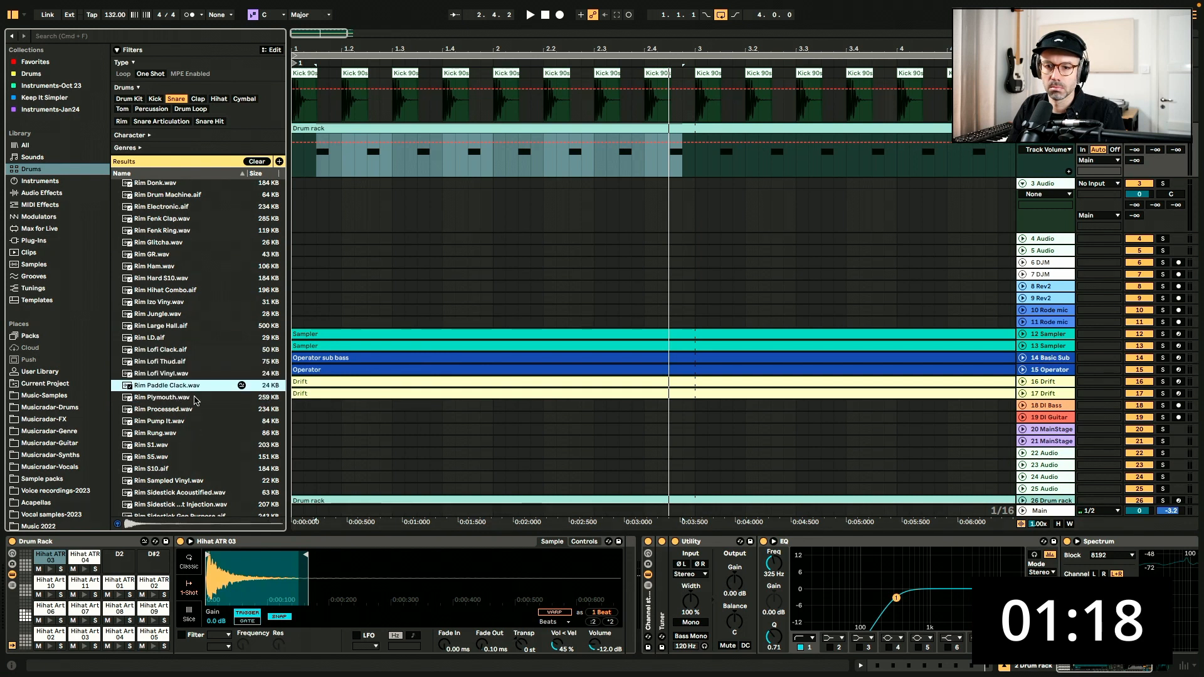
left_click(191, 398)
left_click(191, 410)
left_click(184, 433)
scroll(183, 441, "down", 6)
left_click(183, 437)
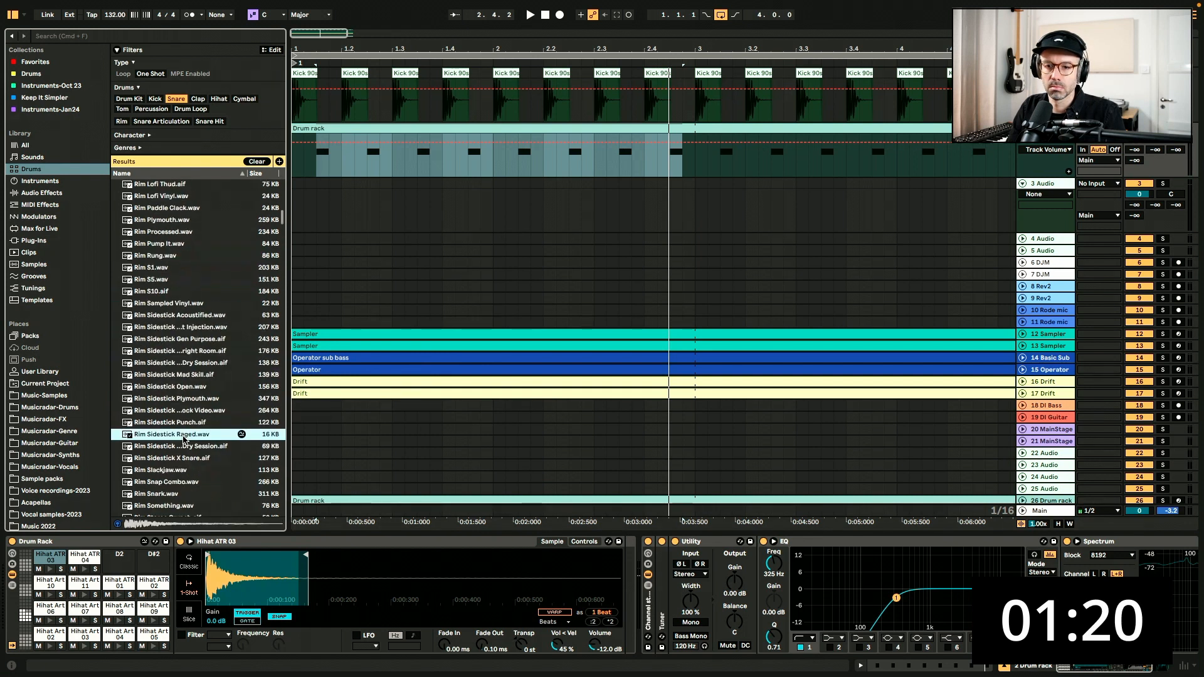
left_click(183, 400)
scroll(183, 399, "down", 4)
left_click(184, 397)
left_click(215, 455)
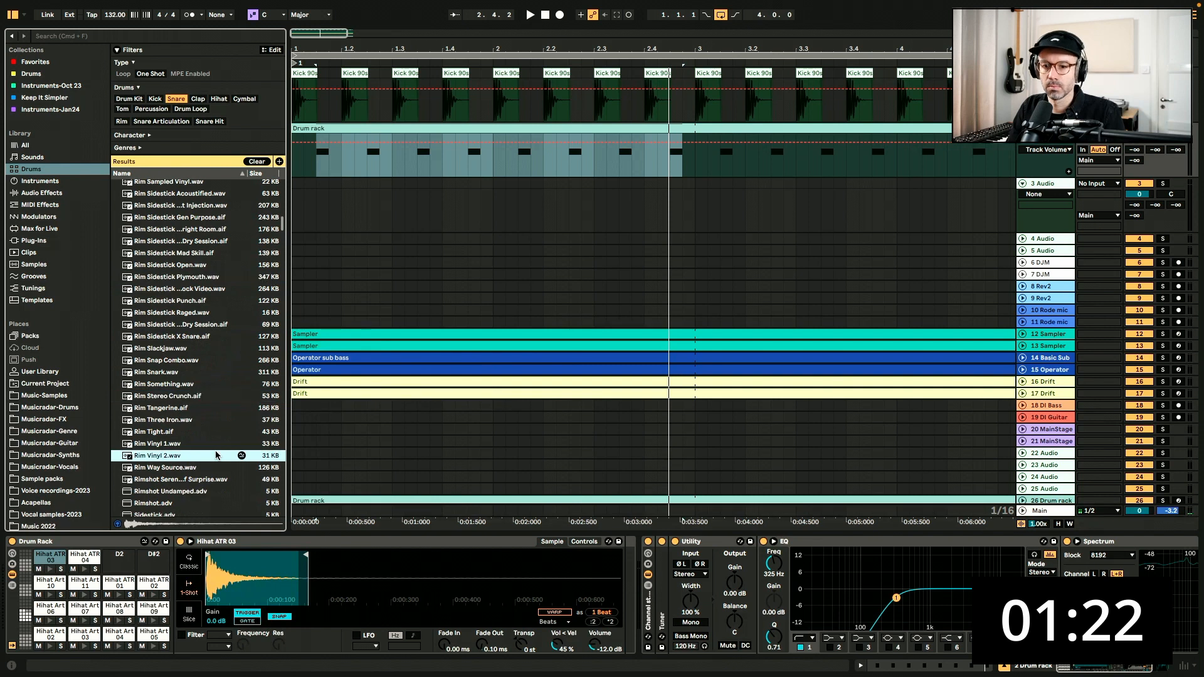
scroll(216, 454, "down", 4)
left_click(216, 454)
Place Rim Vinyl 2.wav on track 3 at beat 1.2 and duplicate it onto every second and fourth beat across four bars
left_click(172, 367)
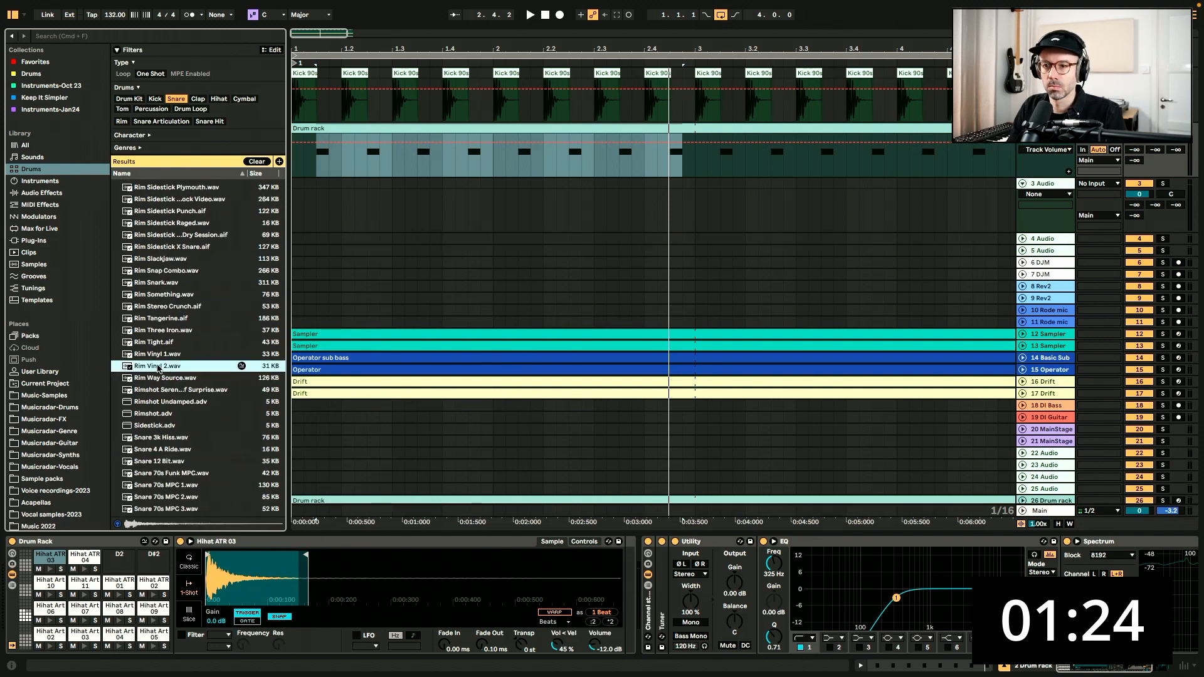
left_click_drag(158, 369, 293, 183)
key("super+d")
key("super+d")
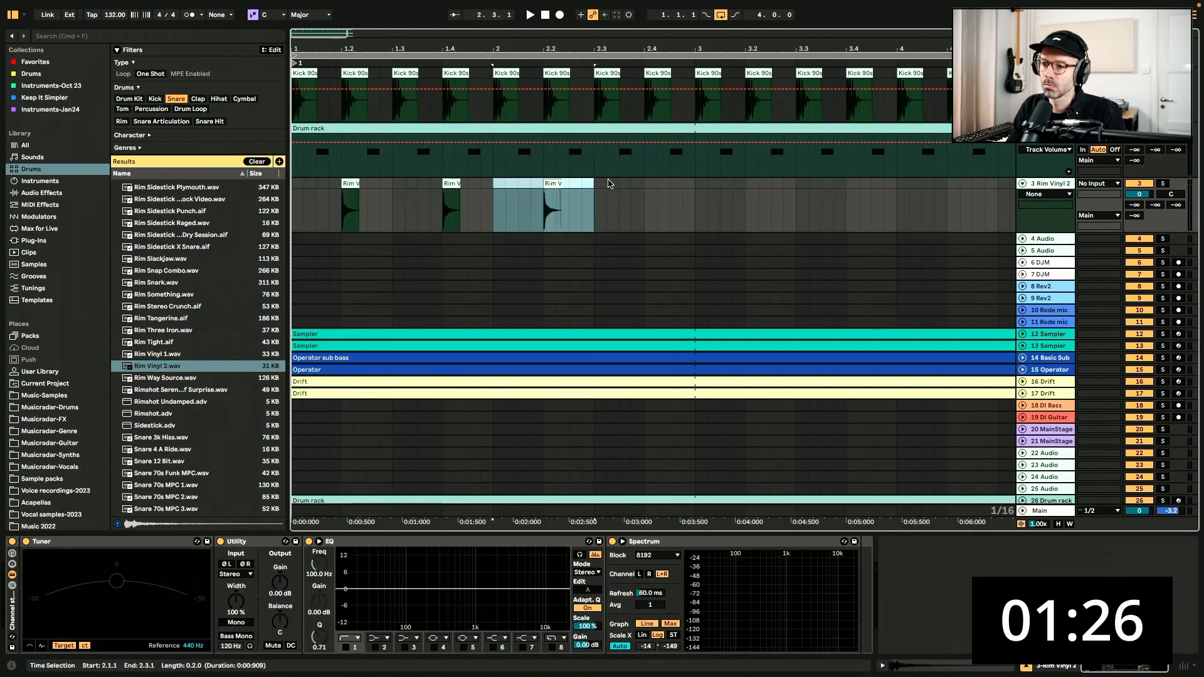
key("super+d")
key("super+d")
key("super+d")
key("super+d")
key("super+d")
Replace the final rim hit with two syncopated hits at 4.3.4 and 4.4.3, and play the beat back
left_click(616, 182)
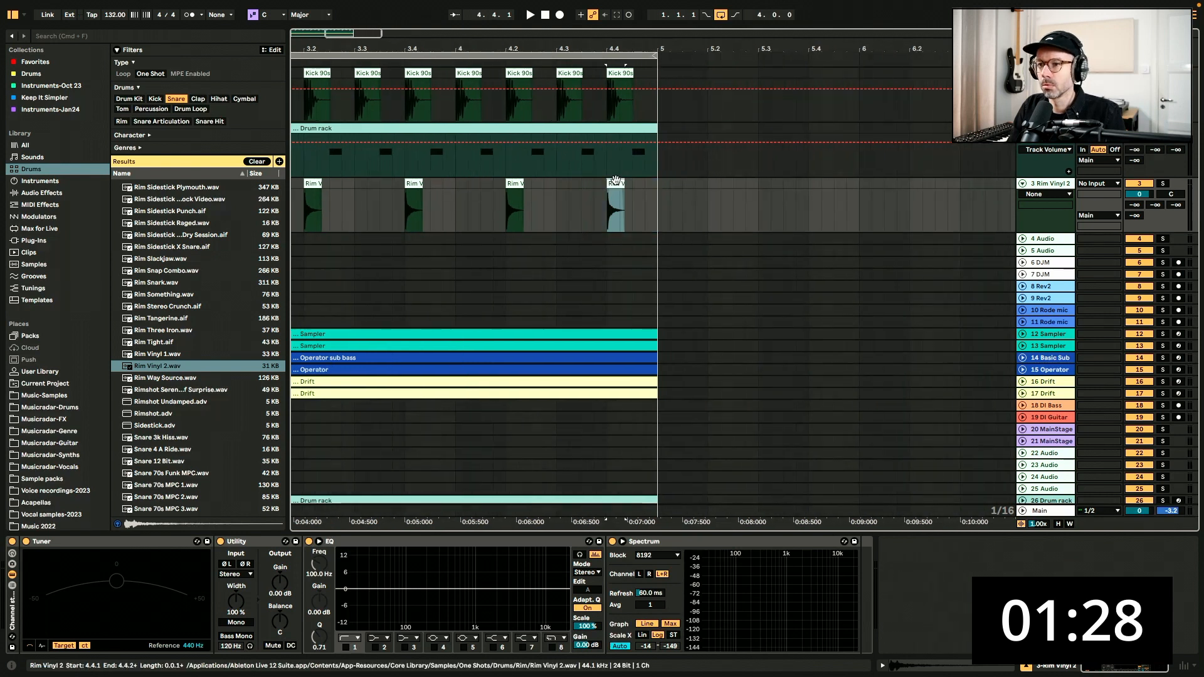
left_click_drag(615, 181, 648, 186)
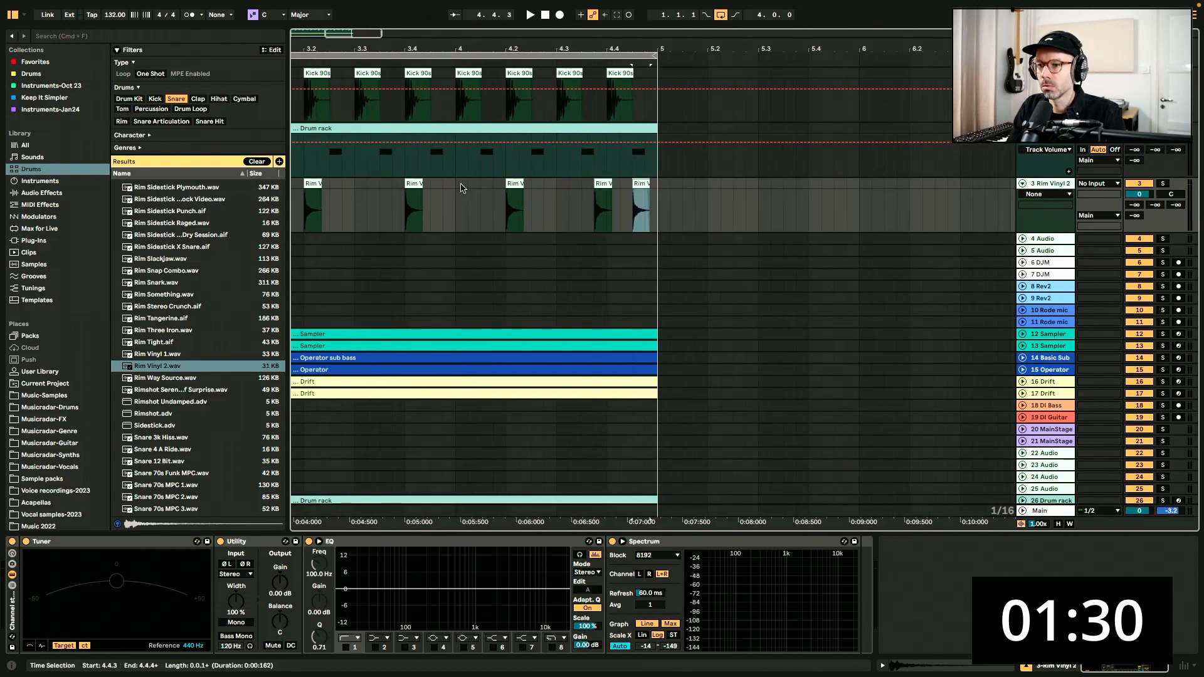
left_click(455, 191)
key("space")
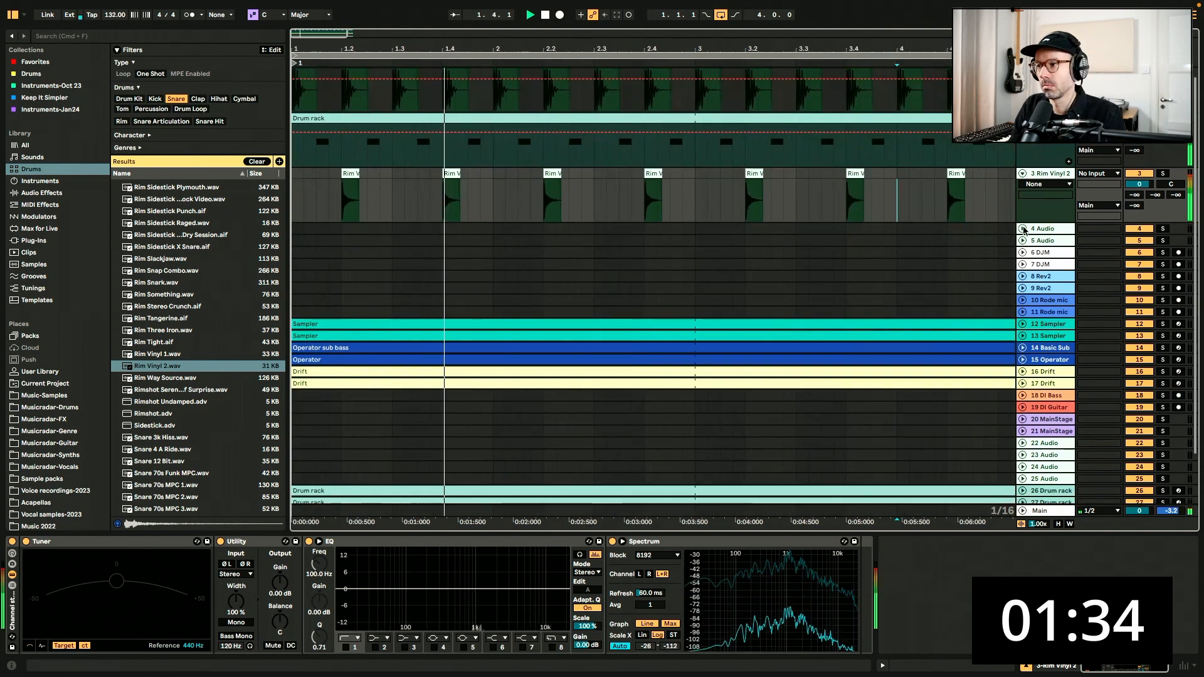
key("space")
Move the Basic Sub track directly below the rim track, arm it for recording, and start playback
left_click_drag(1055, 347, 1039, 226)
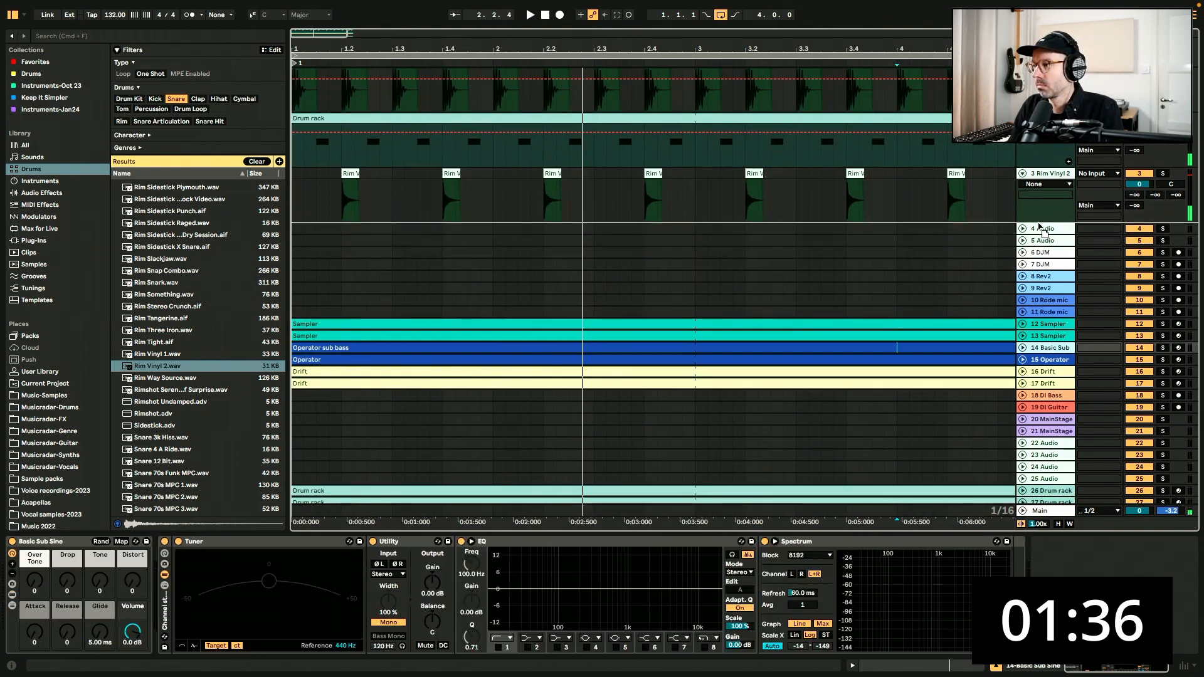
left_click_drag(1175, 210, 1182, 228)
key("space")
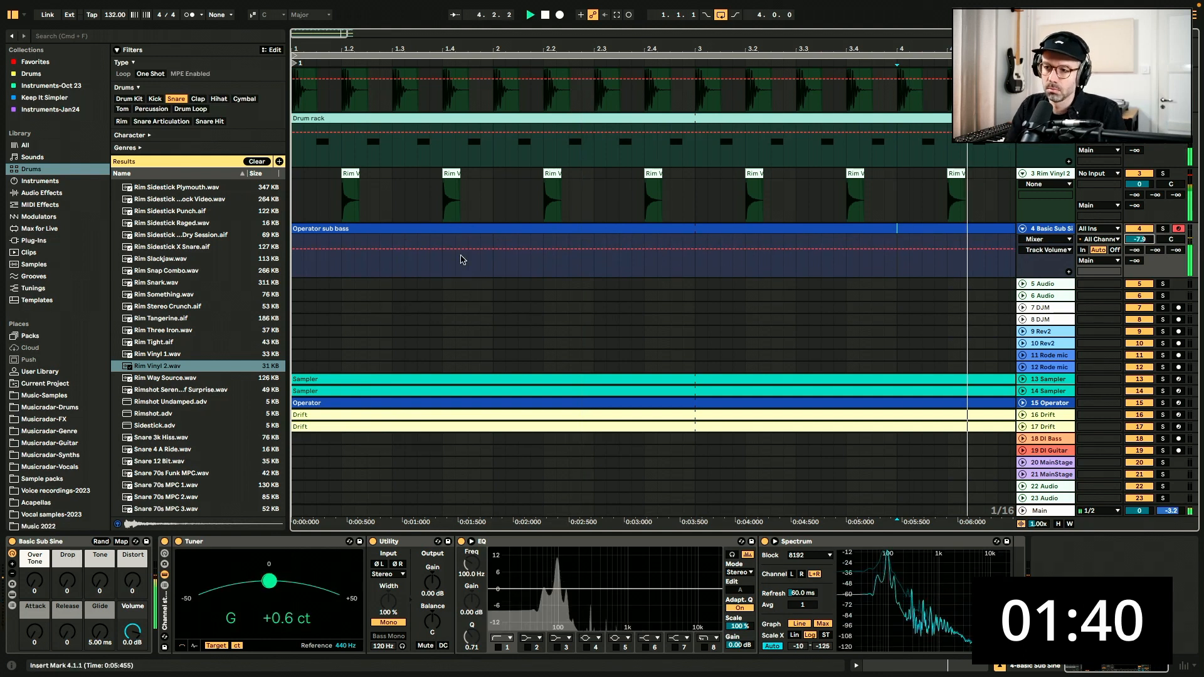
Open the Operator sub bass clip and draw a G1 note lasting two beats from 1.1 to 1.3
double_click(444, 231)
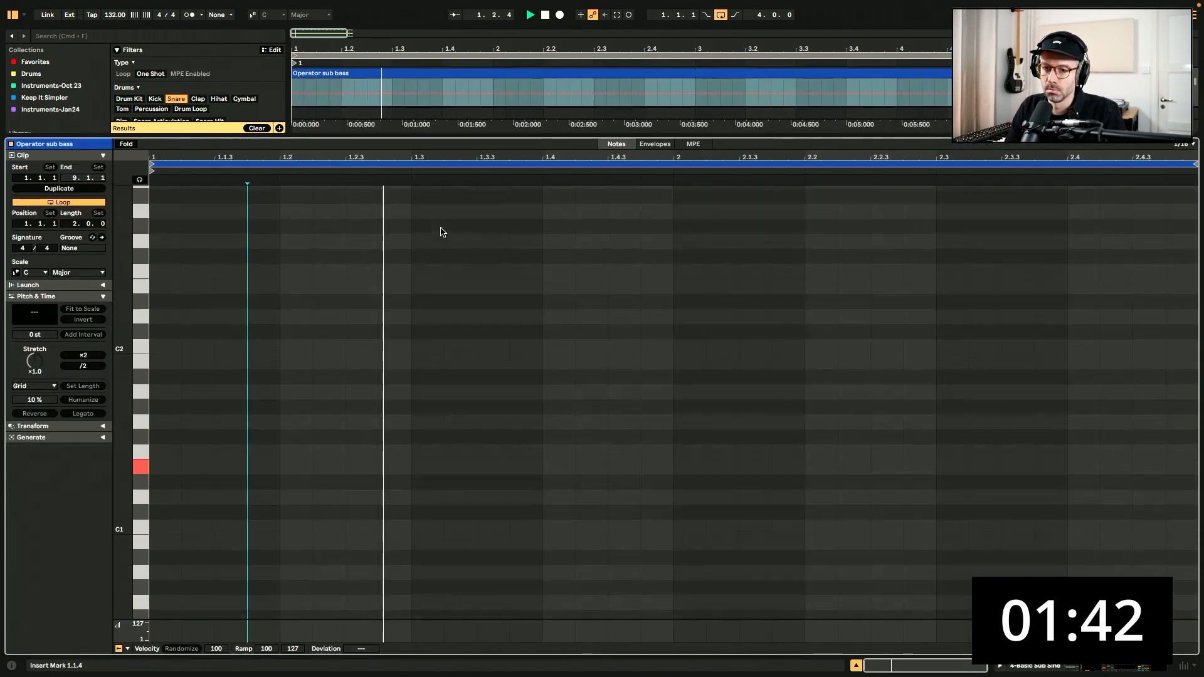
scroll(444, 232, "down", 10)
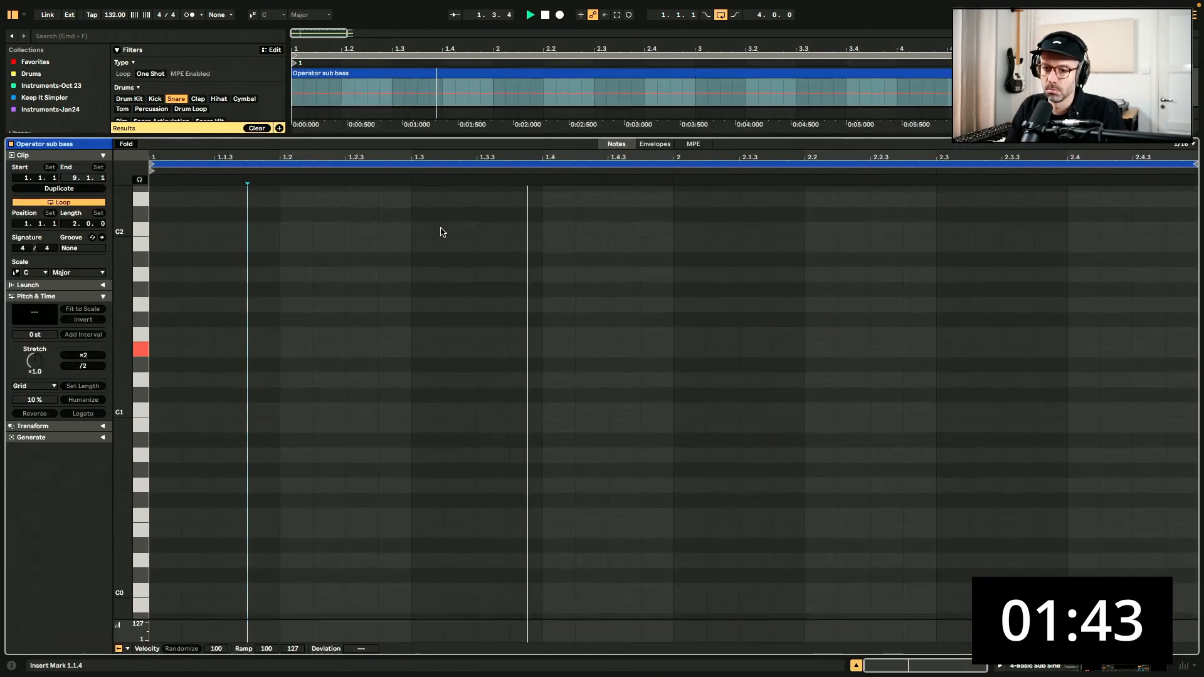
double_click(180, 305)
left_click_drag(181, 306, 399, 297)
key("space")
Duplicate the G1 bass note twice in succession, placing two-beat notes F1 at 1.3 and E1 at 2.1
key("super+d")
key("Down")
key("Down")
key("super+d")
key("Down")
key("Down")
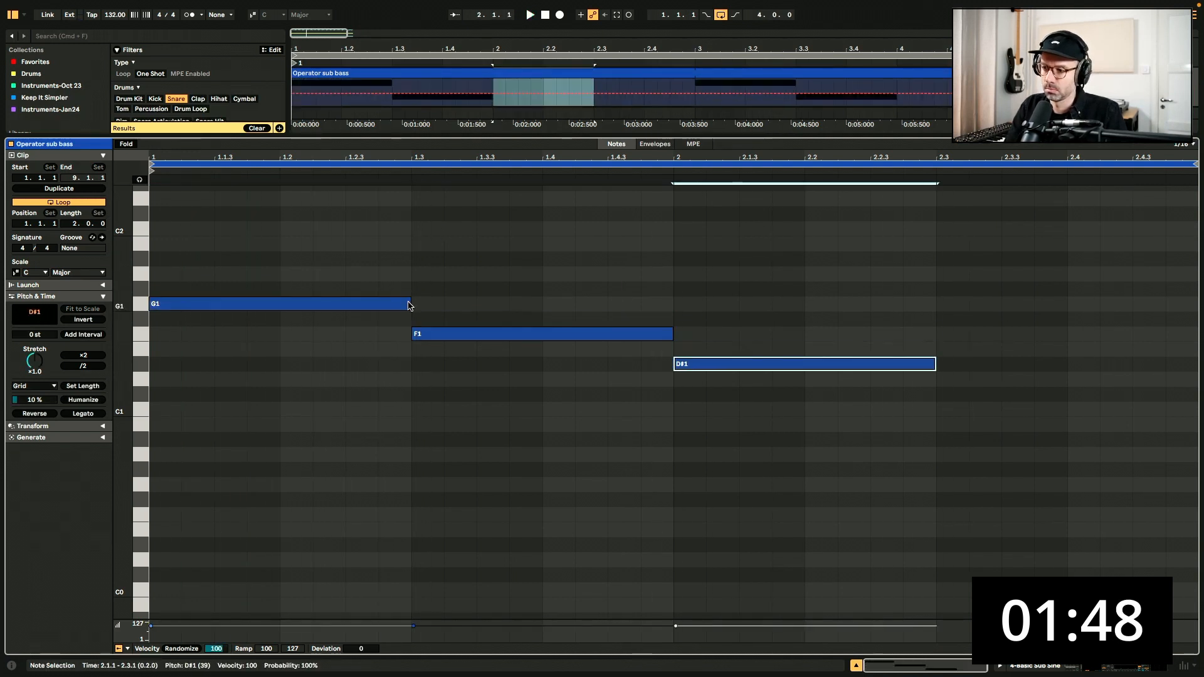
key("Up")
Raise the bass note at 1.3 to F#1, keep the two beats from 2.3 empty, and start playback
key("super+d")
left_click(437, 327)
key("Up")
key("space")
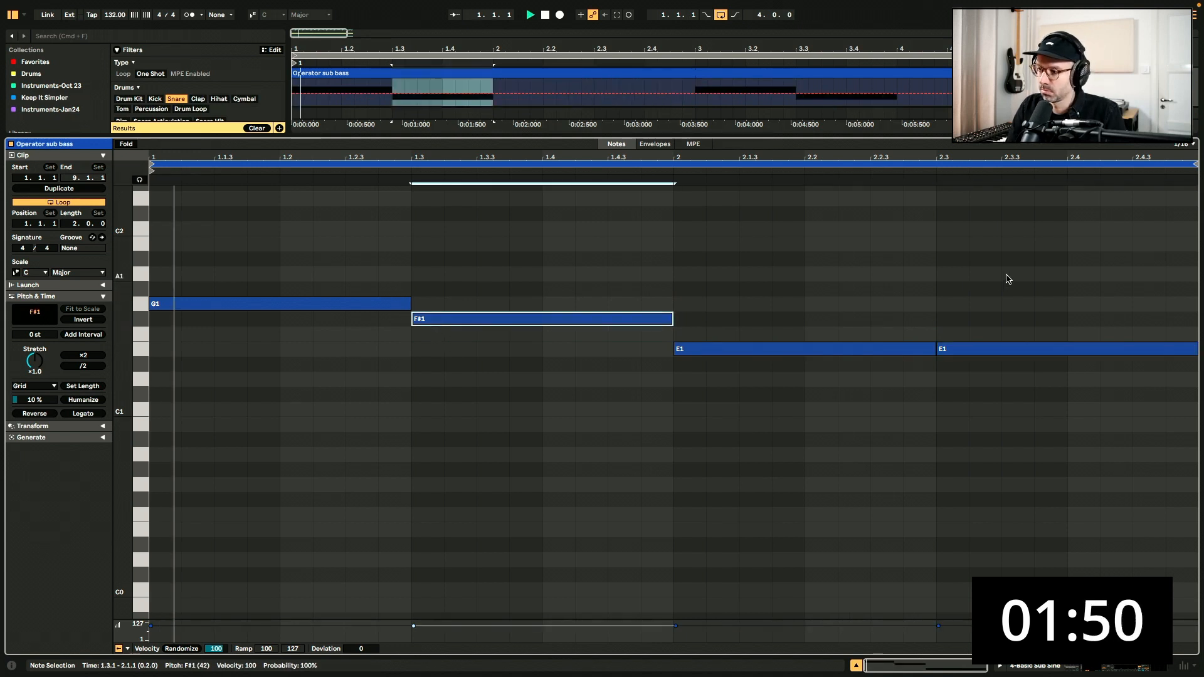
double_click(959, 350)
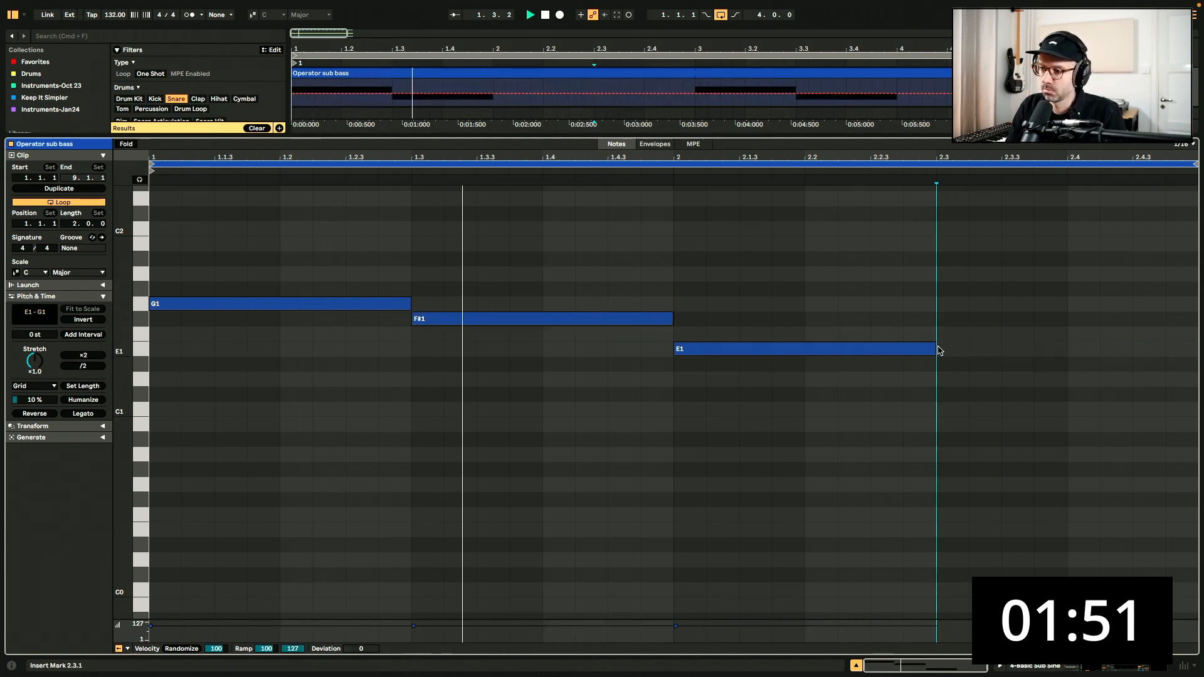
Set the bass clip's scale to G Major with only scale notes shown, and try a C2 note at 2.4.2
left_click(16, 273)
left_click(35, 272)
left_click(45, 347)
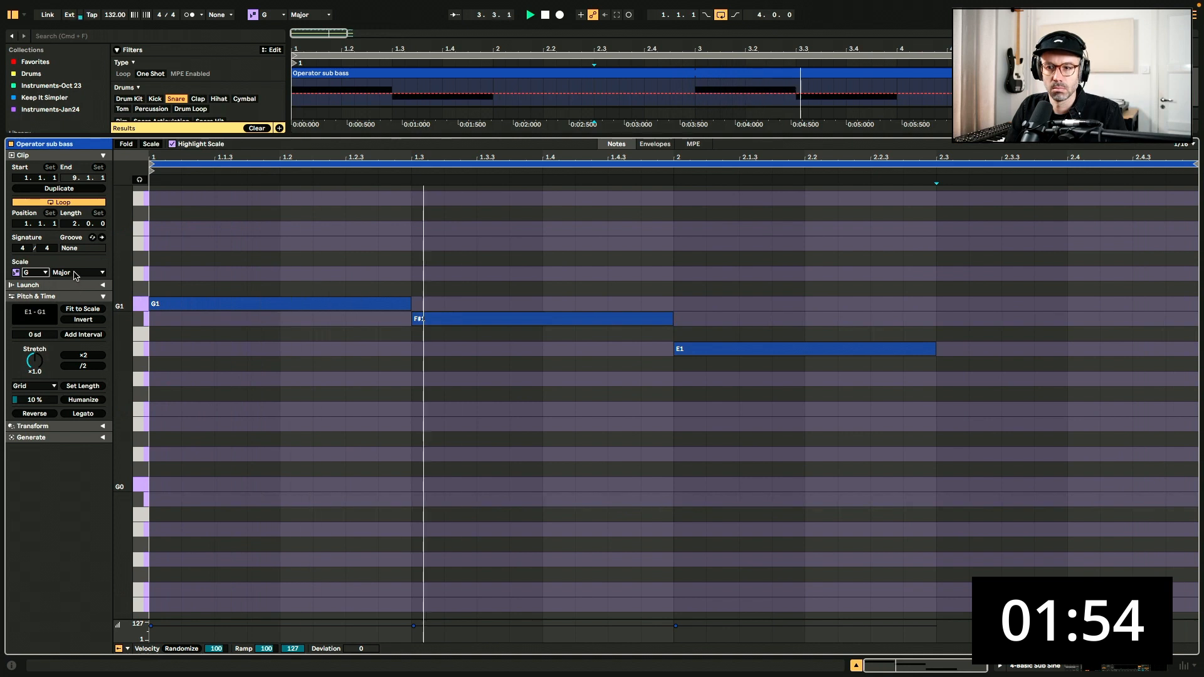
left_click(151, 144)
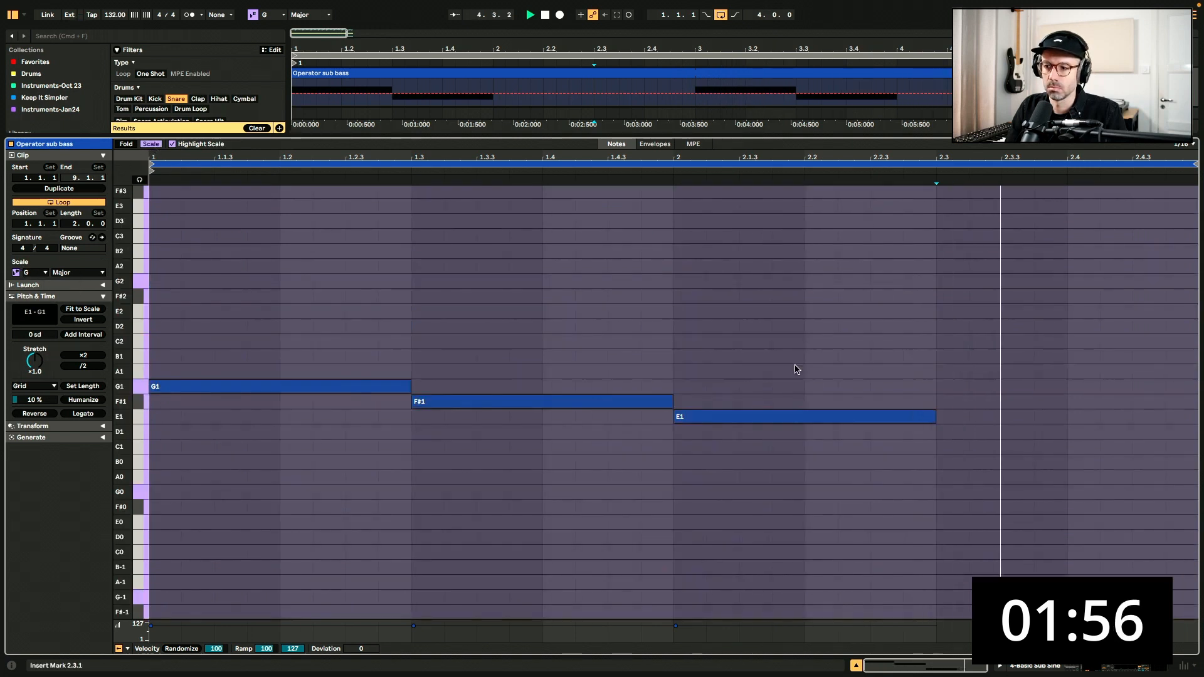
left_click(1105, 384)
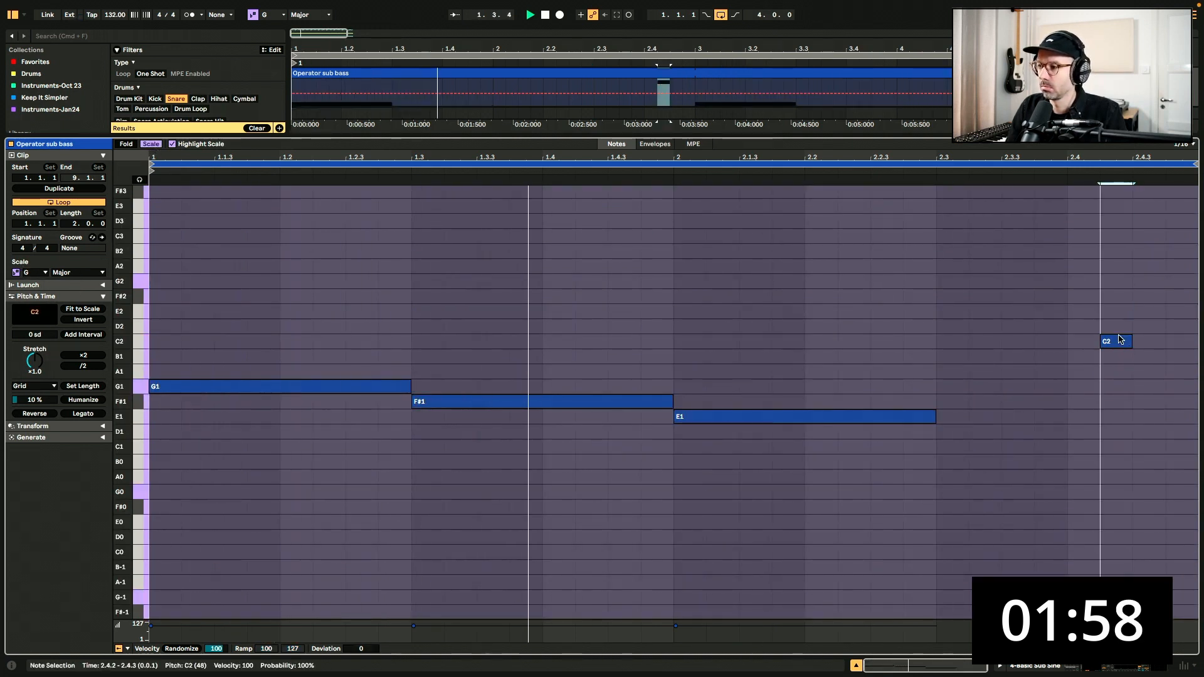
Stop playback, move the Sampler track directly below the Basic Sub track and arm it for recording
key("shift+Tab")
key("space")
left_click_drag(1055, 389, 1181, 293)
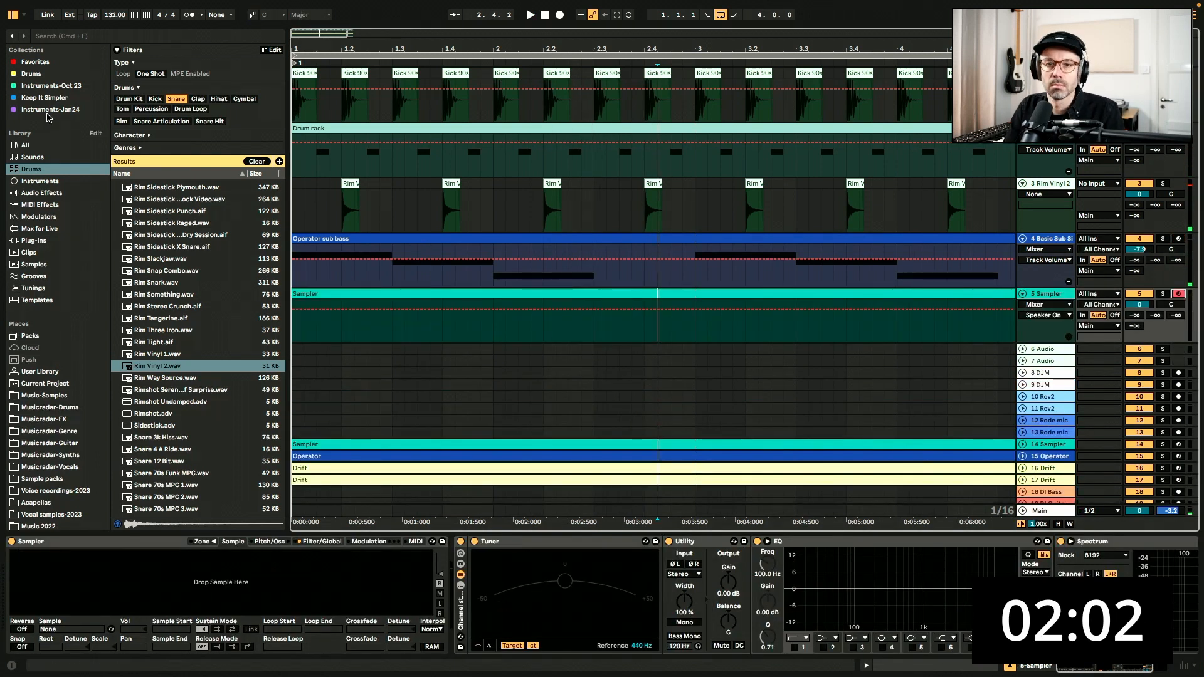
Load No-input mixing-1 Stereo.adg from the Instruments-Jan24 collection onto the Sampler track and audition it in the C3 to D4 octave
left_click(50, 86)
left_click(58, 111)
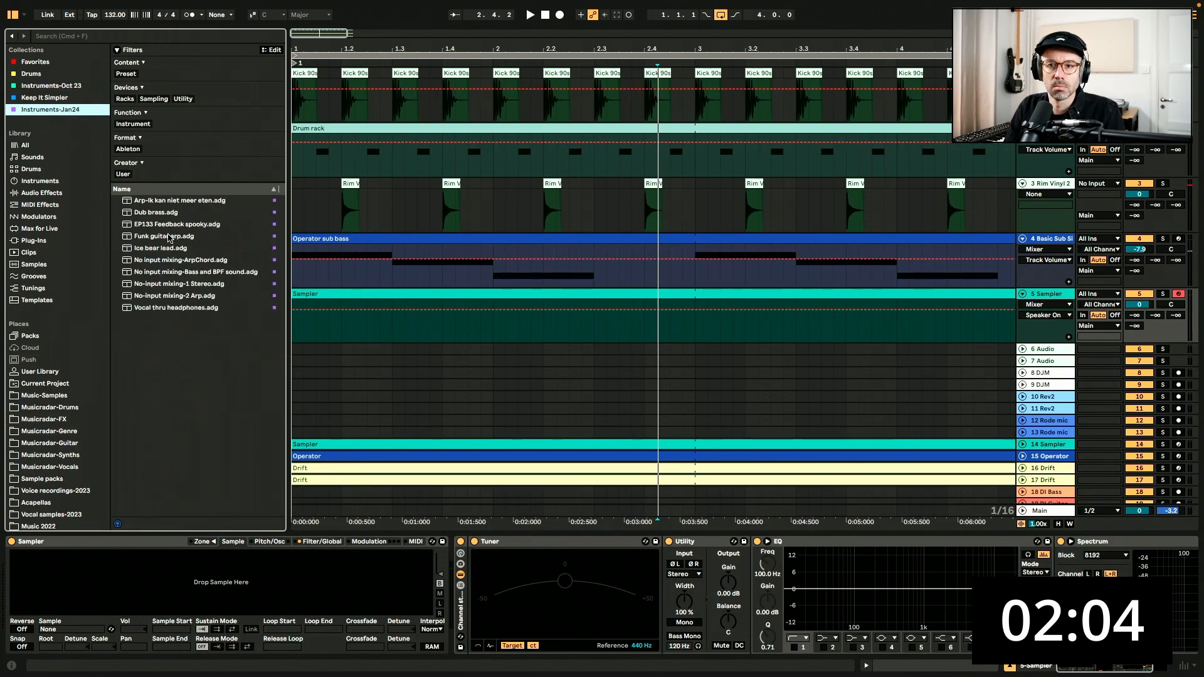
left_click(181, 248)
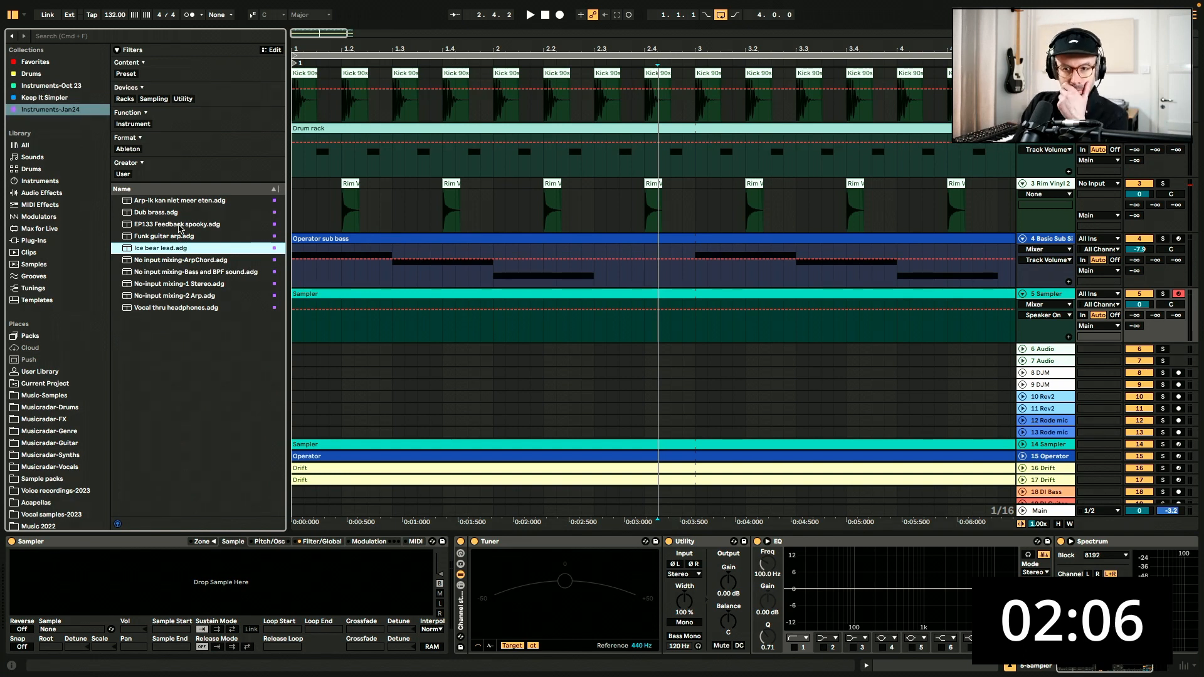
left_click(180, 224)
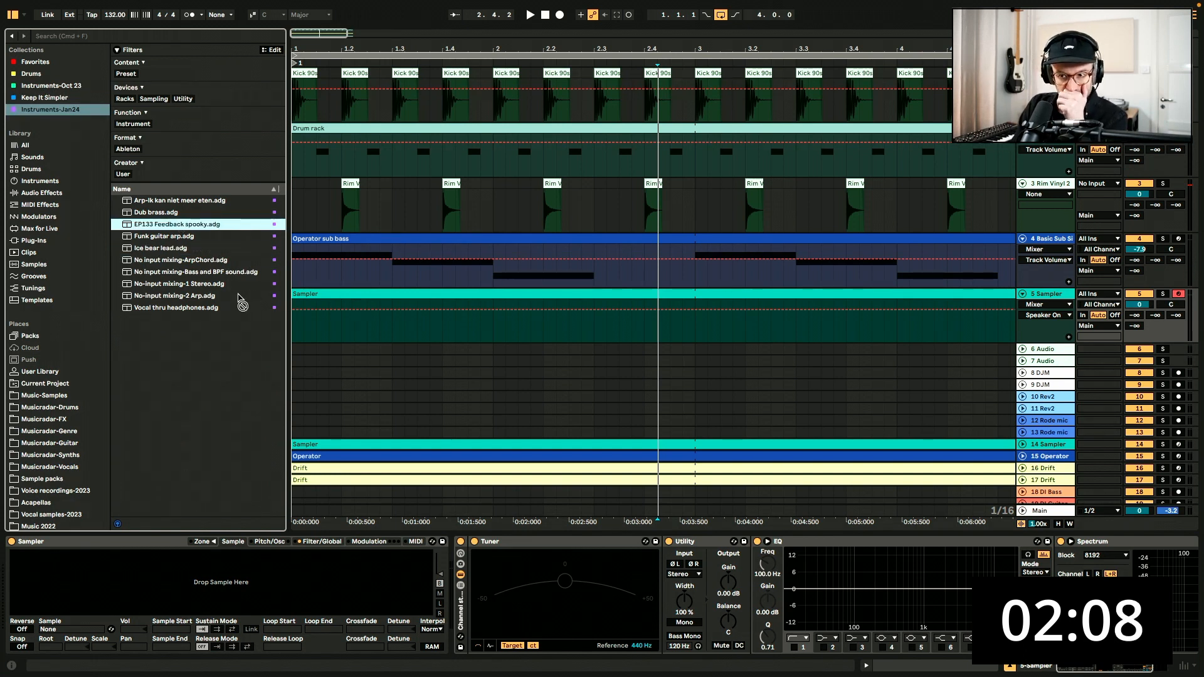
left_click_drag(207, 285, 331, 325)
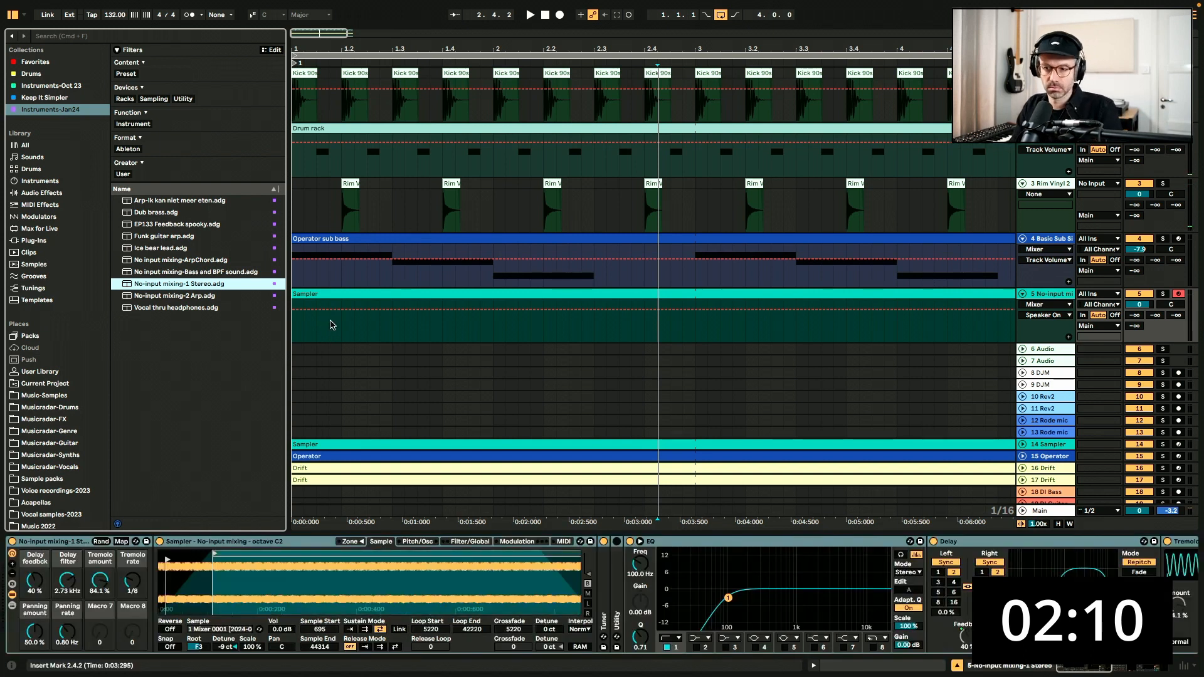
key("x")
key("x")
key("a")
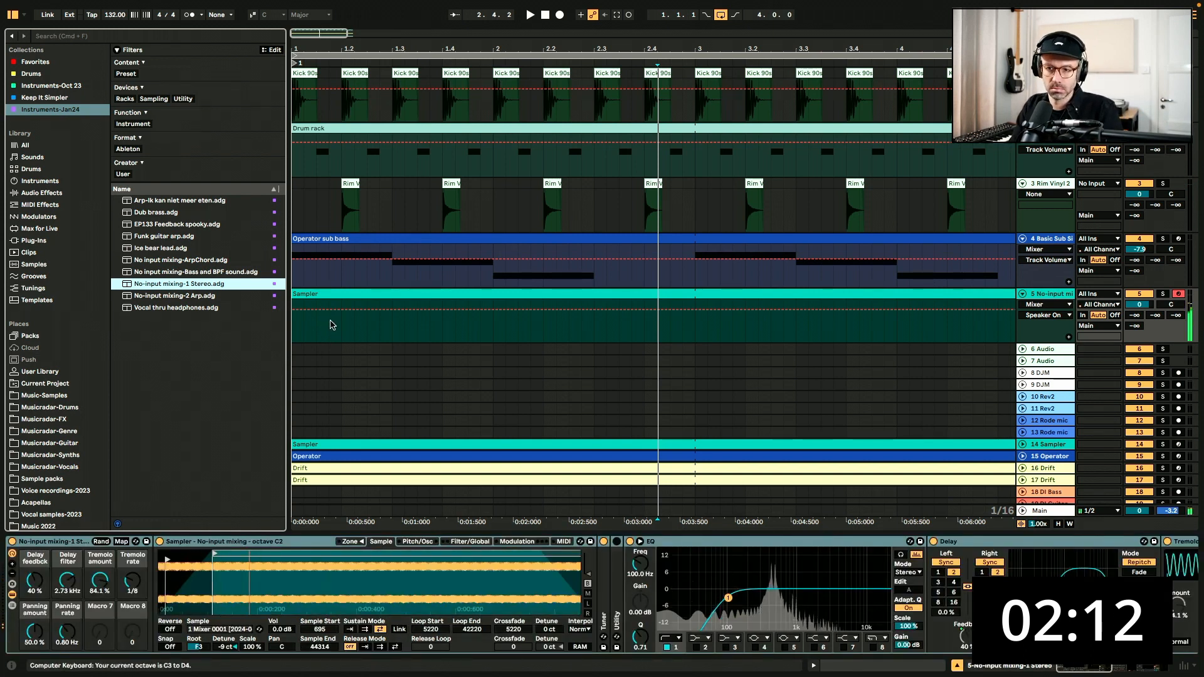
Open the Sampler clip on track 5 and set its scale to G Major, showing only scale notes
double_click(317, 304)
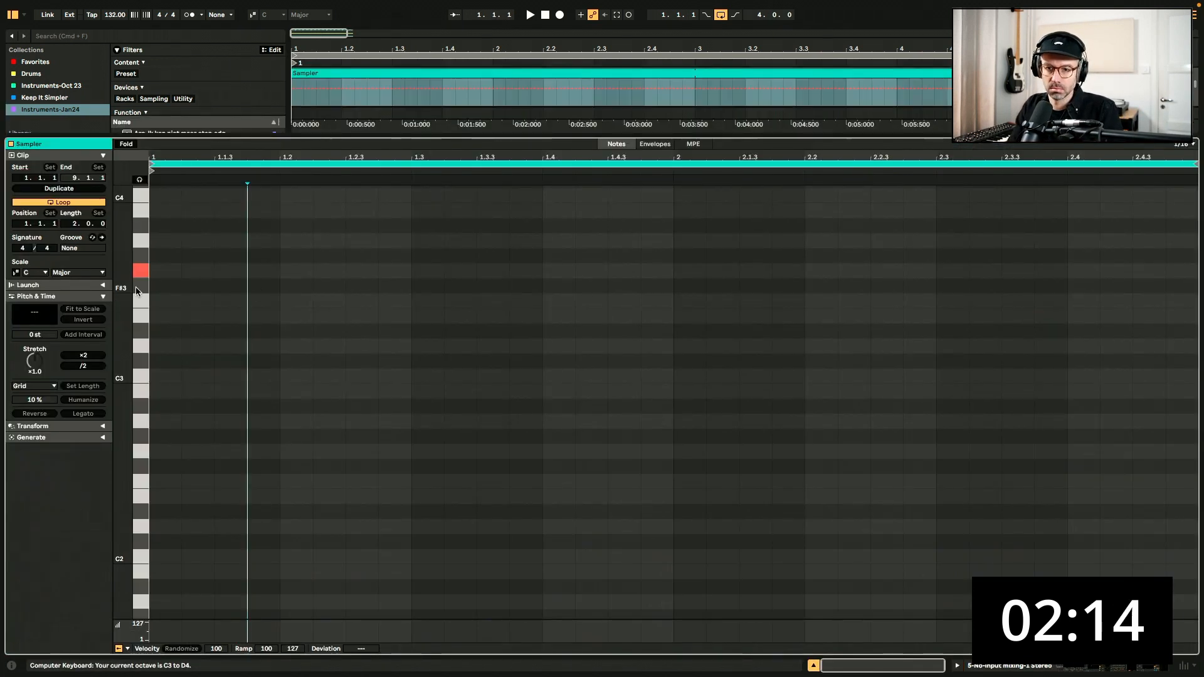
left_click(16, 272)
left_click(34, 272)
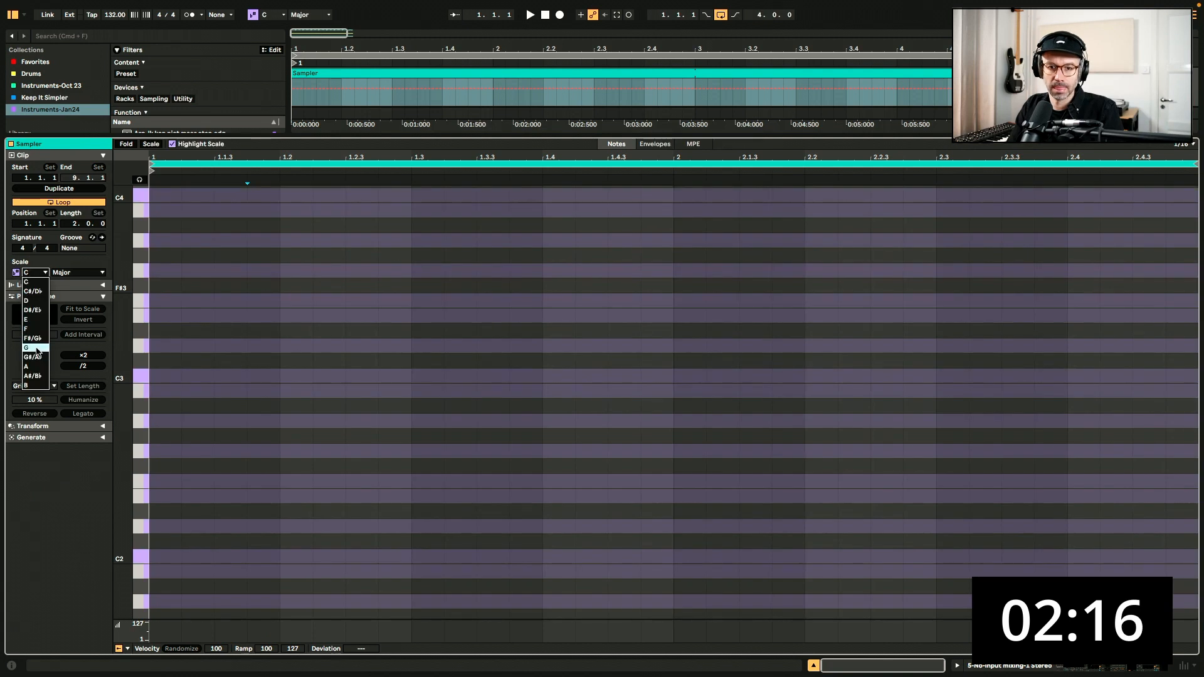
left_click(28, 348)
left_click(152, 145)
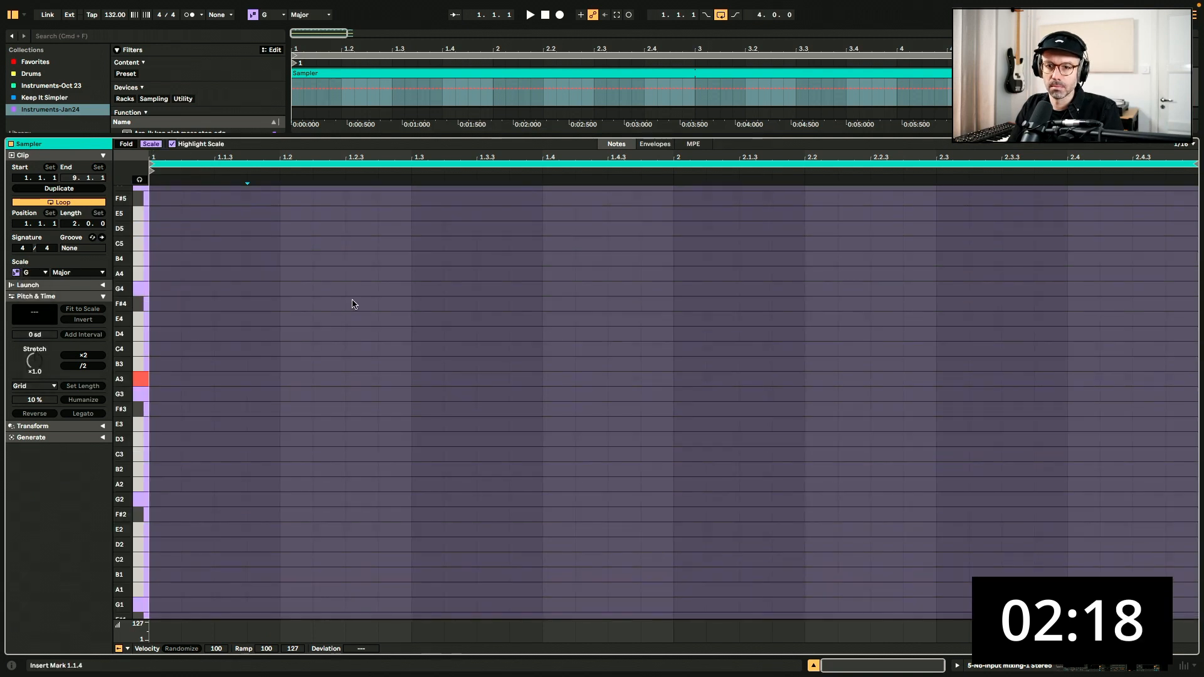
Add sixteenth-long A3 notes at 1.2 and 1.4, and duplicate them to 2.2 and 2.4 with the loop playing
double_click(298, 383)
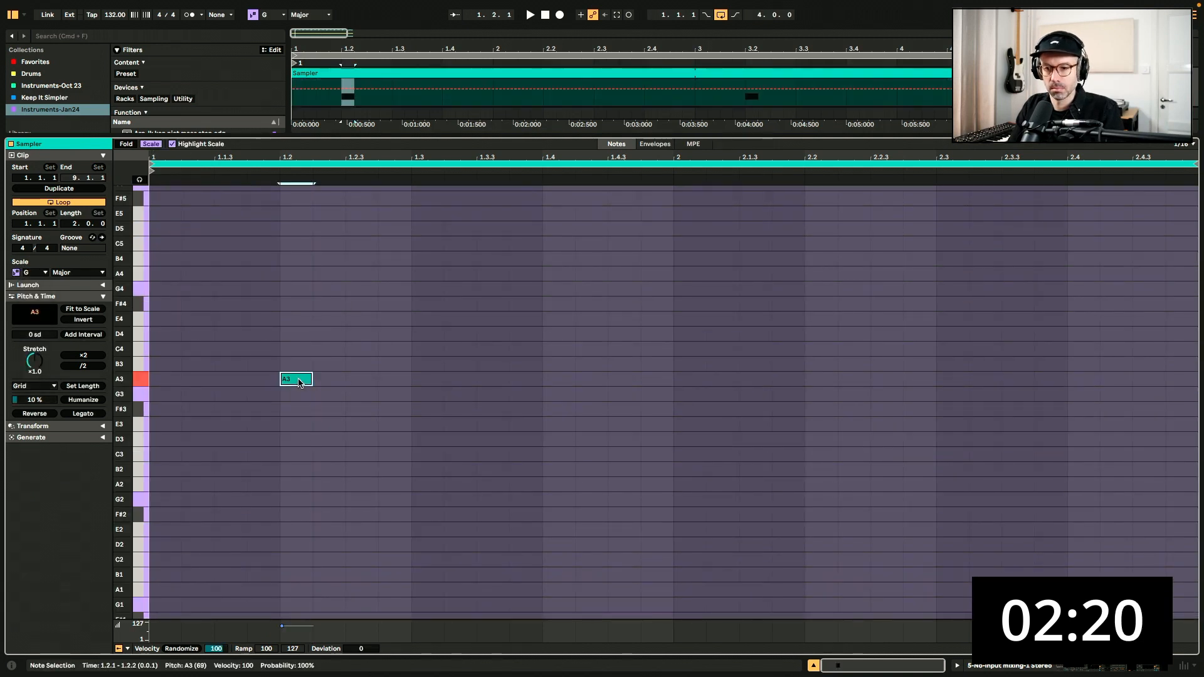
double_click(572, 379)
left_click_drag(667, 380, 153, 403)
key("super+d")
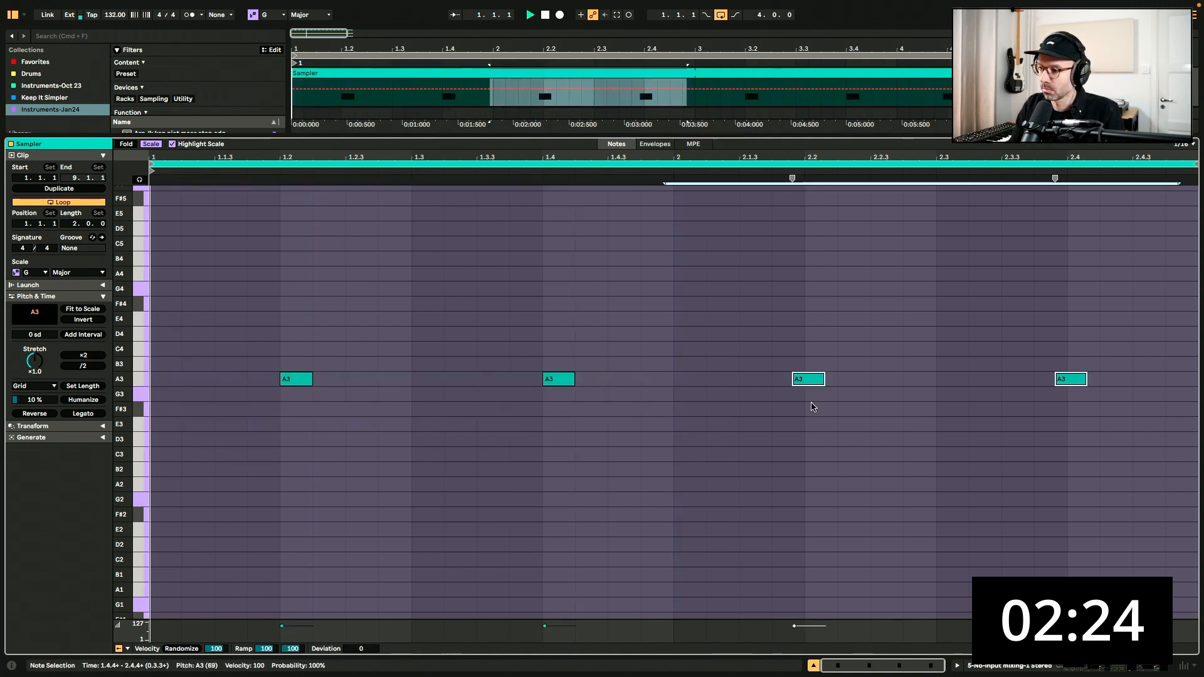
left_click_drag(812, 380, 824, 381)
left_click(950, 412)
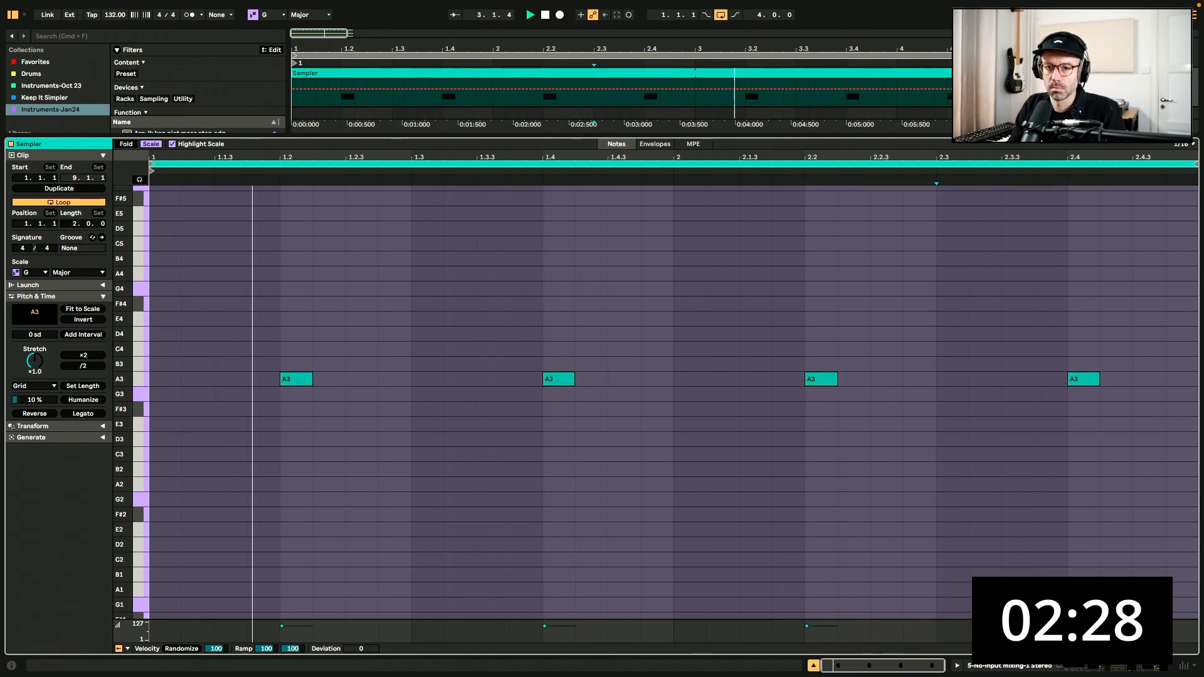
Extend the Sampler clip's loop to four bars and copy the A3 notes to 3.2, 3.4, 4.2 and 4.4
key("minus")
key("super+a")
key("super+d")
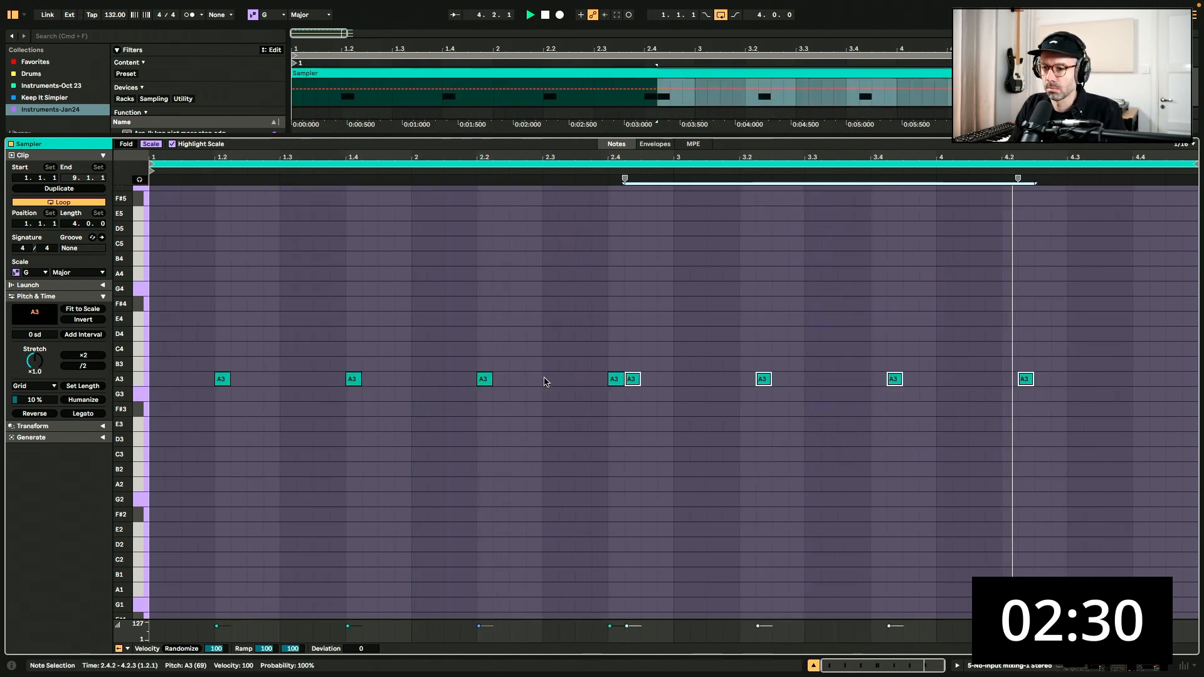
left_click_drag(633, 379, 744, 385)
left_click(1104, 407)
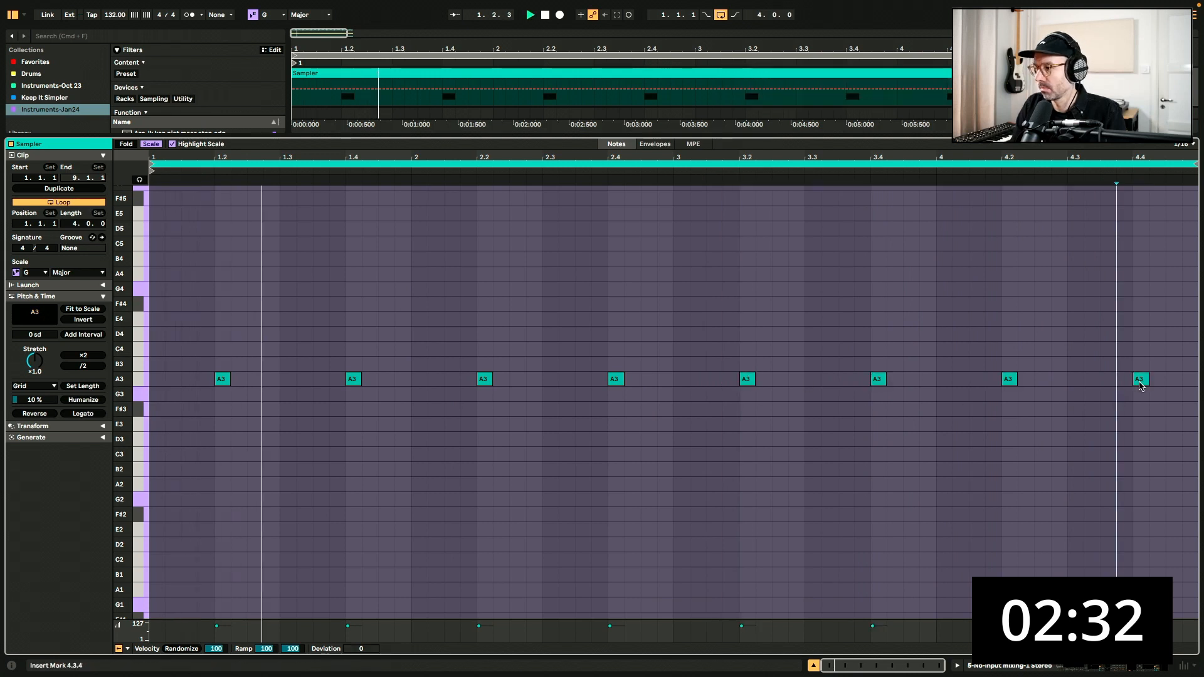
Replace the final A3 note with B3 at 4.3.3 and F#3 at 4.4.1, and compare their timing with the rim hits
left_click_drag(1140, 379, 1108, 368)
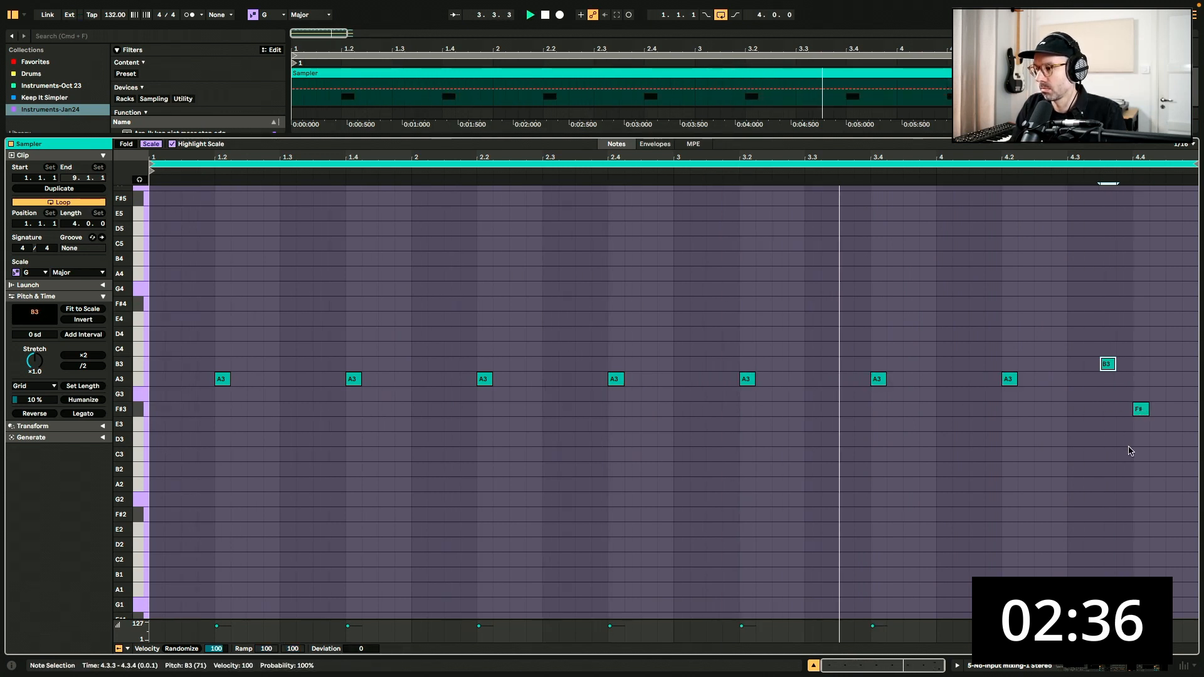
key("shift+Tab")
scroll(671, 286, "right", 5)
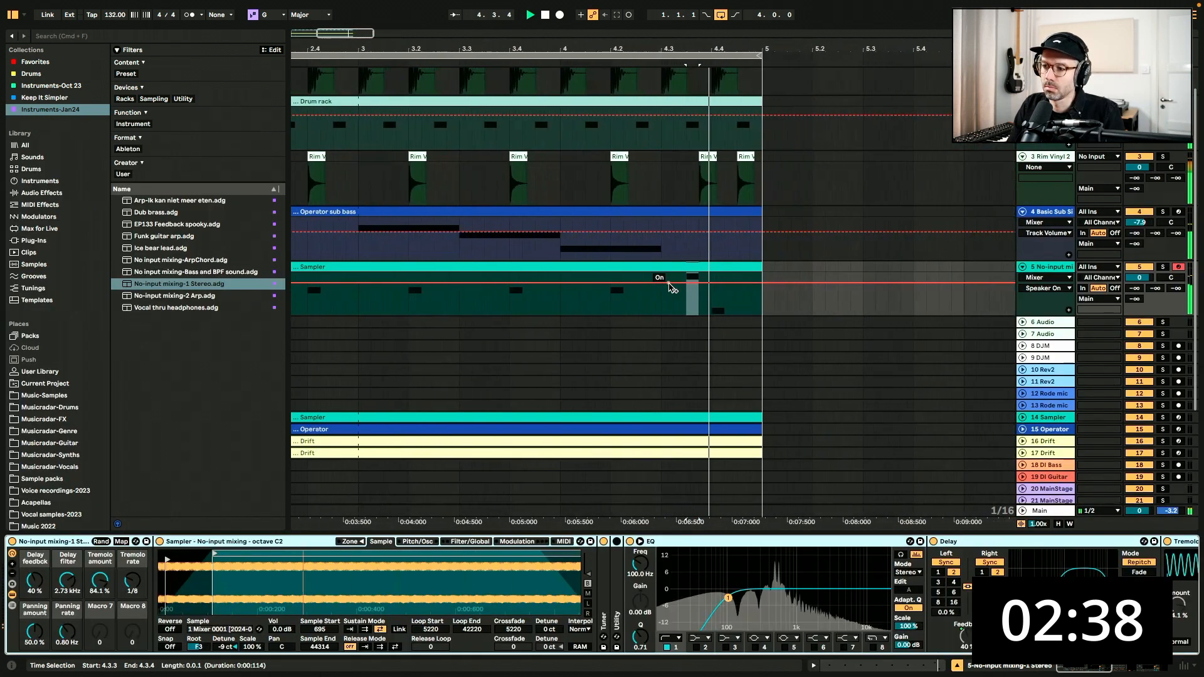
key("shift+Tab")
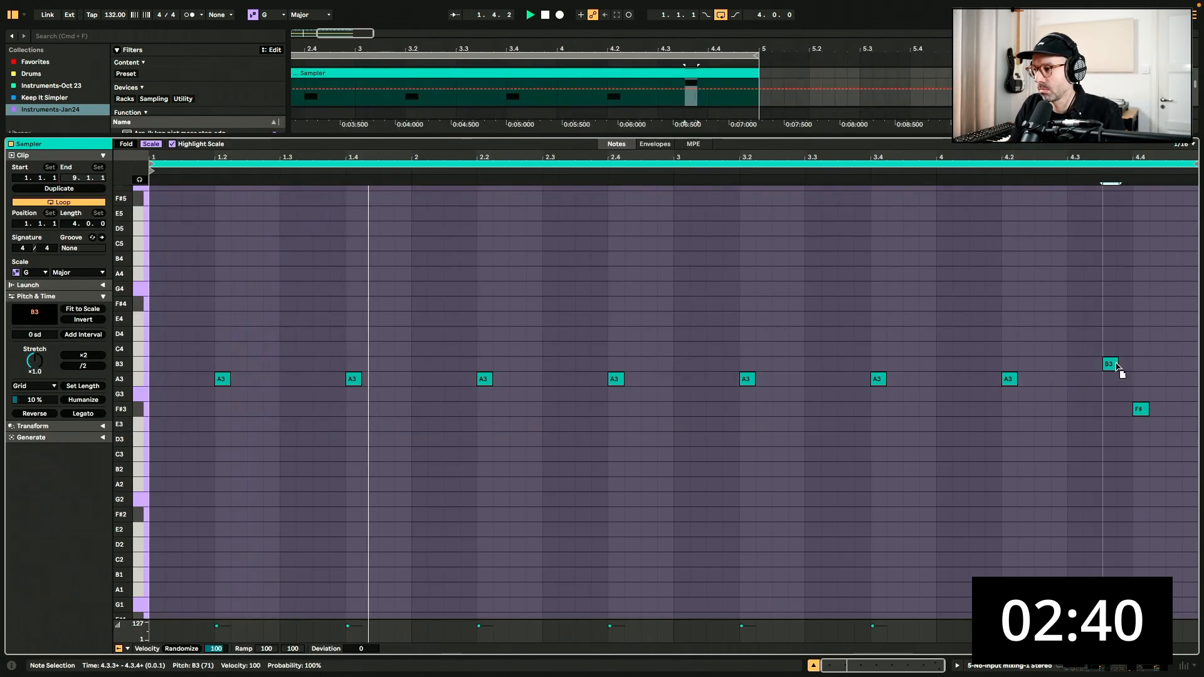
Shift the last two Sampler notes to 4.3.4 and 4.4.3, and lower the first of them to D3
left_click_drag(1118, 367, 1131, 367)
left_click_drag(1147, 411, 1179, 412)
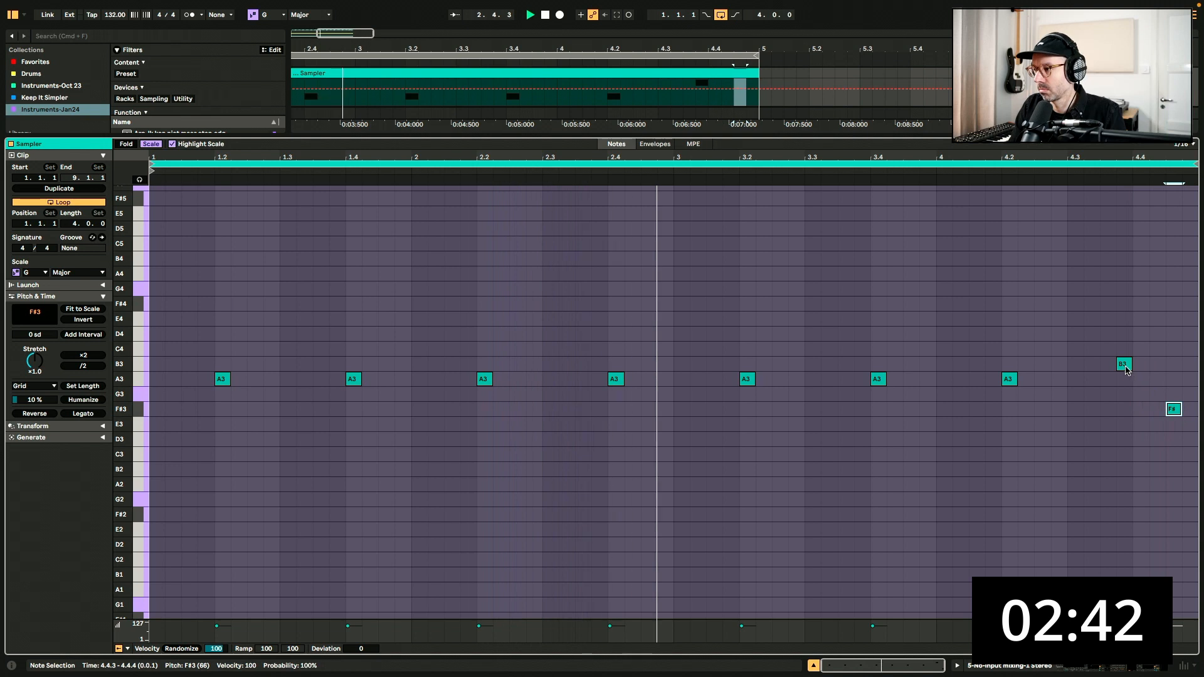
left_click_drag(1125, 370, 1131, 443)
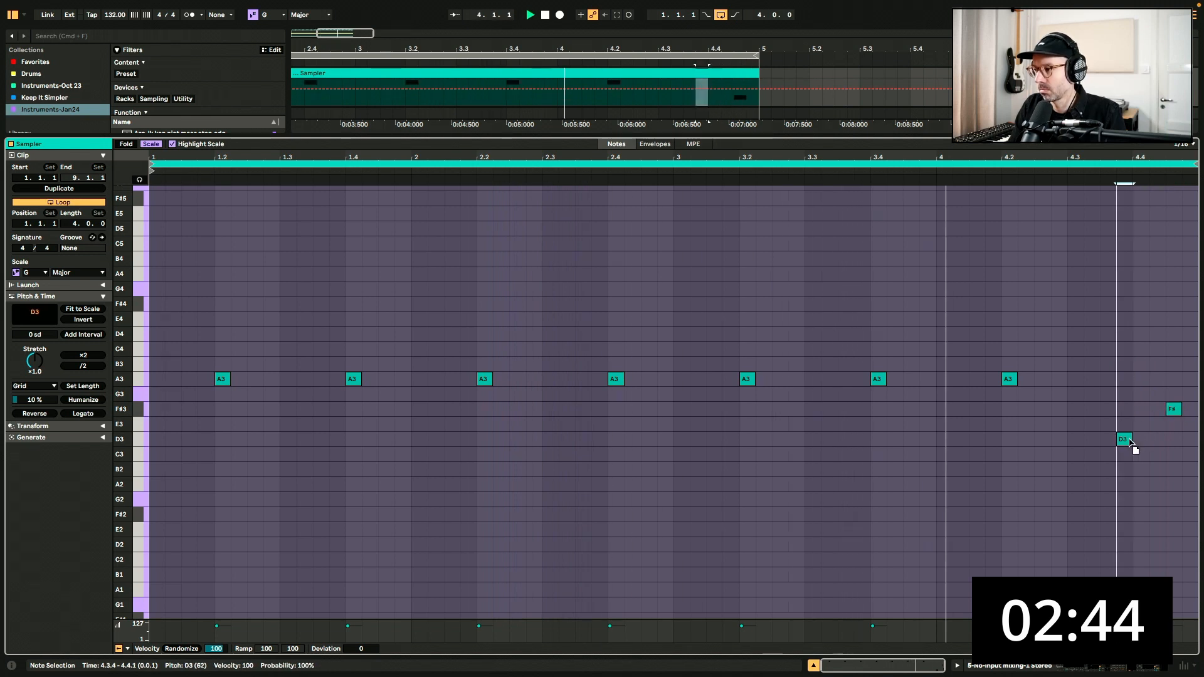
Return to the arrangement, move a Drift track directly below Audio track 6, and unfold track 6
key("shift+Tab")
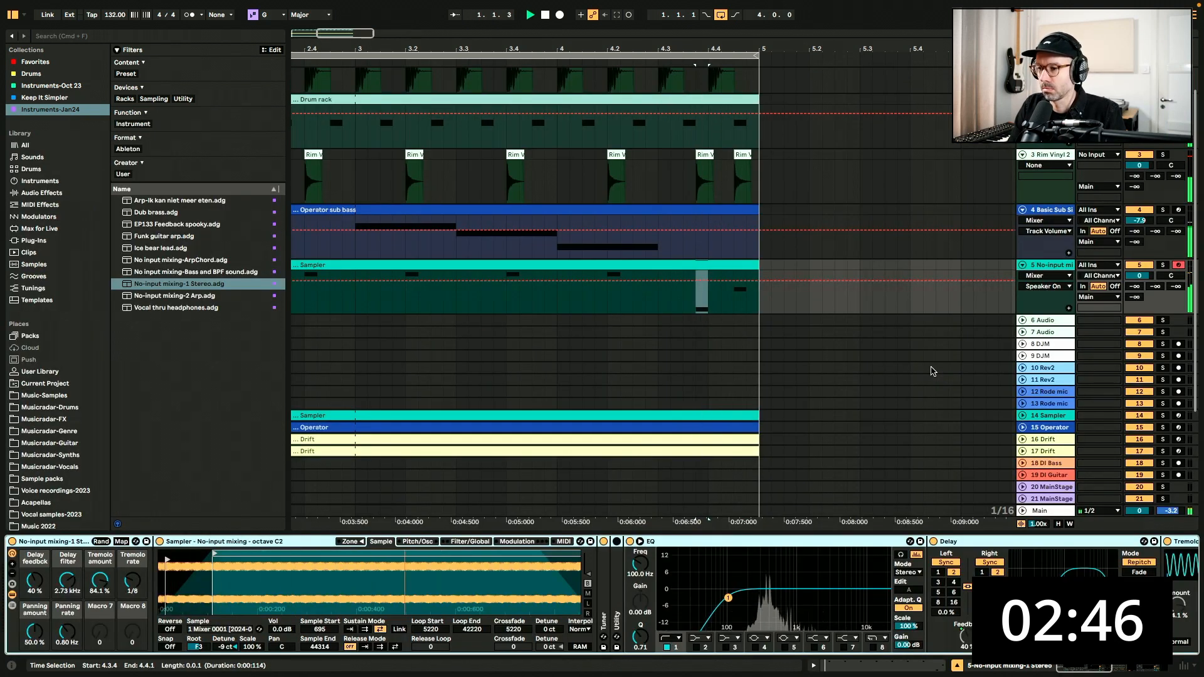
key("shift+Tab")
key("shift+Tab")
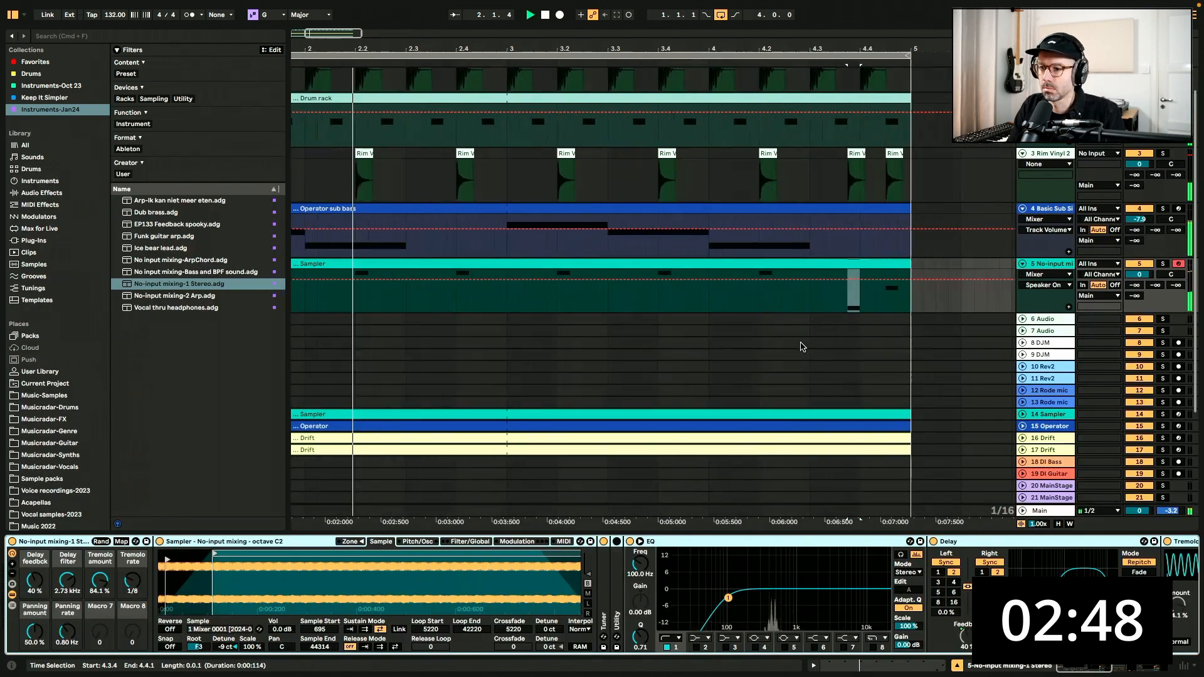
left_click_drag(1044, 439, 1026, 322)
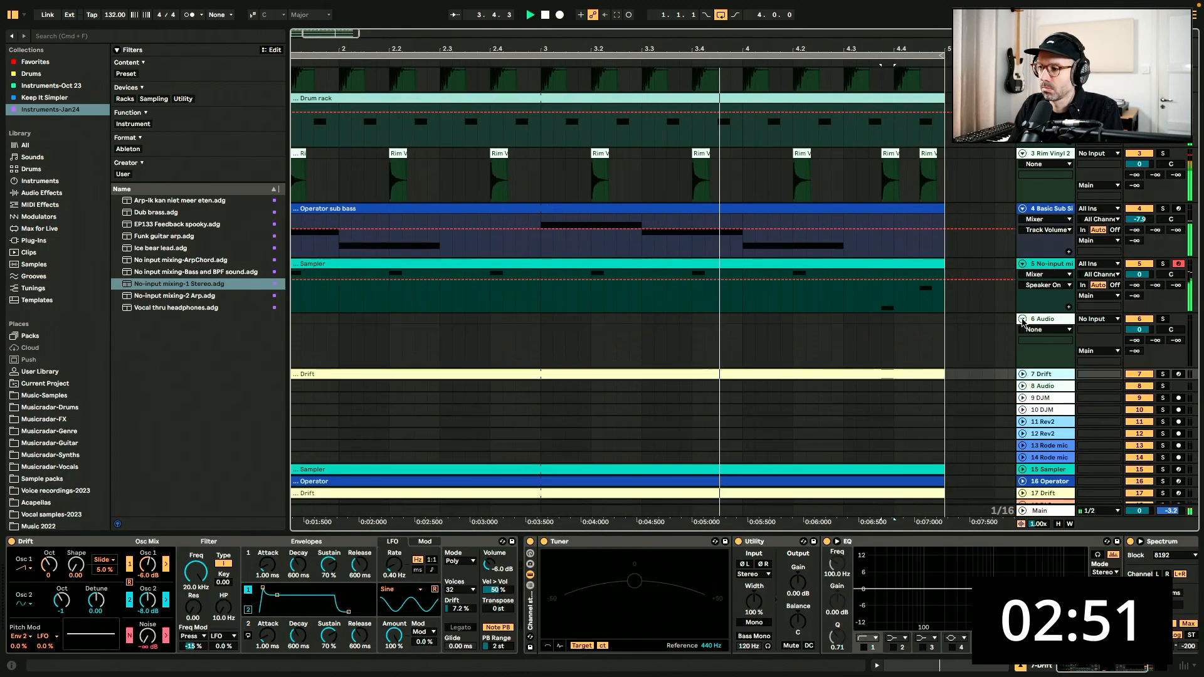
Audition the Air_FX samples in the Filtered_Noise folder of musicradar-noise-hiss-crackle-samples within Musicradar-FX
left_click(79, 419)
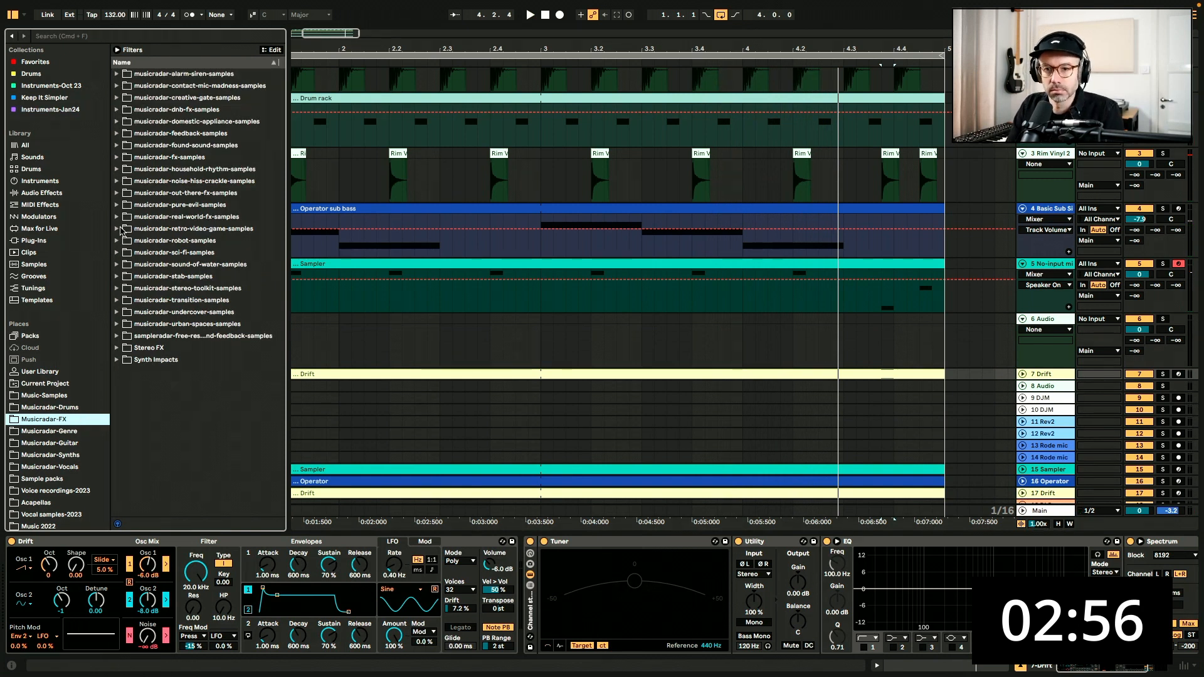
left_click(117, 182)
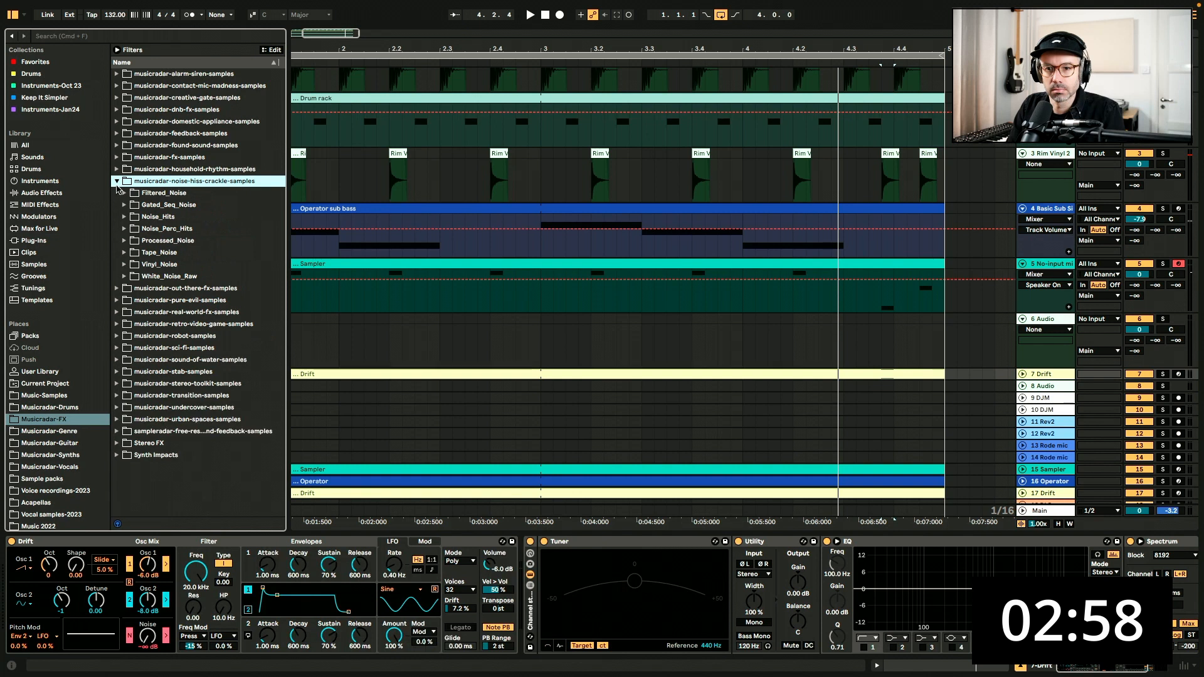
left_click(124, 193)
left_click(170, 253)
left_click(171, 312)
left_click(166, 244)
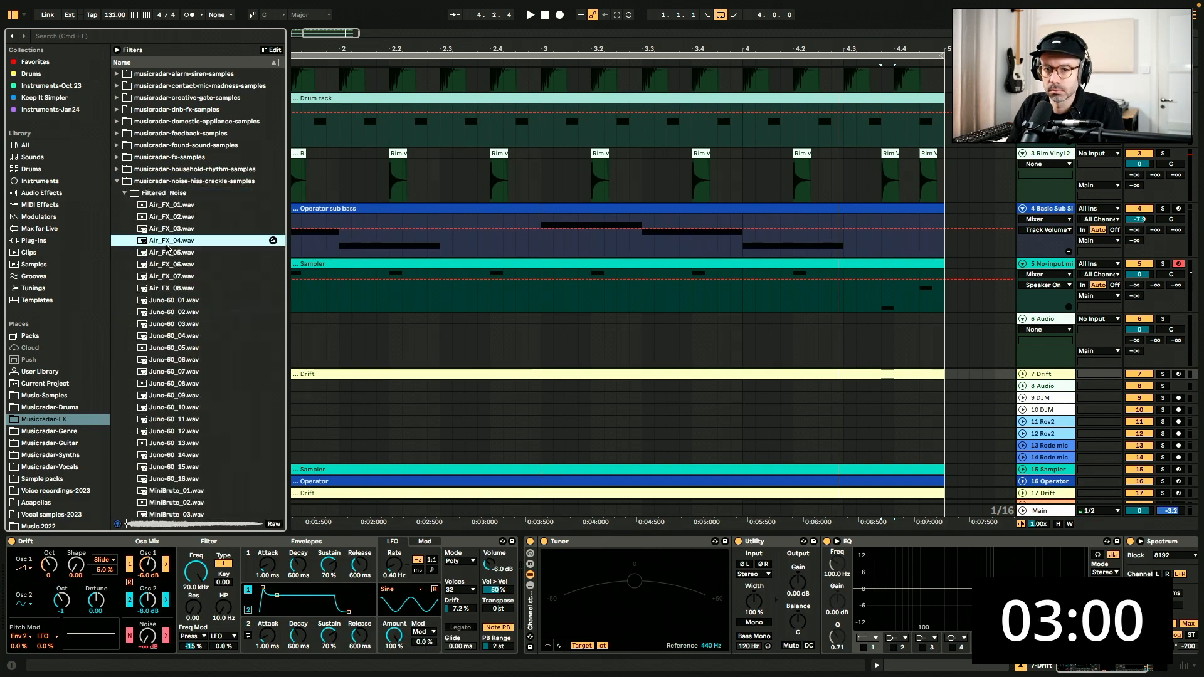
left_click(166, 229)
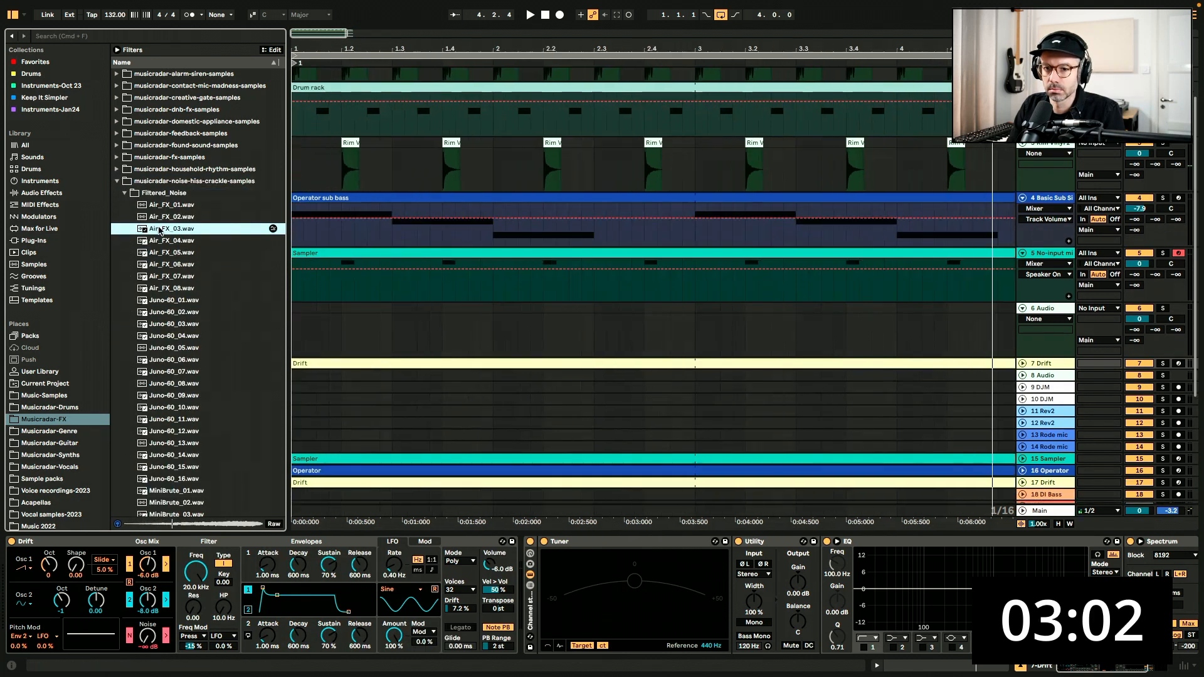
left_click(167, 217)
left_click(177, 253)
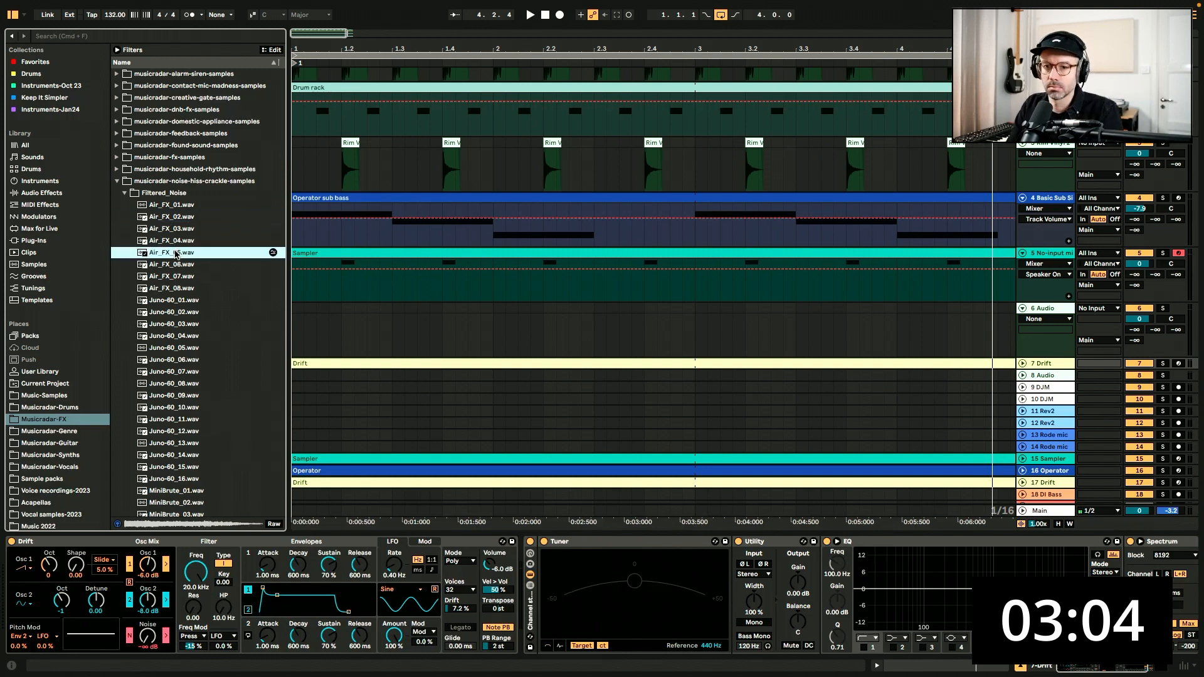
Place Air_FX_05.wav on track 6 from 1.4.3, trim it to end at bar 2, and play the passage
left_click_drag(176, 255, 481, 311)
key("Delete")
left_click(456, 309)
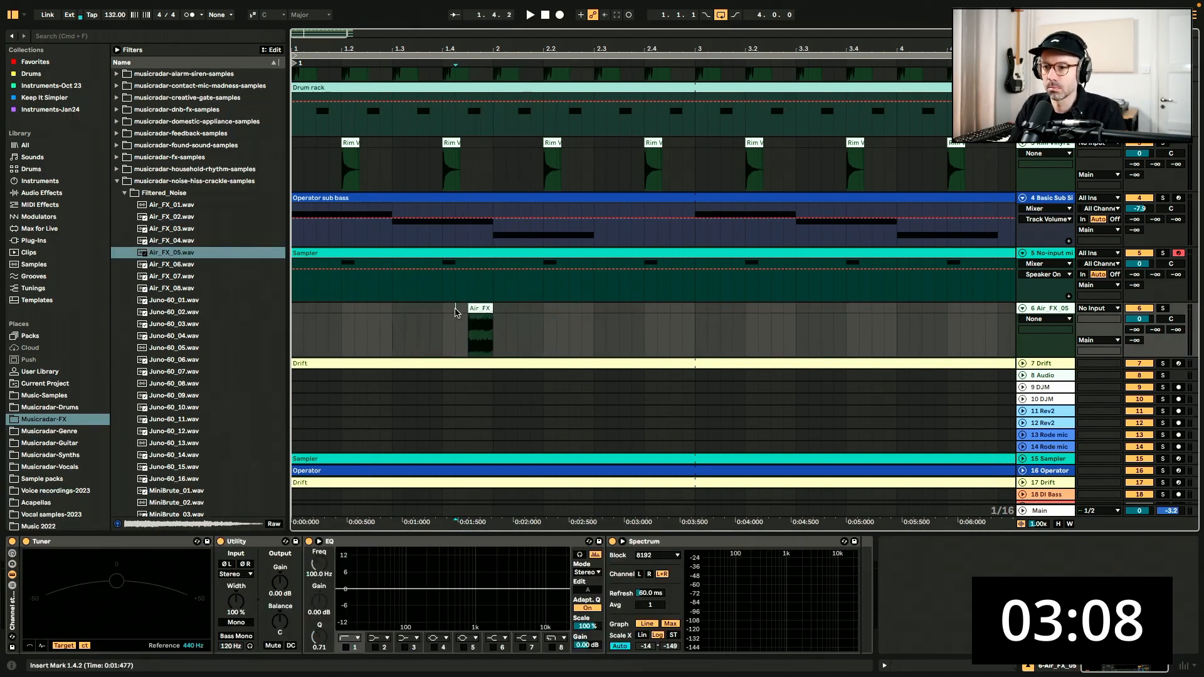
key("space")
key("space")
Audition Air_FX_06.wav and undo the edits and placement of the Air_FX_05 clip on track 6, emptying the track
left_click(177, 265)
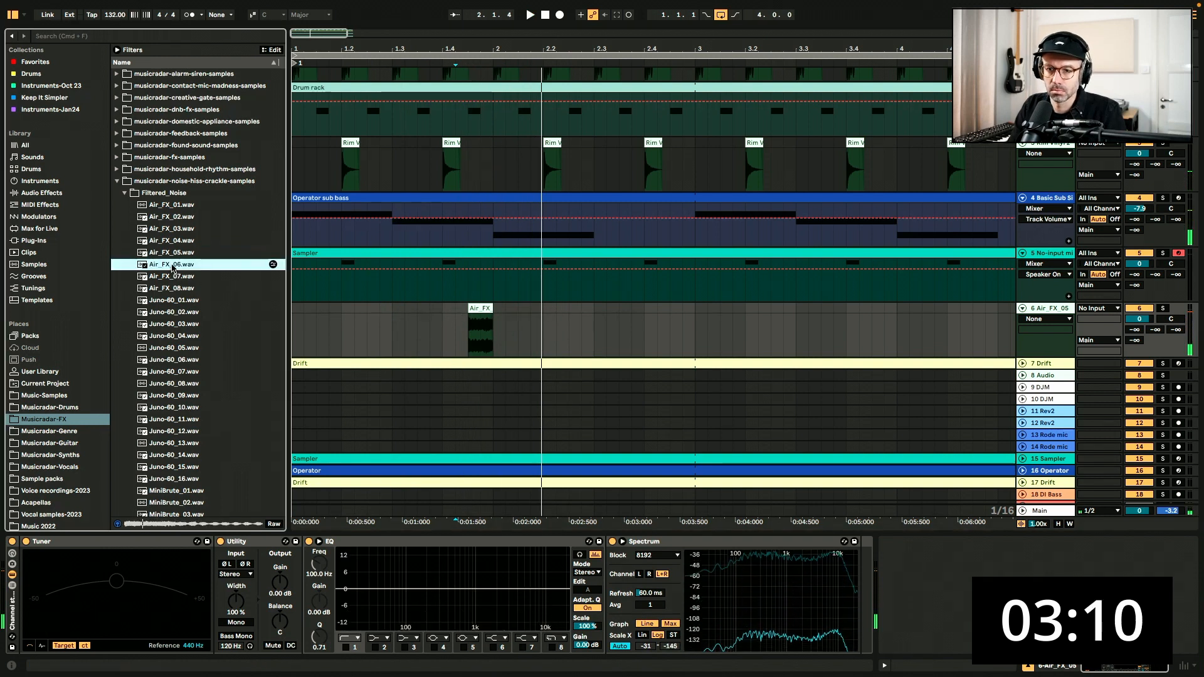
left_click_drag(177, 265, 456, 316)
key("ctrl+z")
key("ctrl+z")
key("ctrl+z")
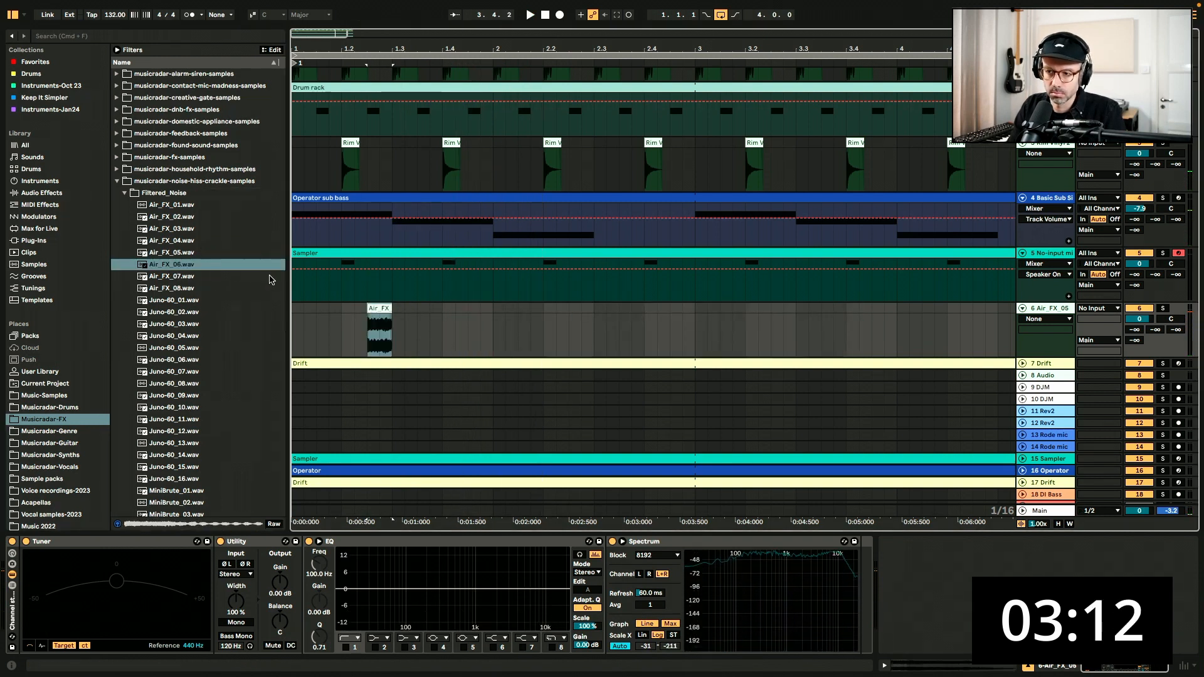
left_click(492, 321)
key("space")
key("space")
left_click(479, 322)
key("space")
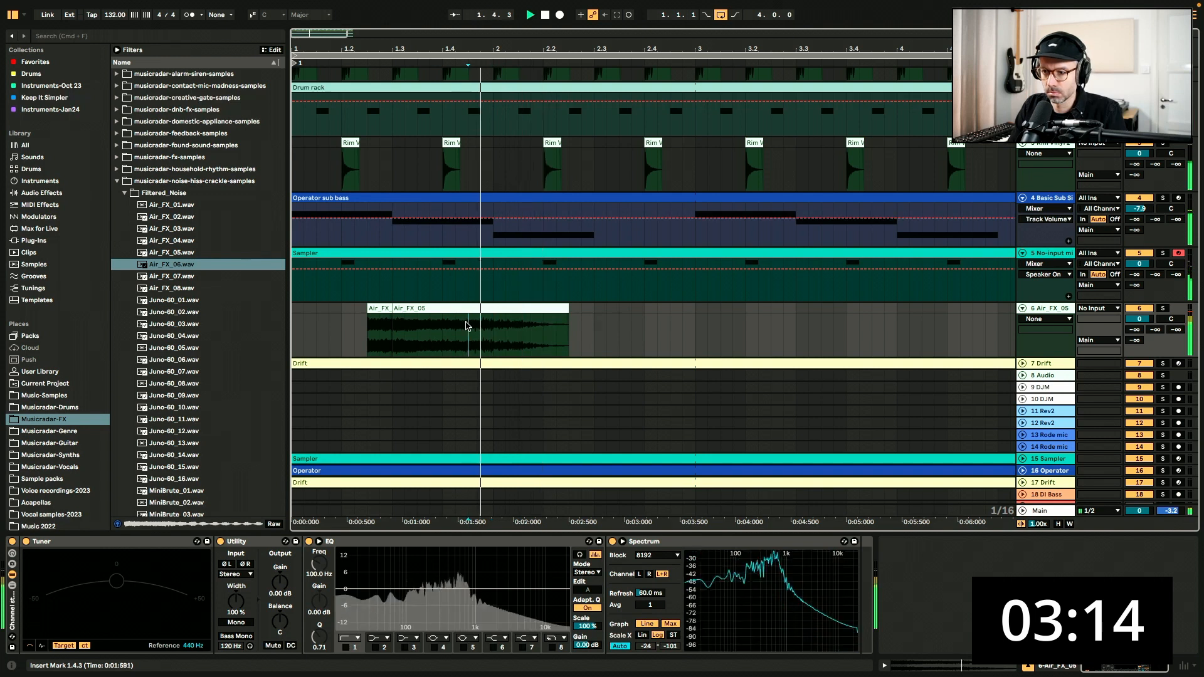
key("space")
left_click(400, 323)
key("ctrl+z")
Place Air_FX_01.wav on track 6 from 1.4.3, split it at bar 2 and delete the remainder
left_click(176, 206)
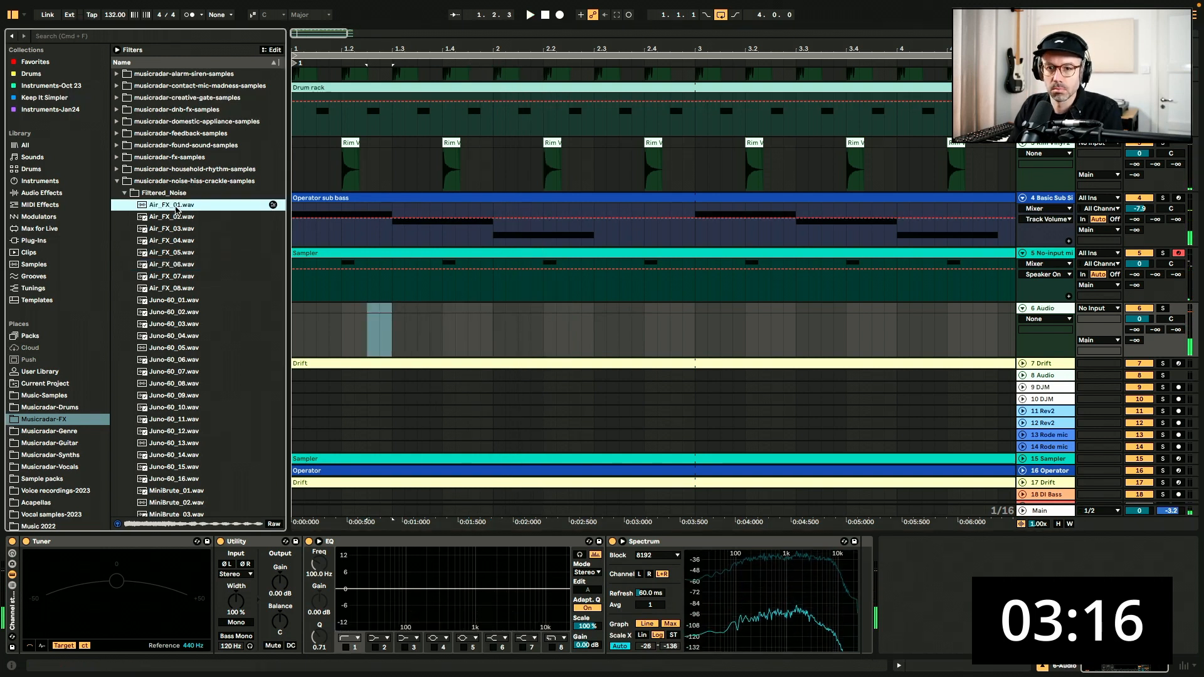
left_click_drag(176, 209, 460, 322)
key("space")
key("space")
left_click(495, 320)
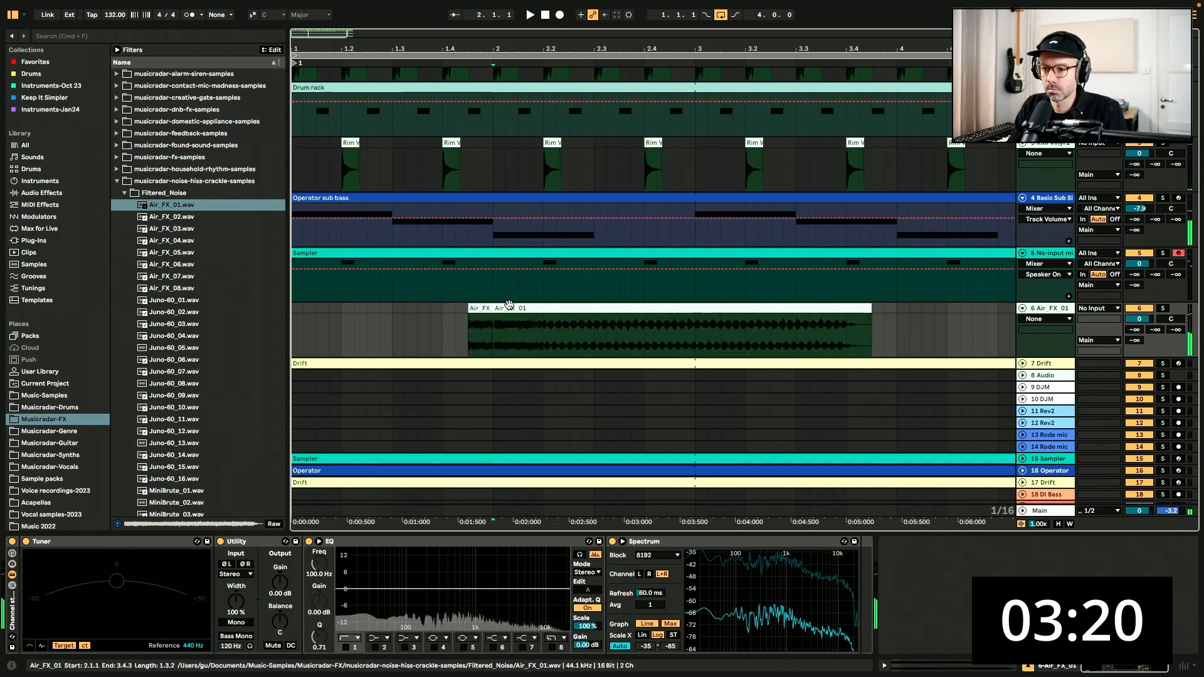
key("super+e")
left_click(459, 318)
left_click(503, 307)
key("Delete")
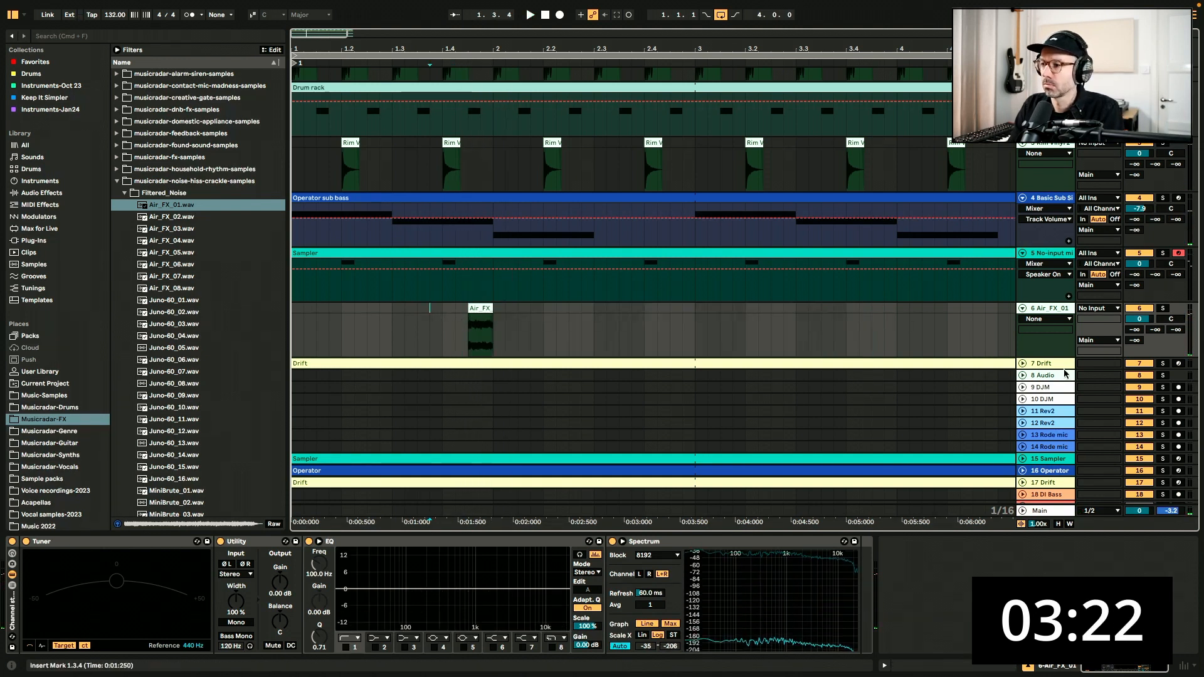
Lower track 6's volume to -12.4 dB and cut its lows with EQ band 1 at 1.04 kHz
key("space")
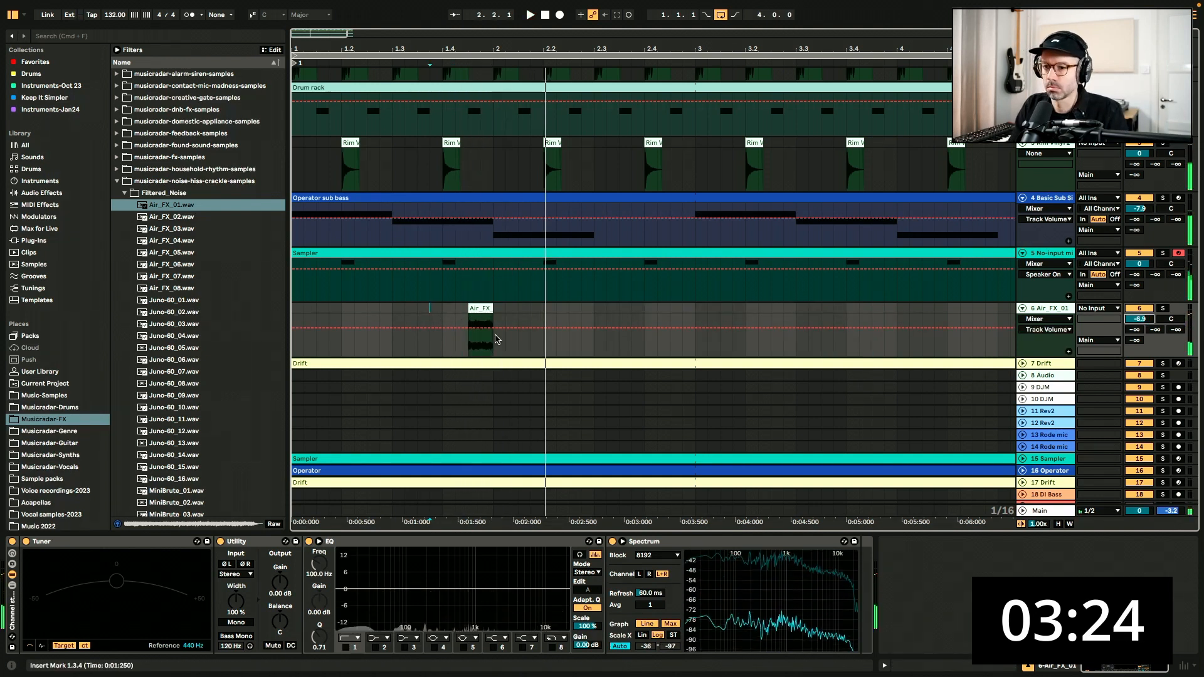
left_click_drag(1136, 318, 1132, 328)
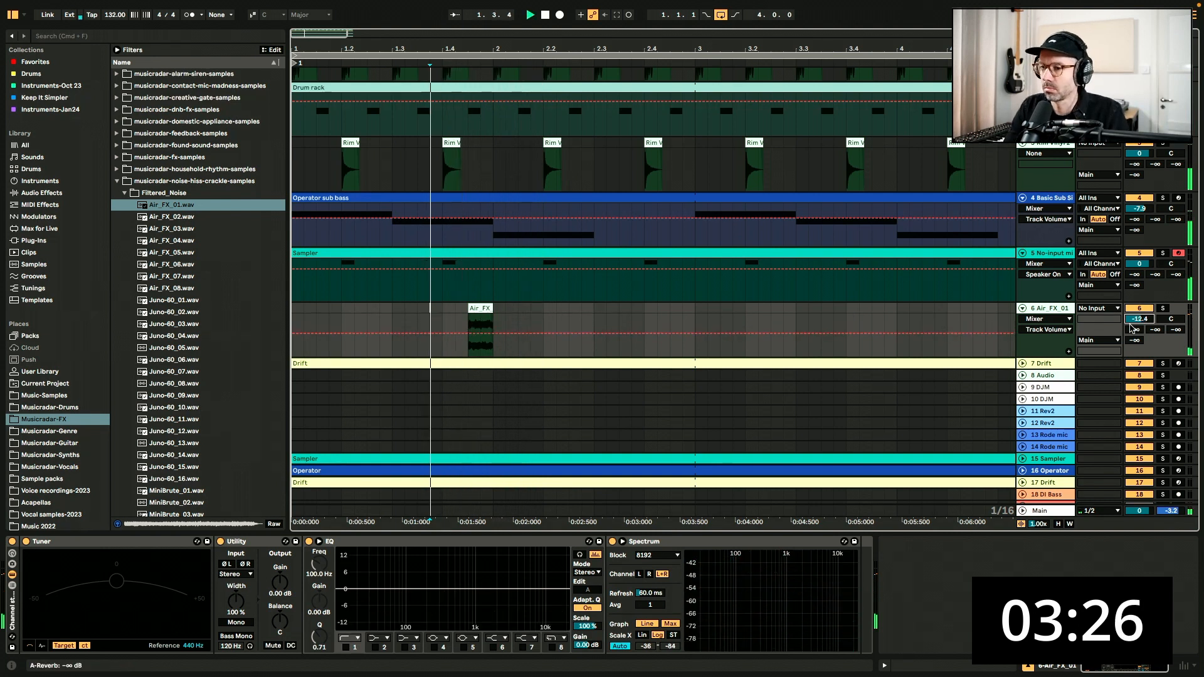
left_click(346, 647)
key("space")
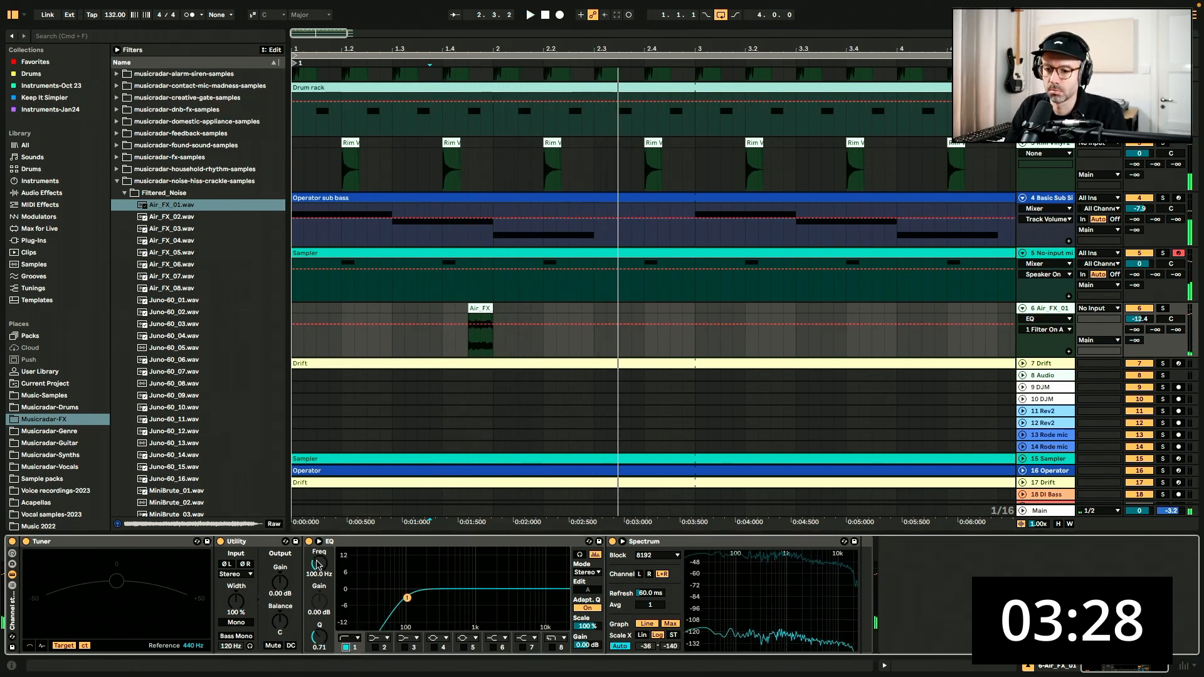
left_click_drag(318, 564, 319, 527)
key("space")
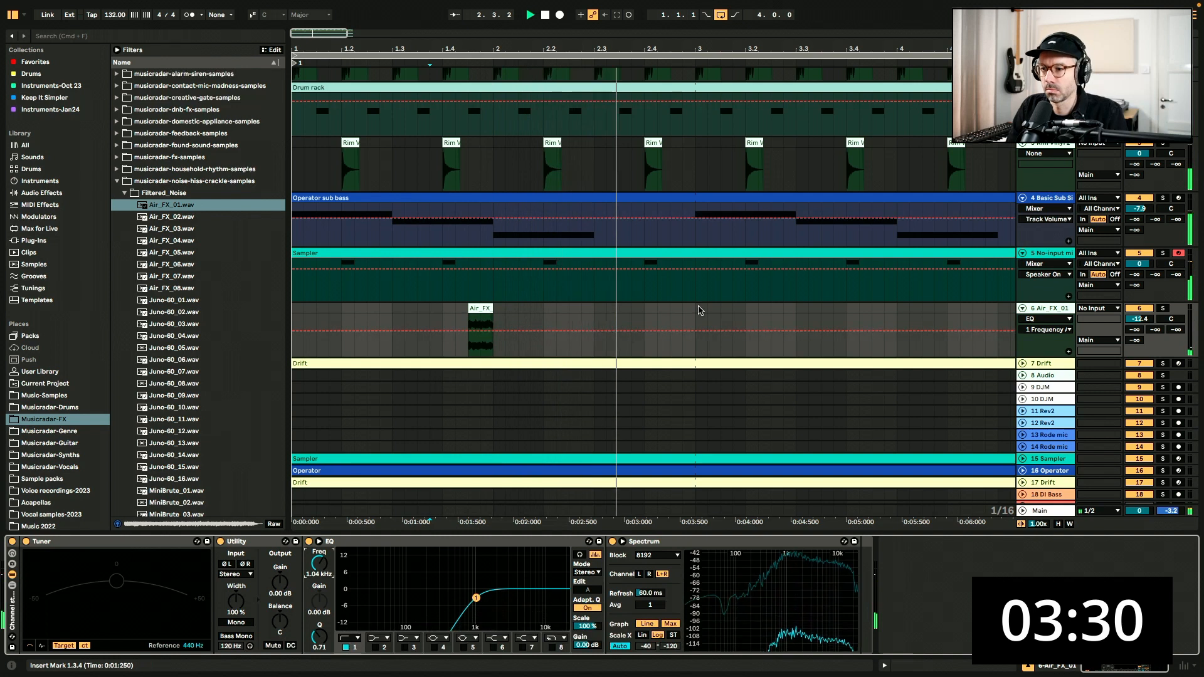
Duplicate bars 1 and 2 of track 6 into bars 3 and 4
left_click_drag(698, 308, 293, 310)
key("super+d")
scroll(490, 274, "left", 4)
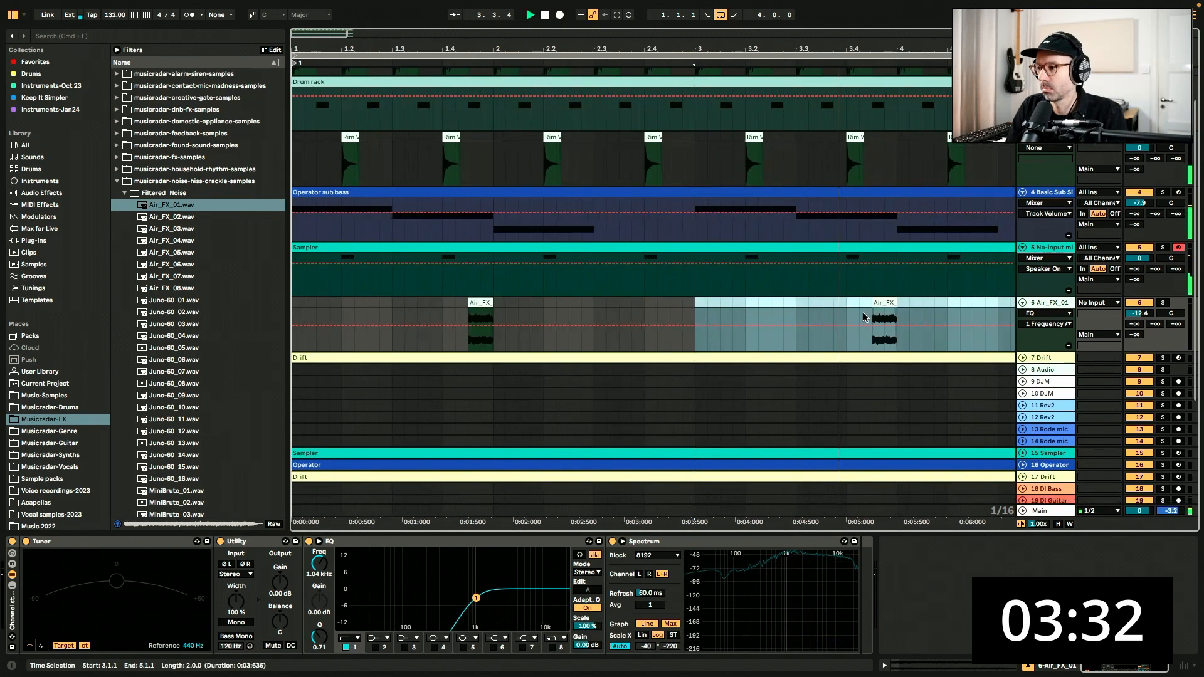
Move the empty Audio track directly below track 6, above Drift, and unfold it
left_click(1035, 368)
left_click_drag(874, 359, 866, 358)
key("u")
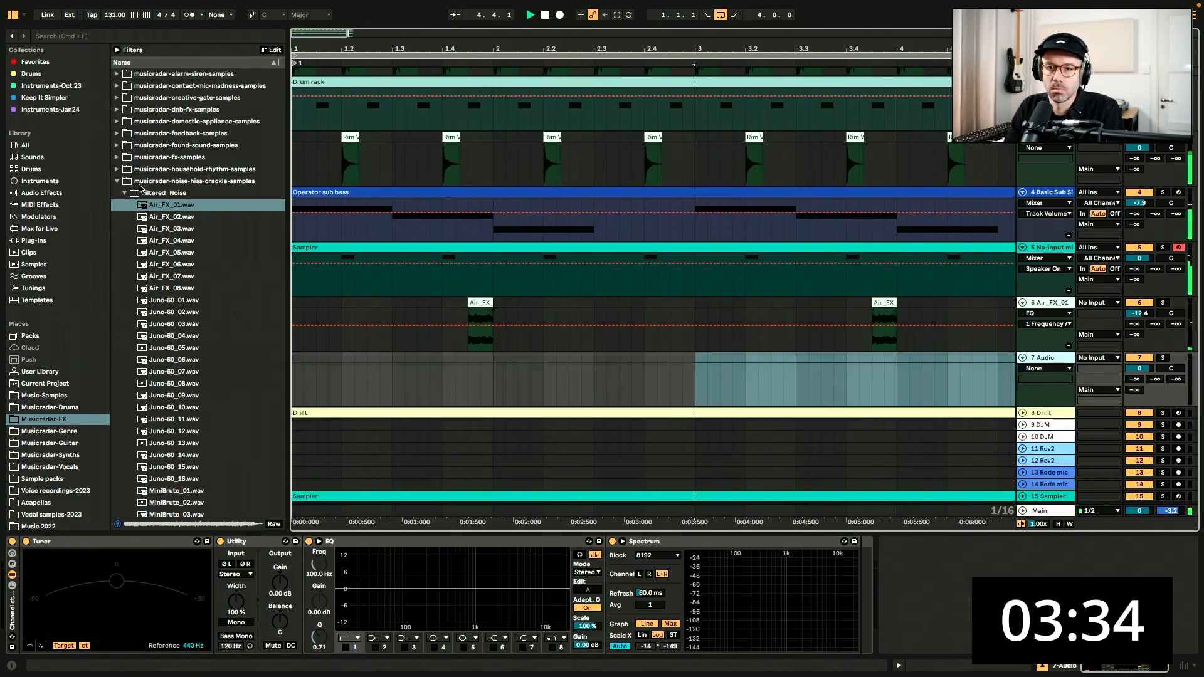
Browse the LEM n Guitar folder in musicradar-feedback-samples and audition ES_LEM-GuitarFeed-04.wav
left_click(116, 134)
left_click(143, 205)
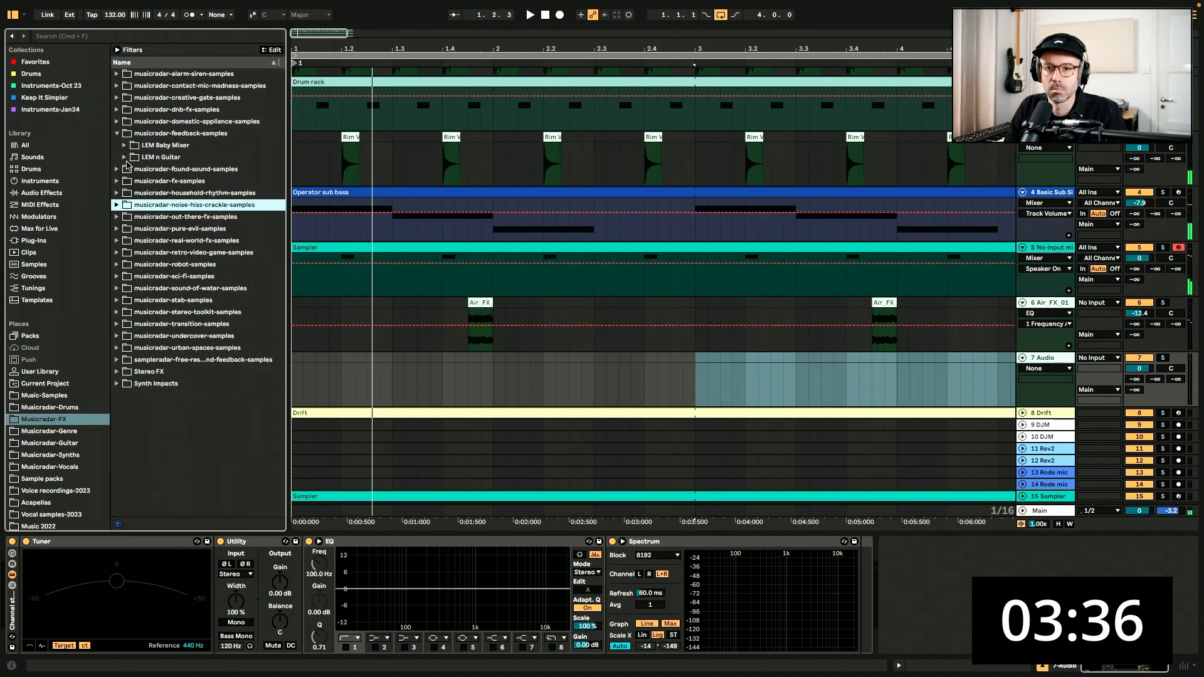
left_click(124, 157)
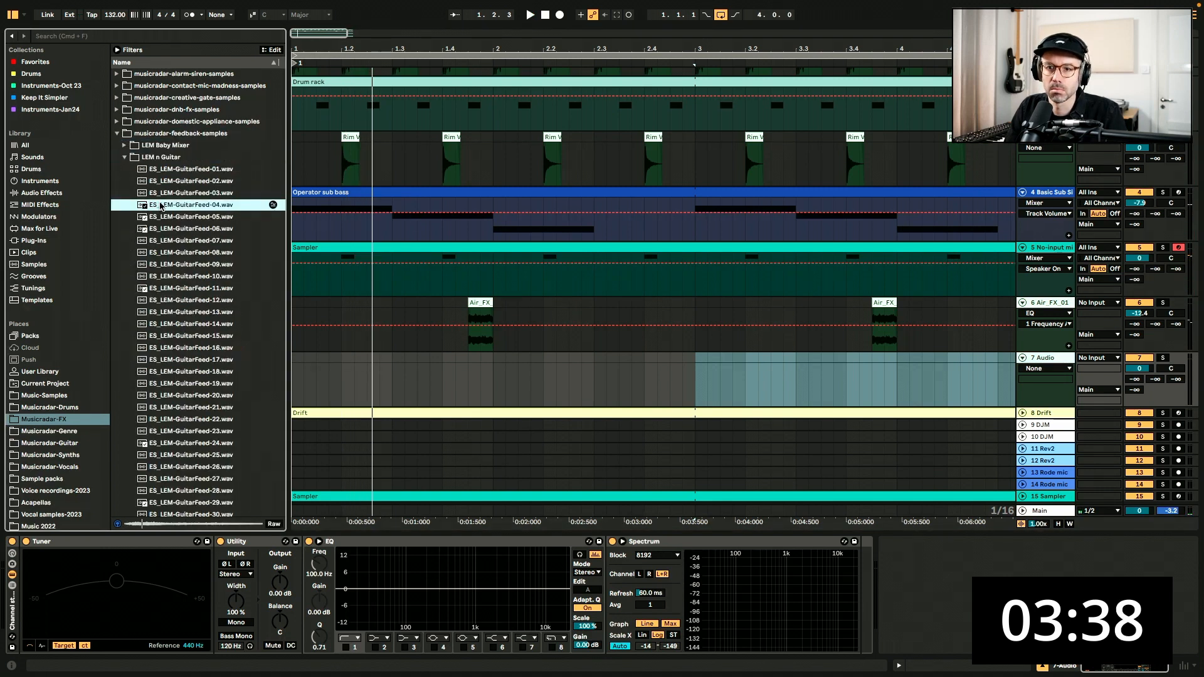
left_click(117, 134)
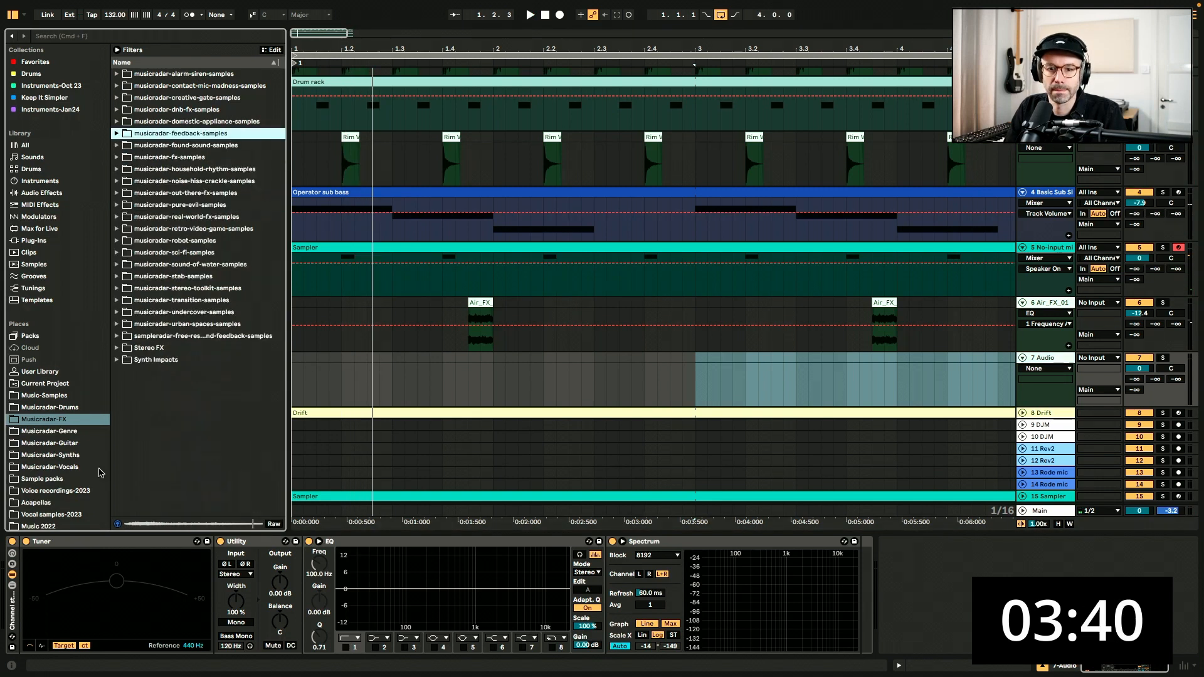
Audition vocal clips in the Music - English folder of Vocal samples-2023, including Kurtis Blow - Suckers in the place.wav
left_click(79, 501)
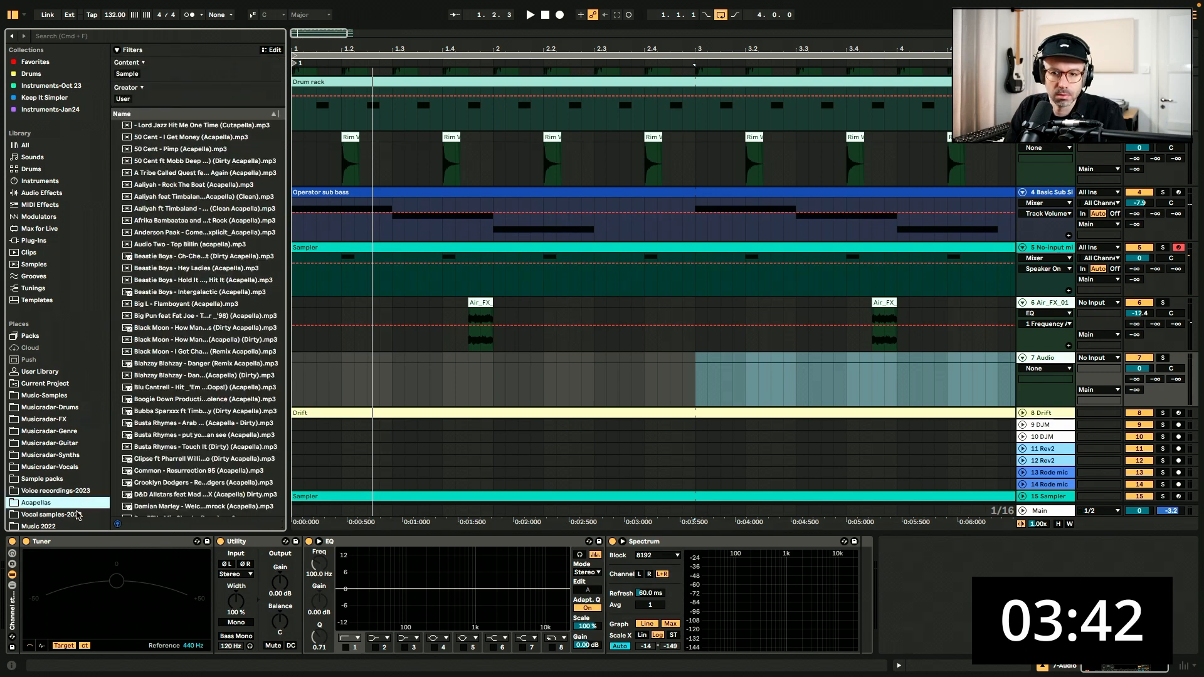
left_click(77, 515)
left_click(116, 161)
left_click(178, 269)
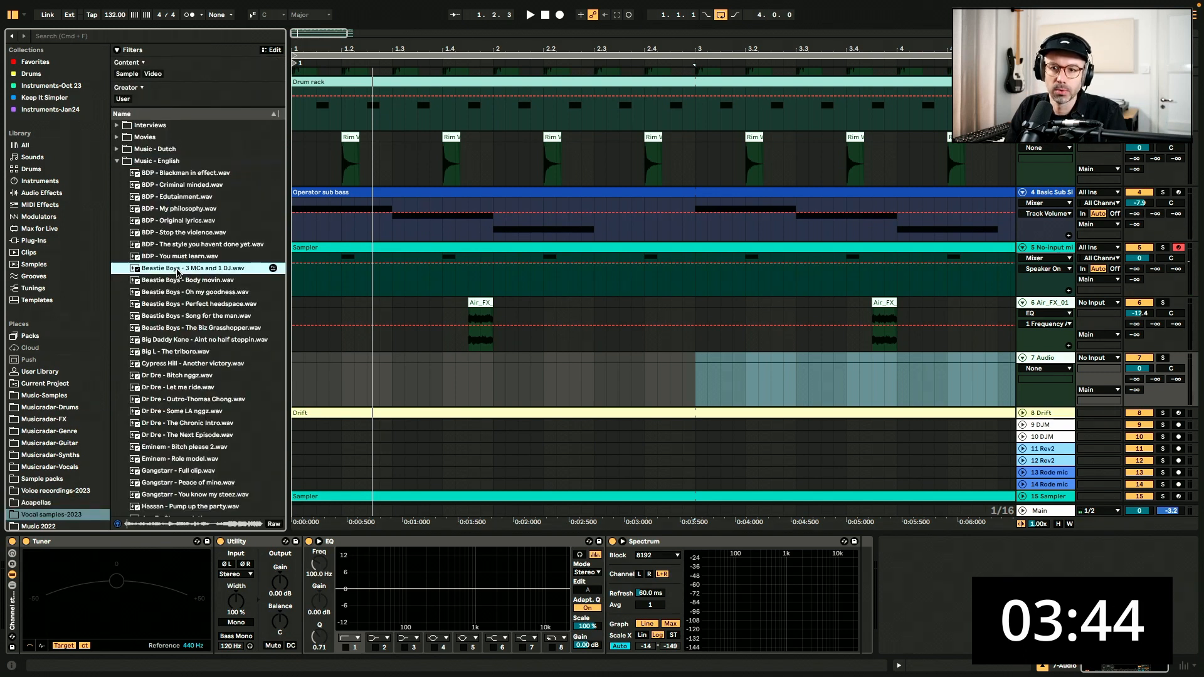
left_click(214, 375)
scroll(214, 376, "down", 8)
left_click(213, 378)
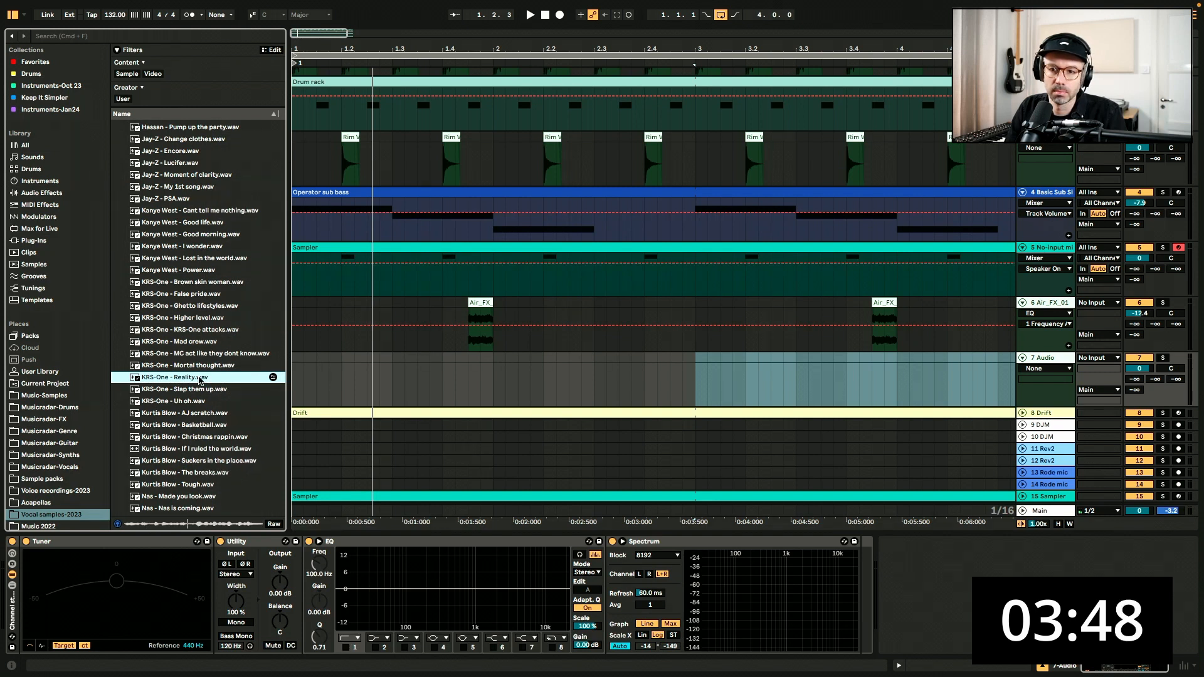
left_click(206, 461)
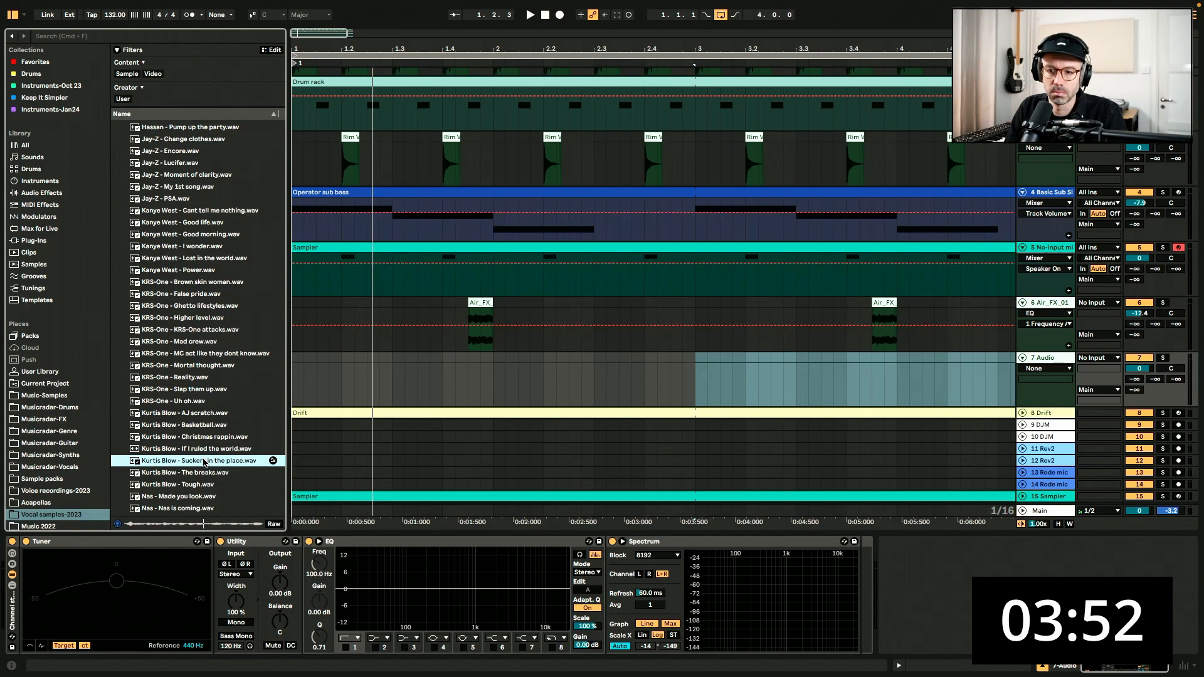
Place Kurtis Blow - Suckers in the place.wav on track 7 and trim its start to 2.2.4 while listening
left_click_drag(204, 462, 557, 376)
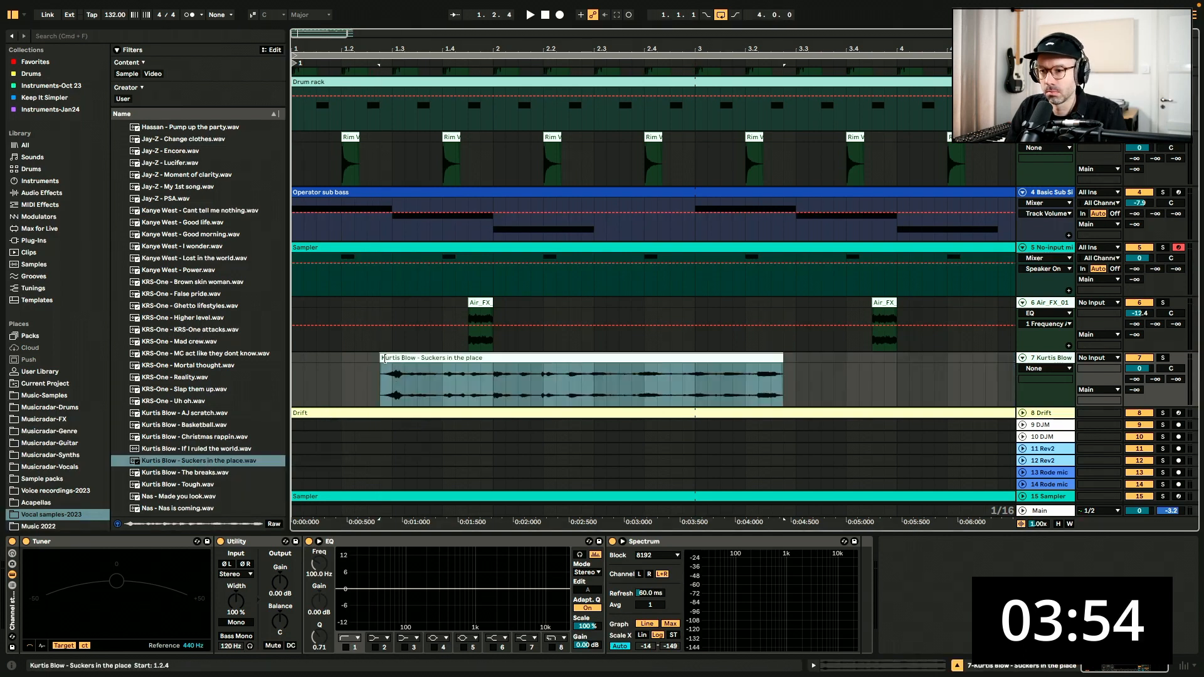
key("space")
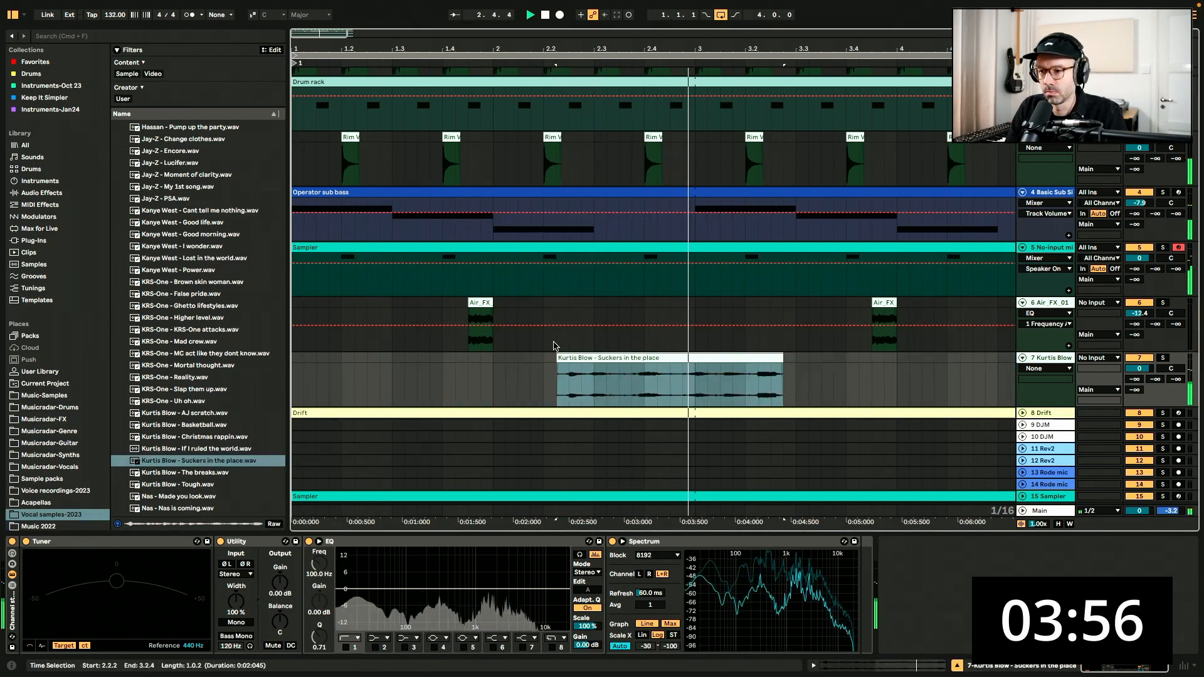
left_click_drag(558, 358, 582, 358)
key("space")
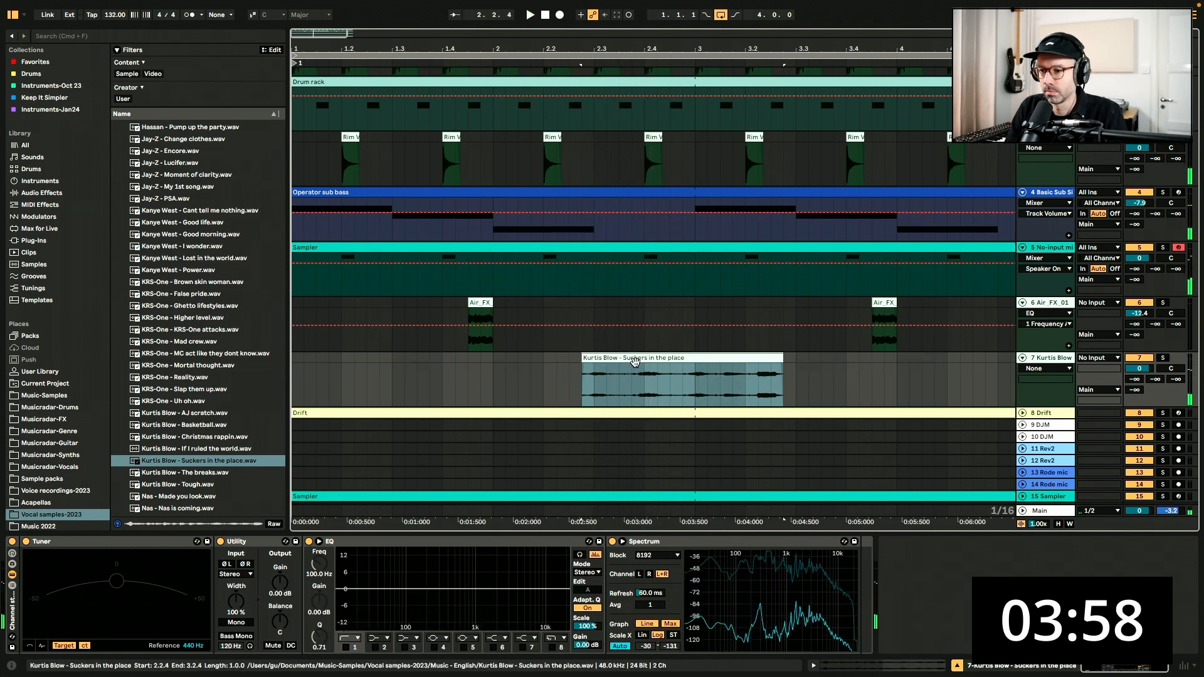
Cut away the end of the Kurtis Blow clip so that it finishes at 2.4.4
left_click_drag(684, 370, 691, 371)
key("super+e")
left_click(704, 359)
key("Delete")
left_click(689, 359)
key("Delete")
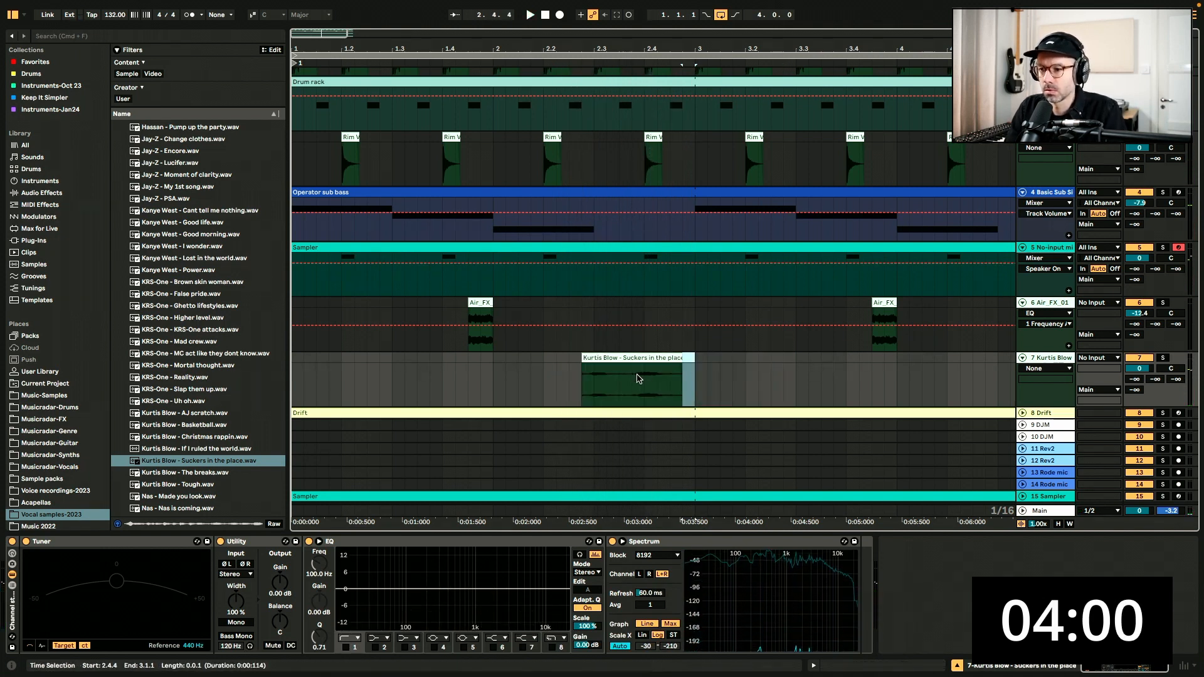
Split the vocal clip at 2.3.4, shift both halves to start at 2.3.1 and 2.4.1, and play them
left_click(633, 375)
key("super+e")
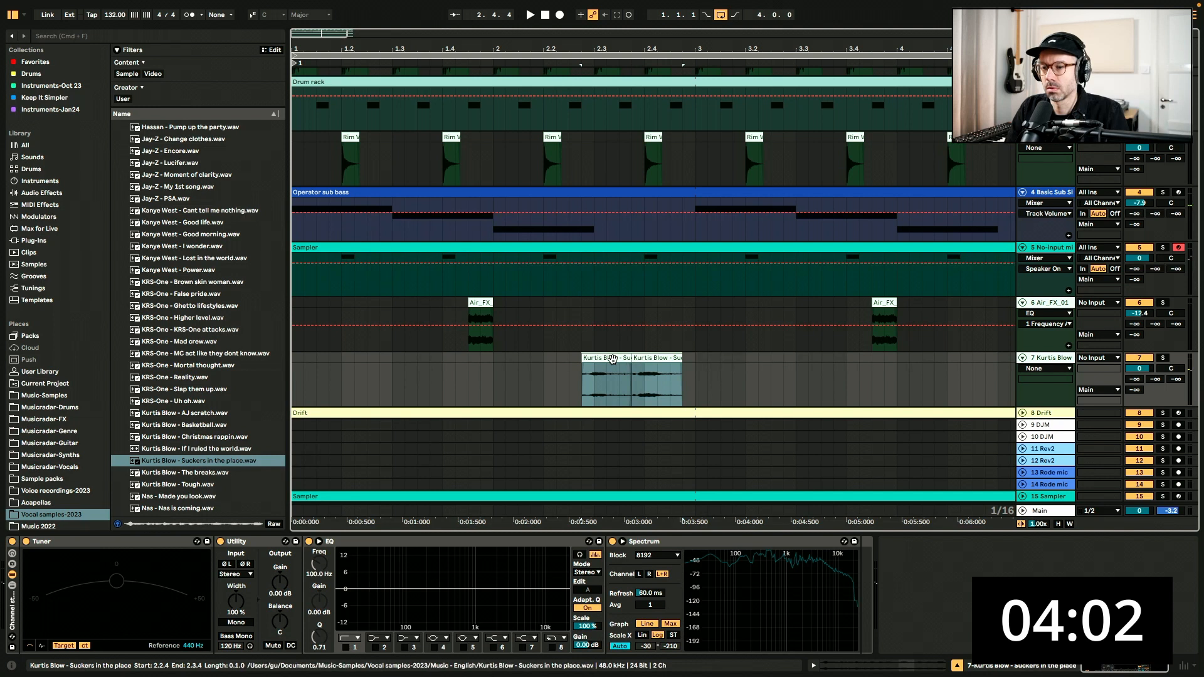
left_click_drag(608, 358, 620, 358)
left_click(583, 363)
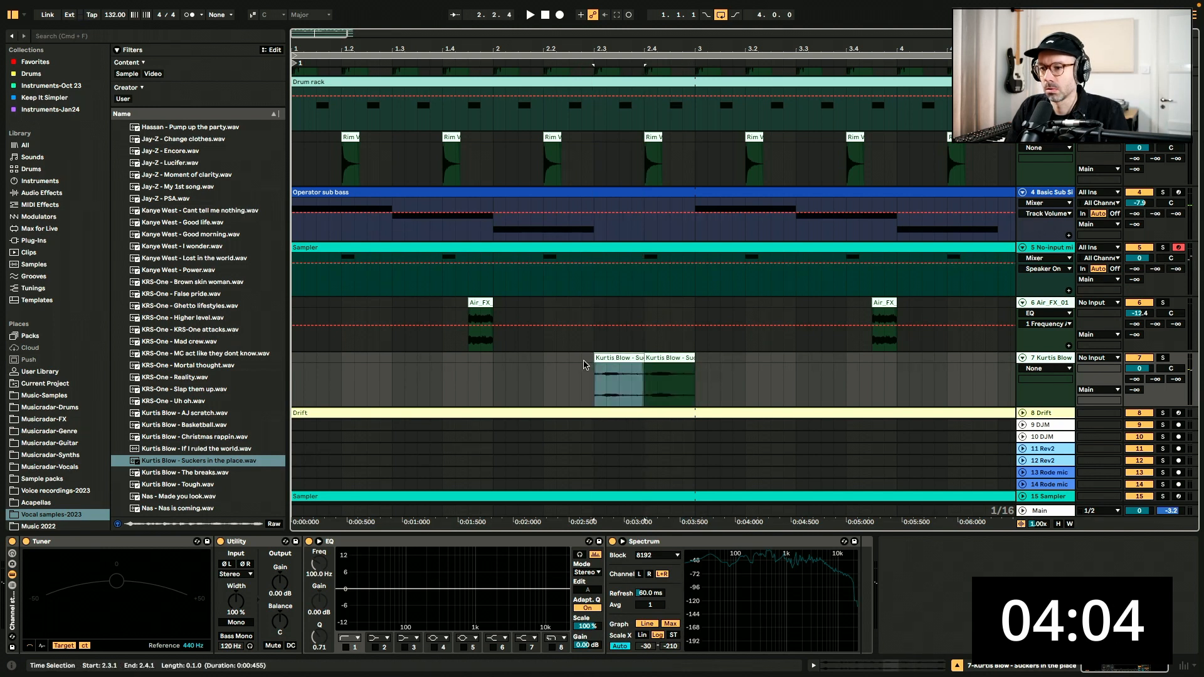
key("space")
key("space")
Move the sample start of both vocal clips forward to the voice's onset and play the phrase in the arrangement
double_click(619, 358)
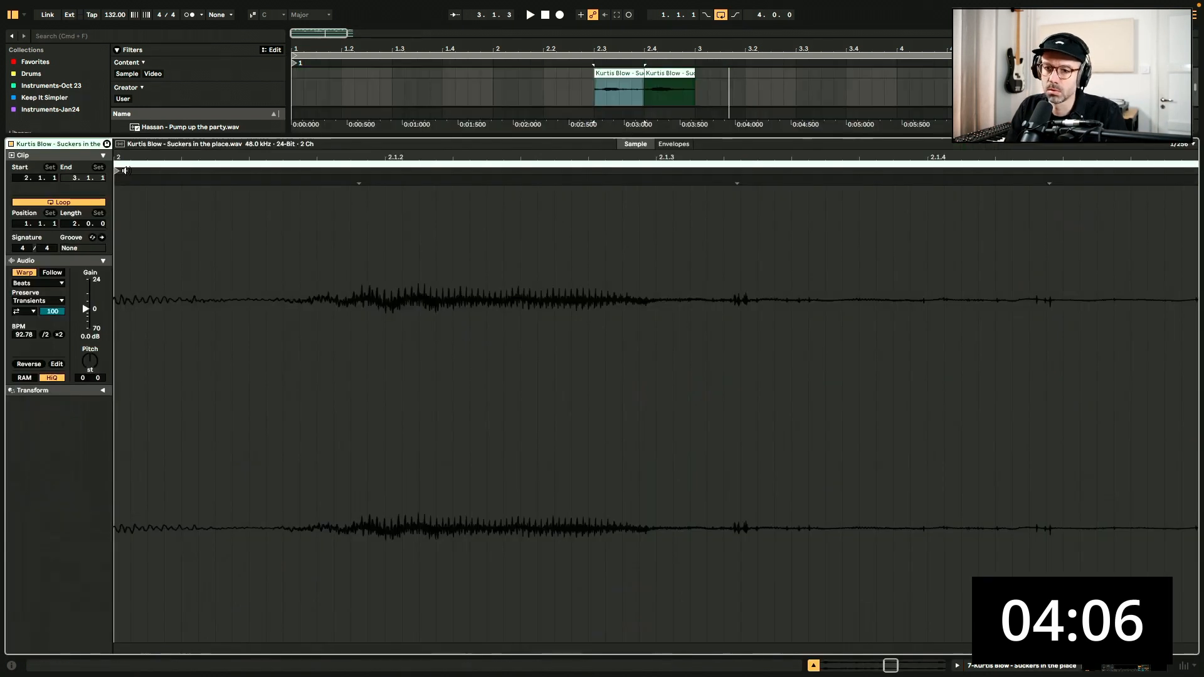
left_click_drag(118, 171, 239, 171)
left_click(654, 81)
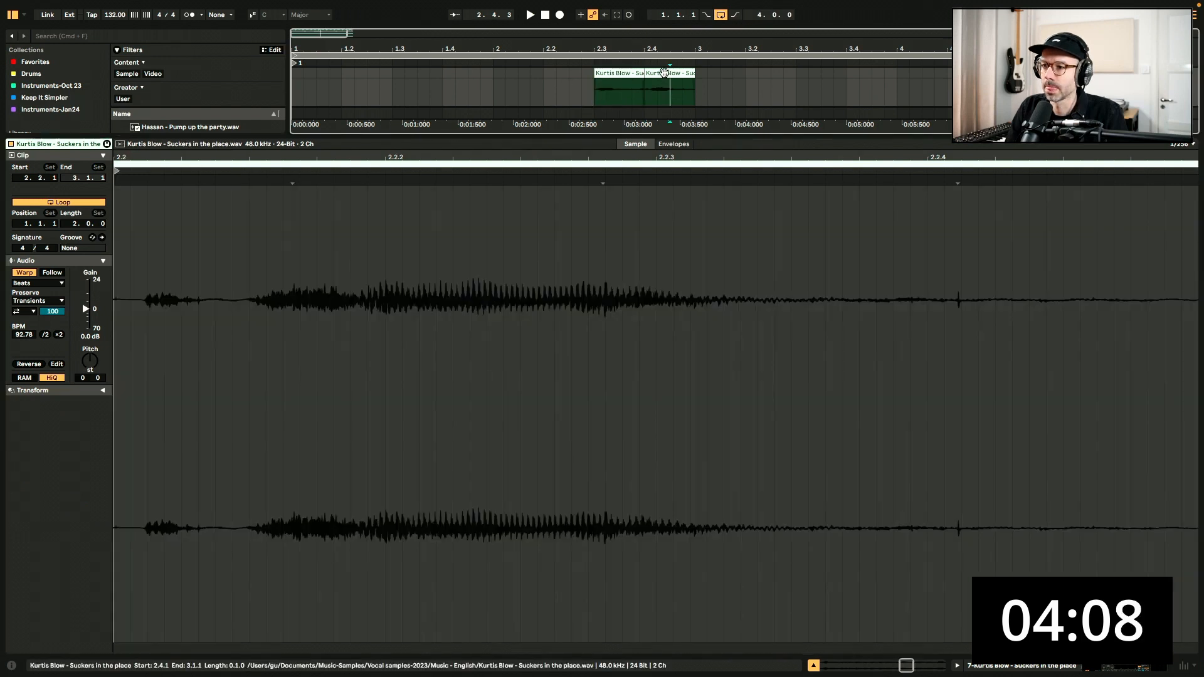
left_click_drag(120, 170, 251, 169)
key("space")
key("shift+Tab")
key("space")
left_click(572, 291)
key("space")
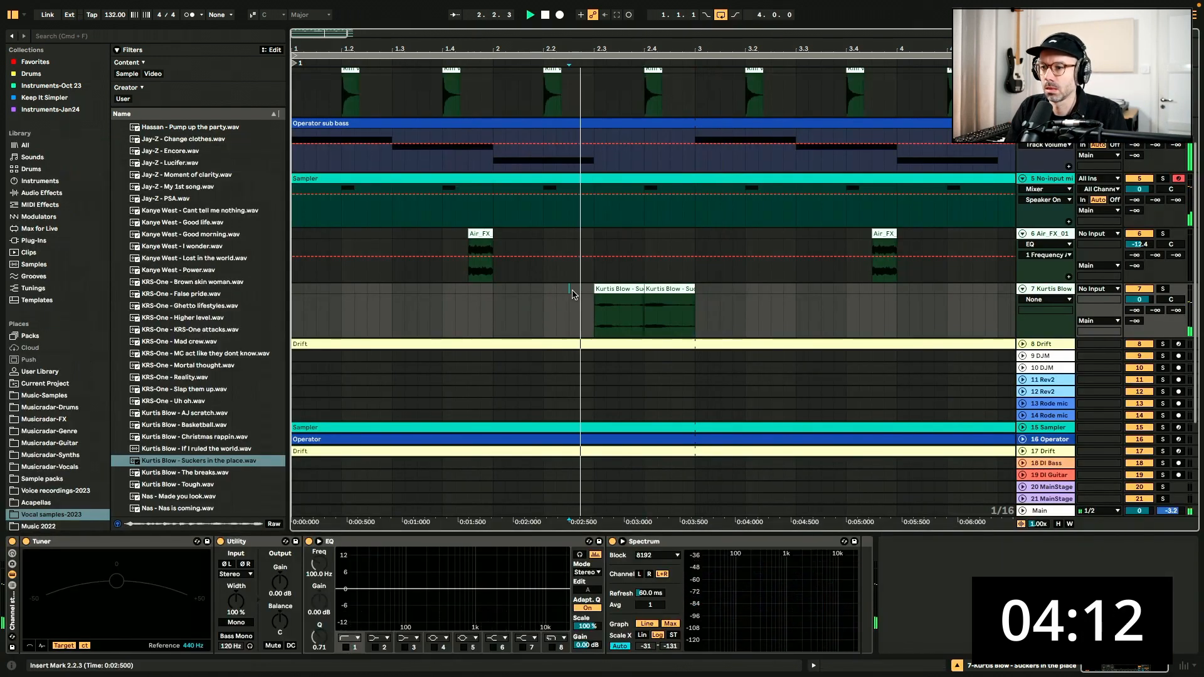
High-pass track 7 at 325 Hz and add a Delay with a time of 2 sixteenths and its filter at 3.28 kHz, width 4.62
left_click(346, 648)
left_click_drag(320, 563, 320, 545)
left_click(53, 194)
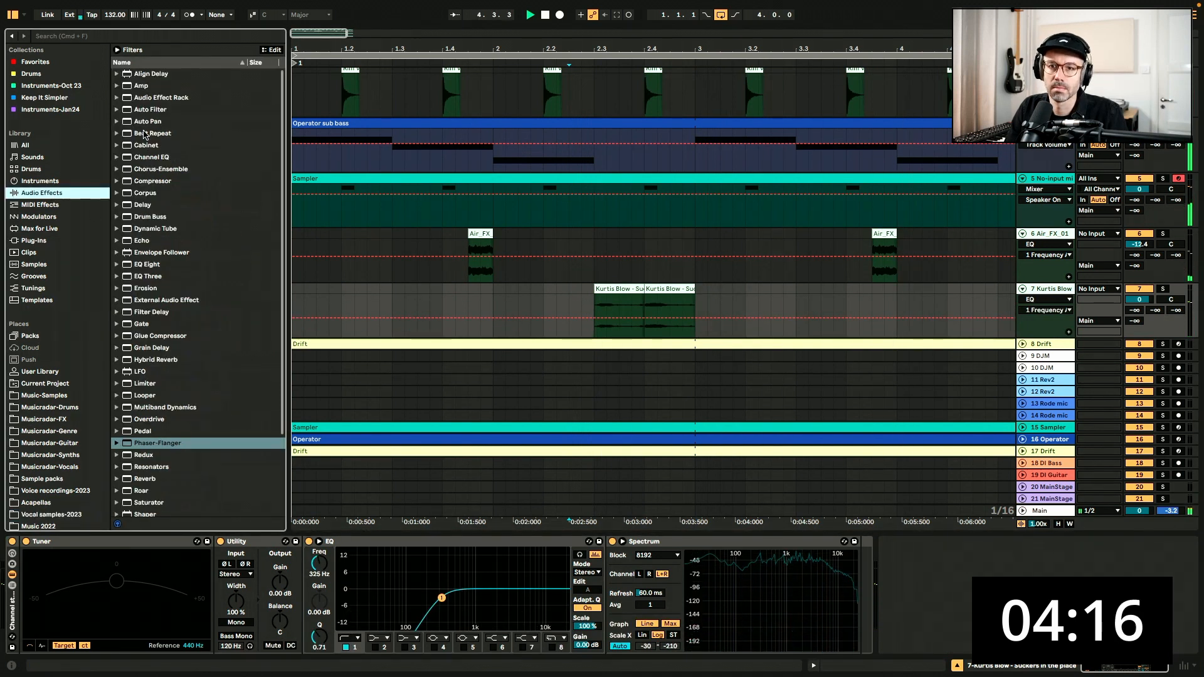
left_click_drag(147, 209, 635, 584)
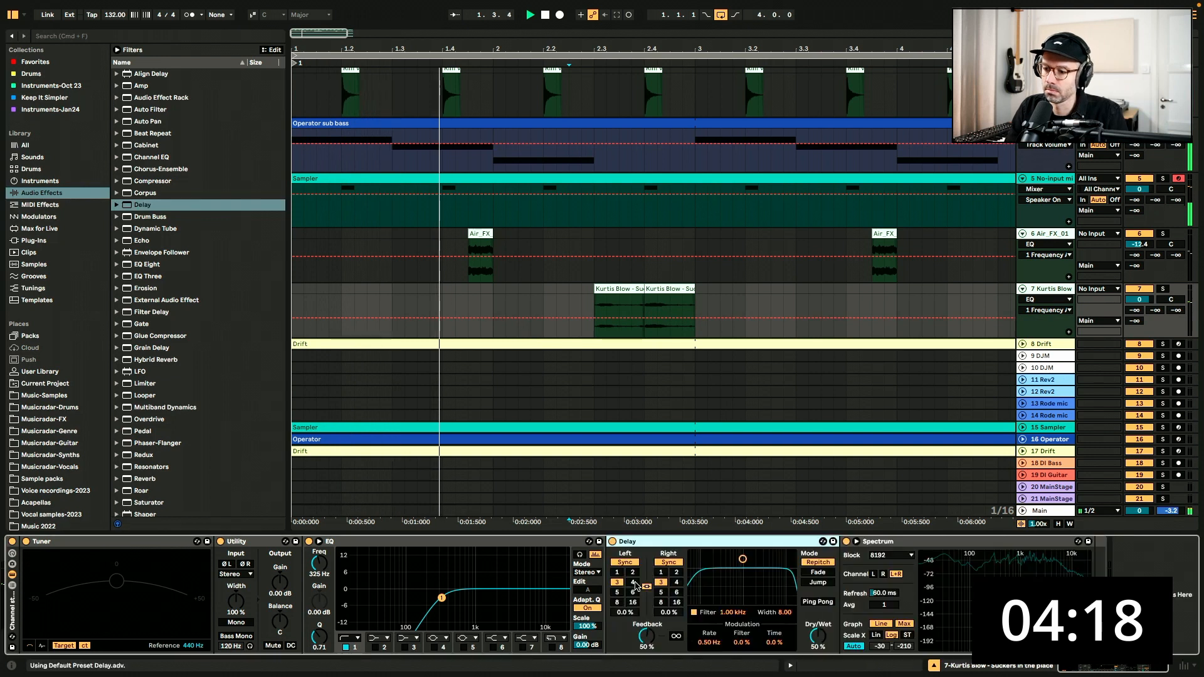
left_click(633, 573)
left_click_drag(742, 559, 763, 578)
key("space")
Duplicate track 7, keeping only the first vocal clip on the original and only the second on the copy
left_click(1029, 289)
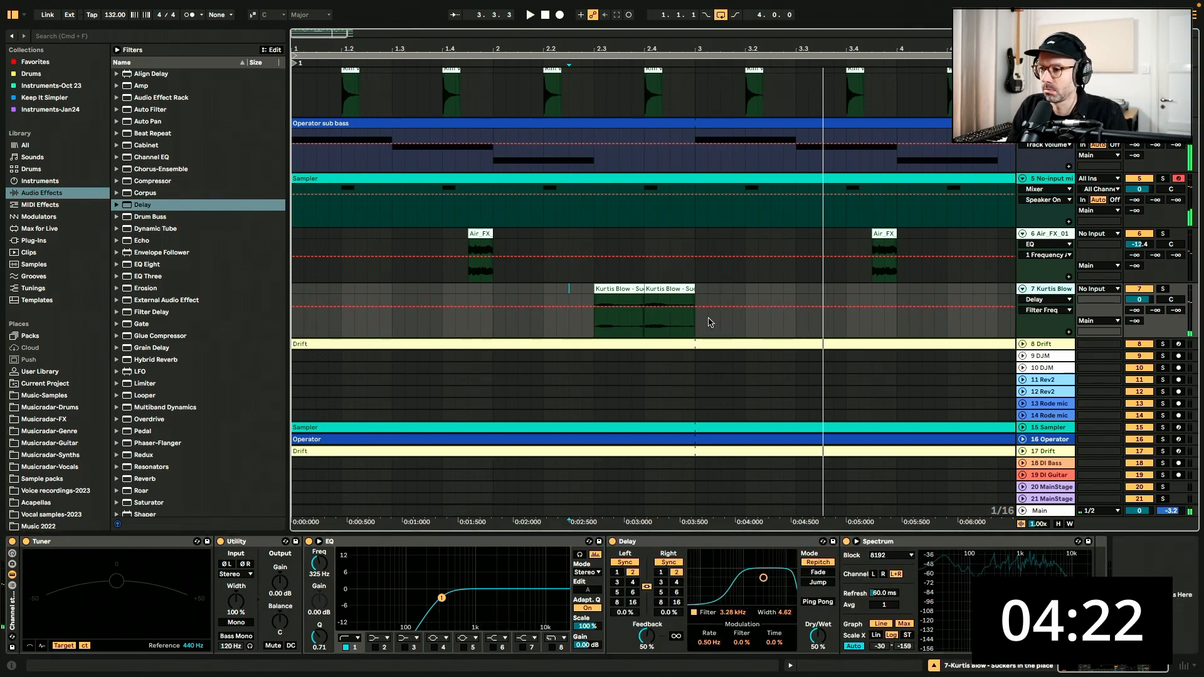
key("super+d")
left_click(652, 290)
key("Delete")
left_click(621, 343)
key("Delete")
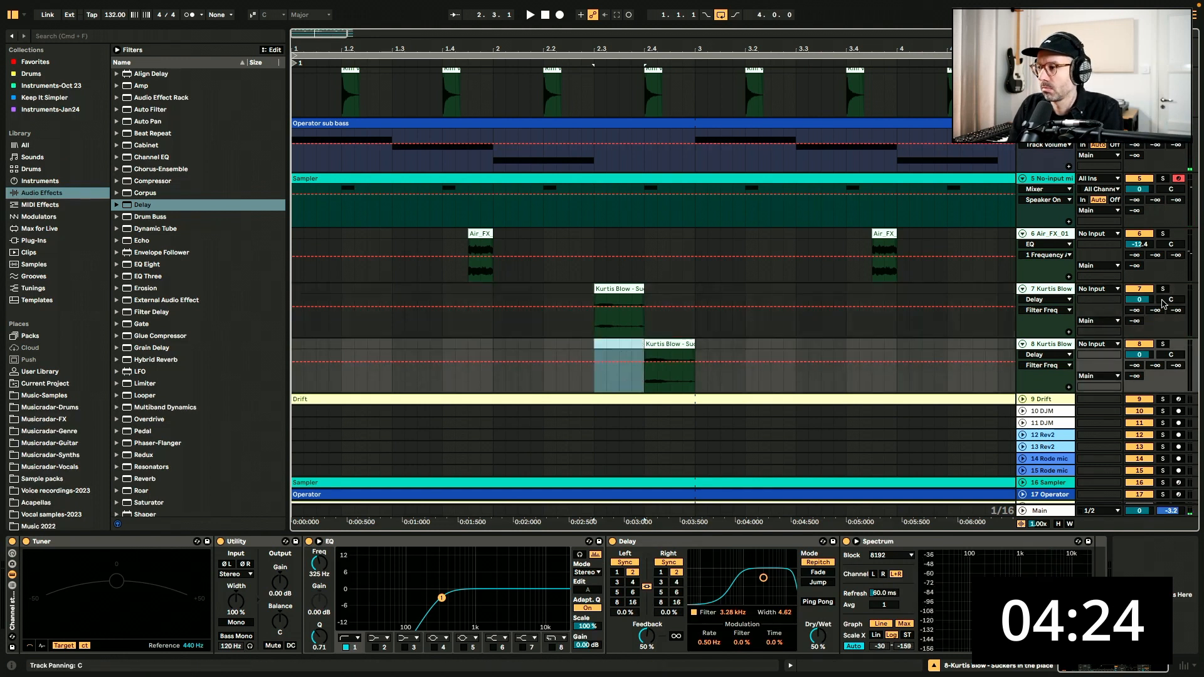
Pan vocal track 7 left and track 8 to 31R, and lower their volumes to -7.6 and -6.8 dB
left_click_drag(1164, 304, 1169, 355)
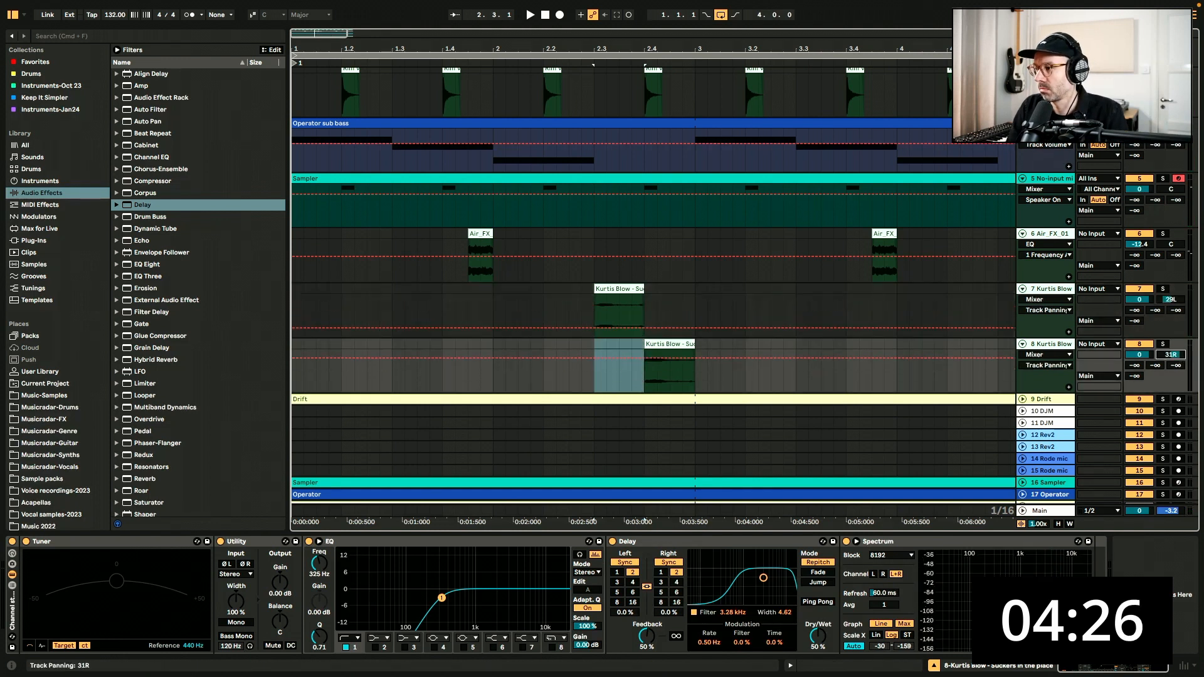
left_click(582, 317)
key("space")
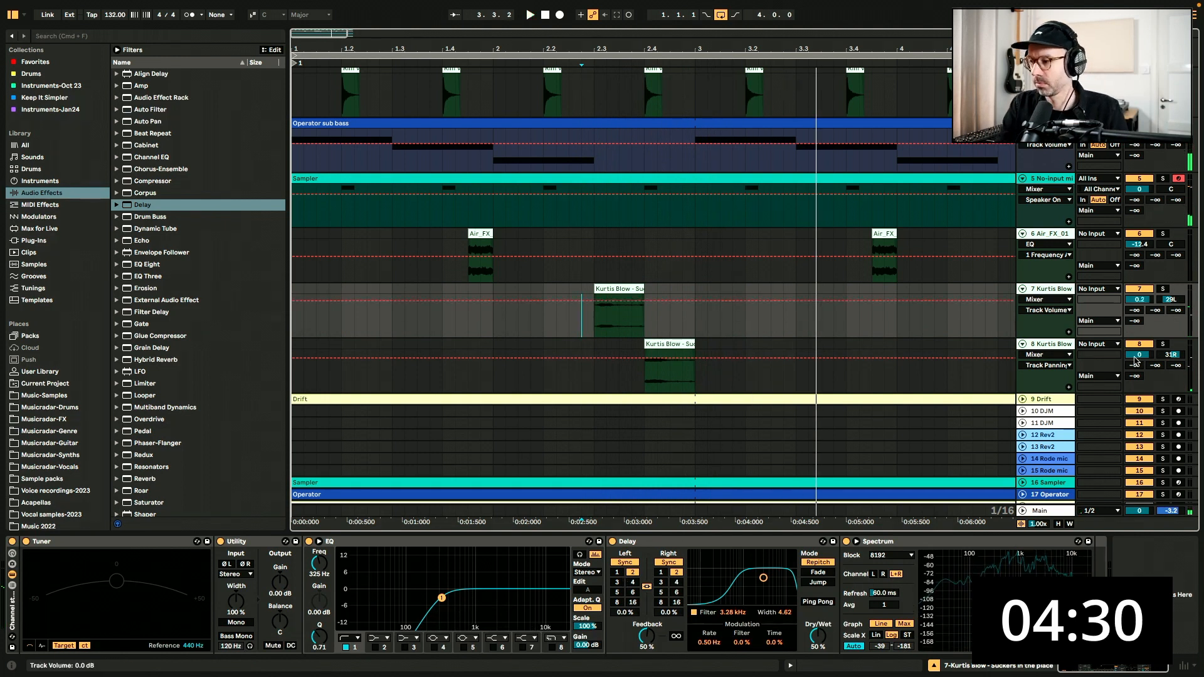
left_click_drag(1135, 358, 1137, 361)
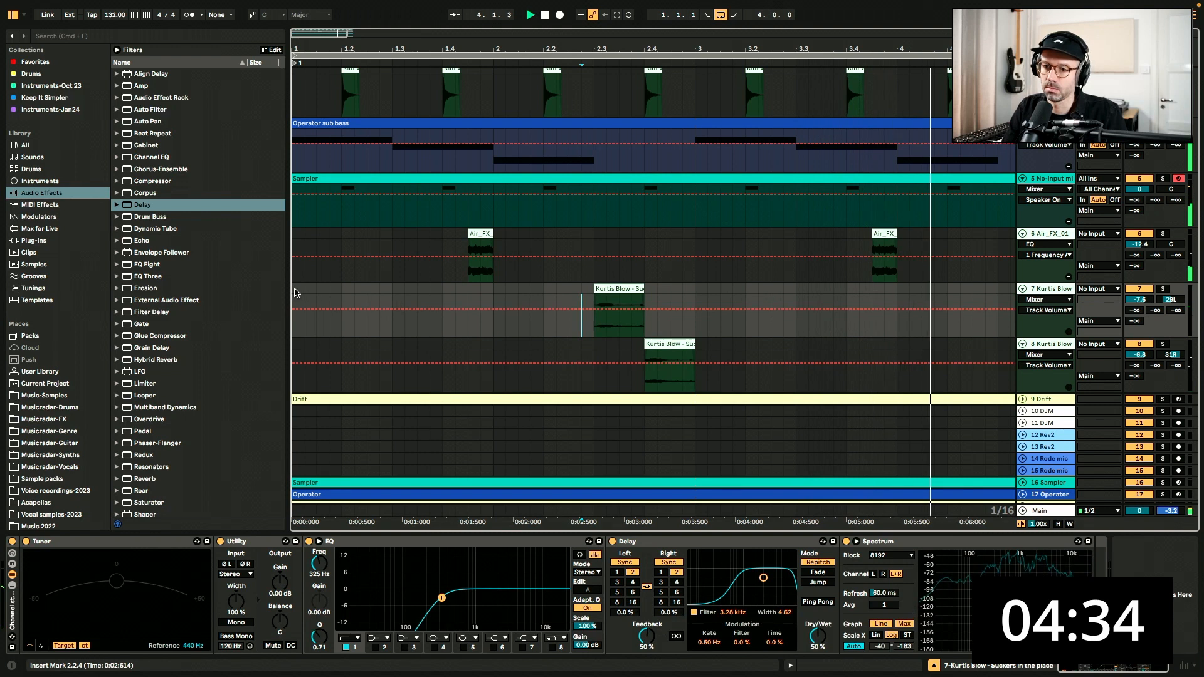
Duplicate the first two bars of both vocal tracks into bars 3 and 4
left_click_drag(296, 293, 711, 348)
key("super+d")
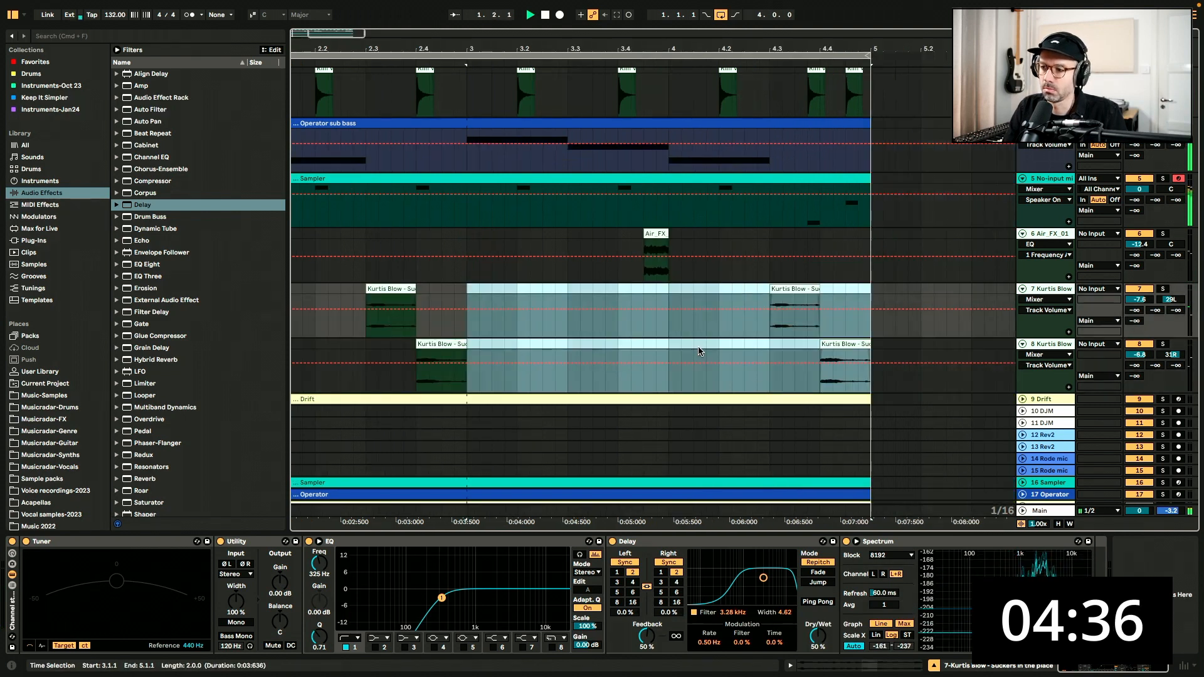
In bar 4, cut track 7's vocal clip to two sixteenths and repeat it once, and delete the copied clip on track 8
left_click_drag(817, 288, 795, 288)
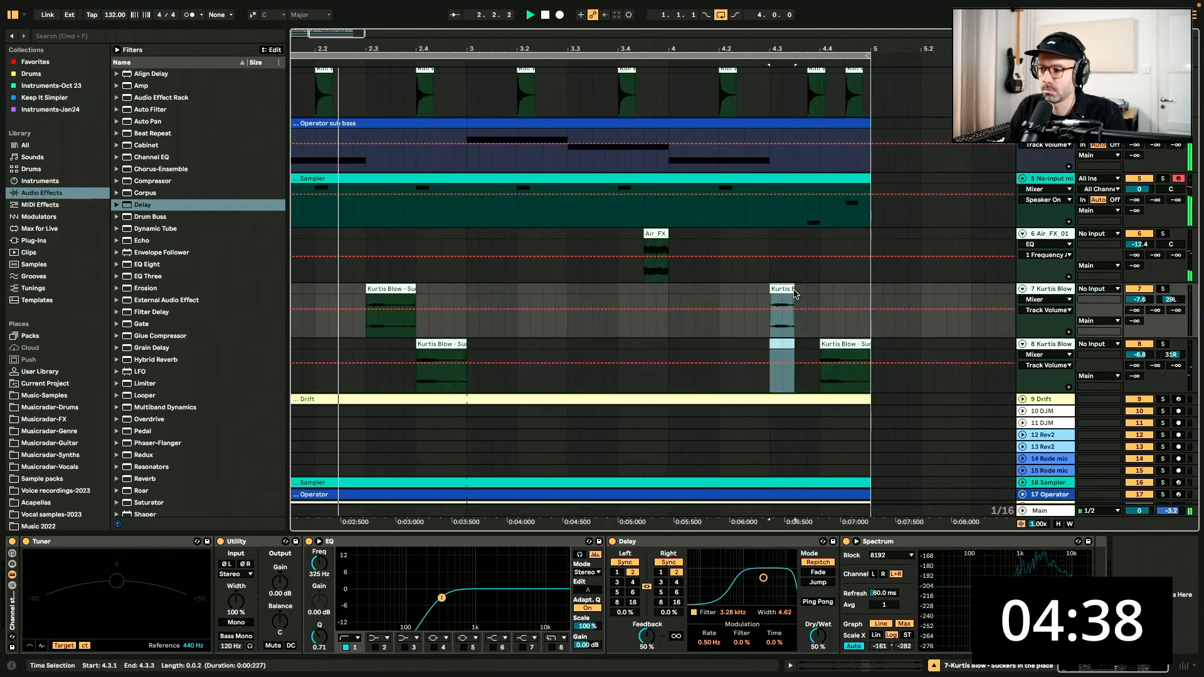
left_click(782, 289)
key("super+d")
left_click(845, 345)
key("Delete")
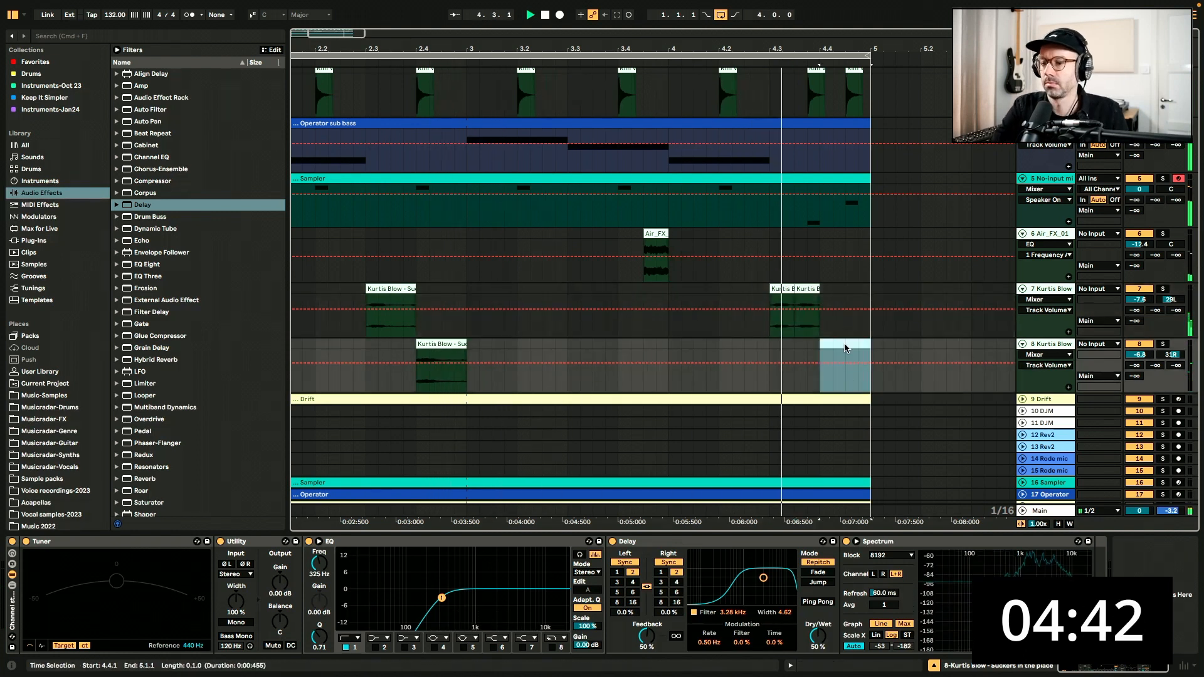
key("shift+Tab")
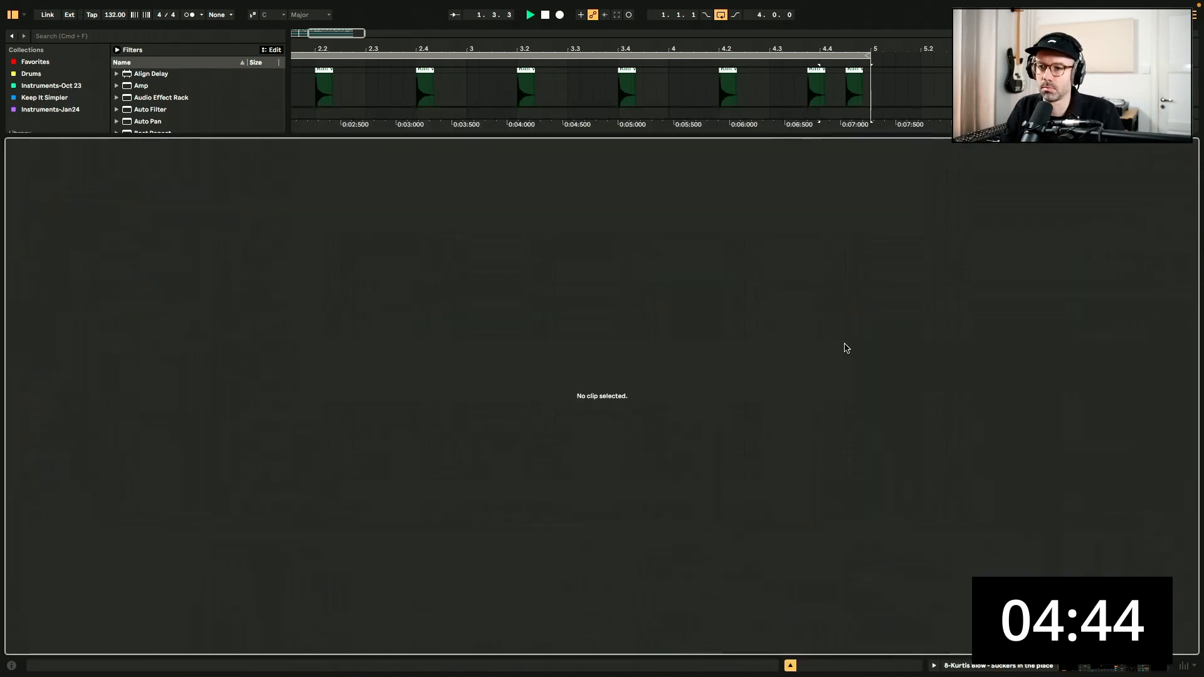
key("shift+Tab")
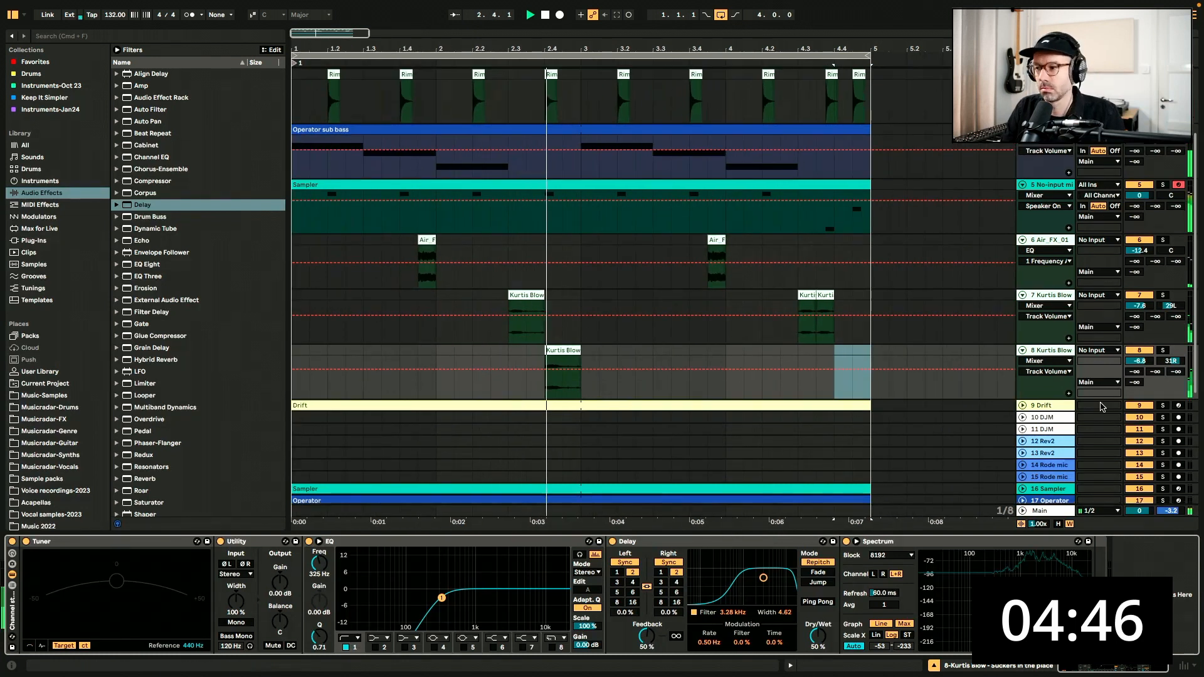
Move the Drift track up to position 6, directly below the stab Sampler track, and arm it
key("Down")
key("super+Up")
key("super+Up")
key("super+Up")
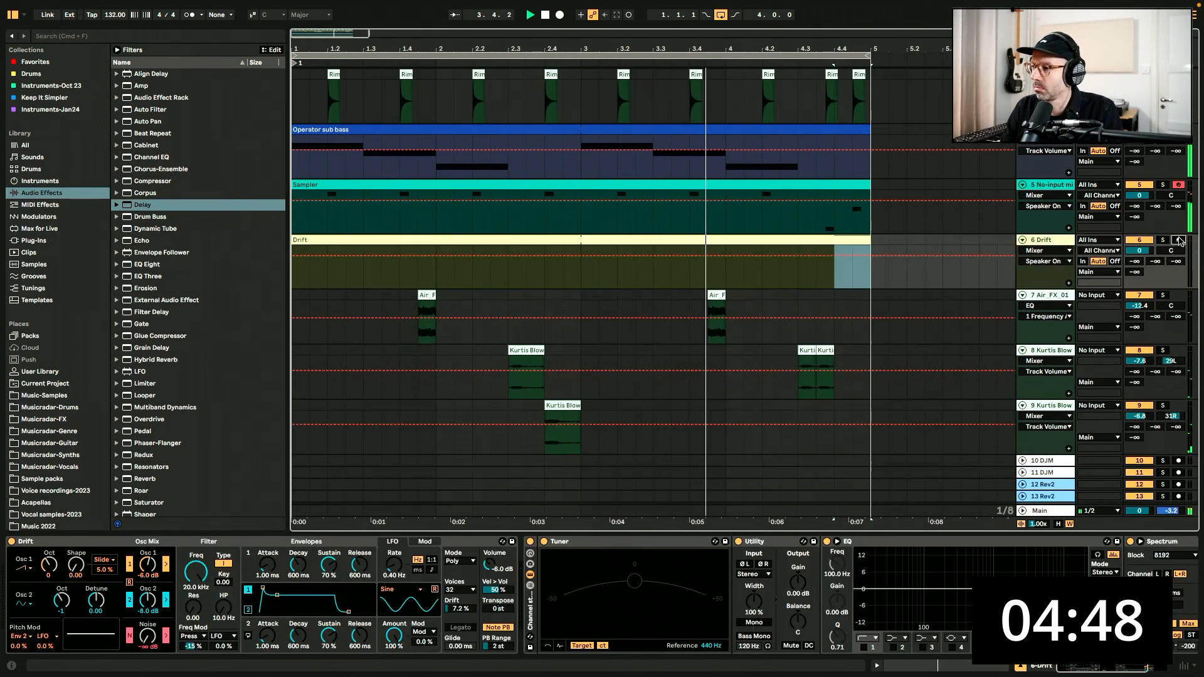
High-pass track 6 at 271 Hz and load the Drift preset Basic Trip Keys
left_click(864, 647)
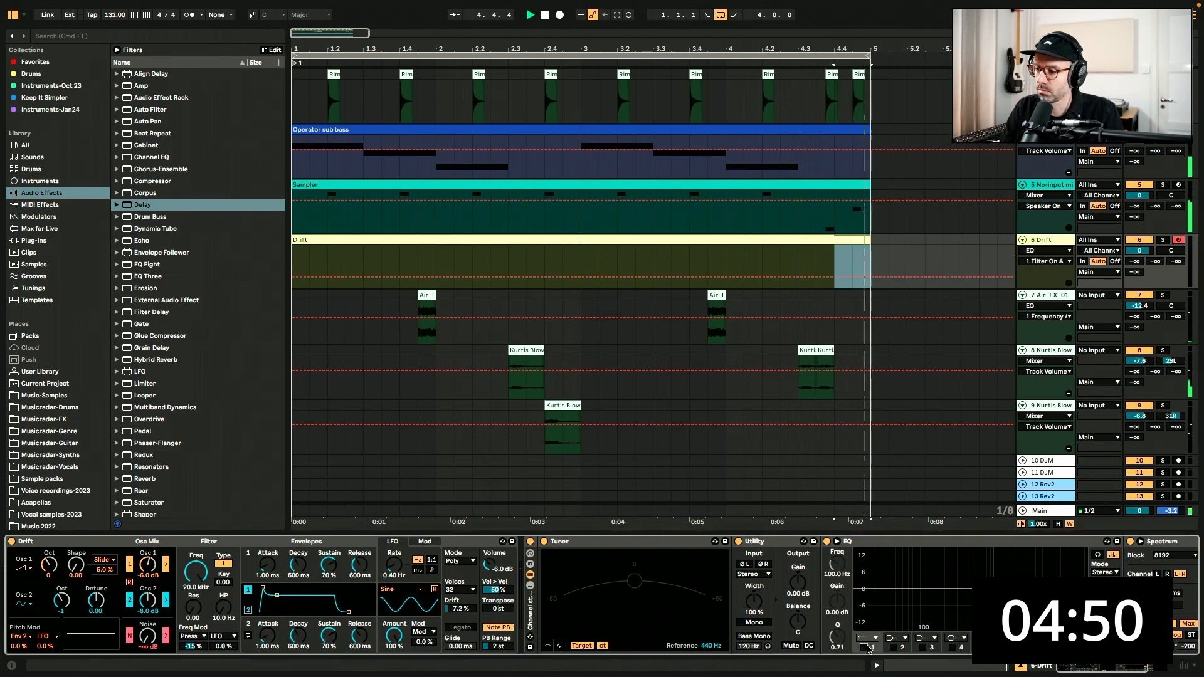
left_click_drag(837, 564, 838, 547)
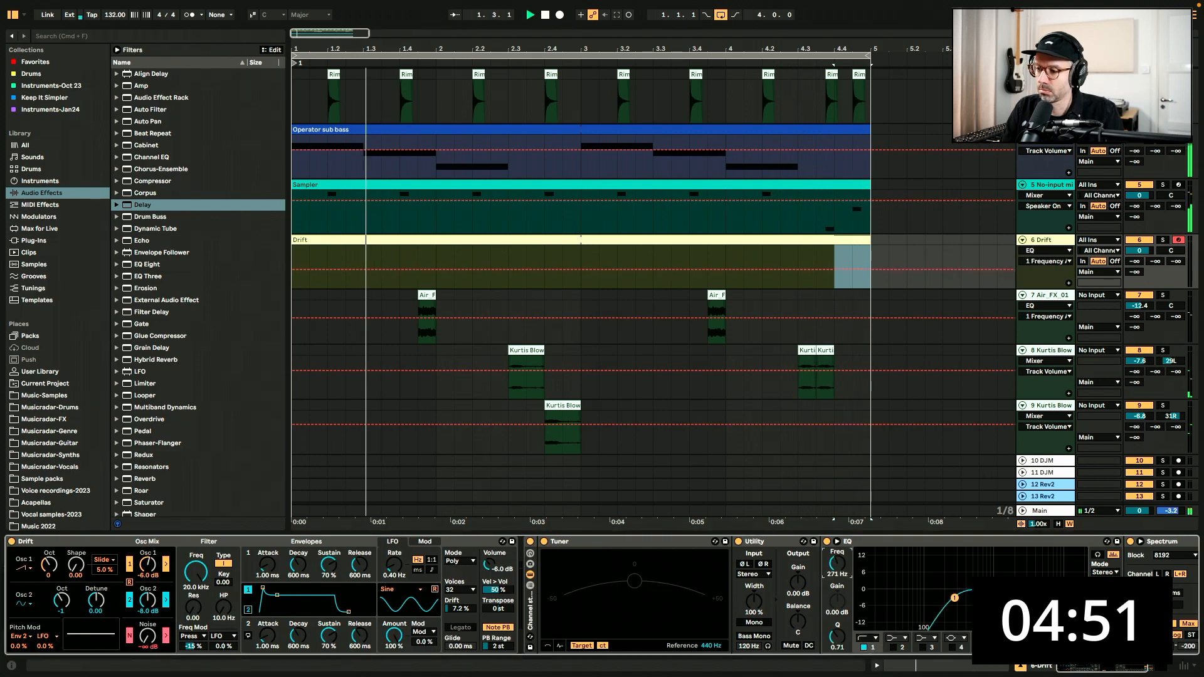
left_click(502, 542)
key("space")
left_click(171, 287)
left_click(205, 359)
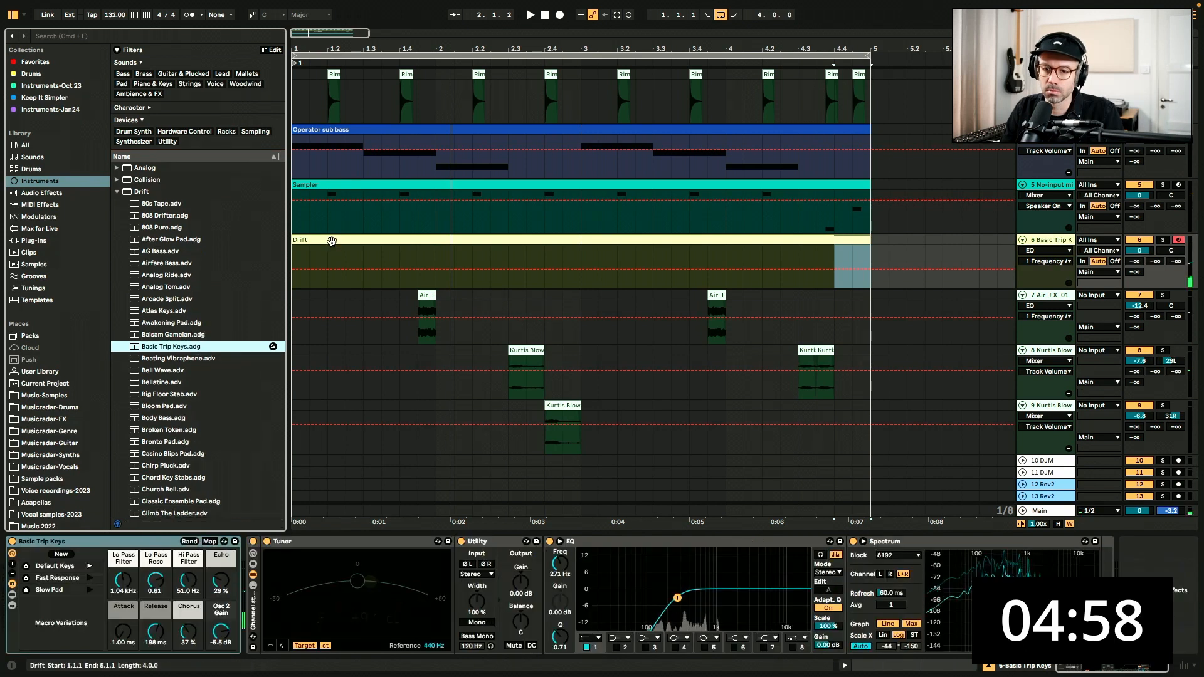
Open the Drift clip, set its scale to G Major and show only the scale's notes
double_click(333, 246)
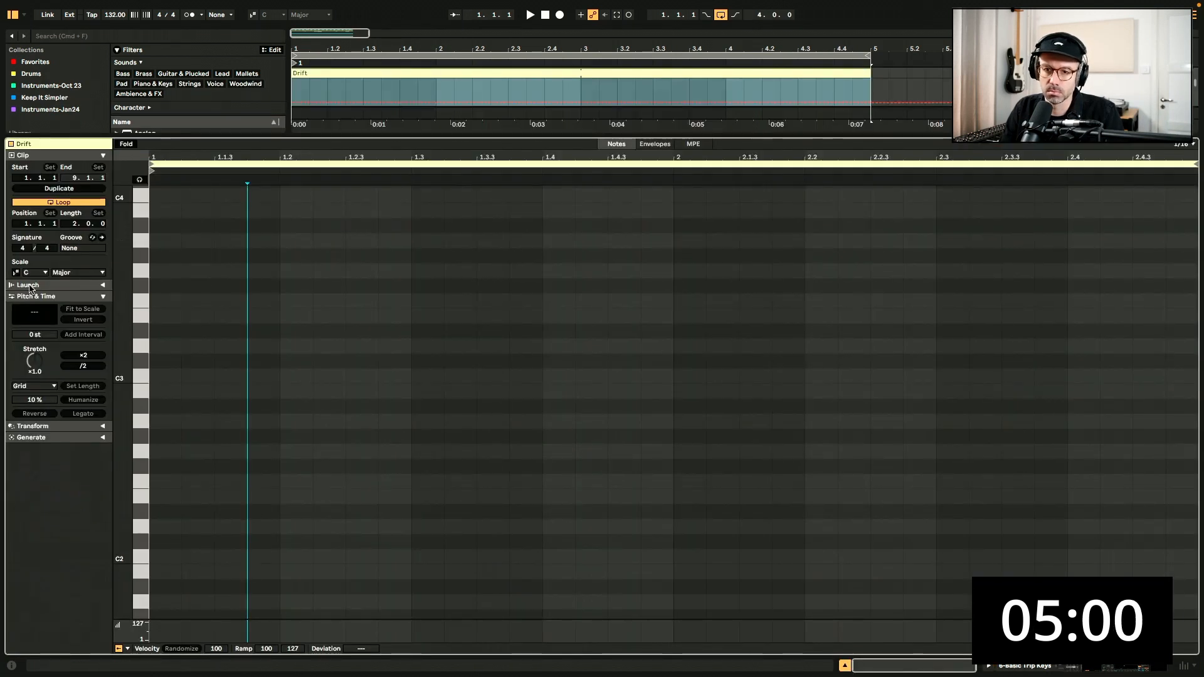
left_click(15, 272)
left_click(44, 273)
left_click(32, 348)
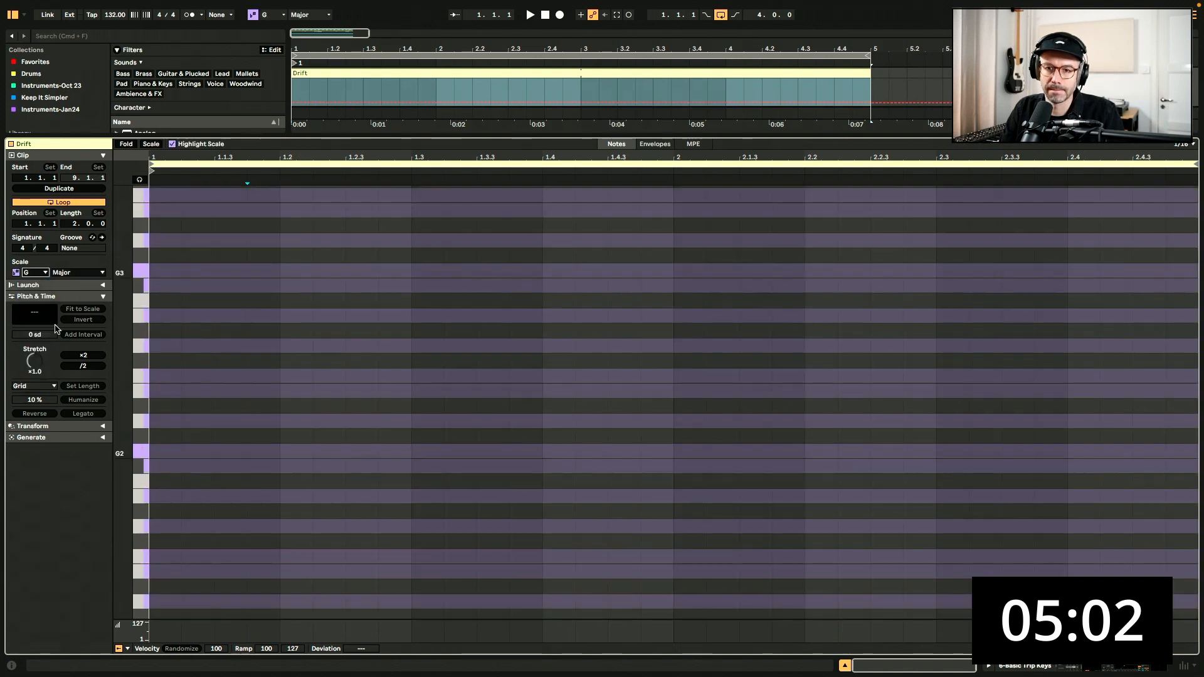
left_click(150, 144)
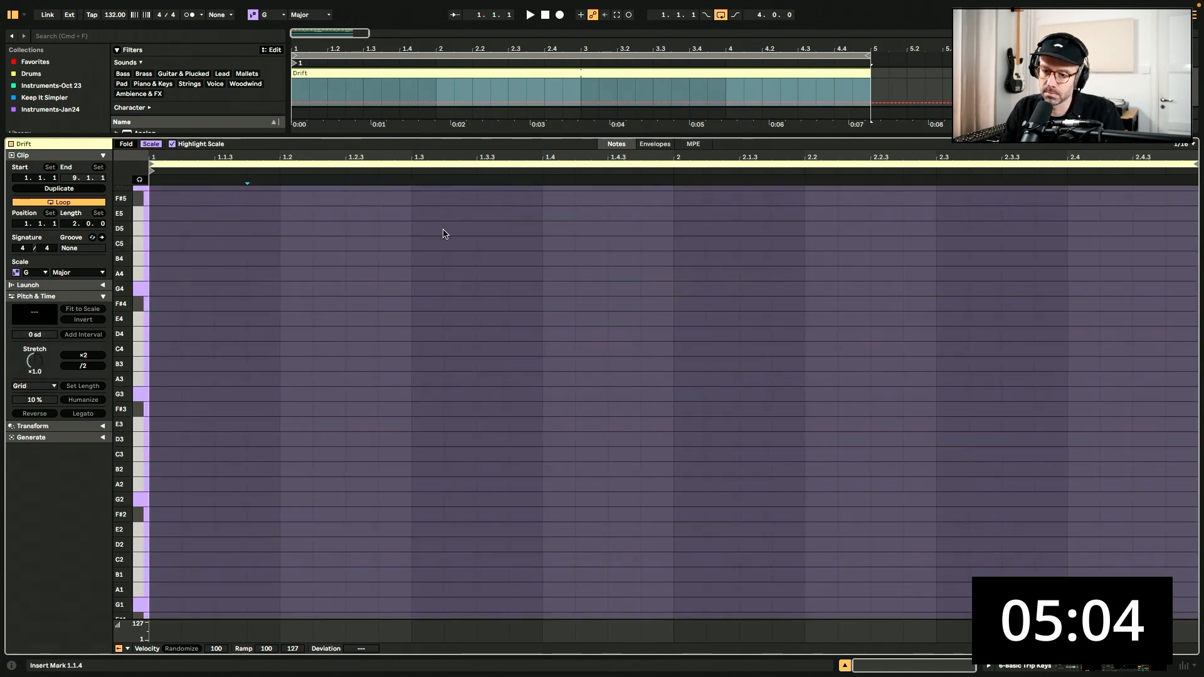
With the loop playing, add sixteenth-long F#3 notes at 2.2.1, 2.2.4 and 2.3.3 in the Drift clip
key("space")
scroll(512, 309, "up", 5)
scroll(512, 309, "down", 5)
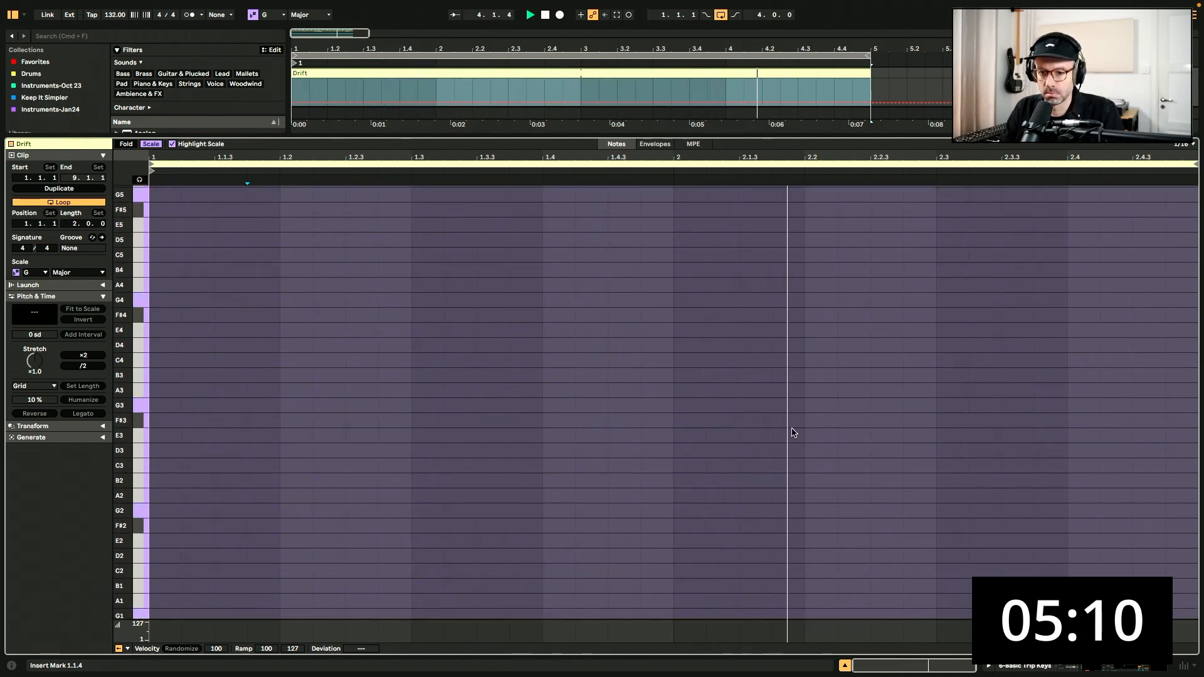
double_click(821, 420)
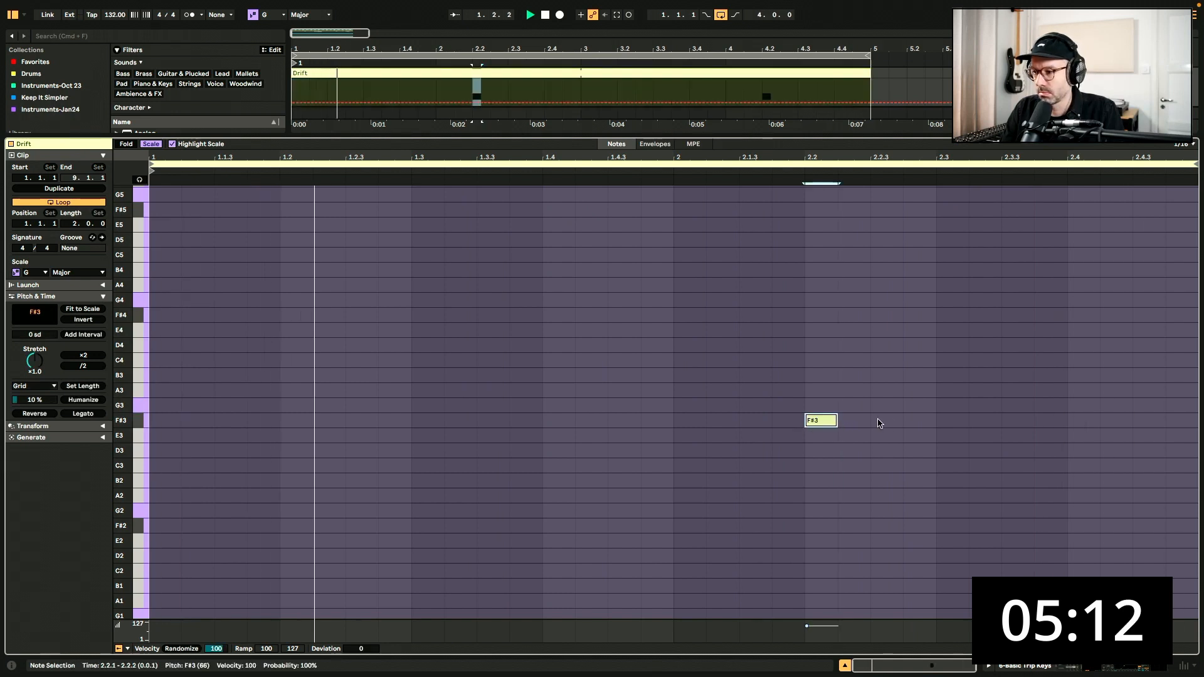
double_click(921, 420)
double_click(1015, 421)
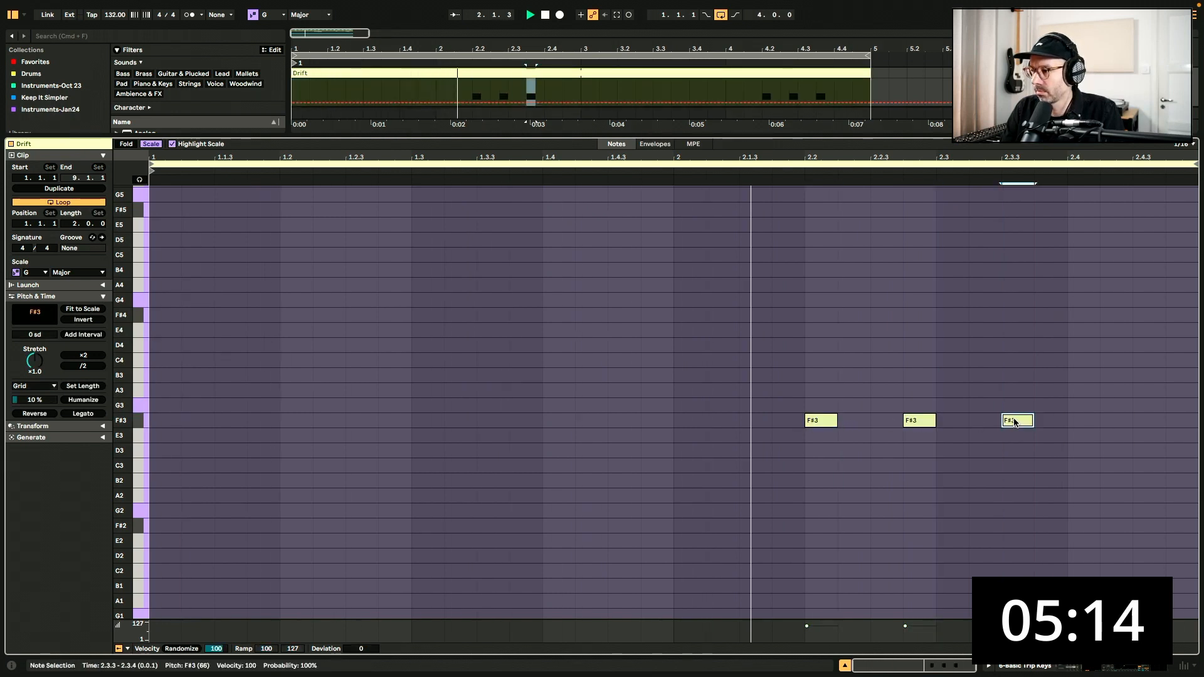
Try a fourth note, a one-beat D3 at 2.4.1, then redo it as a sixteenth and shift it to 2.3.4
double_click(1094, 450)
left_click_drag(1099, 451, 1187, 450)
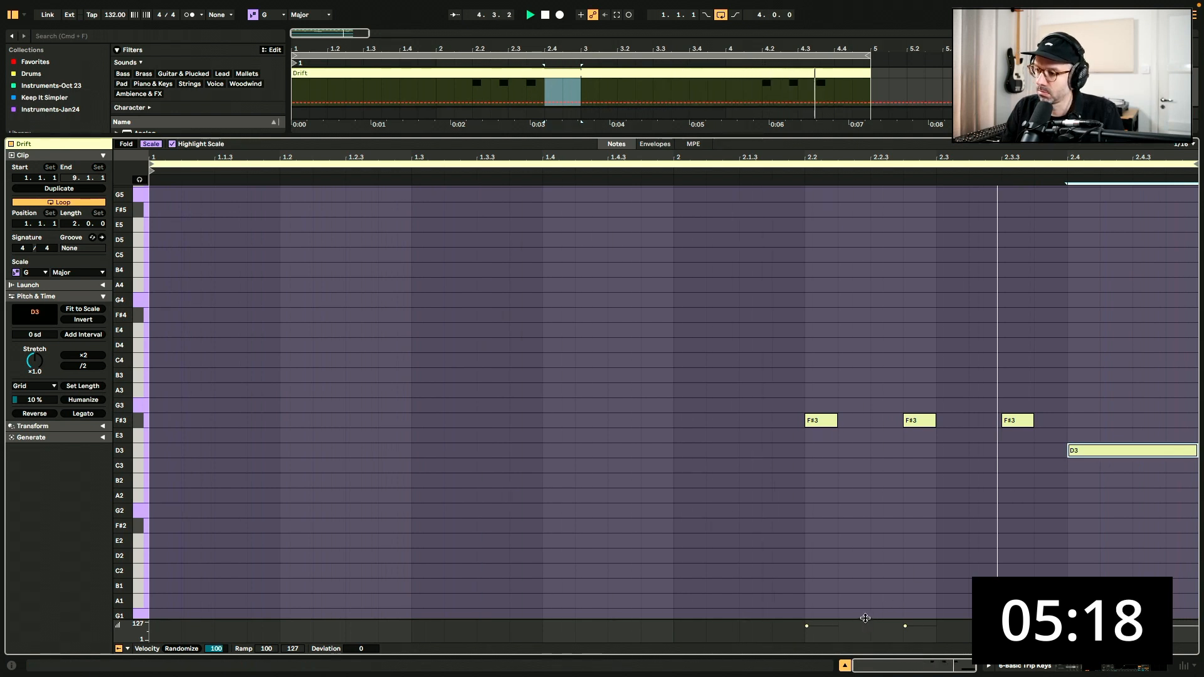
left_click_drag(865, 619, 865, 576)
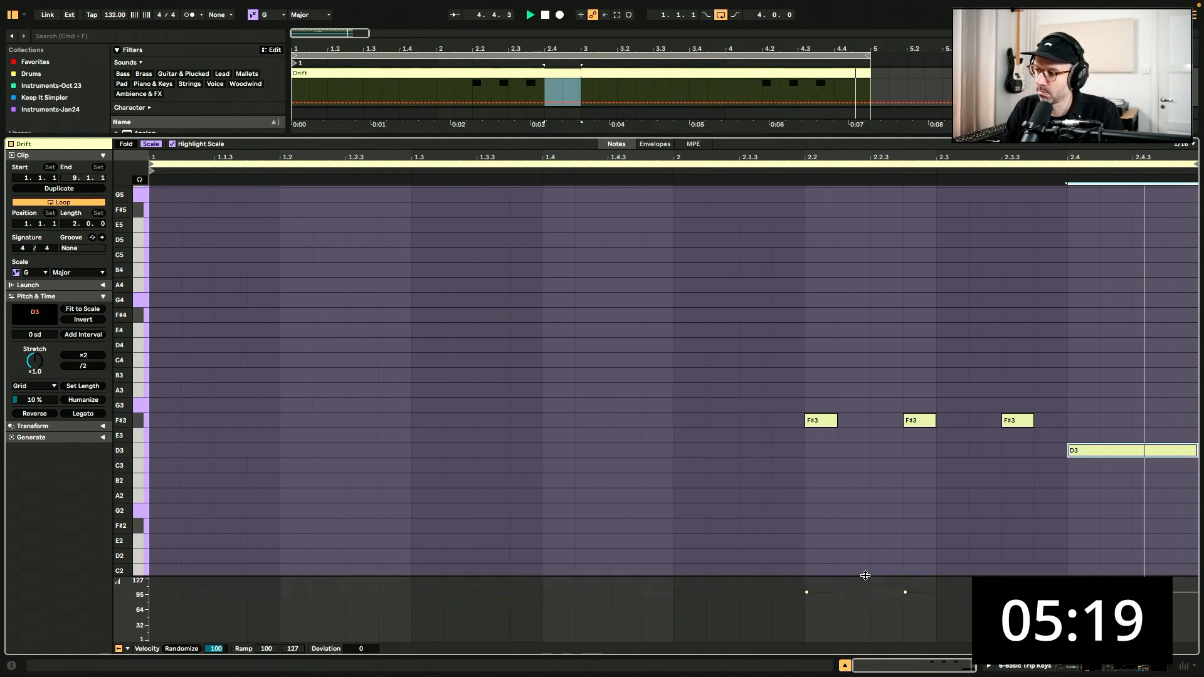
double_click(1075, 451)
double_click(1076, 451)
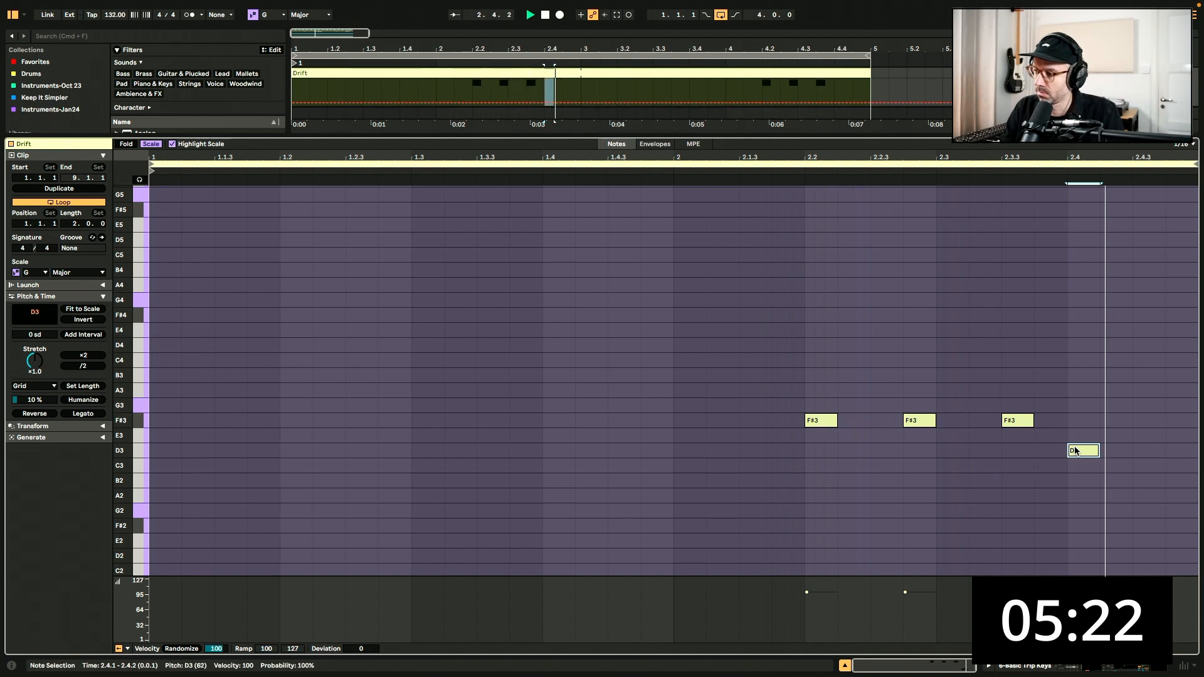
left_click_drag(1082, 451, 1052, 451)
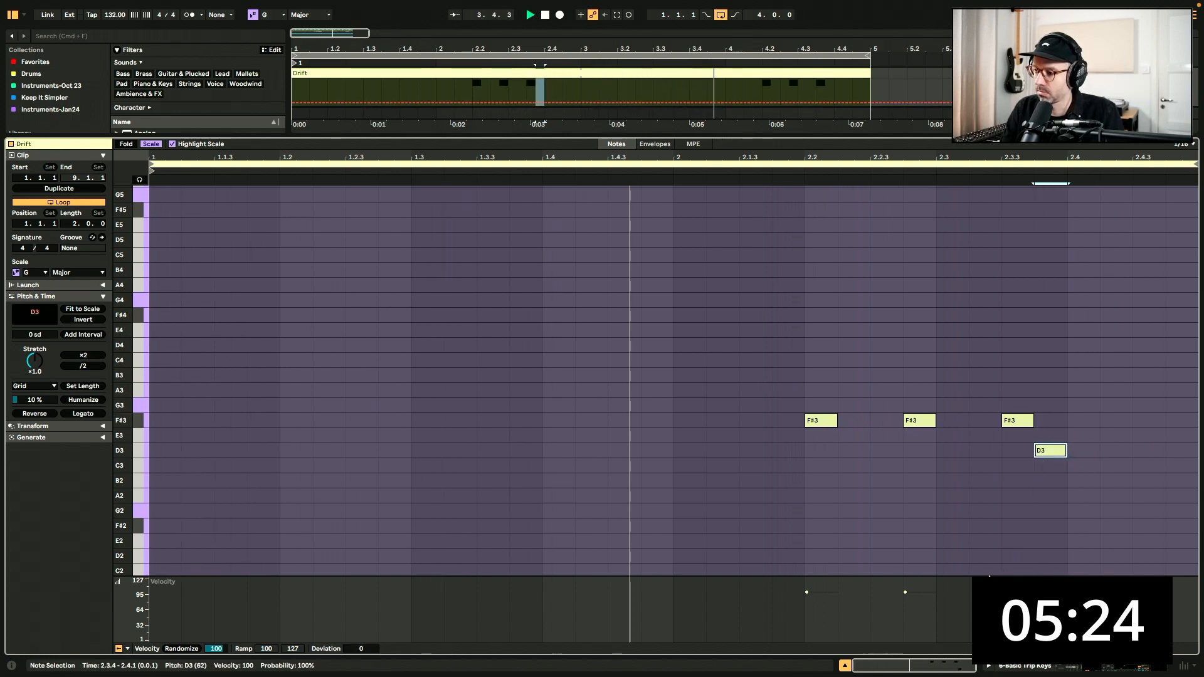
Lower the velocity of the second F#3 note and set the D3 note's velocity to 64
left_click_drag(989, 576, 989, 586)
left_click_drag(905, 599, 905, 610)
left_click(1037, 600)
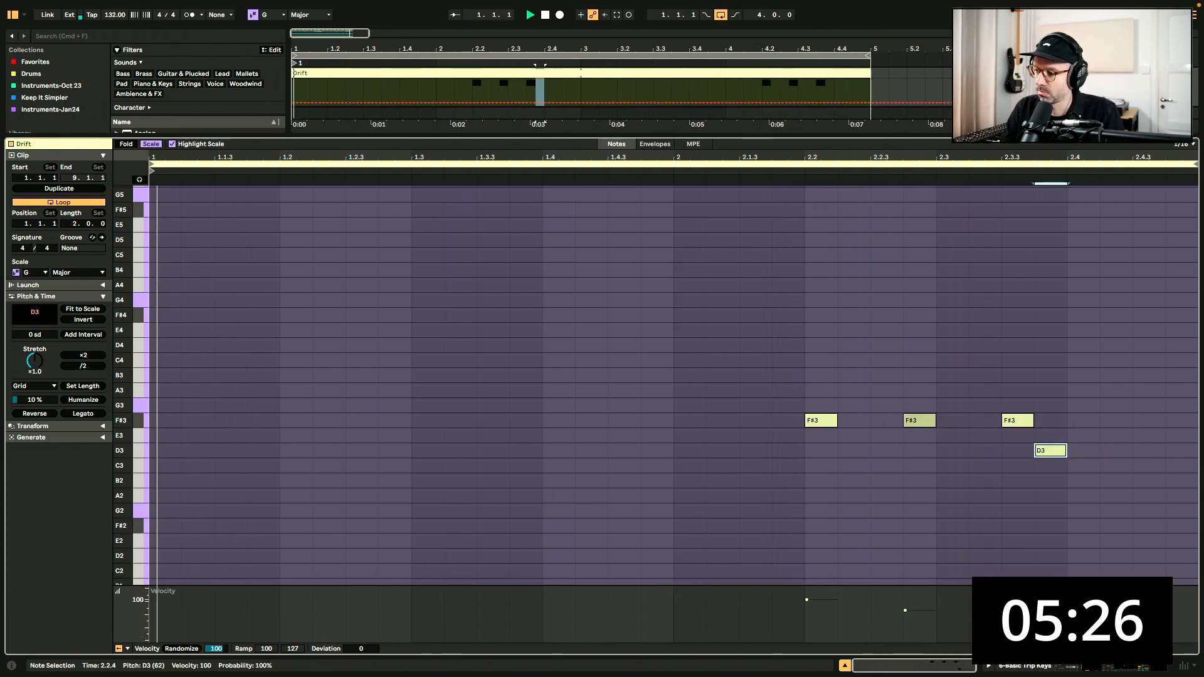
left_click_drag(1037, 600, 1036, 614)
Delete the fourth note after trying it at F#3, and nudge the note at 2.3.3 slightly late with velocity 89
left_click_drag(1056, 455, 1056, 424)
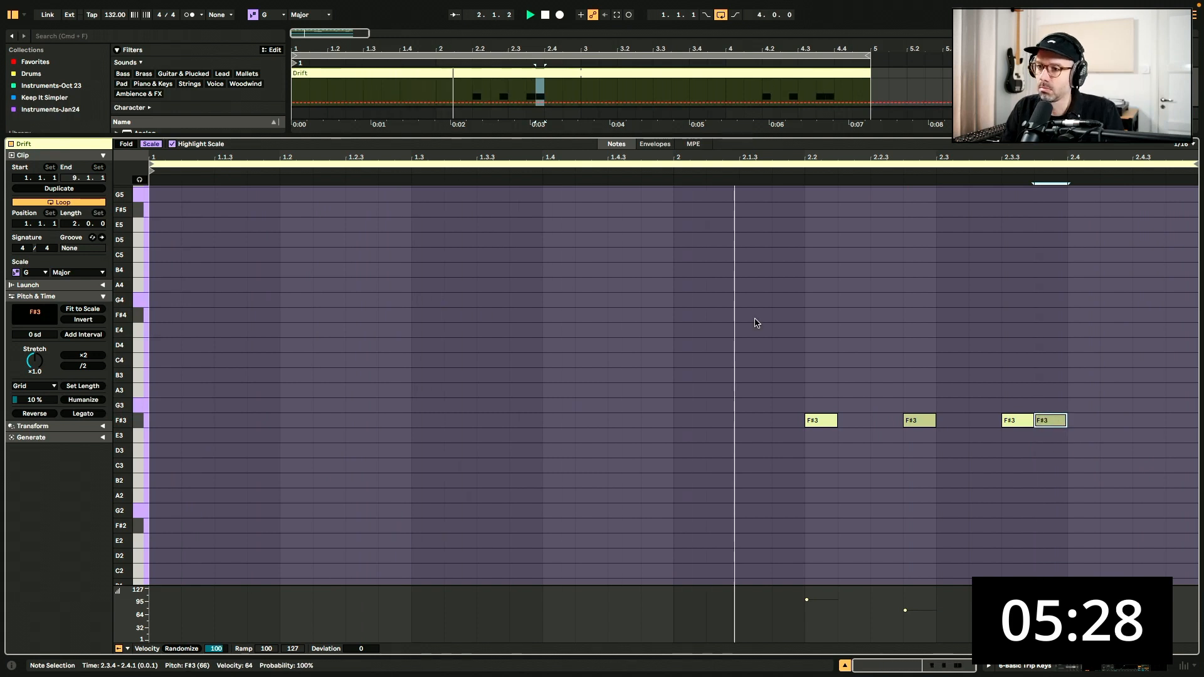
double_click(1045, 419)
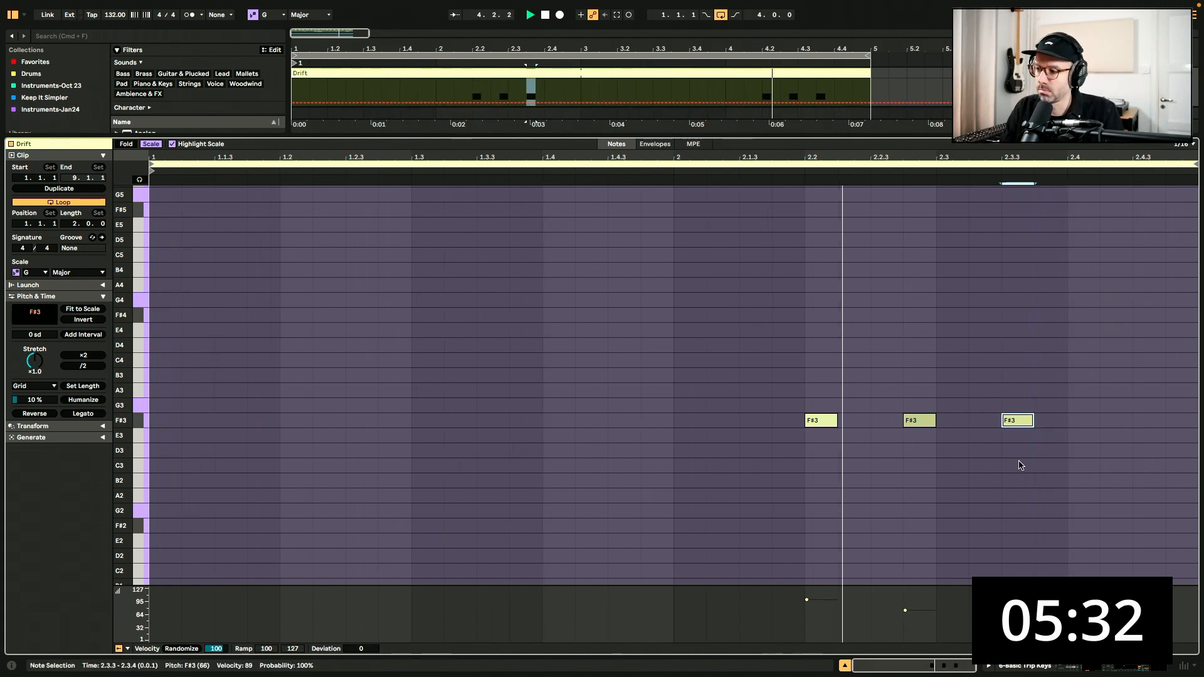
left_click_drag(1010, 426, 1014, 428)
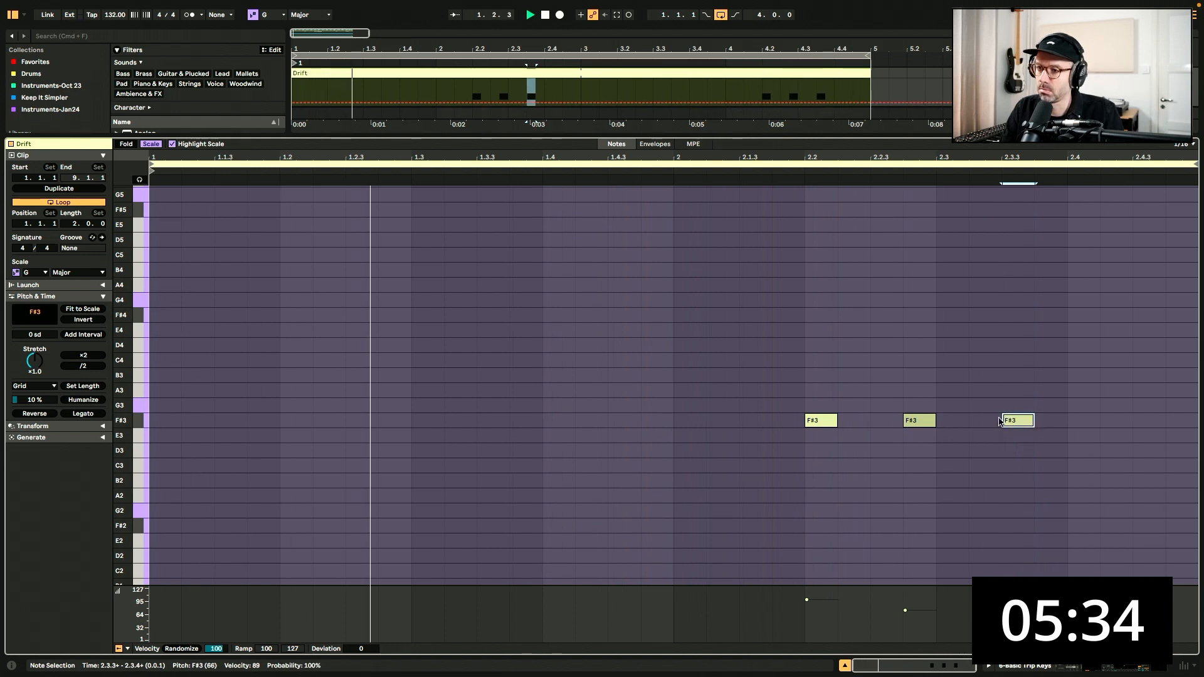
Return to the arrangement and move an empty audio track up to position 10, directly below the vocal tracks
left_click(1029, 666)
scroll(672, 291, "up", 4)
key("space")
scroll(543, 247, "up", 3)
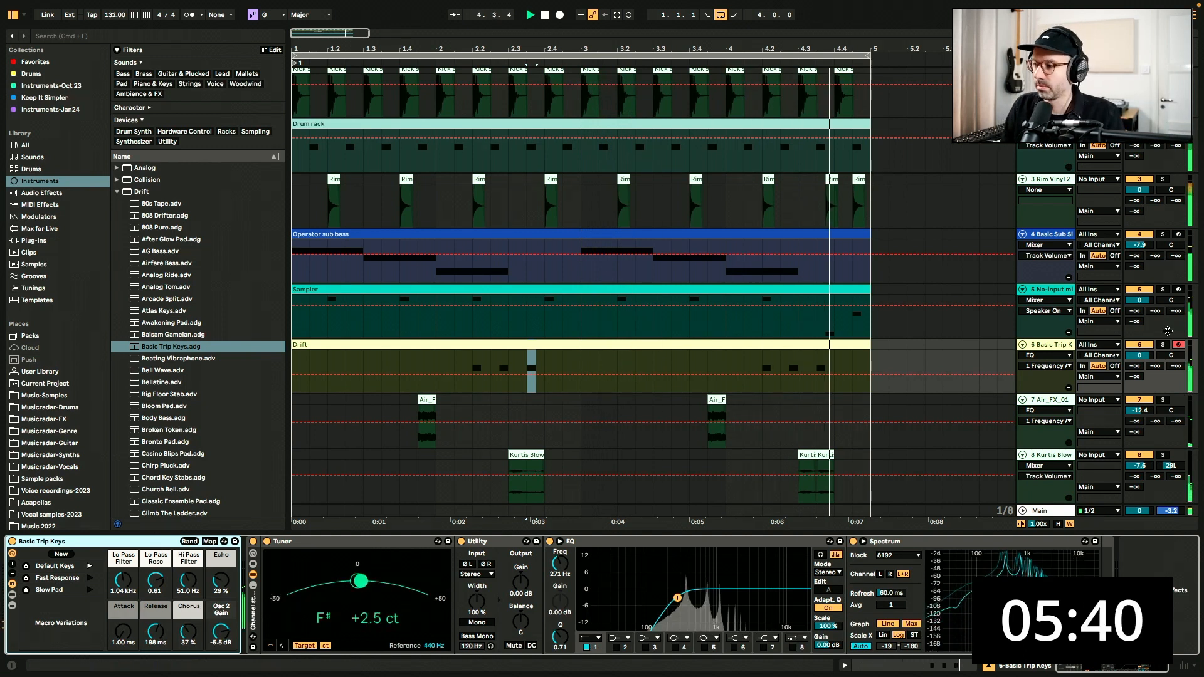
scroll(1041, 376, "down", 3)
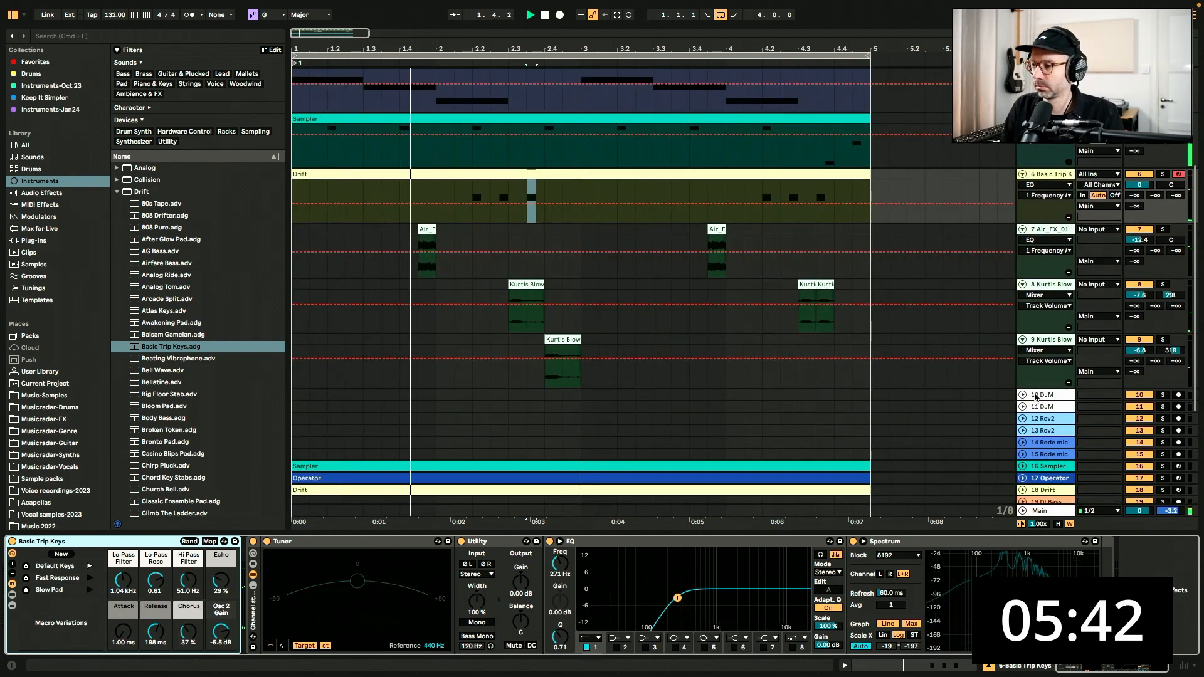
scroll(1051, 370, "down", 3)
left_click(1045, 389)
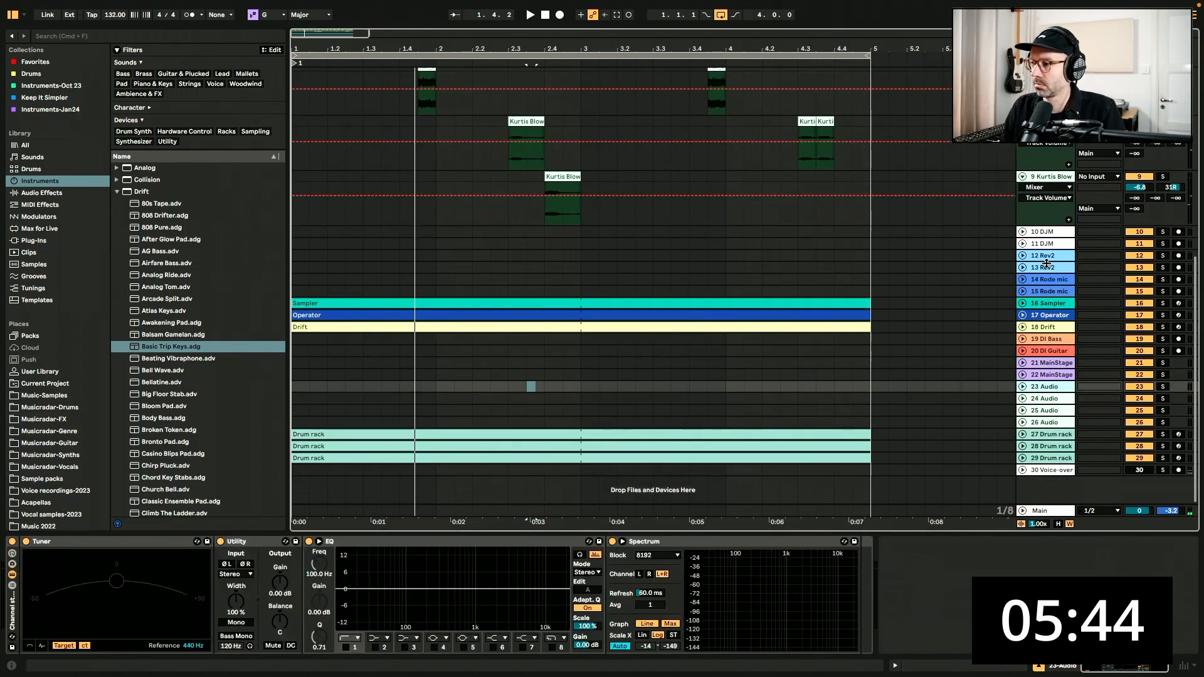
left_click_drag(1045, 387, 1045, 231)
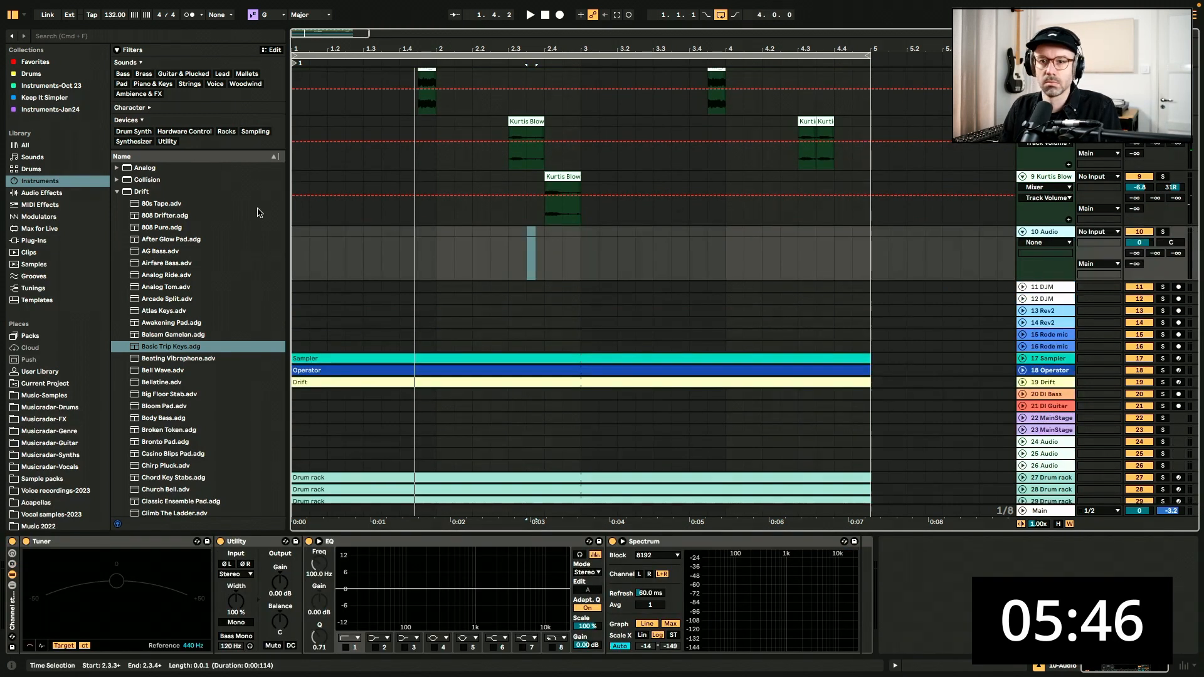
Filter the drum samples by Cymbal and place Crash 808 Prommer at the start of track 10, with the track at -6.4 dB
left_click(63, 170)
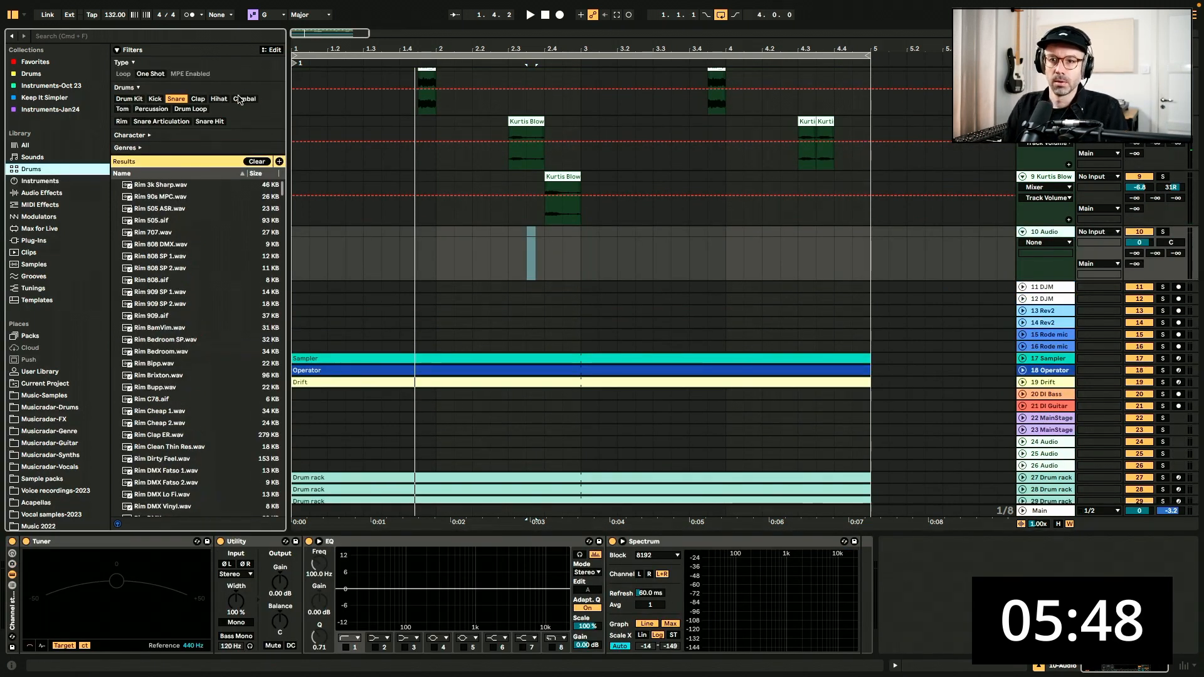
left_click(239, 99)
left_click(200, 304)
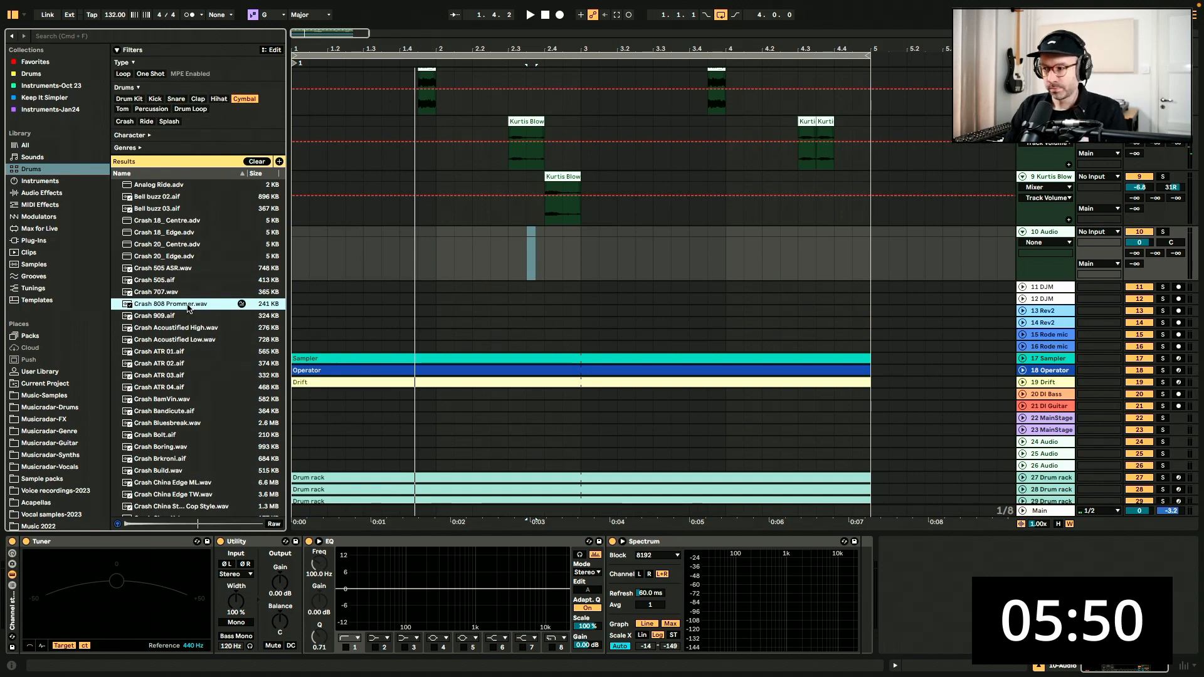
left_click_drag(188, 306, 308, 239)
key("space")
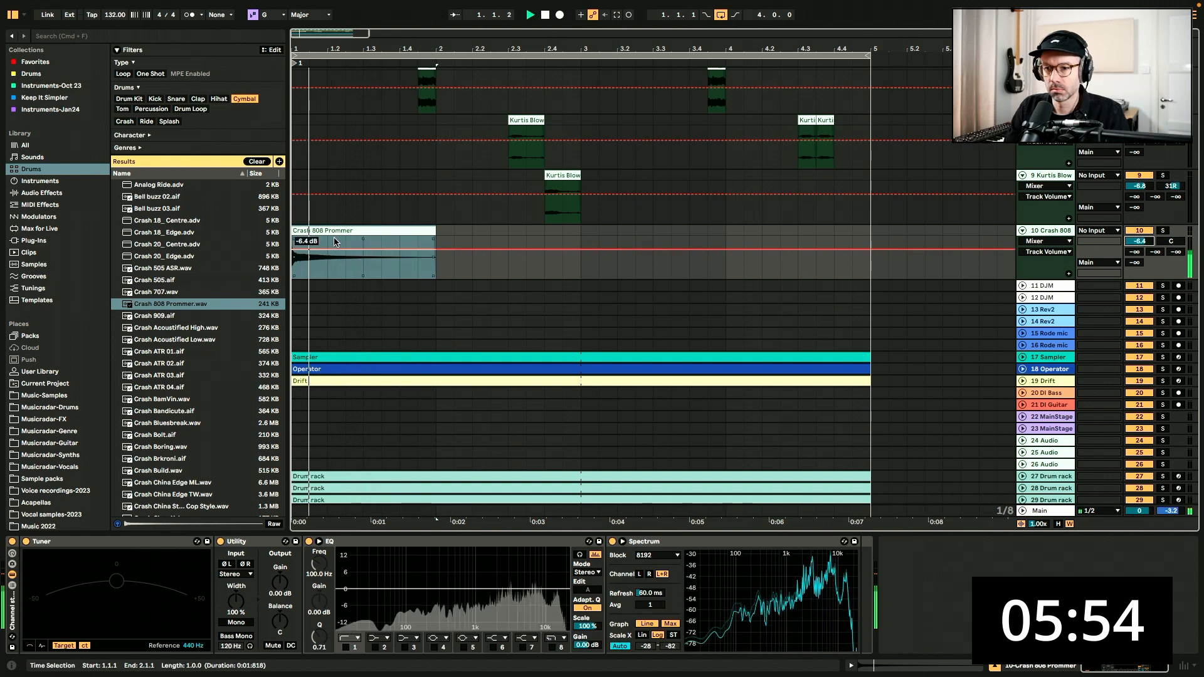
Try transposing the crash clip down 5 semitones, then delete the clip from track 10
double_click(336, 232)
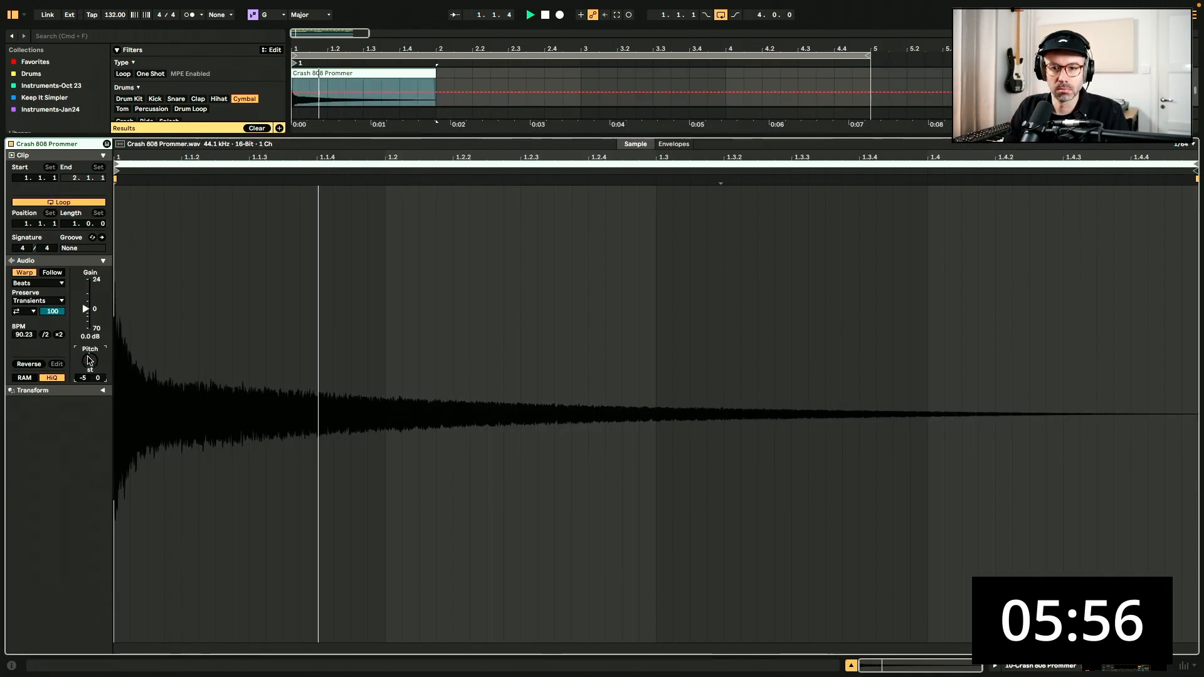
key("shift+Tab")
key("space")
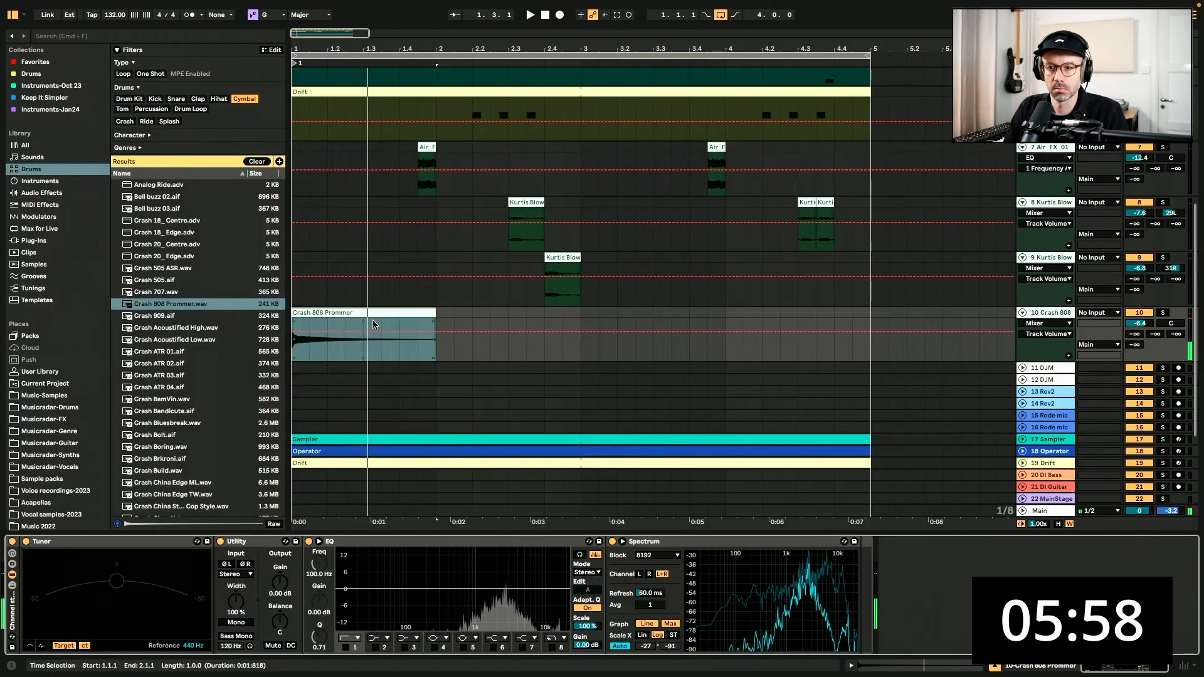
left_click(351, 313)
key("Delete")
Try Crash Bolt at the start of track 10
left_click(201, 433)
key("Return")
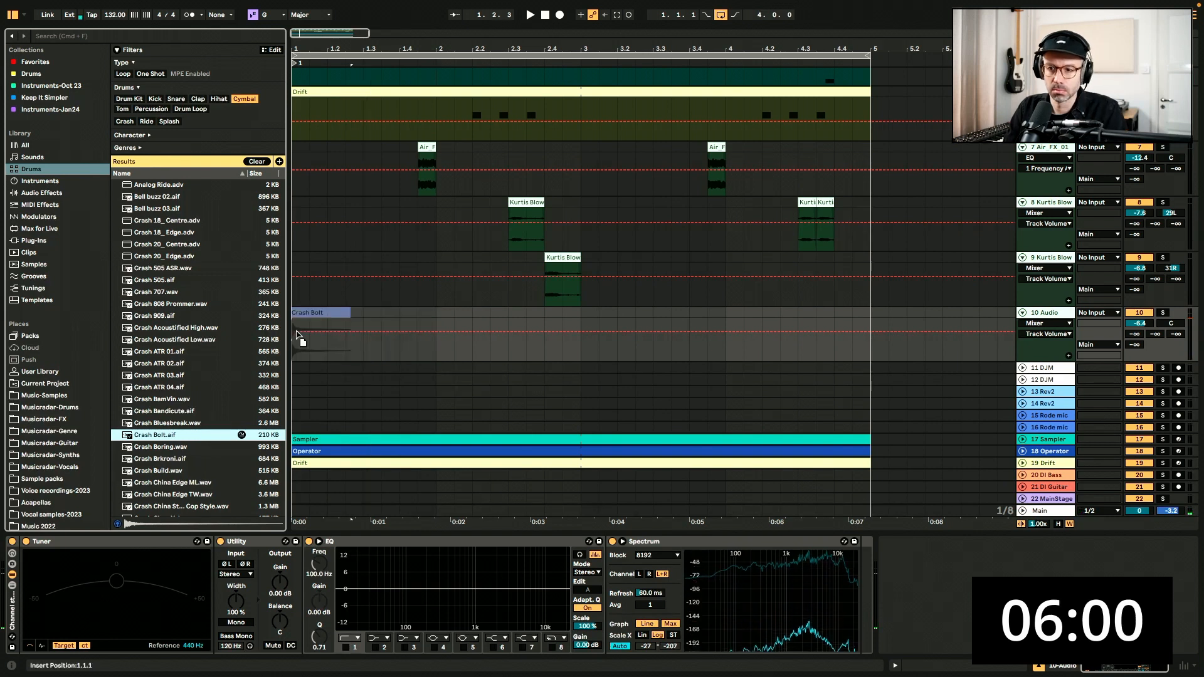
key("space")
key("super+z")
Preview other crash and 808 cymbal samples in the Cymbal results
left_click(206, 366)
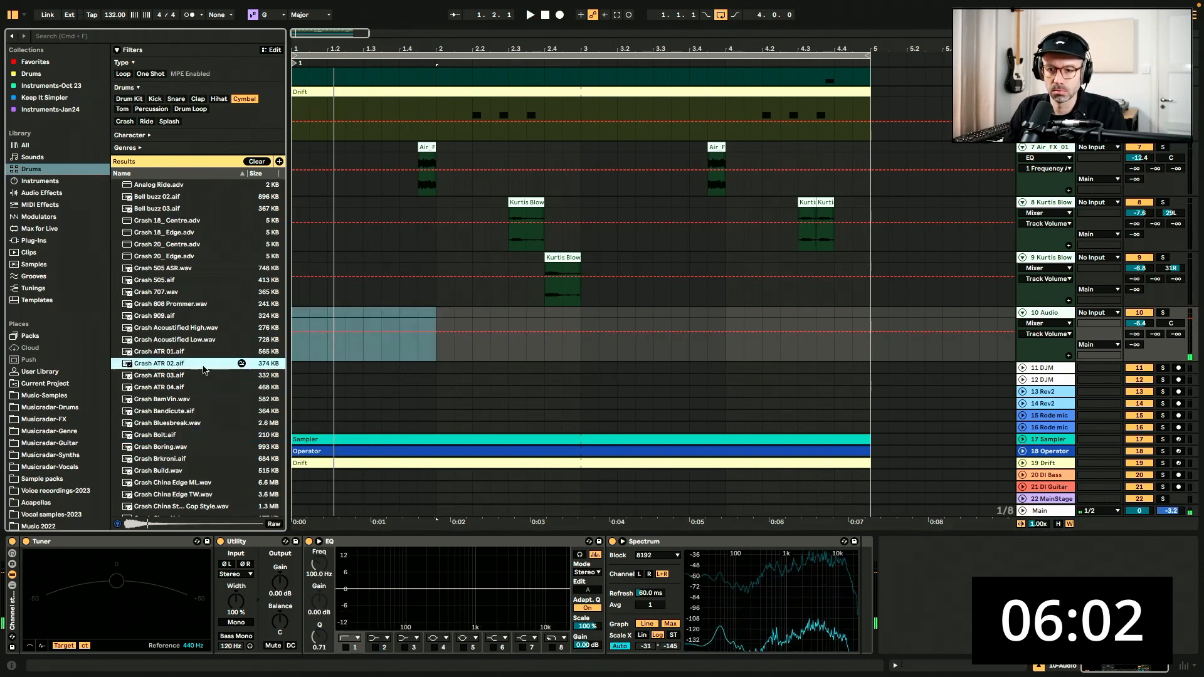
scroll(205, 368, "down", 9)
left_click(211, 405)
left_click(213, 441)
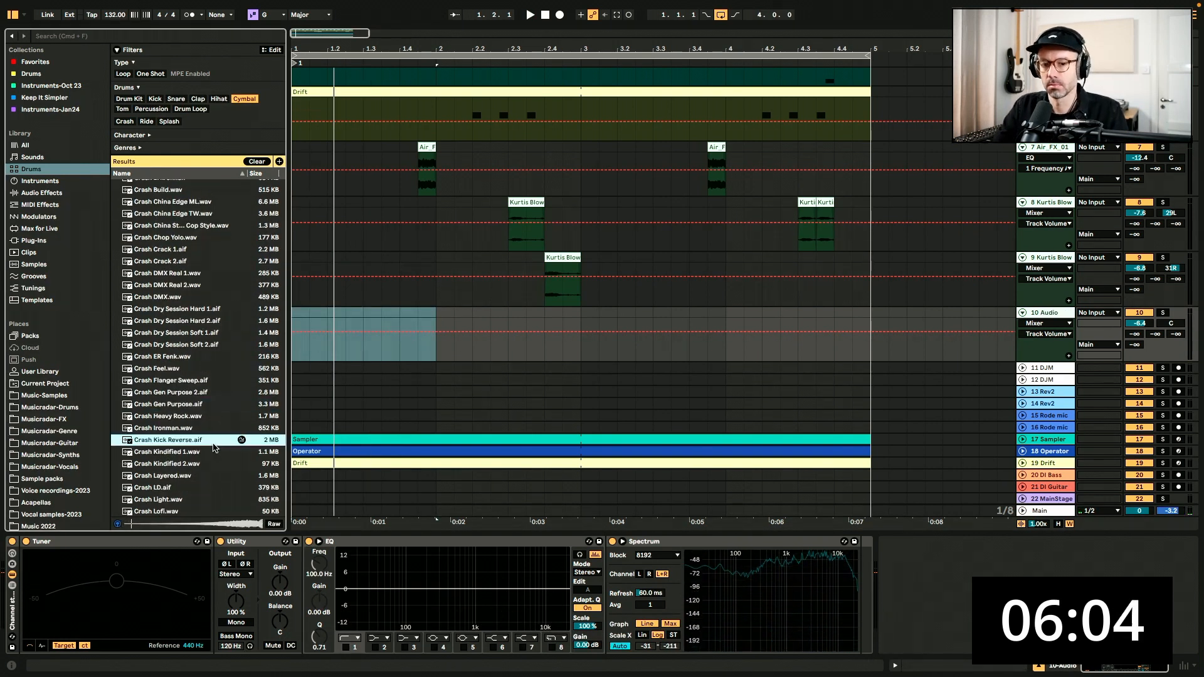
left_click(213, 451)
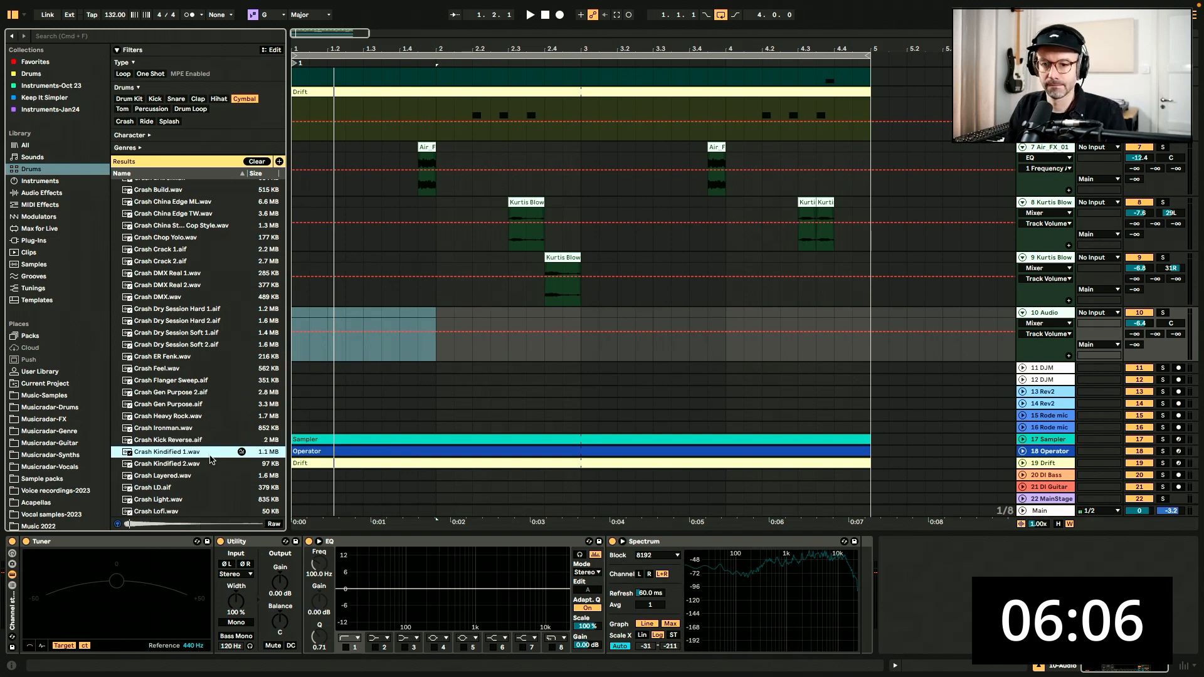
scroll(211, 456, "down", 5)
left_click(210, 456)
left_click(204, 420)
scroll(203, 420, "down", 14)
left_click(202, 420)
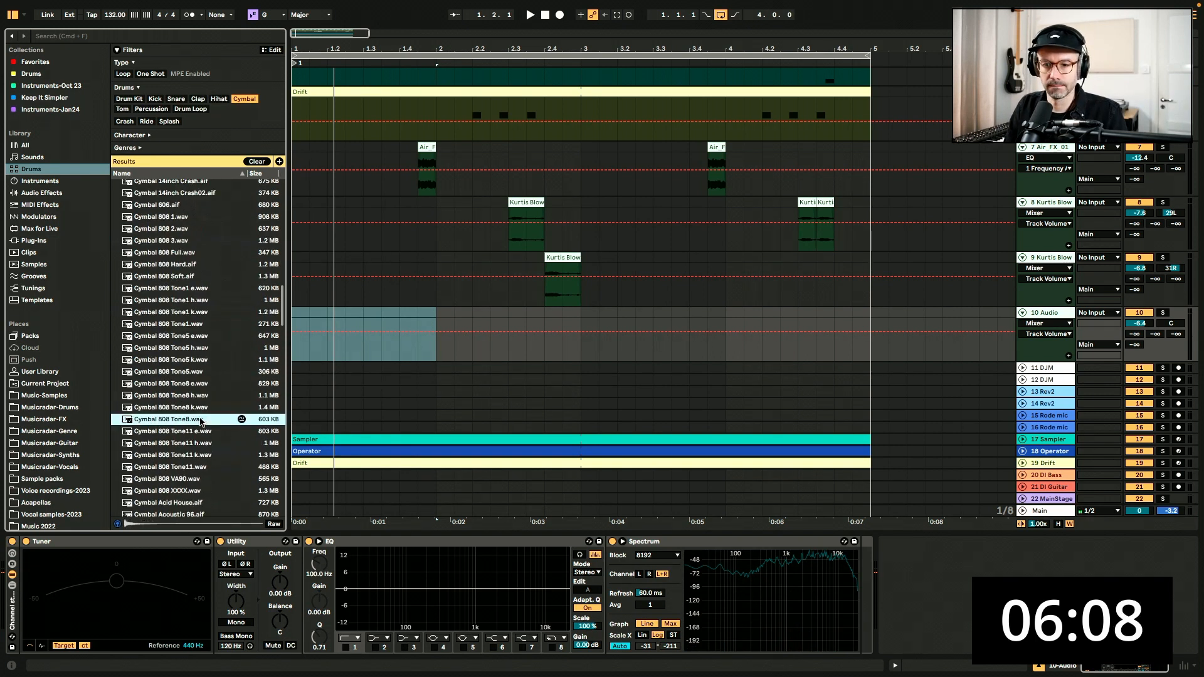
left_click(208, 444)
Preview the ride samples in the Cymbal results, including the Ride Dark noisy series and Ride Gen Purpose
scroll(210, 449, "down", 20)
left_click(194, 351)
left_click(216, 435)
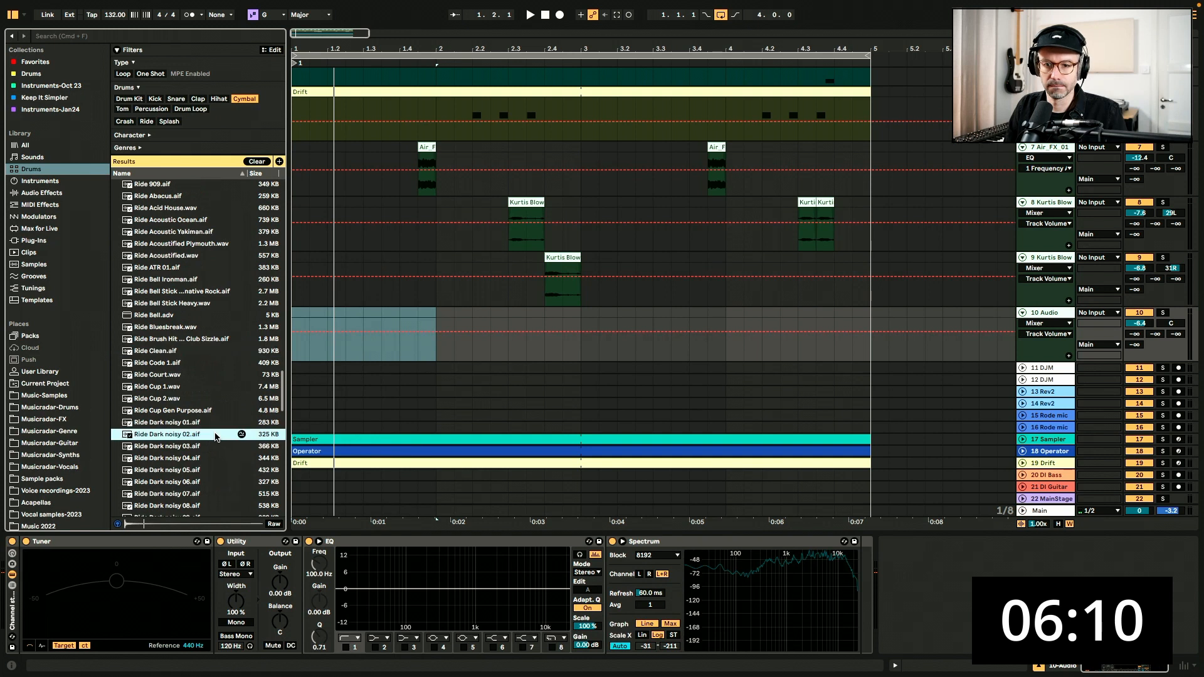
left_click(200, 402)
left_click(182, 376)
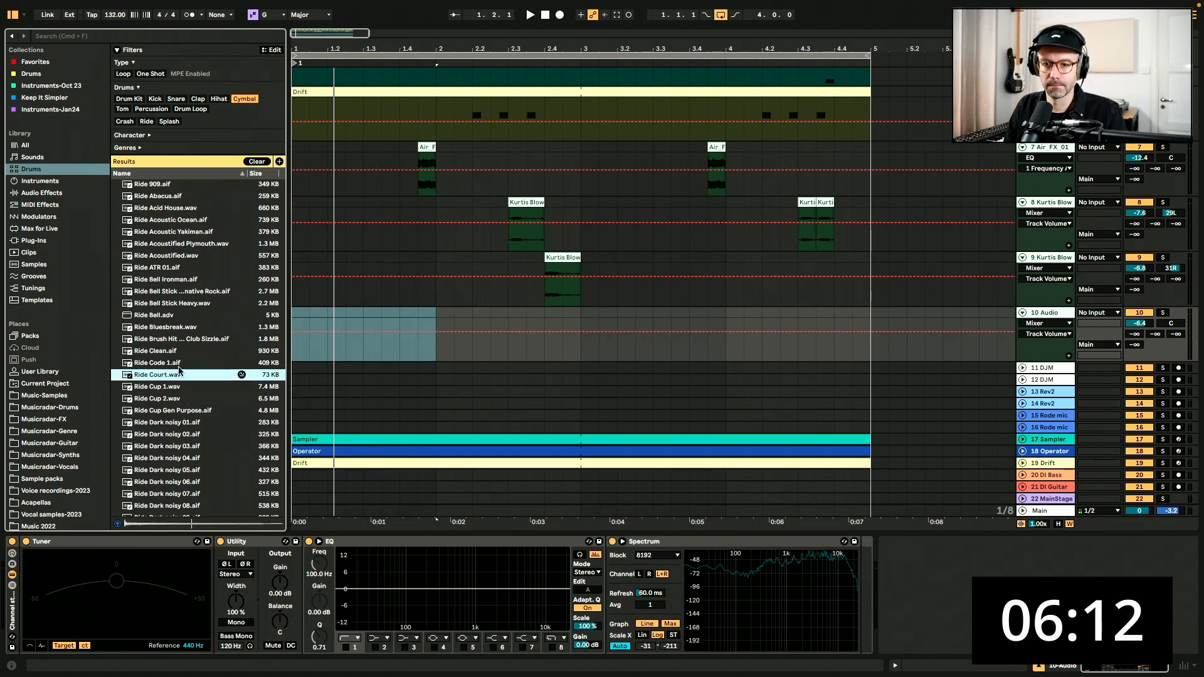
left_click(180, 363)
left_click(179, 315)
left_click(179, 328)
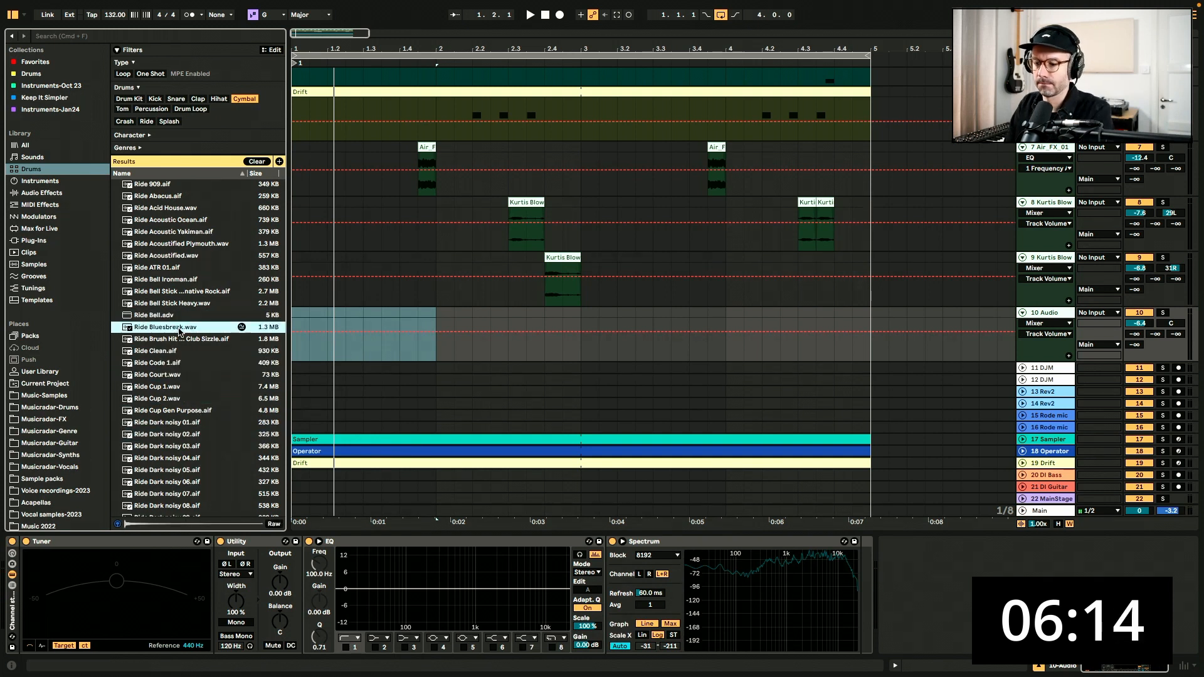
left_click(171, 280)
left_click(174, 232)
scroll(200, 342, "down", 6)
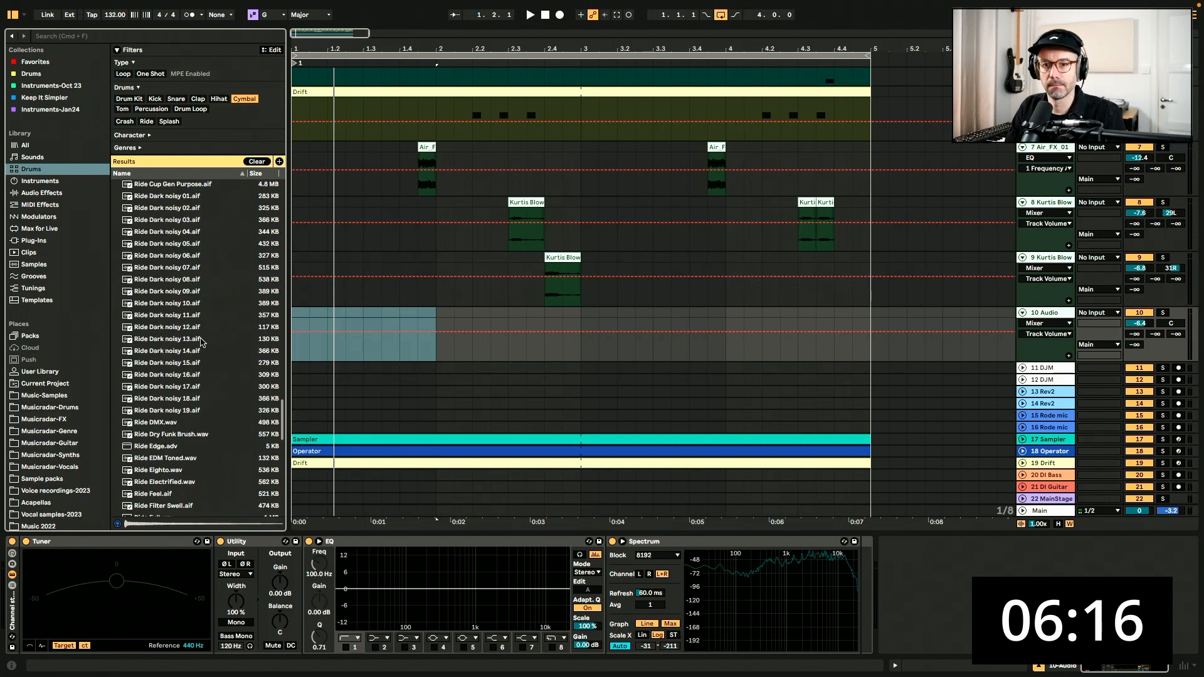
scroll(200, 343, "down", 5)
scroll(183, 225, "up", 2)
left_click(190, 254)
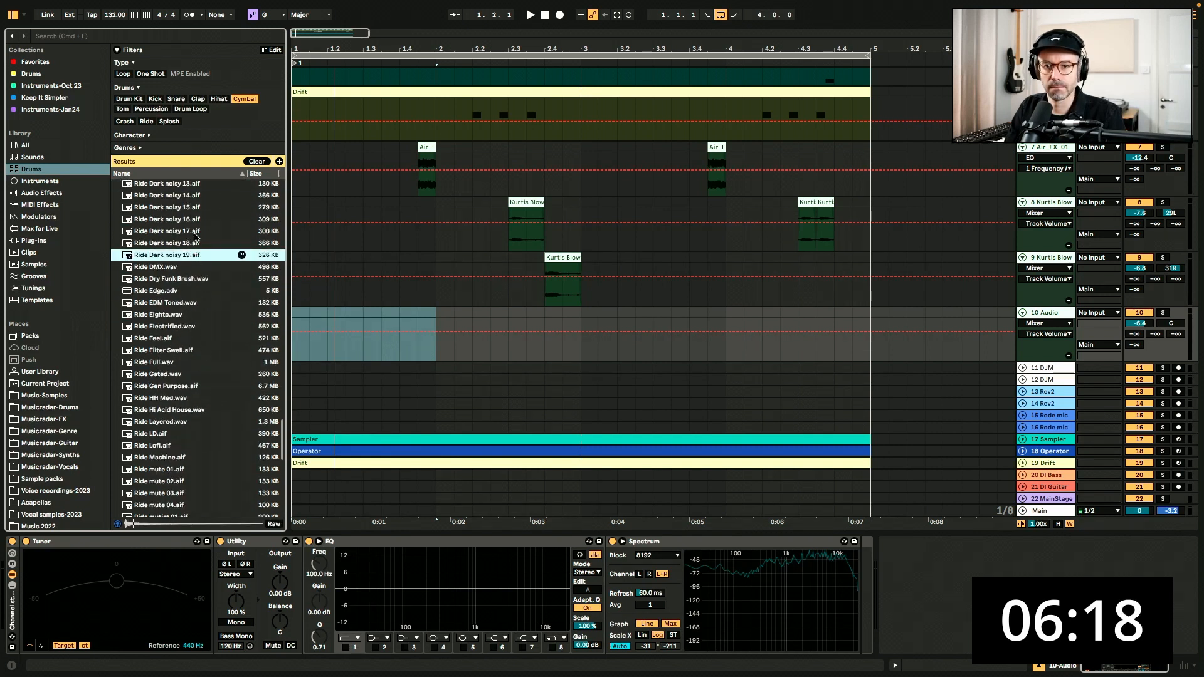
left_click(186, 221)
left_click(187, 232)
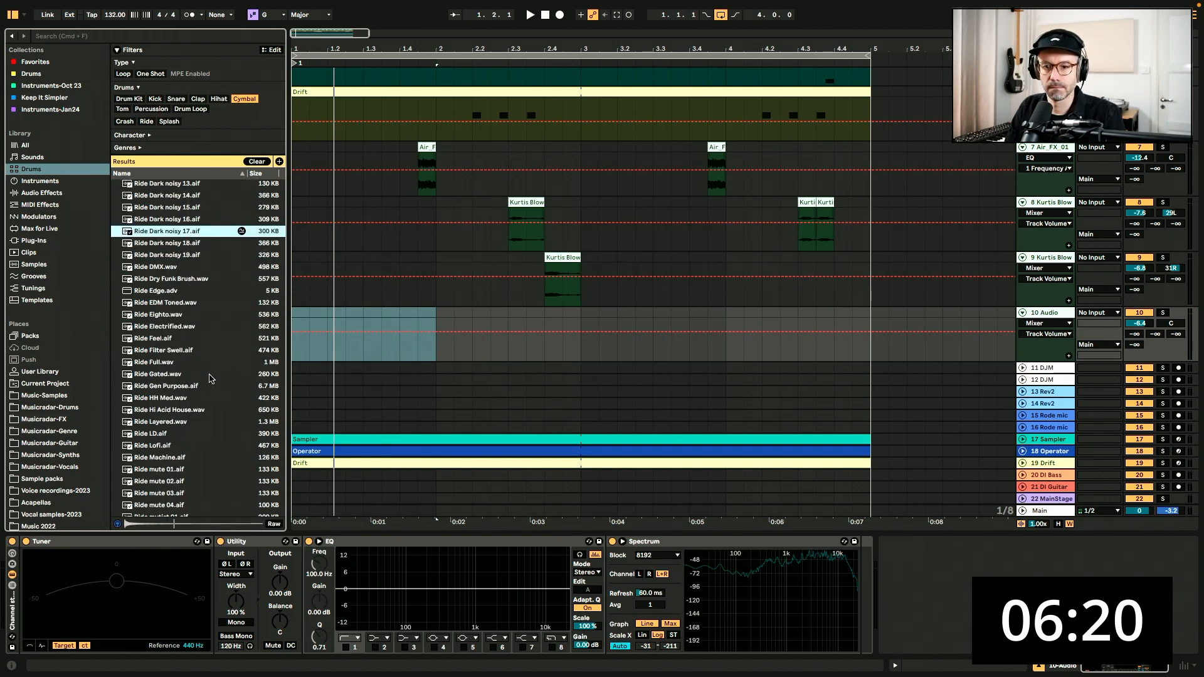
left_click(210, 385)
scroll(212, 373, "down", 3)
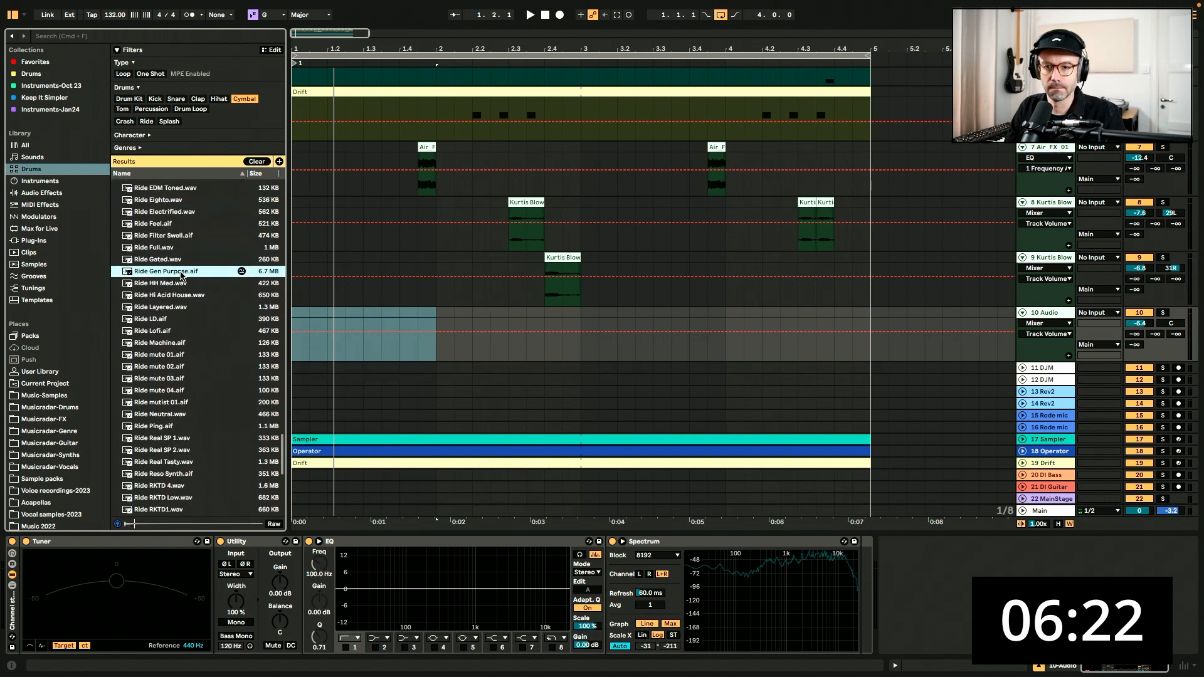
Place Ride Gen Purpose at the start of track 10, split it at bar 3 and clear bars 3 and 4
left_click_drag(289, 337, 301, 319)
key("space")
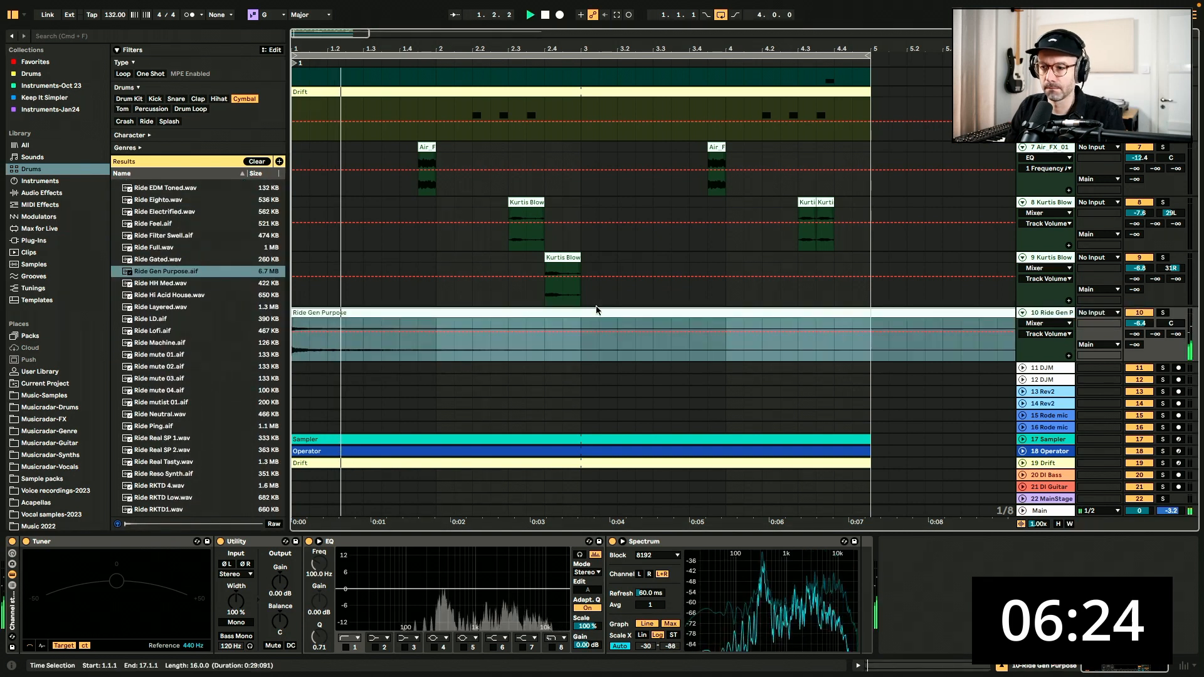
left_click(581, 323)
key("super+e")
left_click(567, 314)
key("super+d")
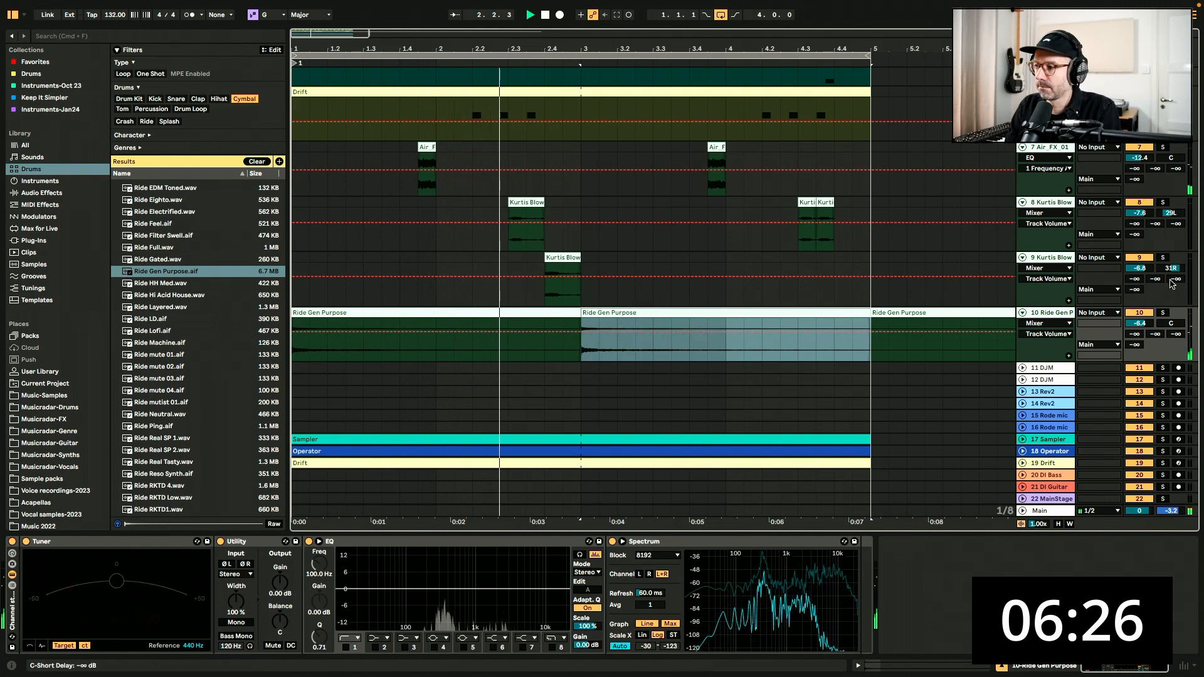
key("Delete")
Lower track 10 to -8.9 dB and delete the leftover ride clip from bar 5 onward
left_click_drag(1153, 325, 1151, 331)
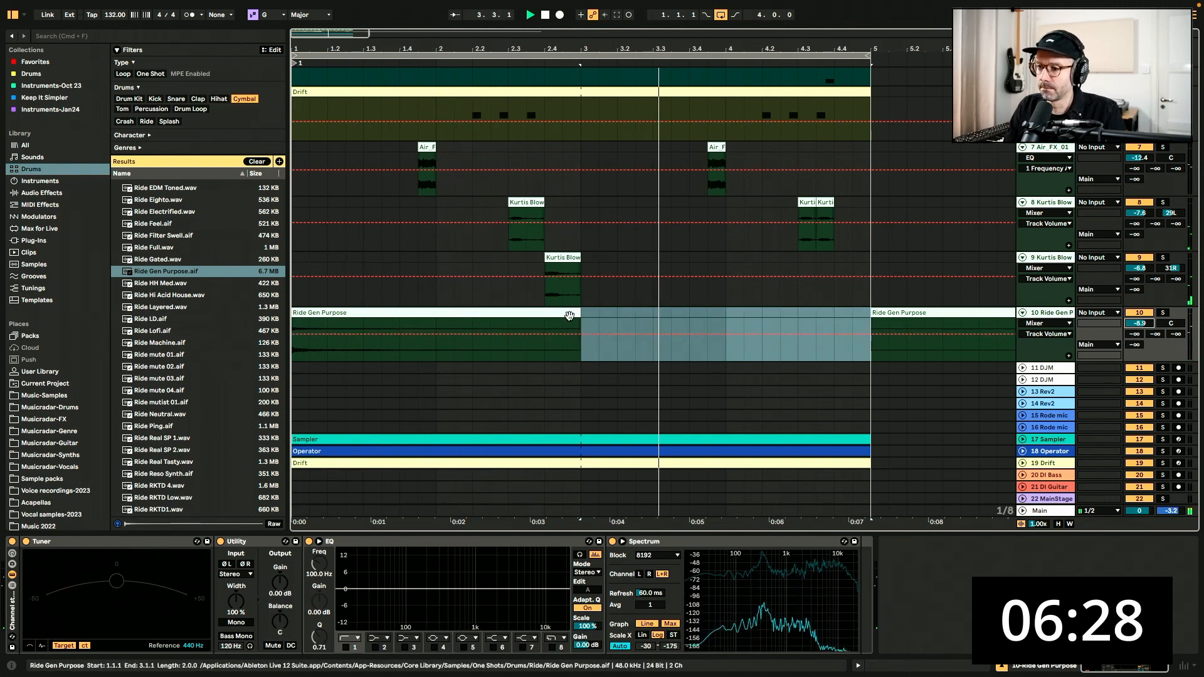
left_click(570, 314)
key("super+d")
key("Delete")
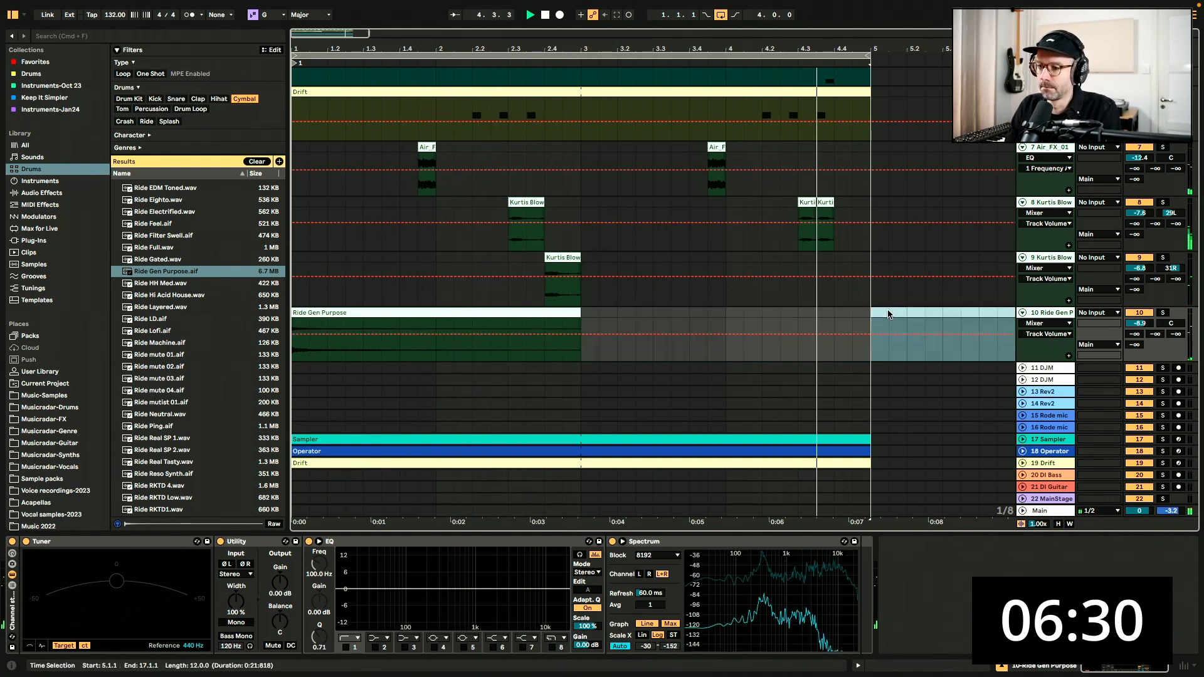
Move an empty audio track up directly below the ride track, duplicate it twice and unfold track 11
scroll(1024, 367, "down", 4)
left_click_drag(1051, 401, 1046, 243)
key("super+d")
key("super+d")
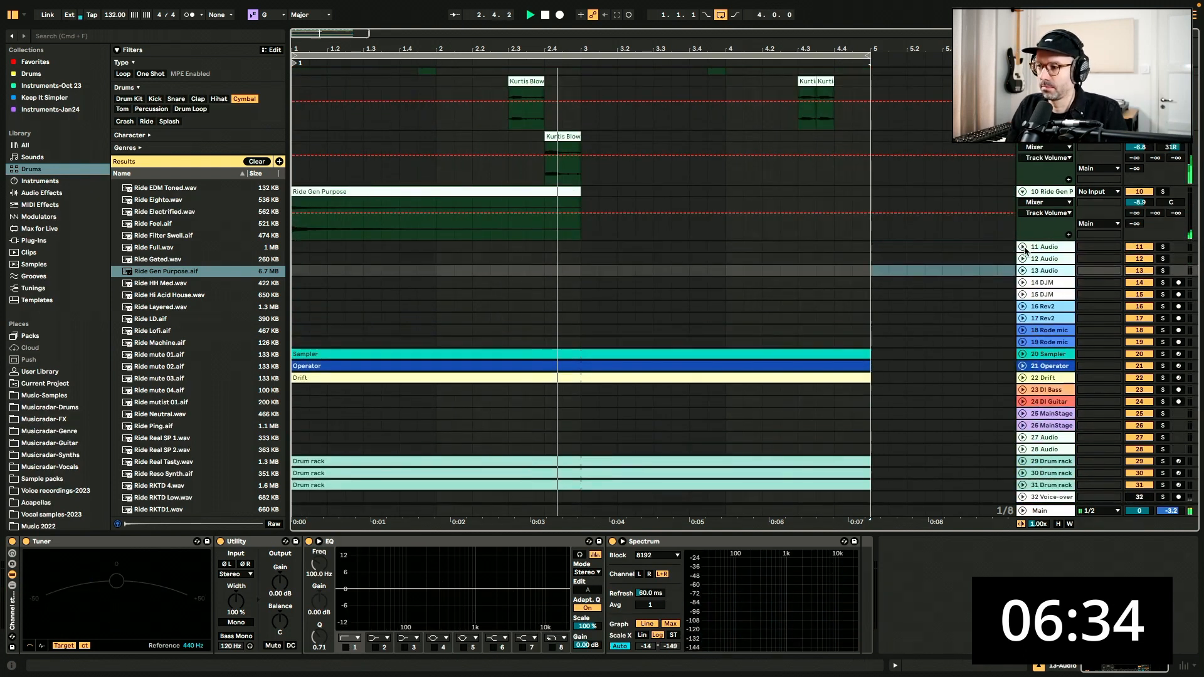
left_click(1023, 247)
Filter the drum samples by Clap and place Clap Streets on beat 2 of bar 1 on track 11
left_click(198, 99)
left_click(194, 239)
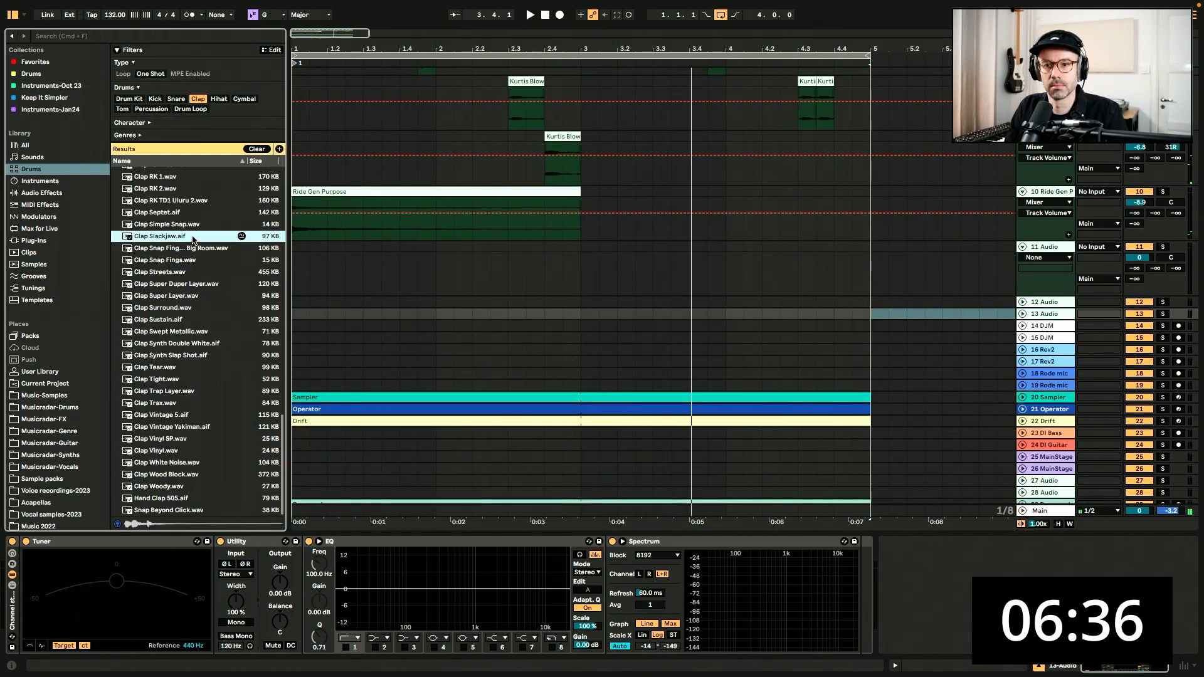
left_click(195, 271)
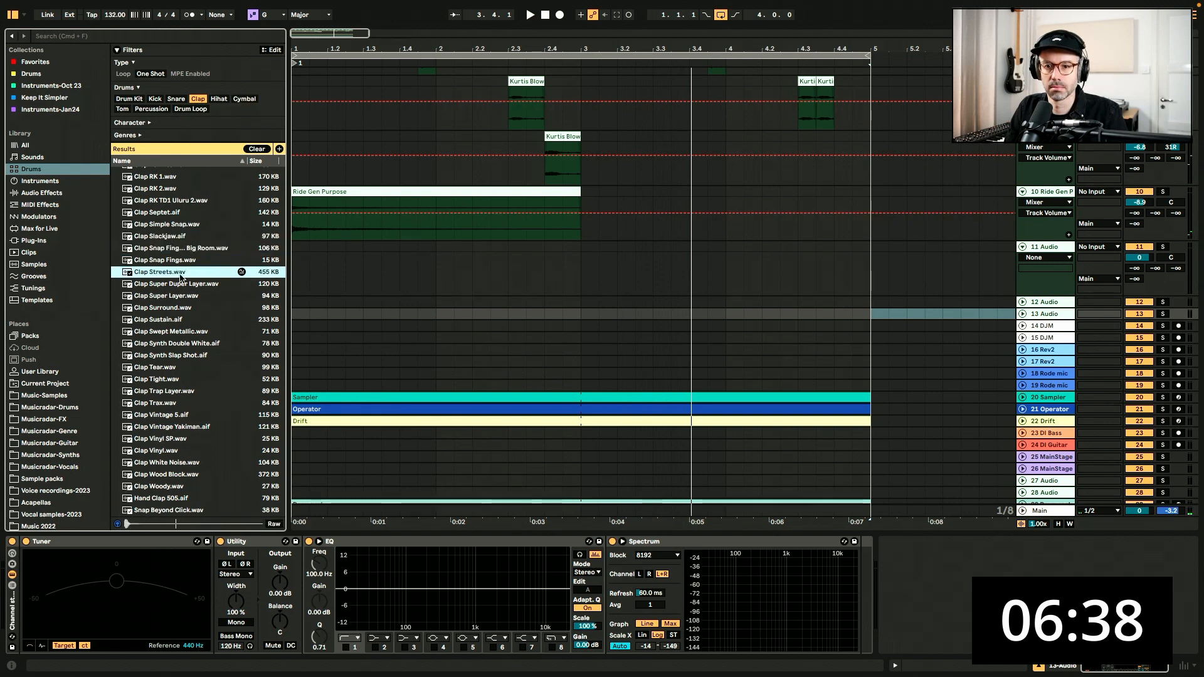
left_click_drag(181, 277, 433, 249)
Trim the Clap Streets clip to an eighth note and duplicate it onto beat 2 of each of the four bars
left_click(565, 264)
key("super+e")
left_click(586, 247)
key("Delete")
key("super+d")
key("super+d")
key("super+d")
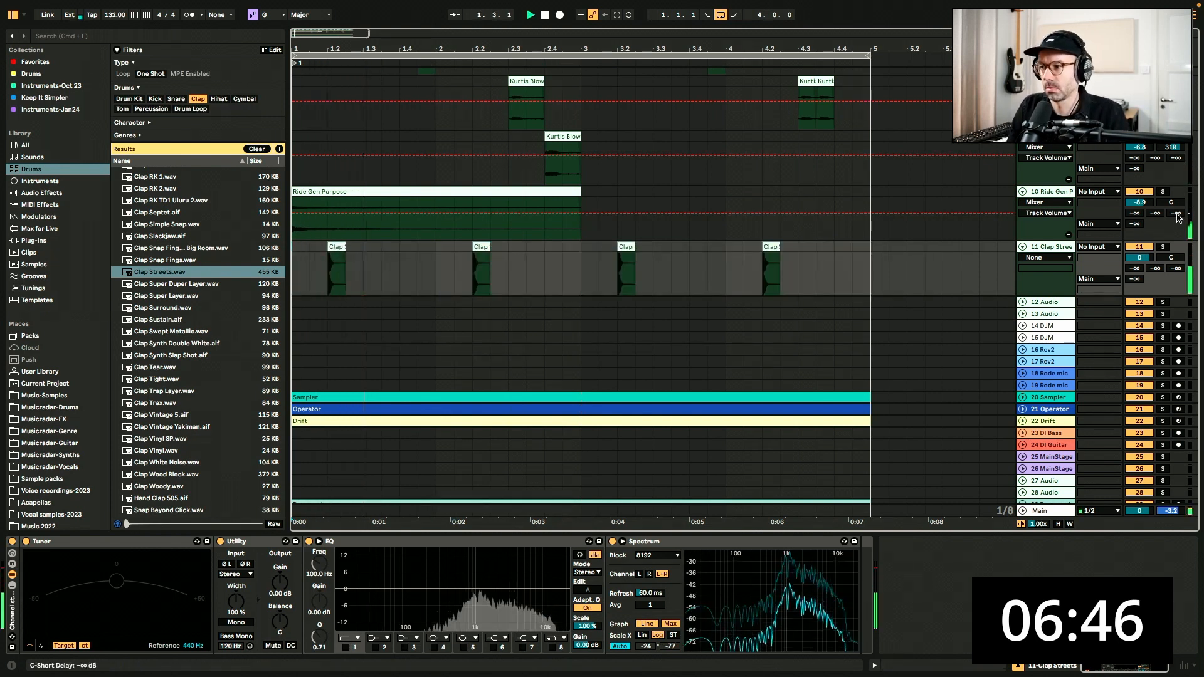
Lower the clap track to -2.2 dB and enable its EQ low cut at 150 Hz
left_click_drag(1140, 258, 1140, 265)
key("Home")
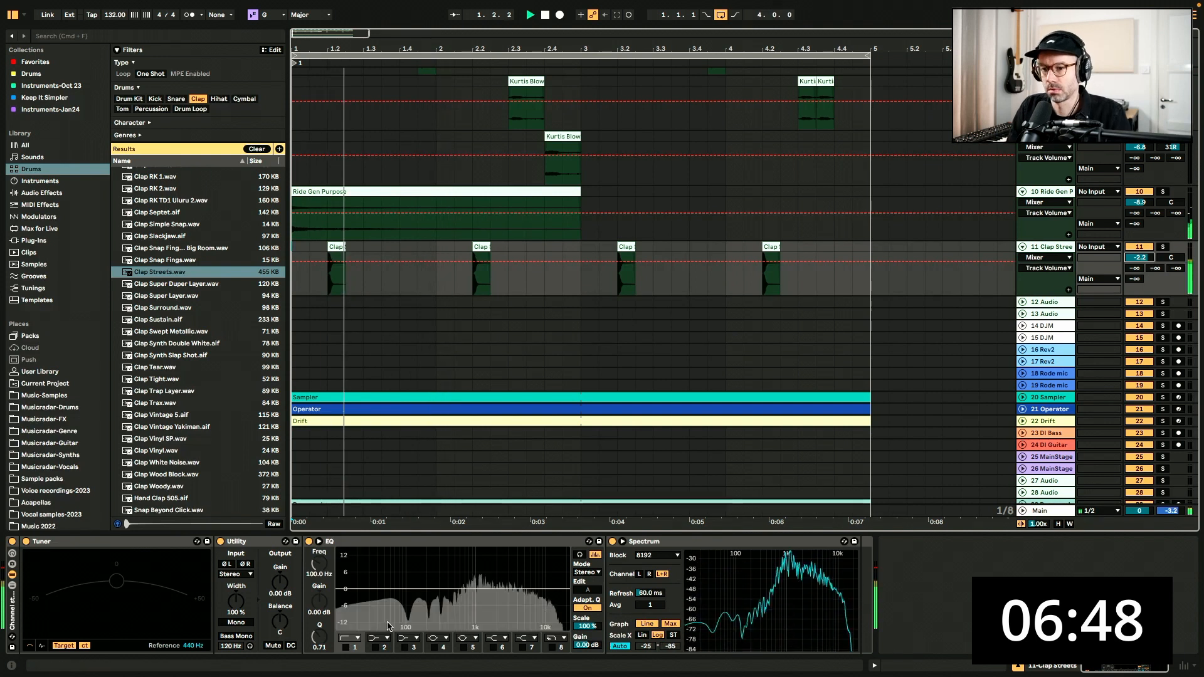
left_click(345, 647)
left_click_drag(319, 564, 319, 554)
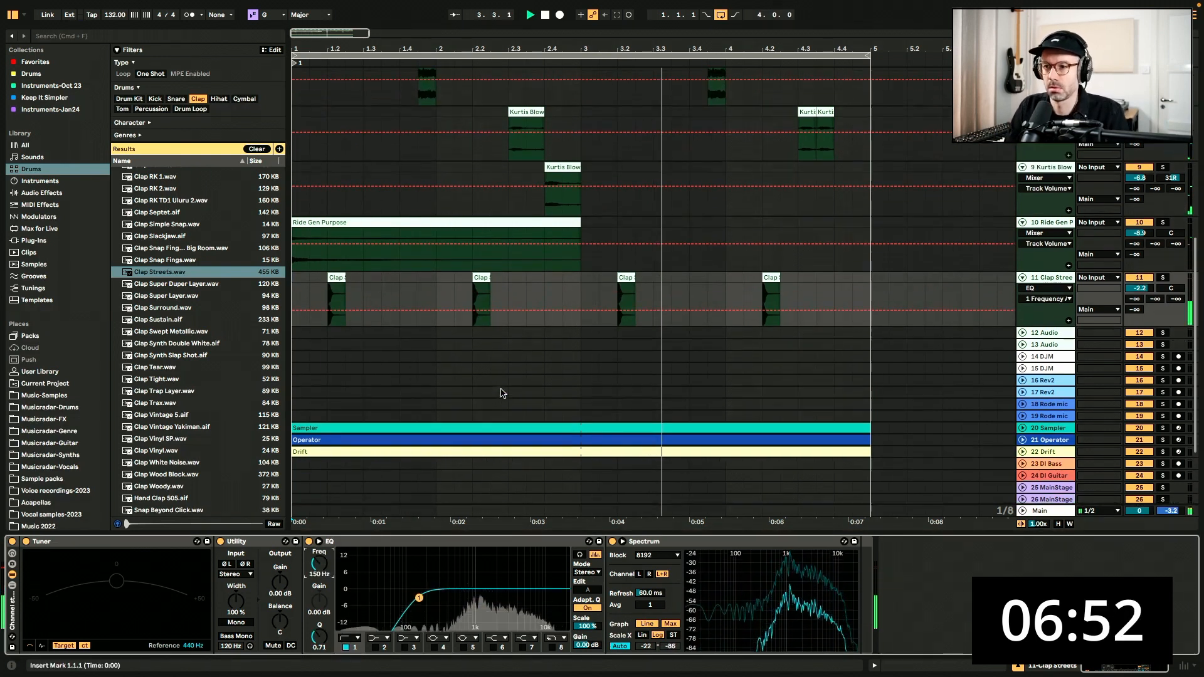
scroll(502, 393, "up", 5)
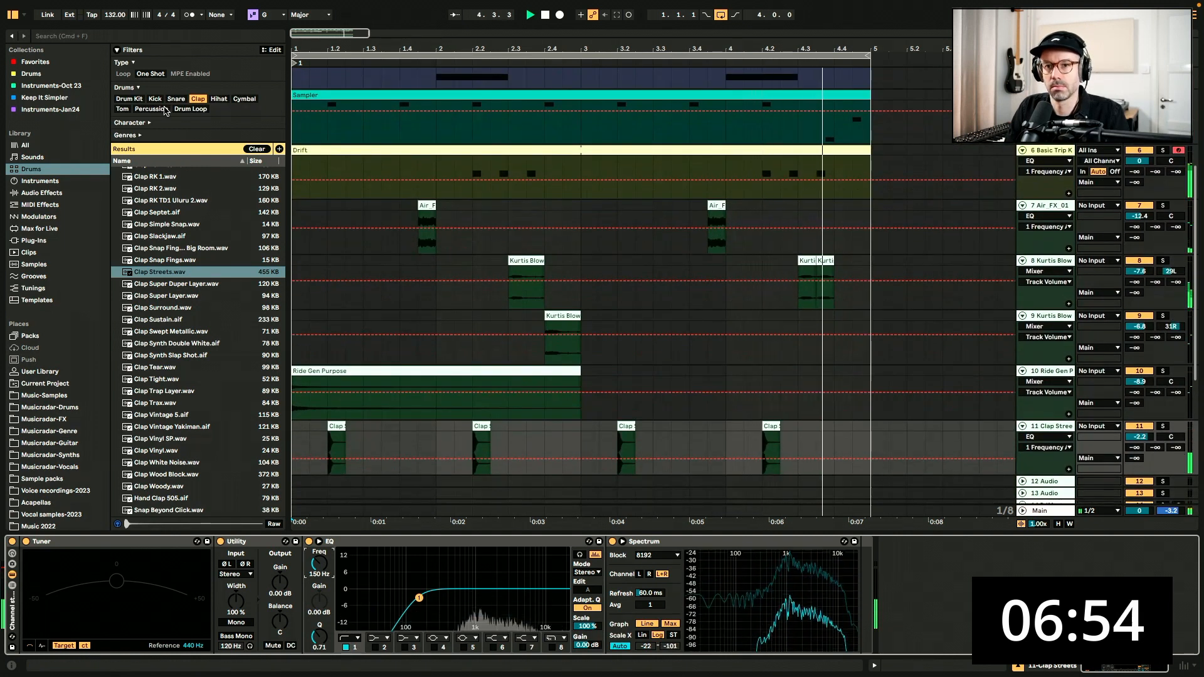
Filter the drum samples by Percussion and preview sounds down to E-Perc Click Grounded
key("space")
left_click(161, 109)
left_click(194, 291)
scroll(194, 292, "down", 5)
left_click(193, 292)
scroll(194, 292, "down", 10)
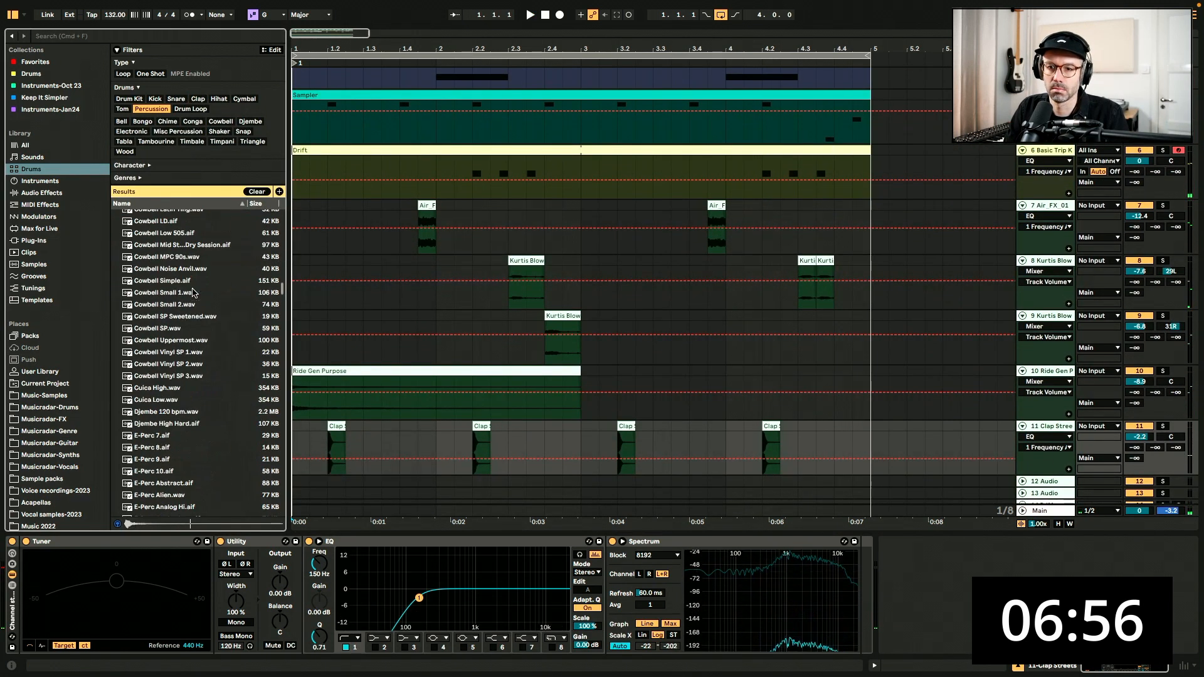
scroll(207, 329, "down", 7)
left_click(213, 349)
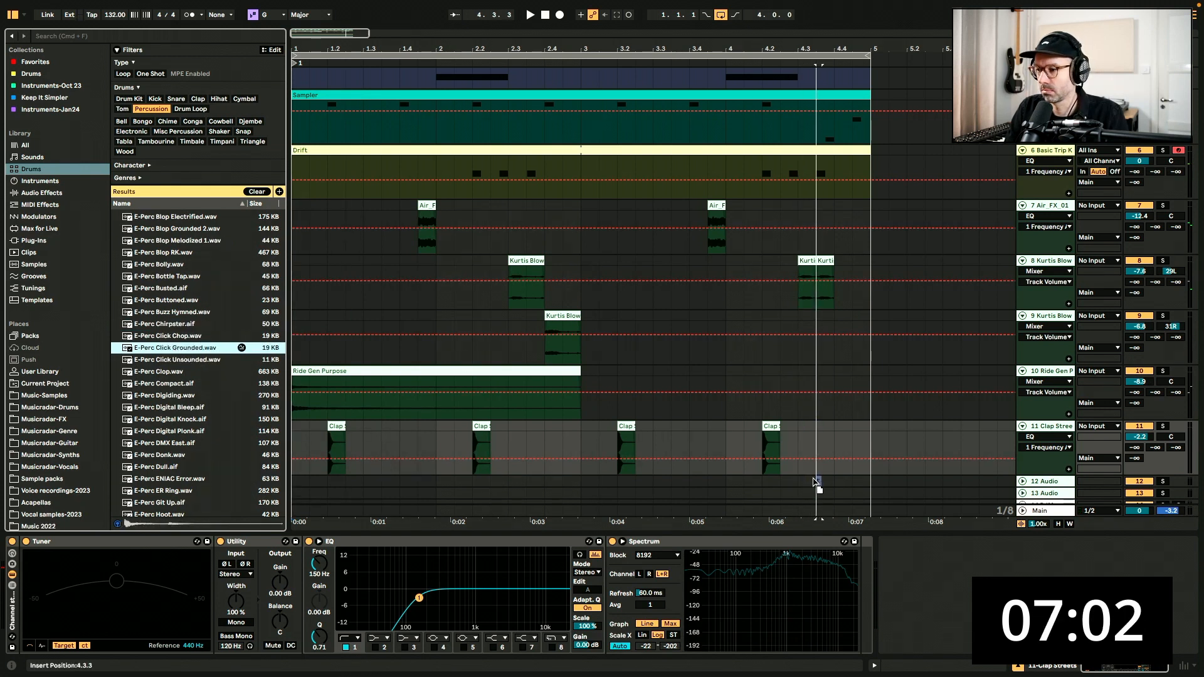
Place E-Perc Click Grounded at 4.3.3 on track 12 and enable the track's EQ low cut at 100 Hz
left_click_drag(814, 479, 814, 480)
scroll(815, 482, "up", 5)
scroll(814, 483, "down", 4)
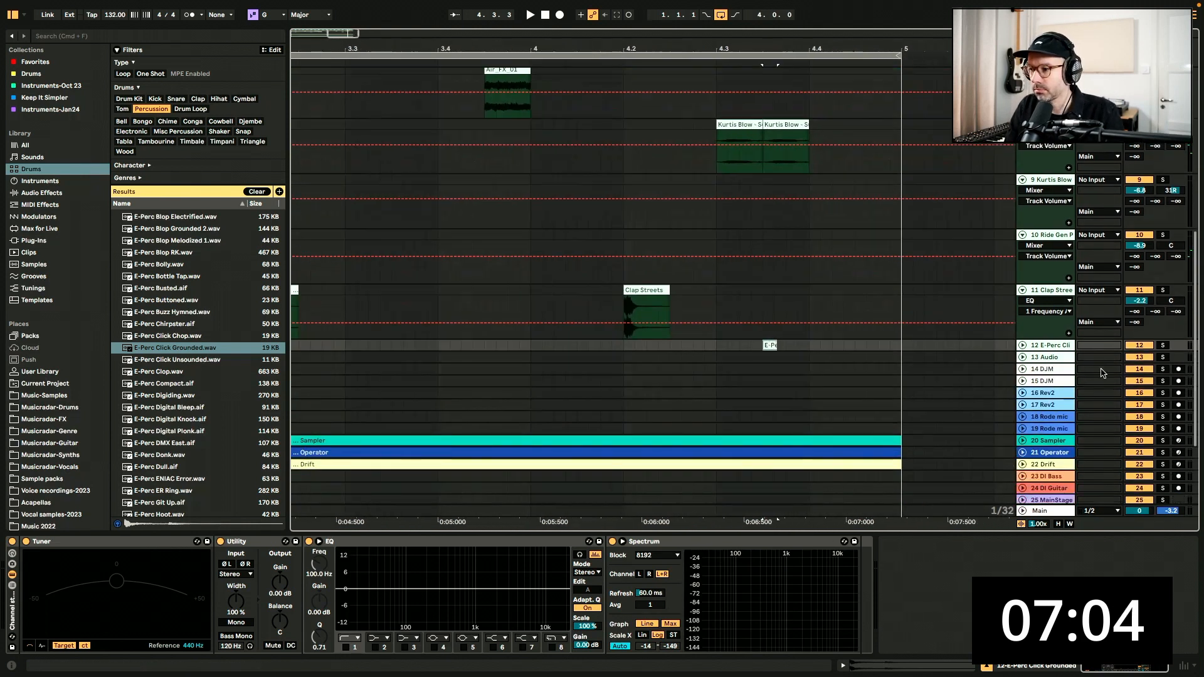
left_click(1022, 345)
left_click(346, 648)
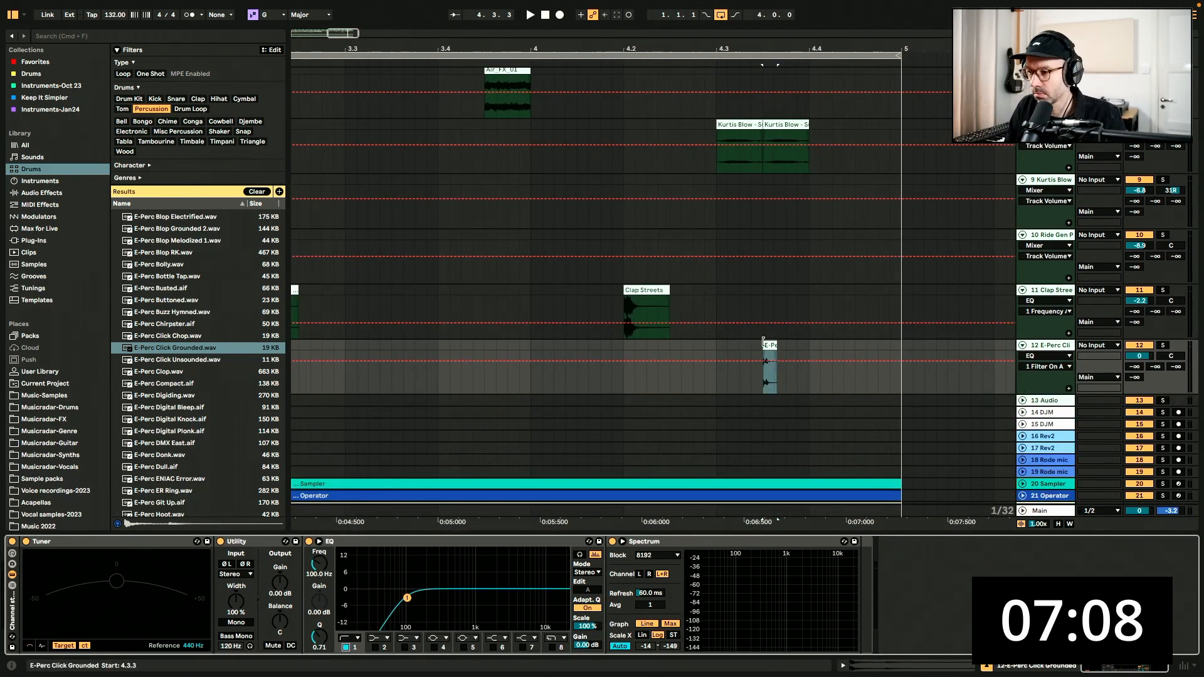
Try three more copies of the click up to the loop end, then delete all the click clips from track 12
mouse_move(766, 349)
left_mouse_down()
mouse_move(898, 349)
mouse_move(887, 349)
left_mouse_up()
left_click(703, 358)
key("space")
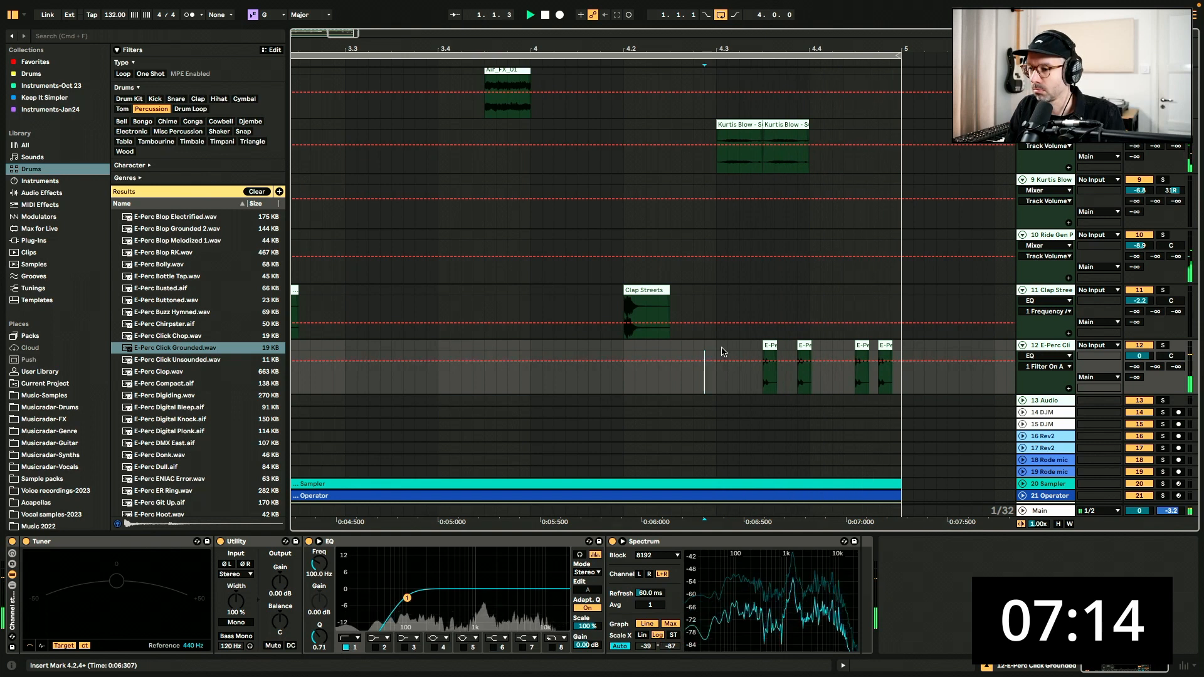
key("space")
left_click_drag(728, 354, 936, 363)
key("Delete")
Place E-Perc Reson at 4.3 on track 12 and set the track volume to -3.8 dB
left_click(206, 394)
scroll(206, 394, "down", 8)
left_click(205, 393)
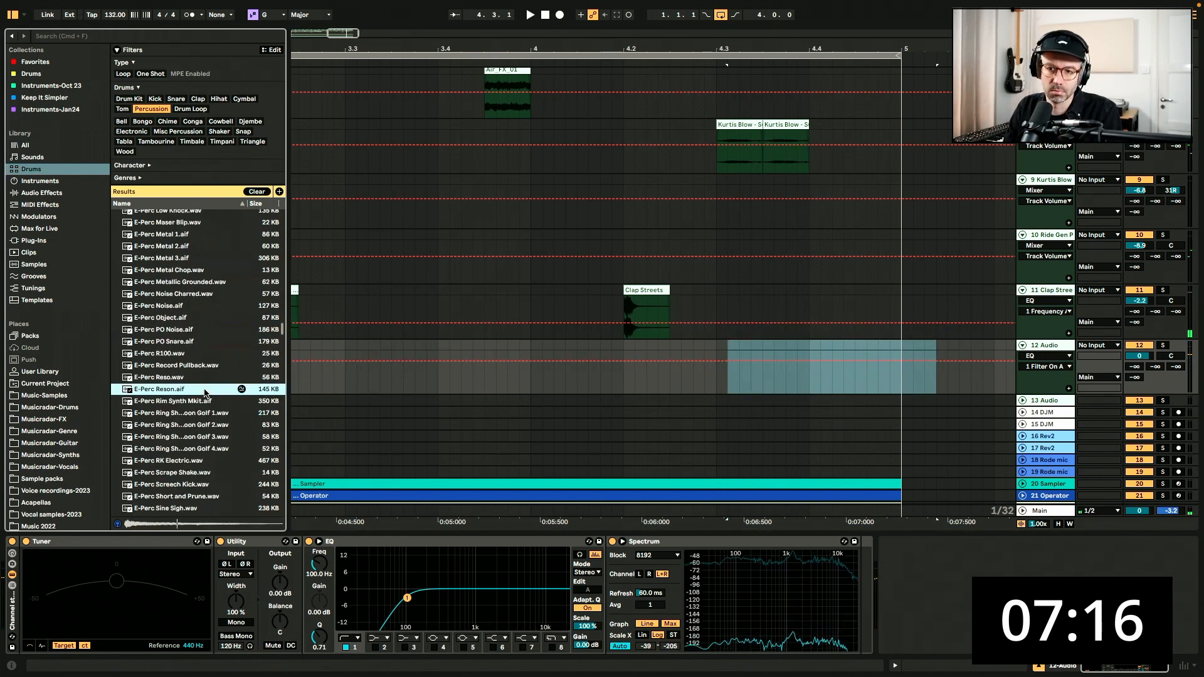
left_click_drag(169, 394, 715, 346)
key("space")
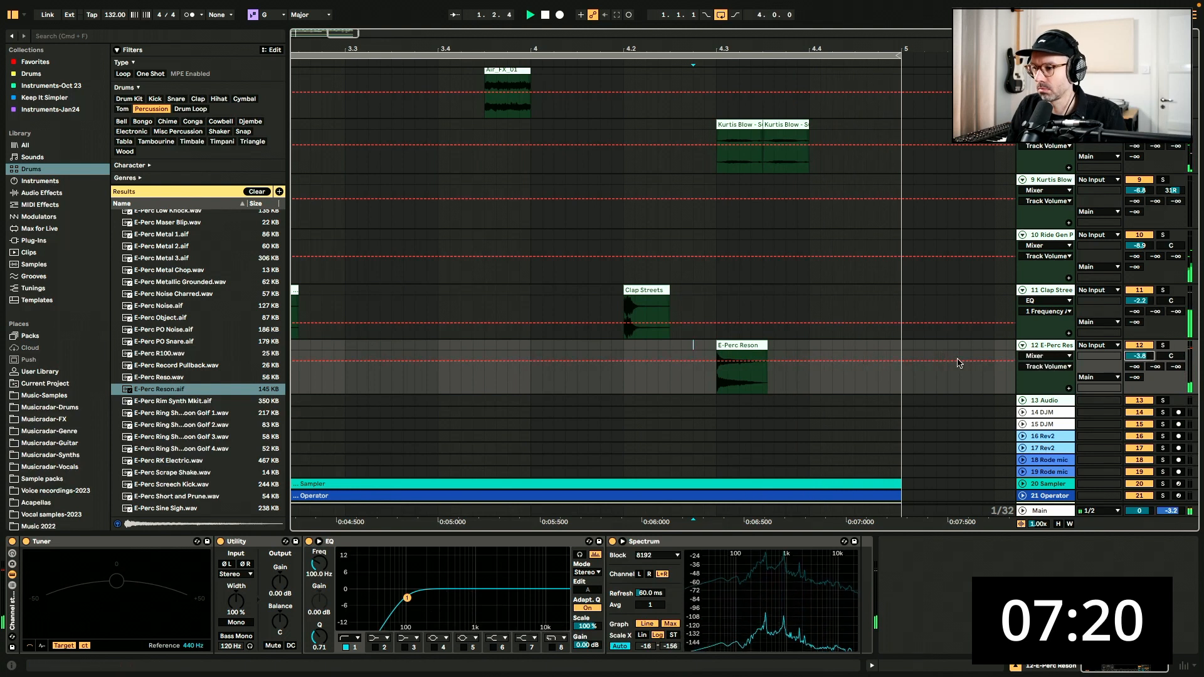
Hide the browser and lower the sub bass track to -8.9 dB
key("w")
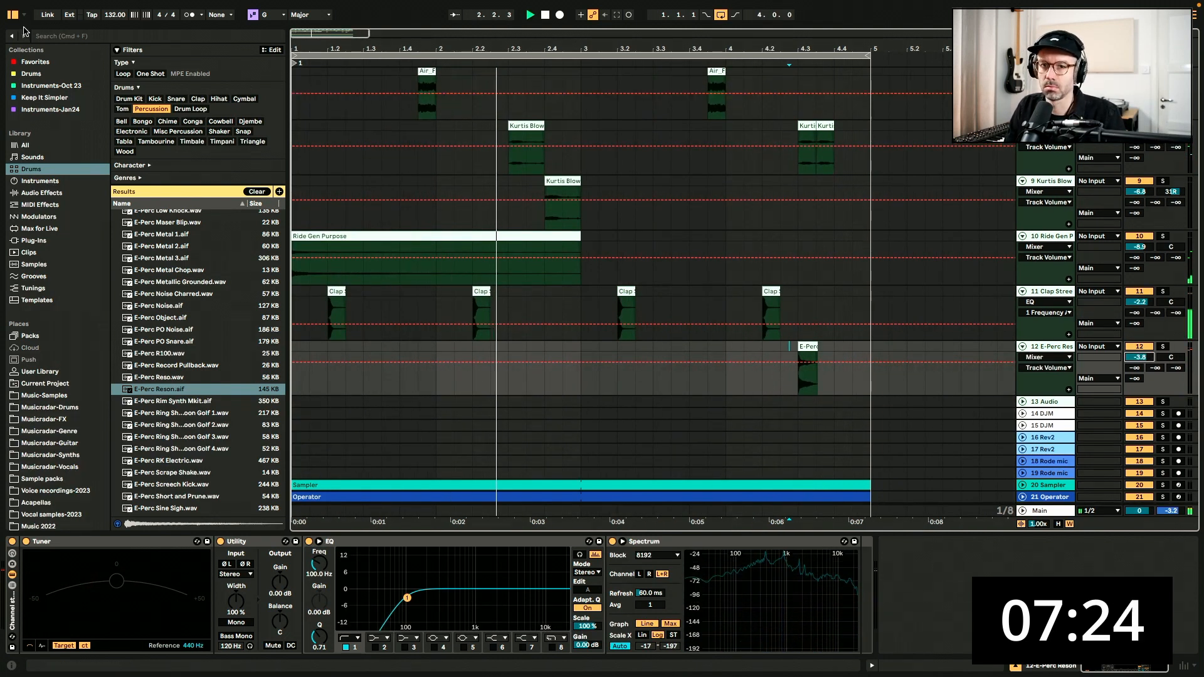
key("super+alt+b")
left_click_drag(148, 34, 94, 34)
scroll(182, 177, "up", 8)
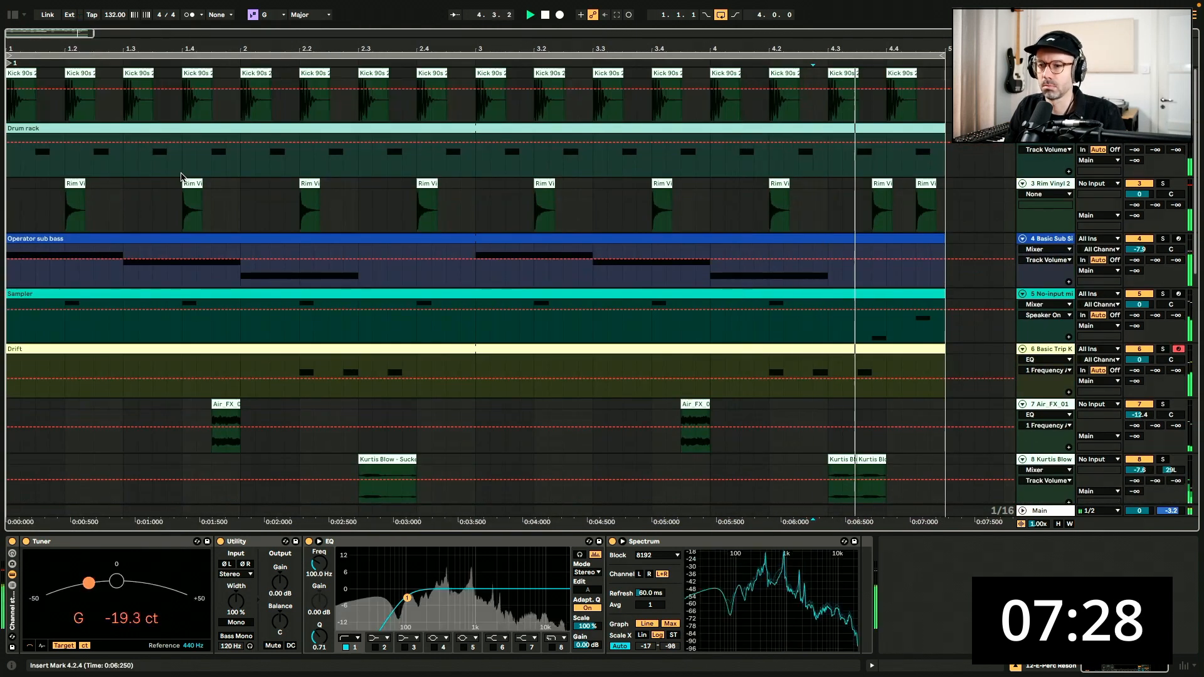
left_click_drag(1149, 248, 1149, 251)
Insert two bars of silence at the start of the arrangement and extend the sub bass clip back to bar 1
left_click(11, 281)
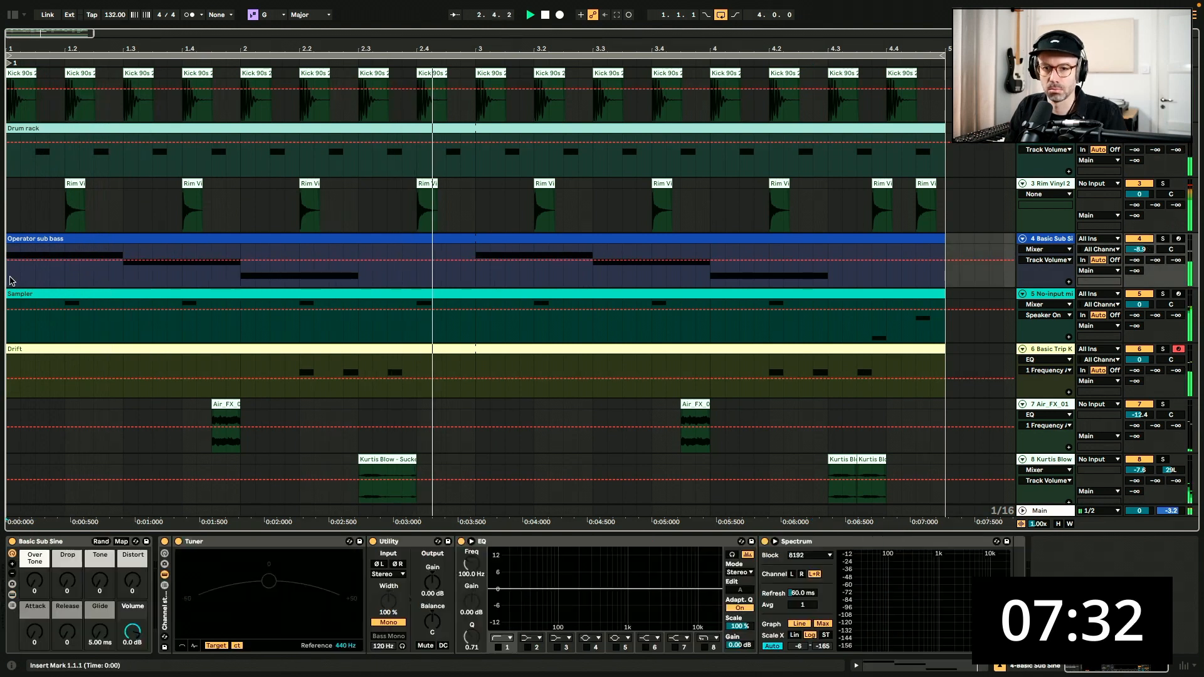
key("ctrl+i")
left_click(587, 352)
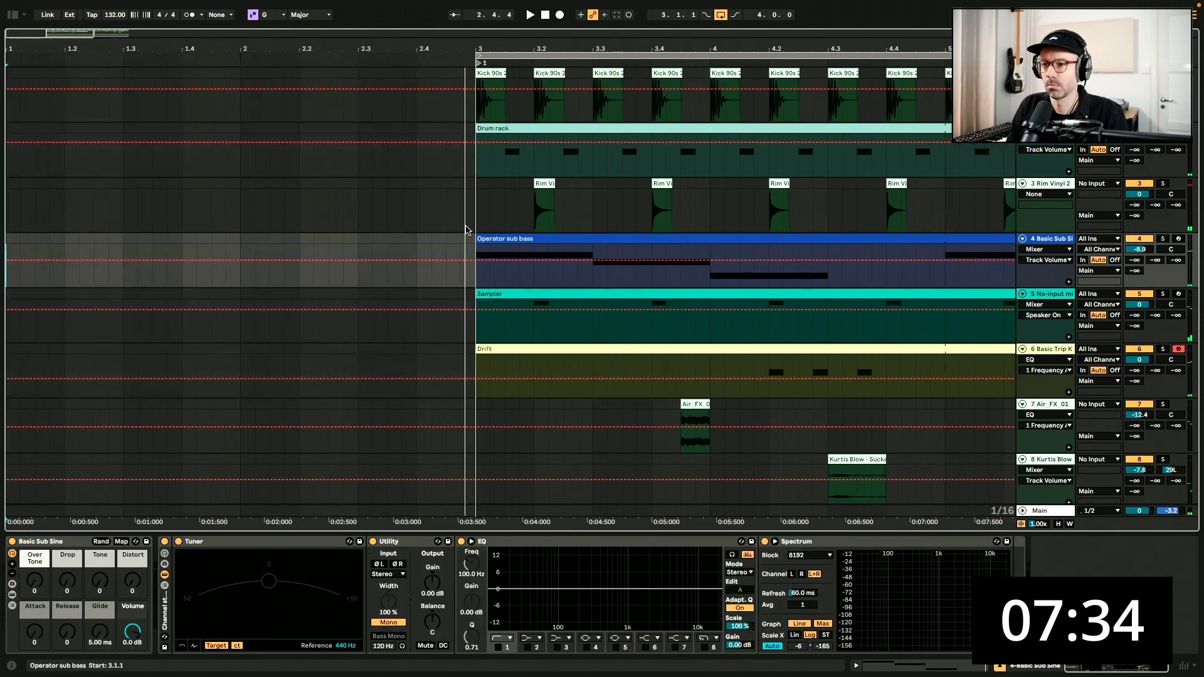
left_click_drag(483, 233, 2, 314)
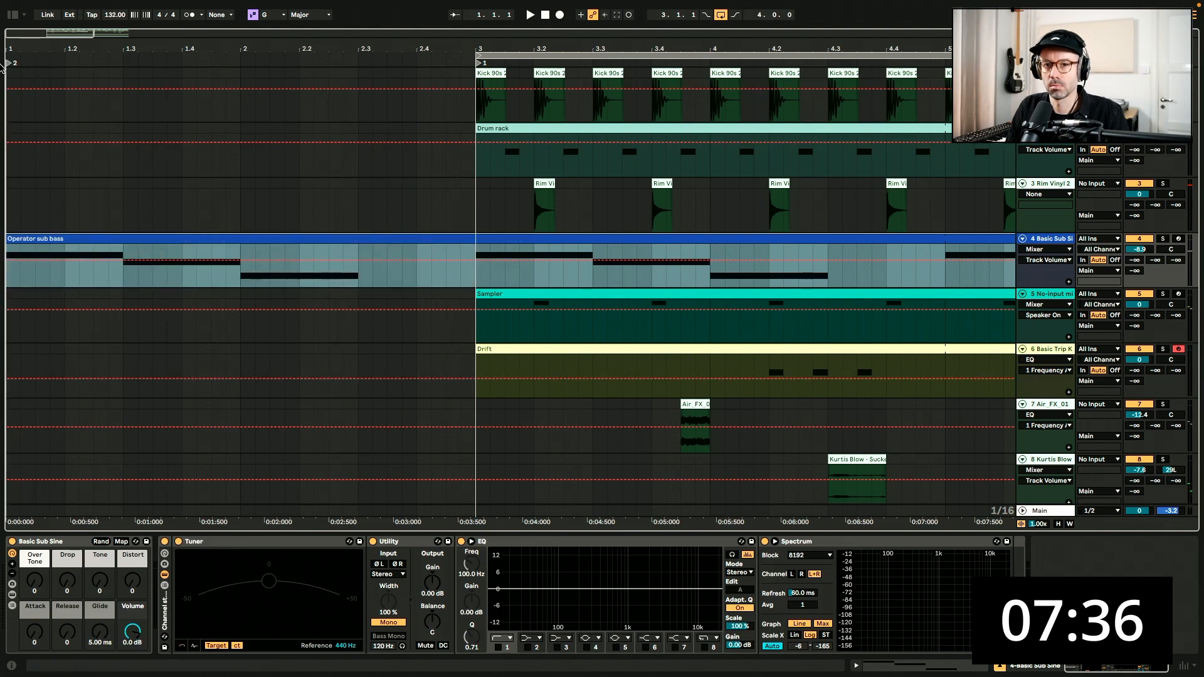
Rename the locator at bar 1 to "intro" and split the sub bass clip at bar 3
left_click(11, 65)
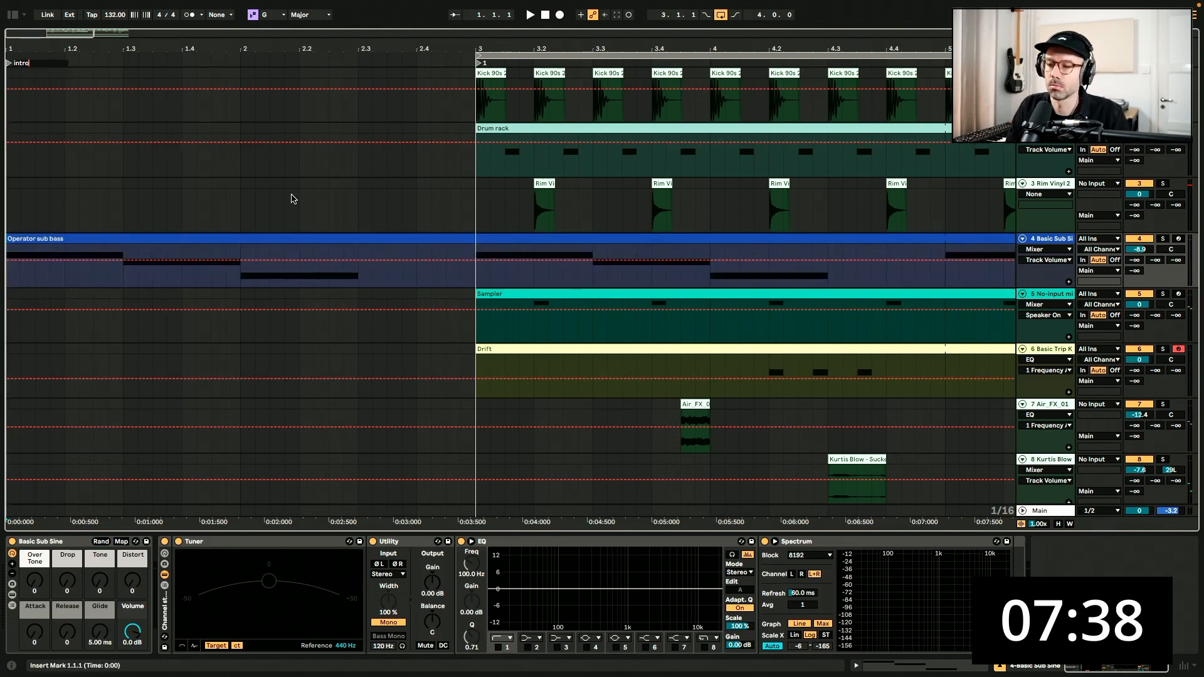
left_click(257, 239)
key("space")
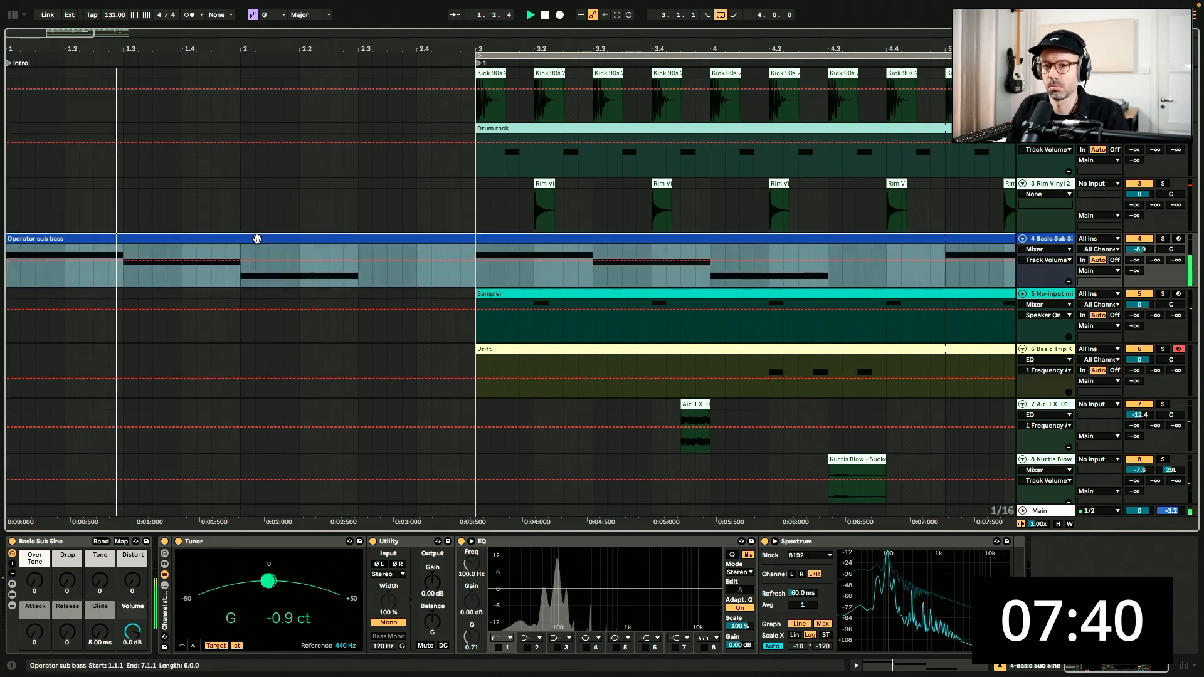
left_click(474, 249)
key("super+e")
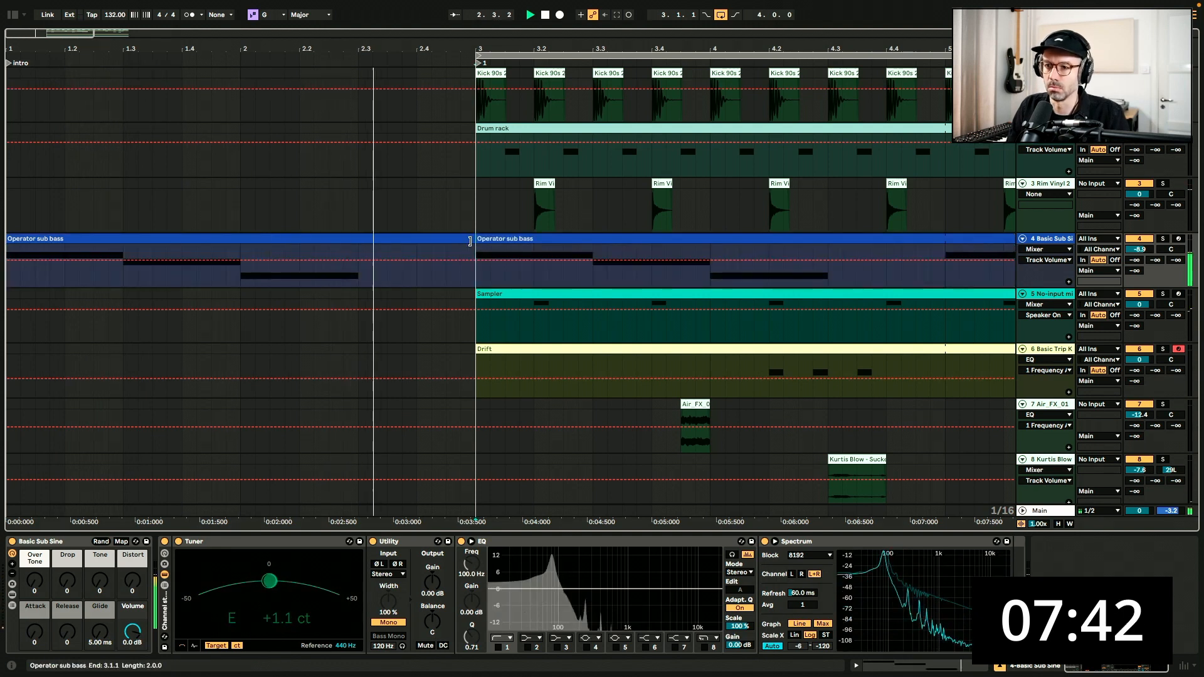
key("space")
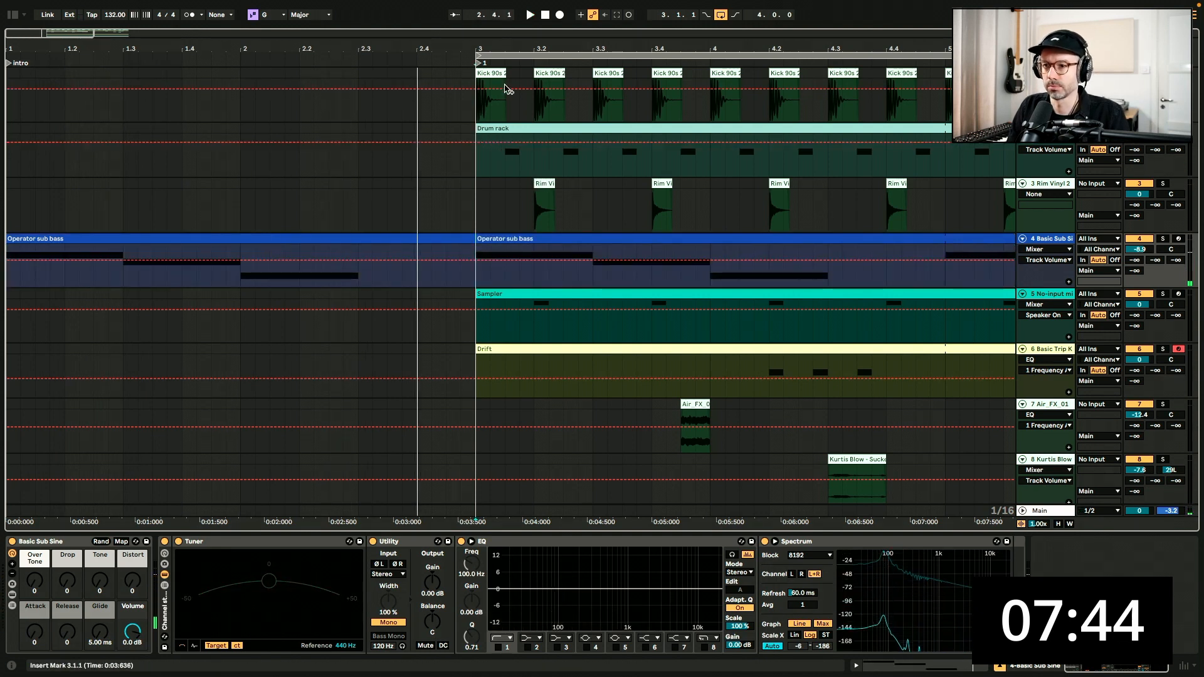
Copy a rim hit to 2.3 on track 3 and try starting the drum rack clip at 2.4.4
left_click_drag(546, 202, 374, 204)
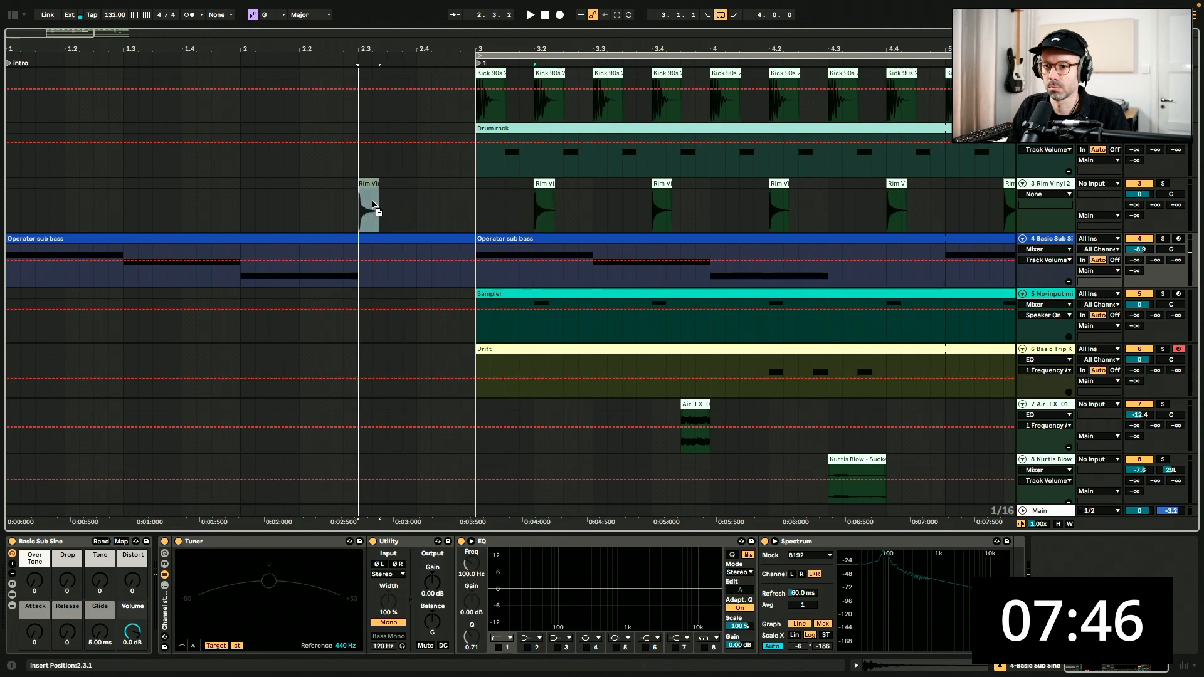
left_click(315, 204)
key("space")
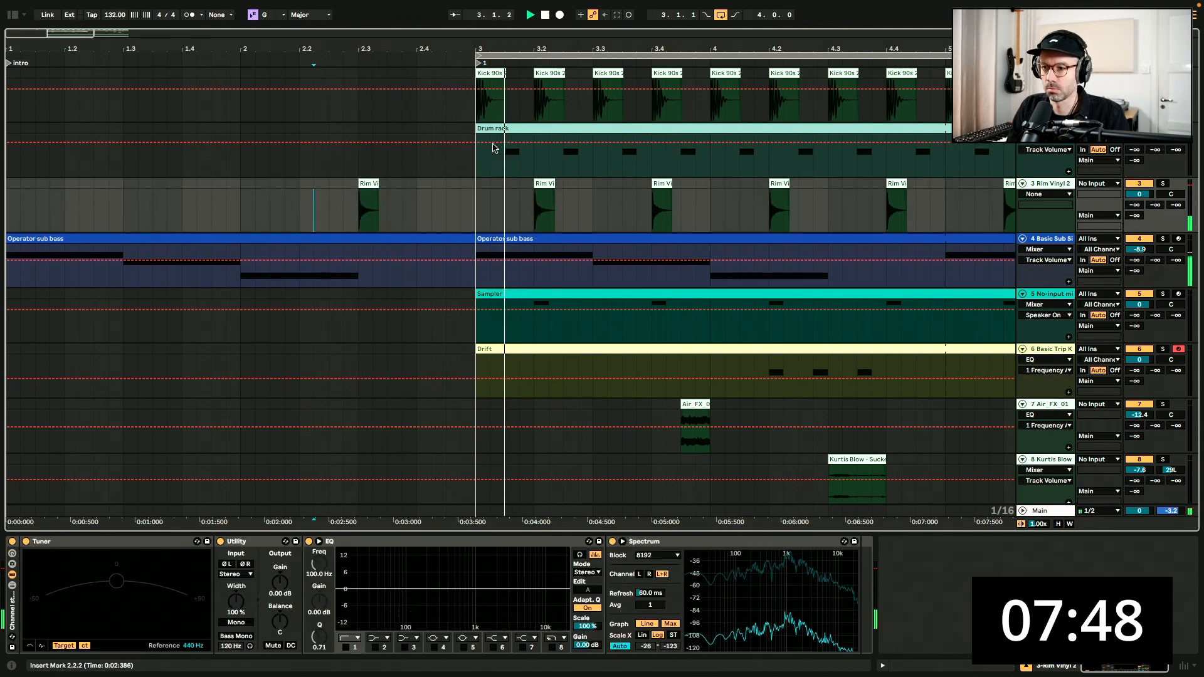
left_click_drag(477, 146, 459, 127)
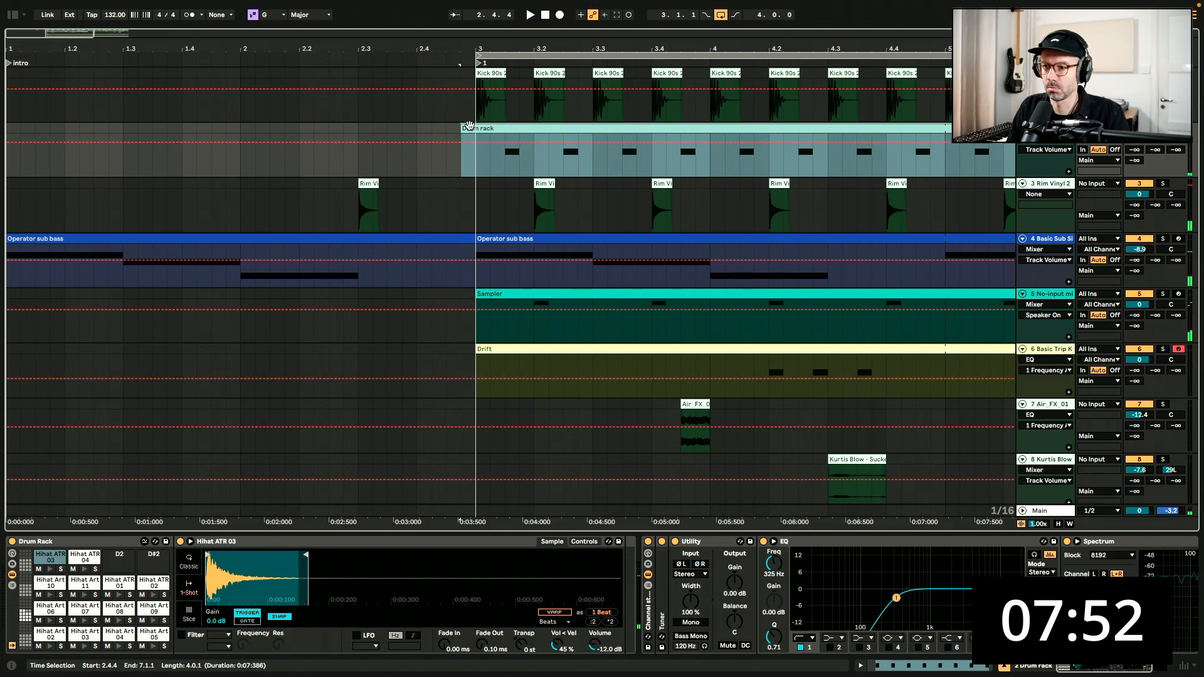
Copy the kick to 2.3 on track 1 and duplicate it three times back to back up to bar 3
left_click_drag(486, 67, 368, 71)
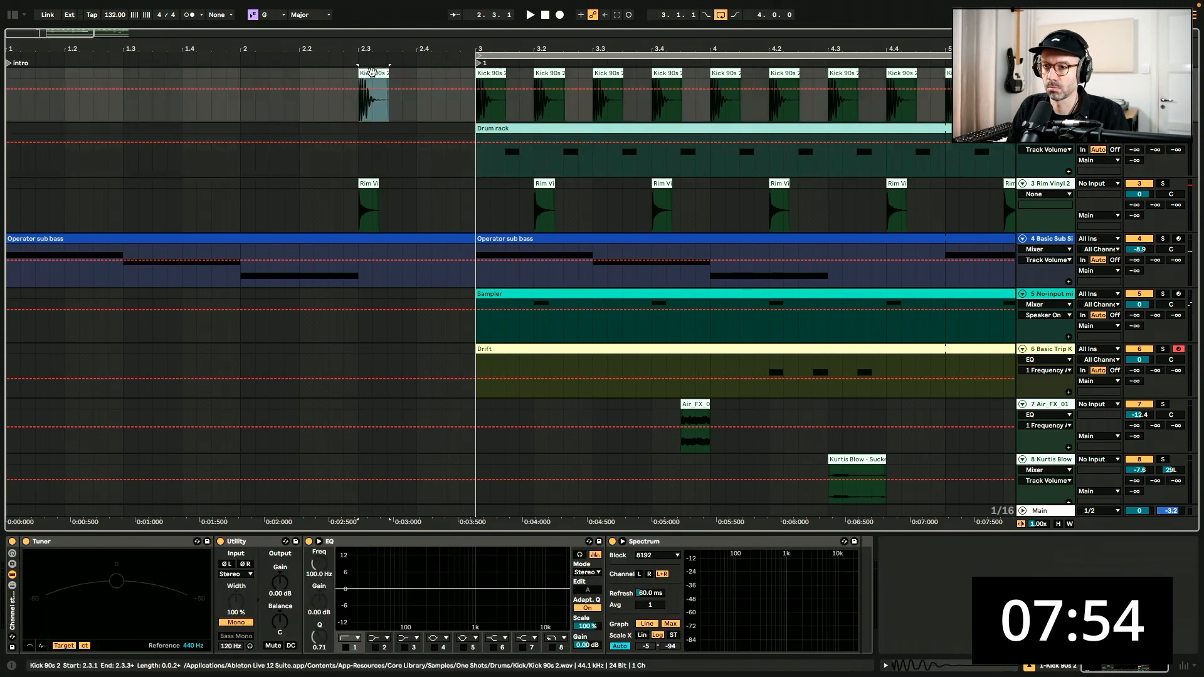
key("ctrl+d")
key("ctrl+d")
key("ctrl+d")
left_click(328, 94)
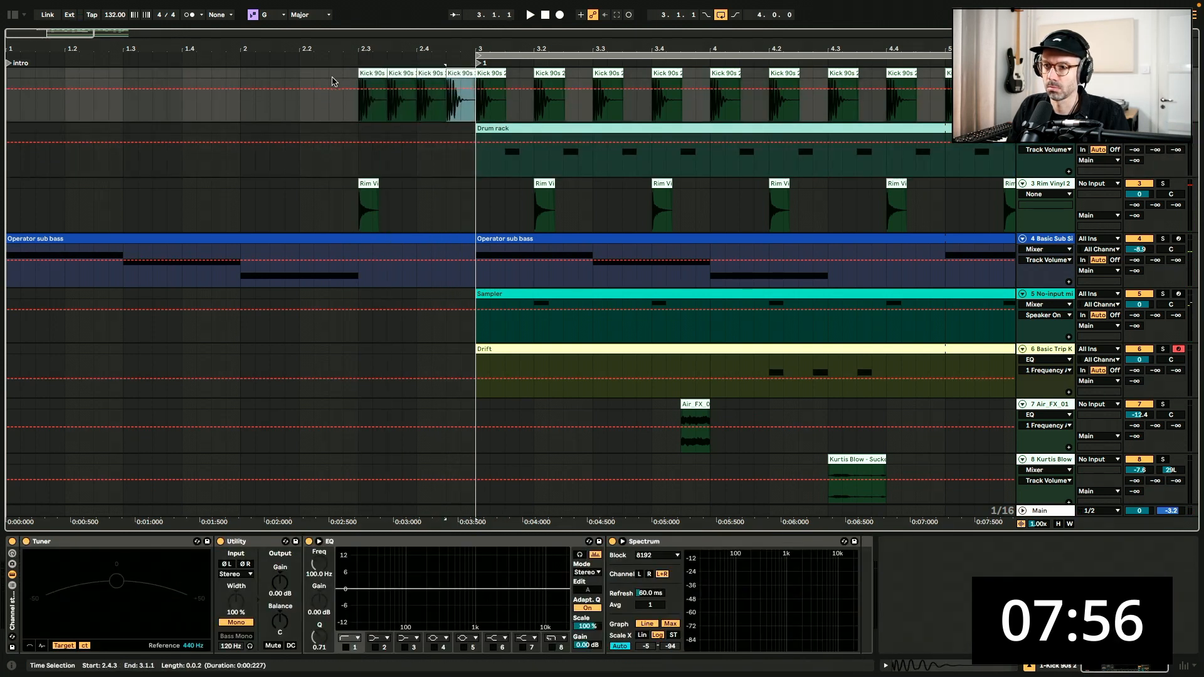
key("space")
Add an Auto Filter to the kick track between the EQ and the Spectrum
left_click(12, 14)
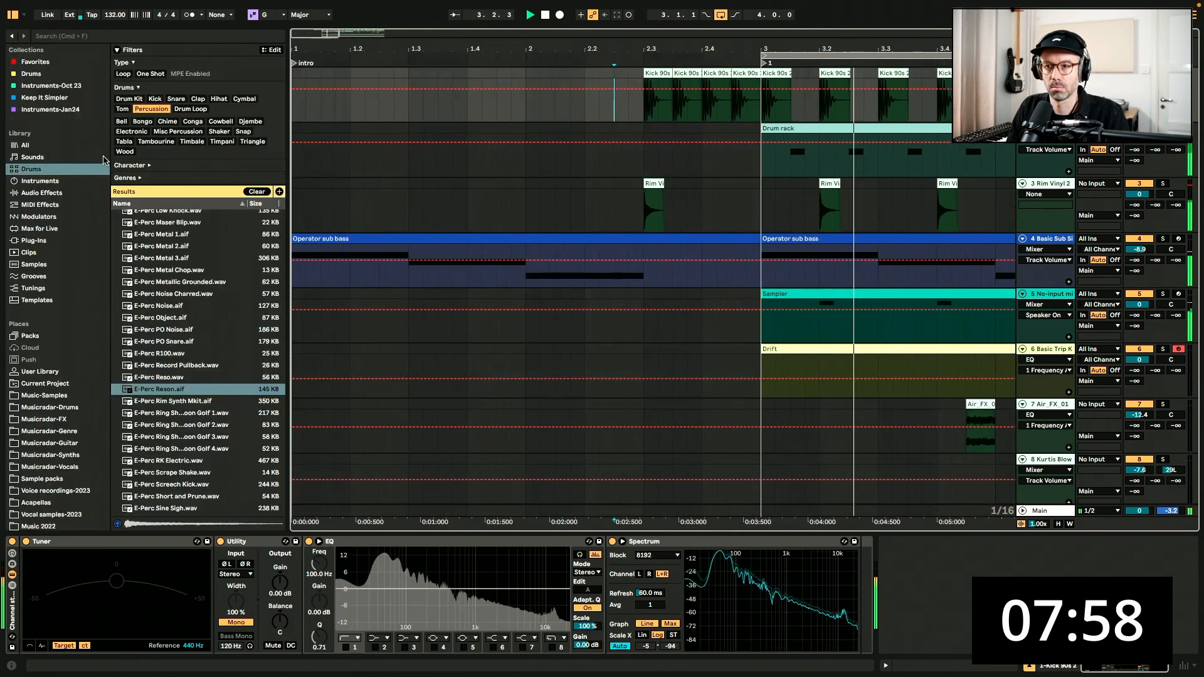
left_click(571, 86)
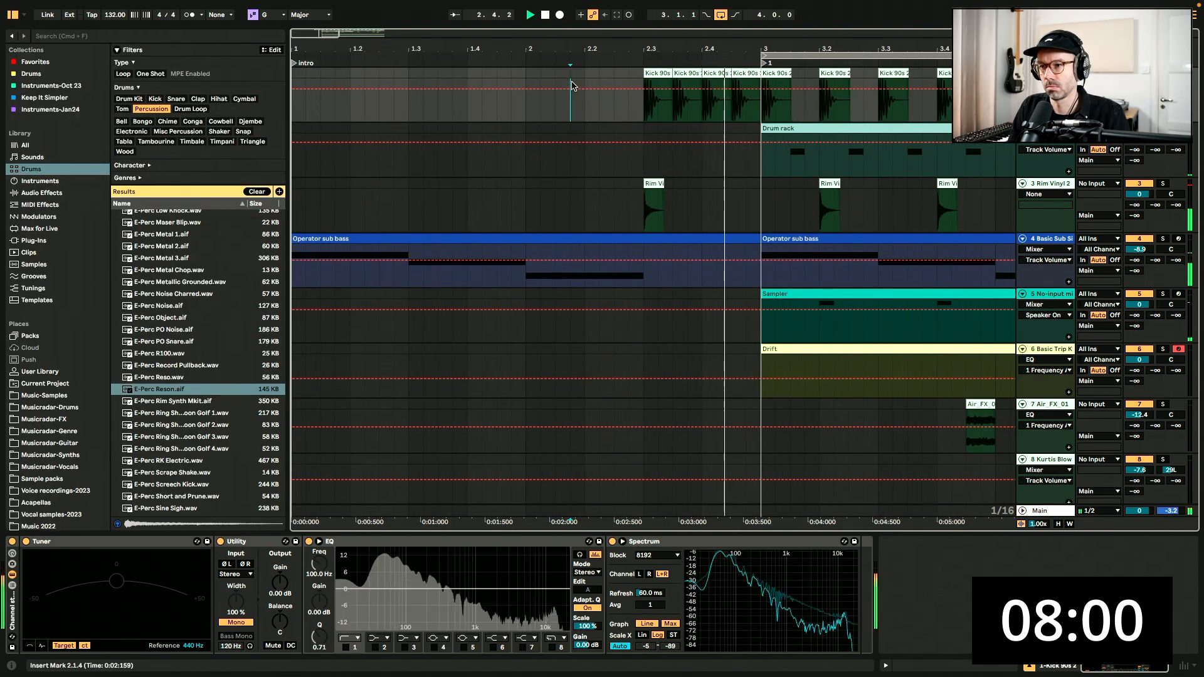
left_click(79, 197)
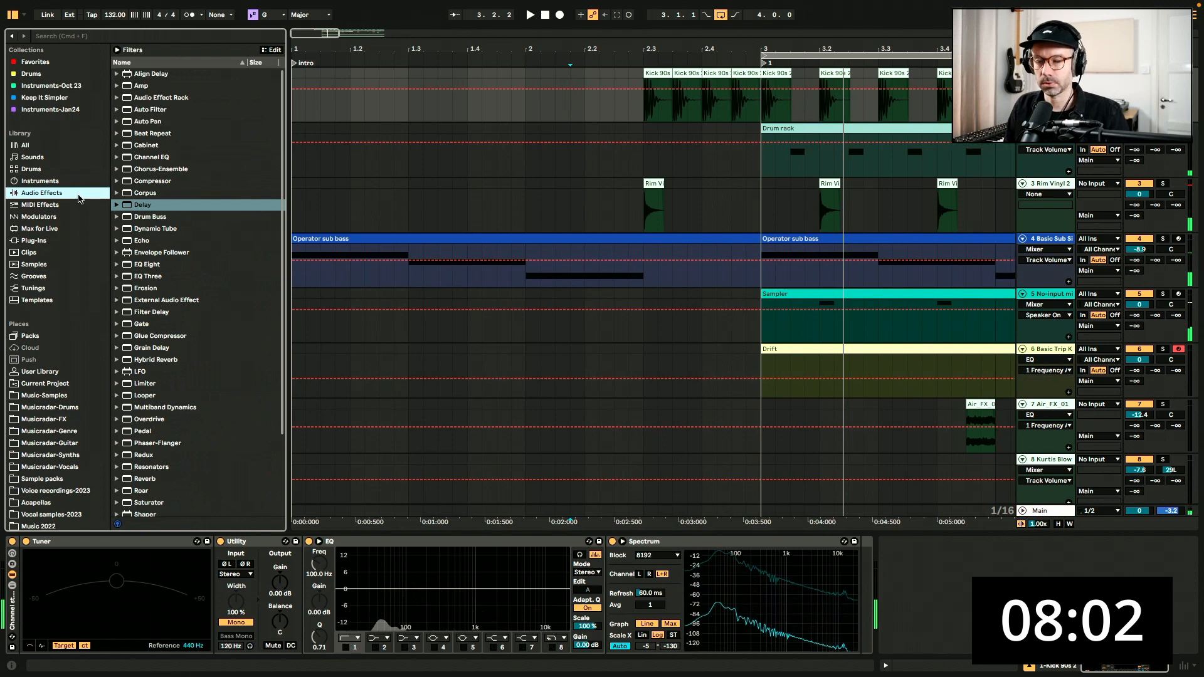
left_click(148, 110)
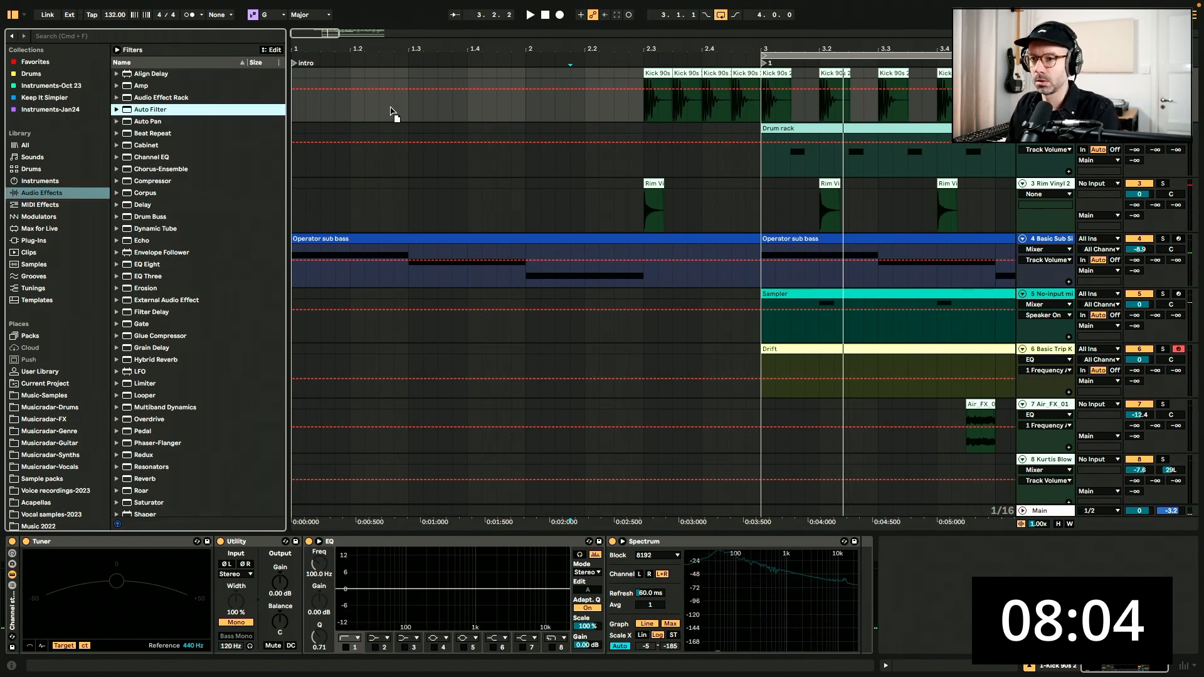
left_click_drag(391, 112, 454, 256)
left_click_drag(898, 538, 618, 552)
Show the Auto Filter's on/off automation in a new lane and set it to high-pass, 758 Hz, 35% resonance
right_click(613, 543)
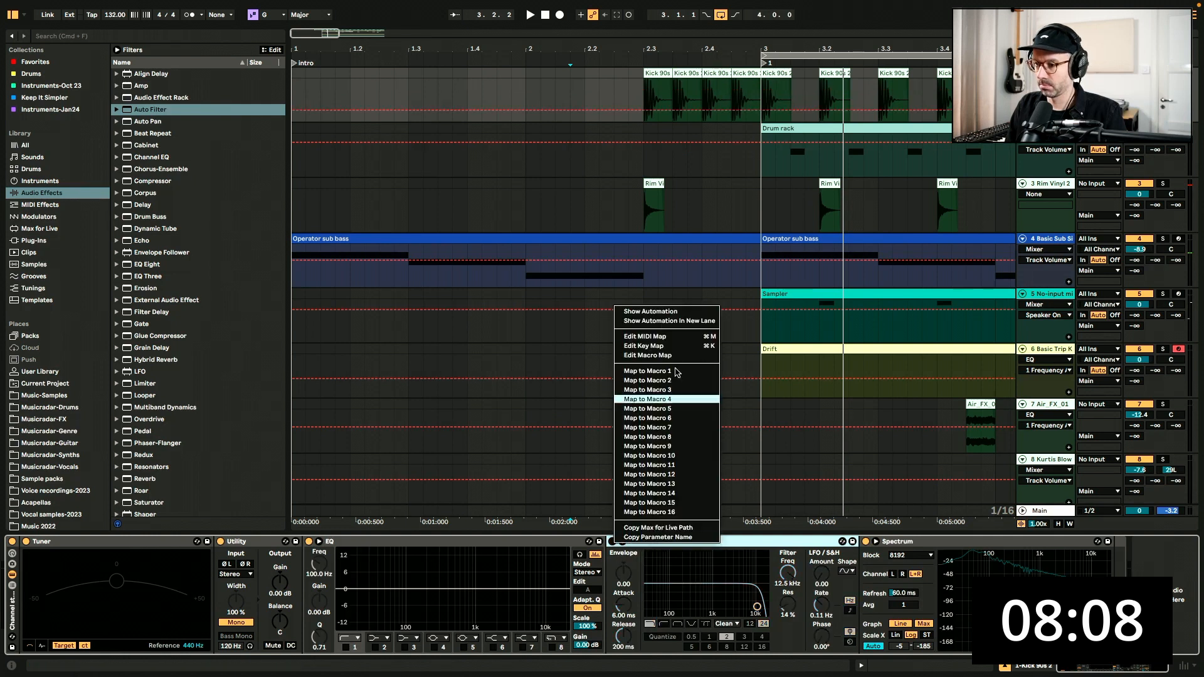
left_click(679, 321)
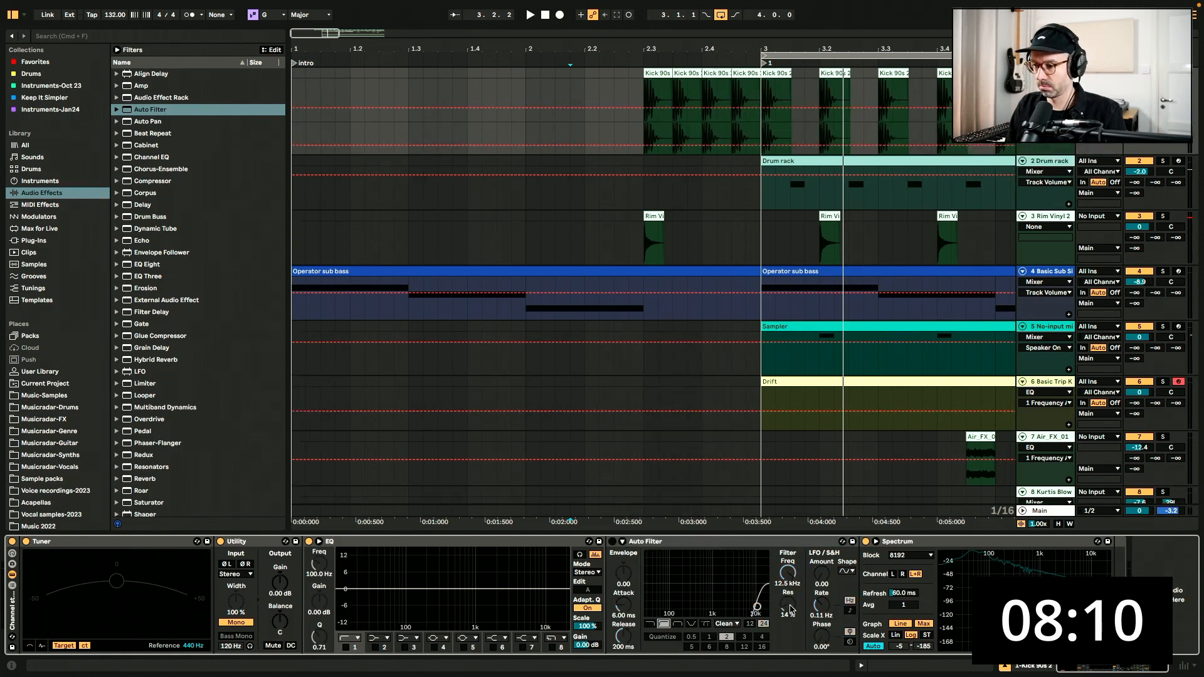
mouse_move(790, 606)
left_mouse_down()
mouse_move(789, 585)
mouse_move(788, 624)
left_mouse_up()
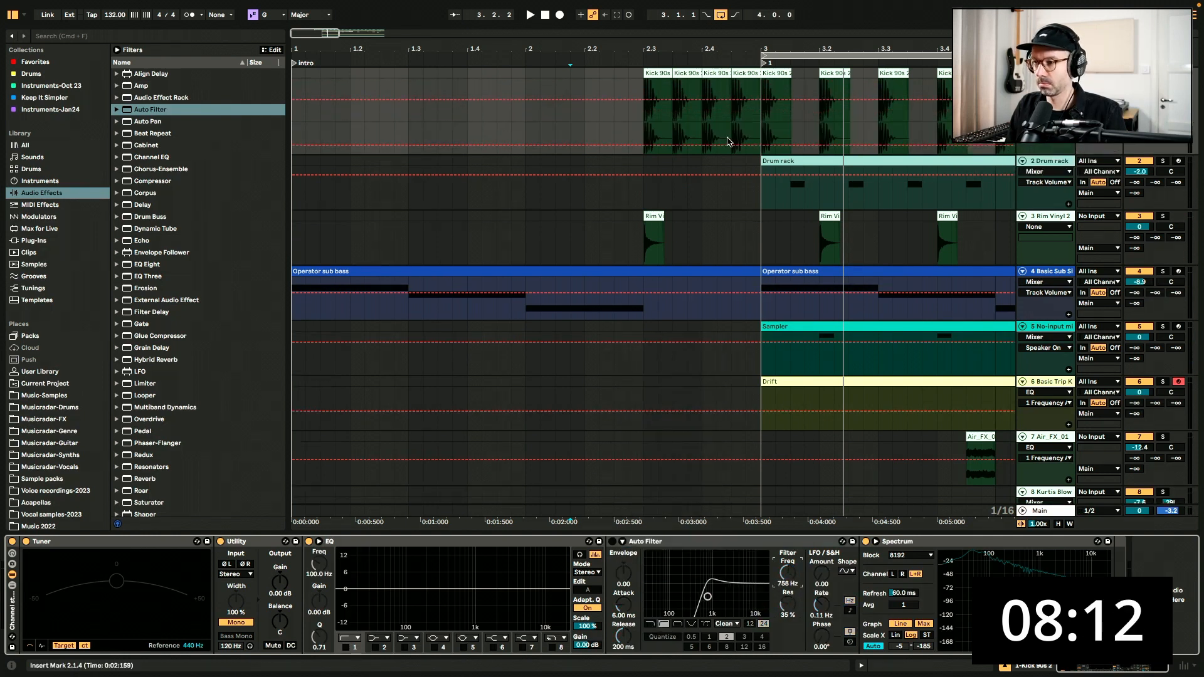
Automate the kick's Auto Filter to be on until bar 3 and off from there, and hide the browser
left_click(762, 145)
left_click_drag(761, 145, 760, 130)
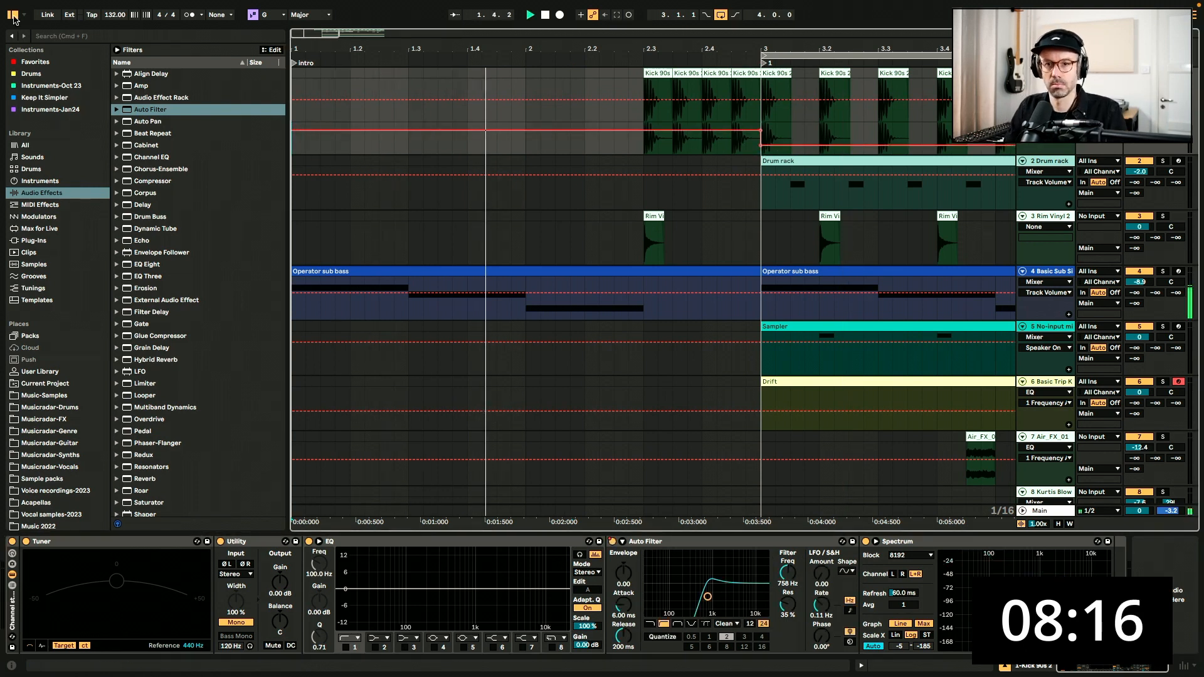
left_click(12, 15)
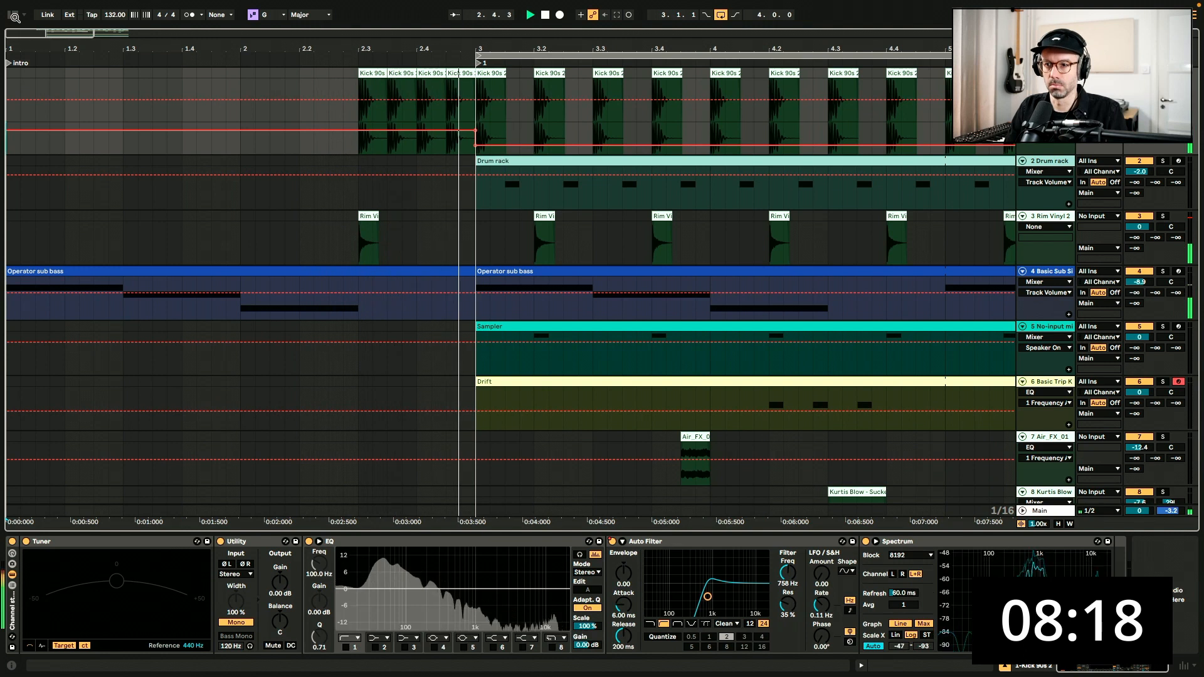
Loop bars 5 to 7, duplicate that two-bar section across all tracks to bar 7, and extend the loop to bar 9
key("minus")
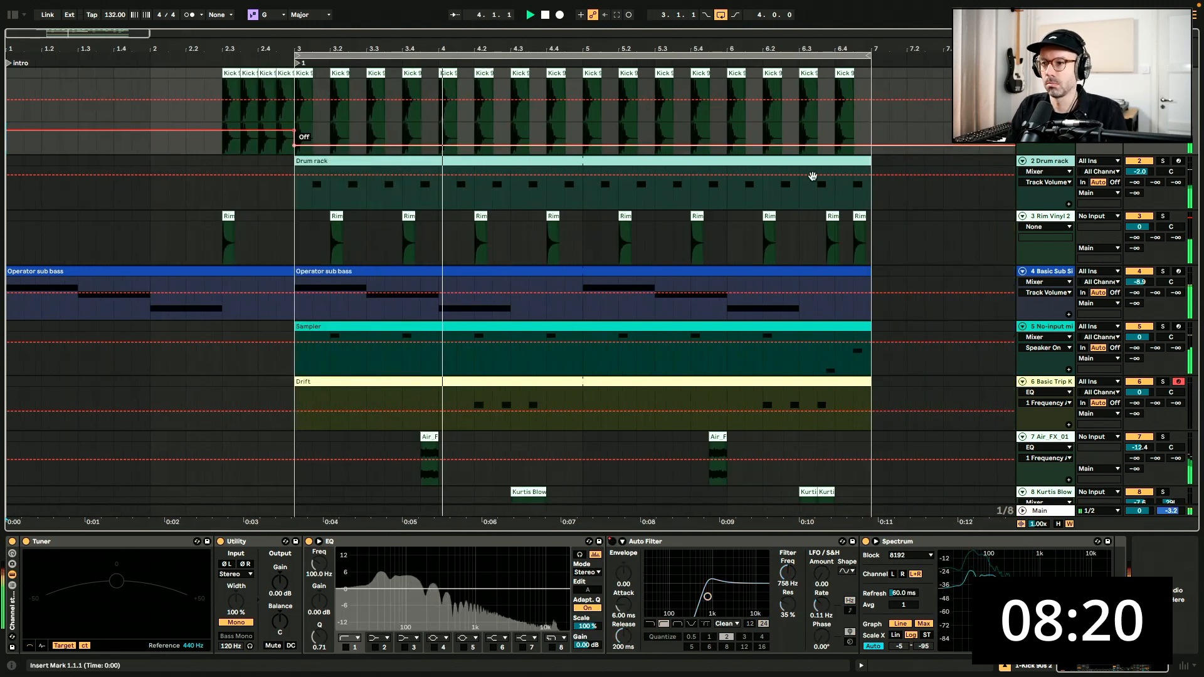
mouse_move(583, 194)
left_mouse_down()
mouse_move(928, 198)
mouse_move(590, 210)
left_mouse_up()
key("shift+super+l")
key("super+l")
key("shift+super+l")
key("super+d")
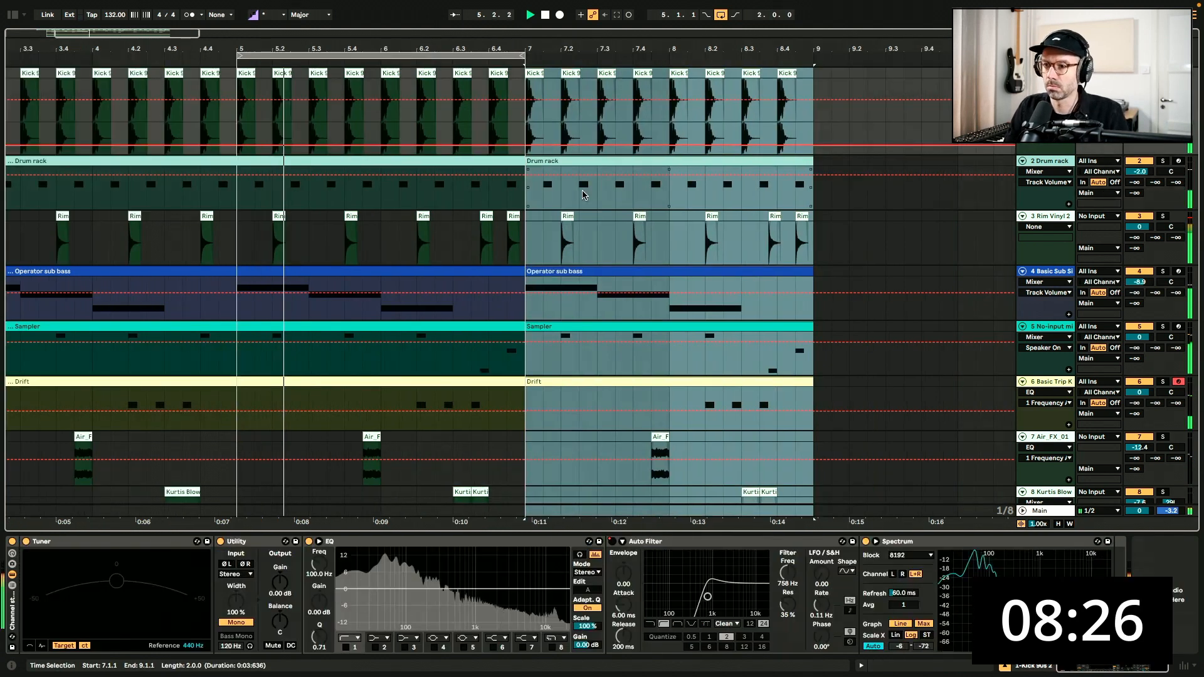
left_click_drag(524, 56, 814, 58)
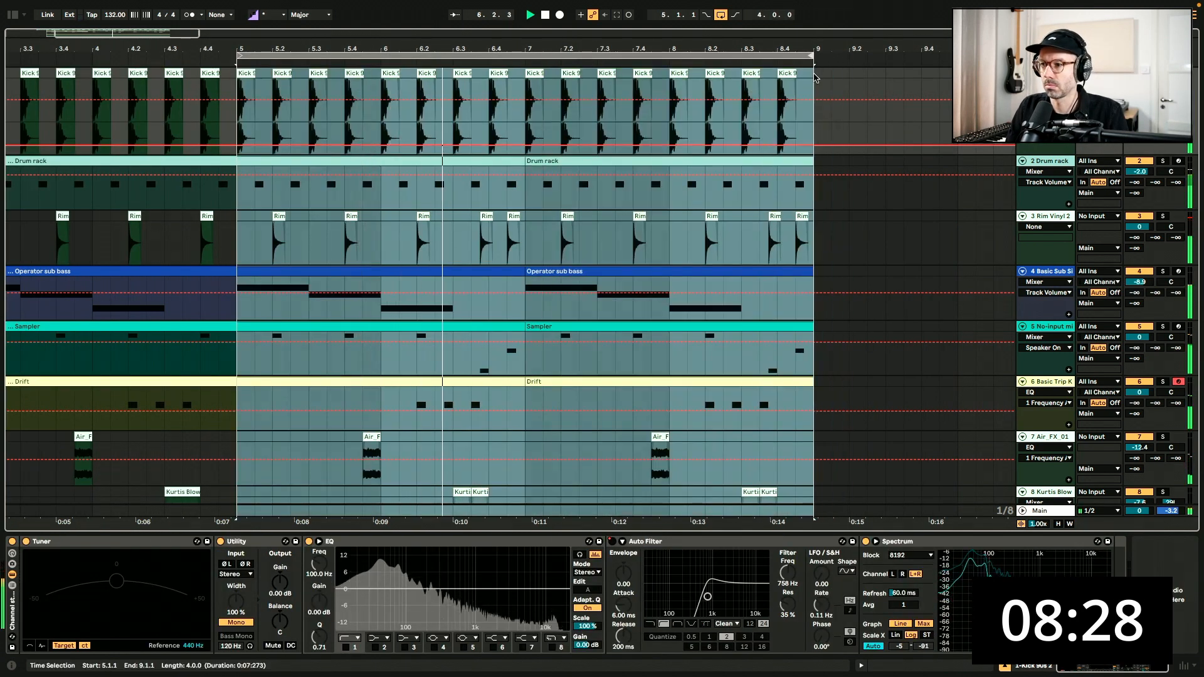
Add a locator at bar 7 and automate the kick's Auto Filter to switch on from that point
left_click(553, 161)
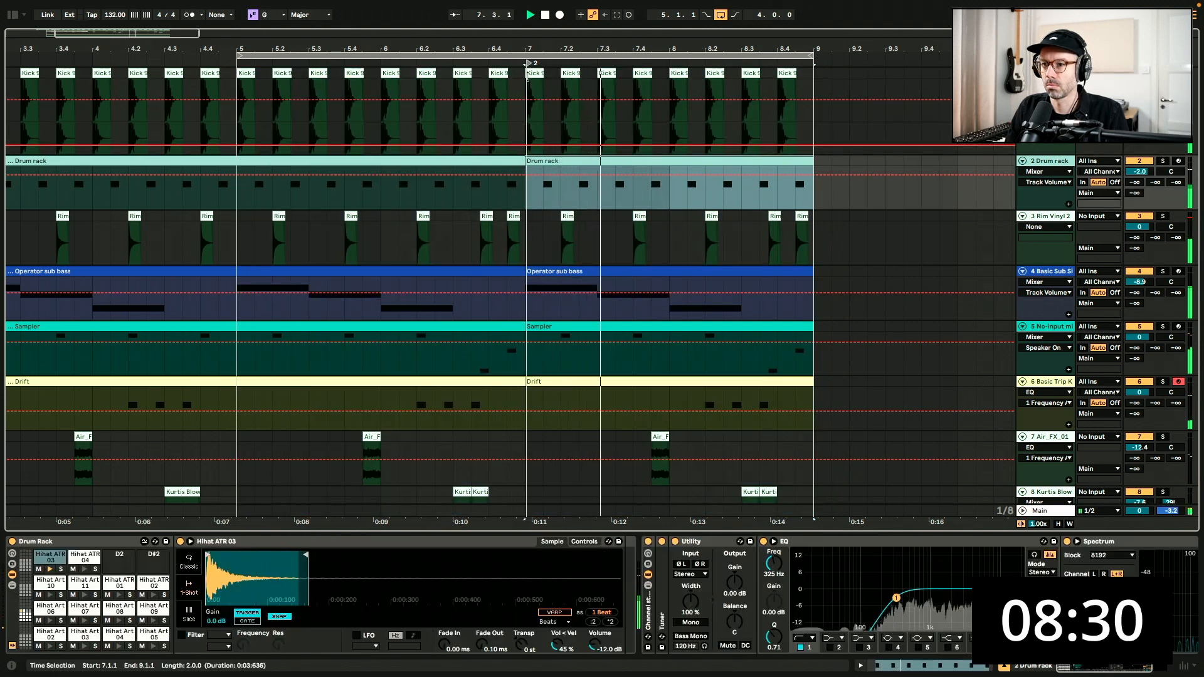
key("space")
left_click_drag(523, 63, 527, 64)
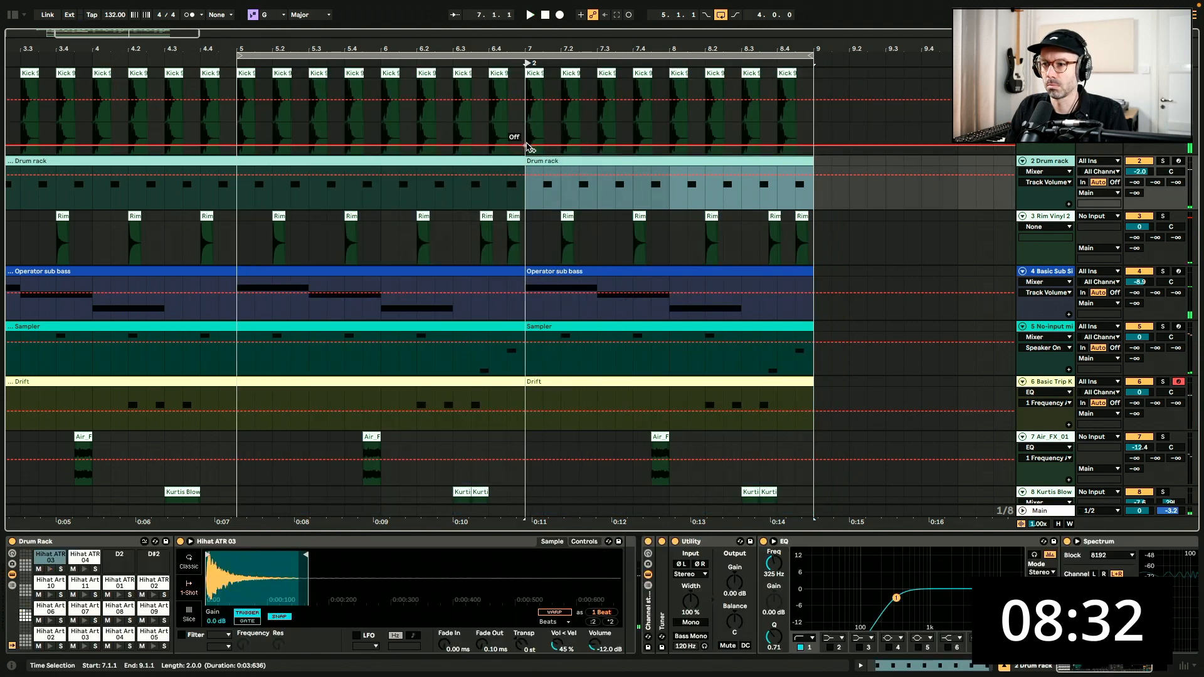
left_click(526, 145)
double_click(525, 130)
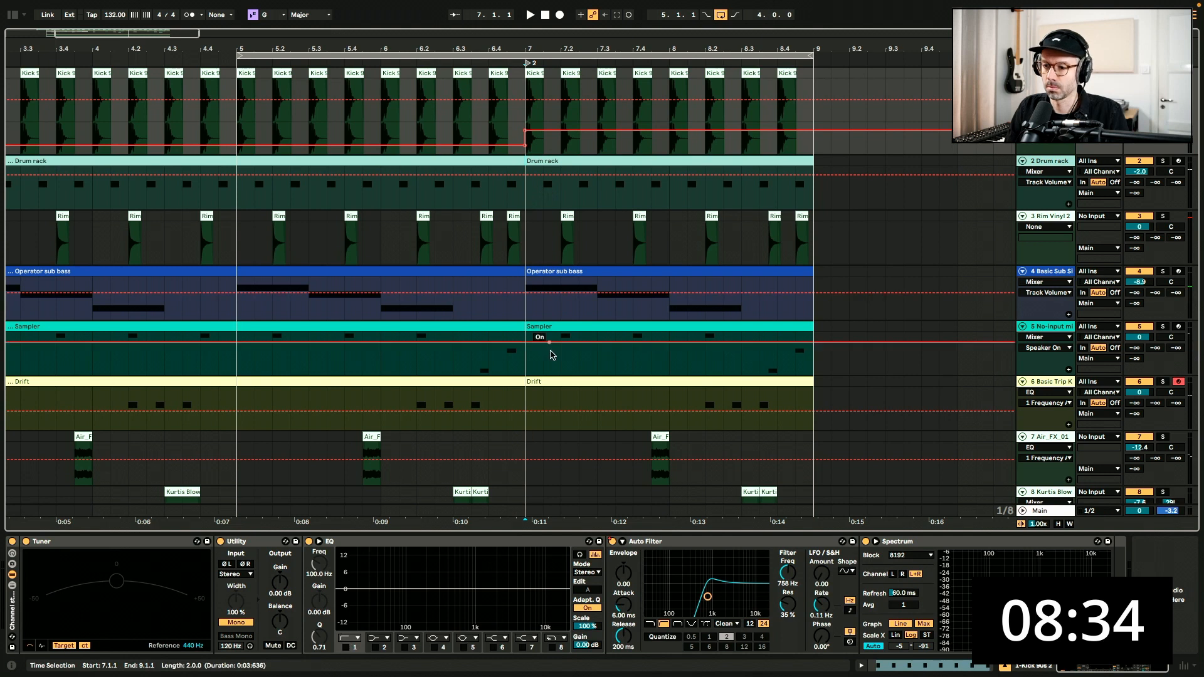
Try removing the keys clip on track 6 from bars 7 to 9
left_click_drag(528, 352, 562, 387)
left_click(461, 399)
key("minus")
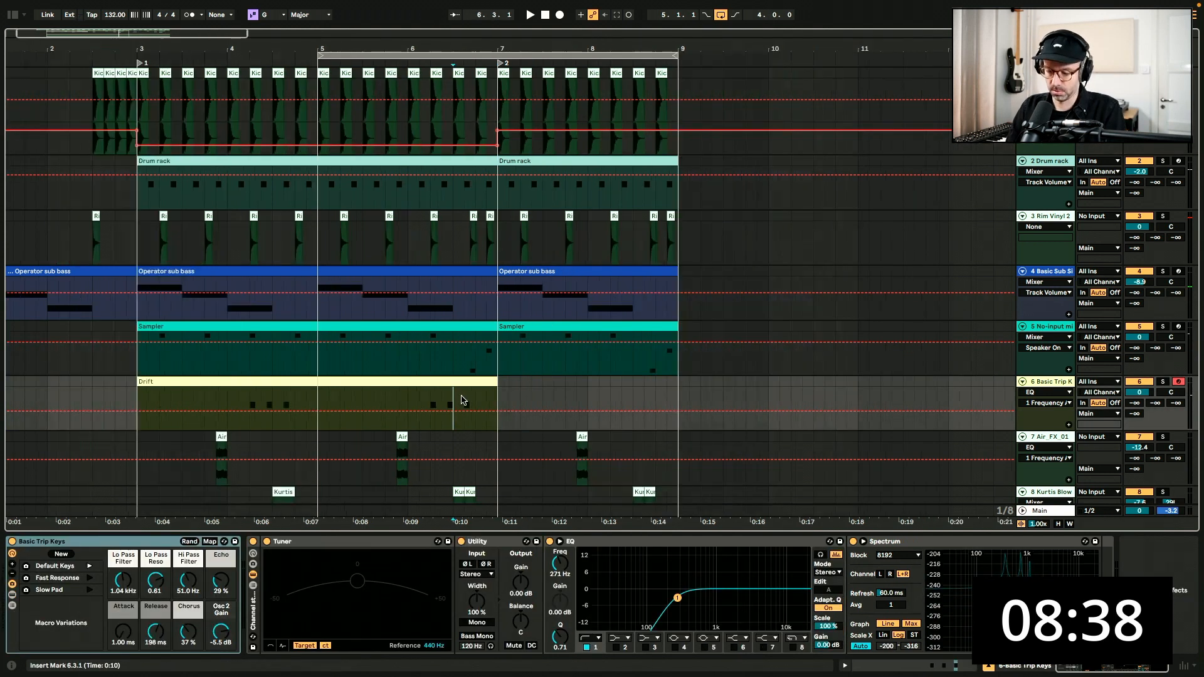
Extend the loop back to bar 3 and deactivate the sub bass clip from bar 7 to bar 9
left_click_drag(233, 55, 121, 58)
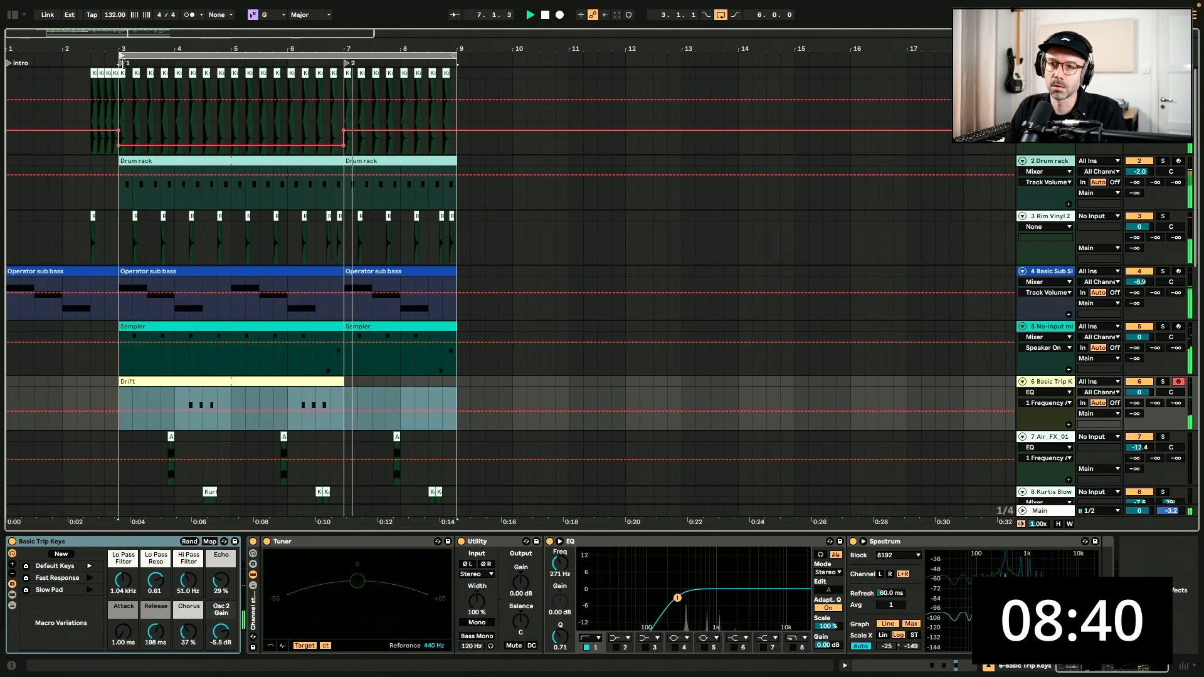
key("w")
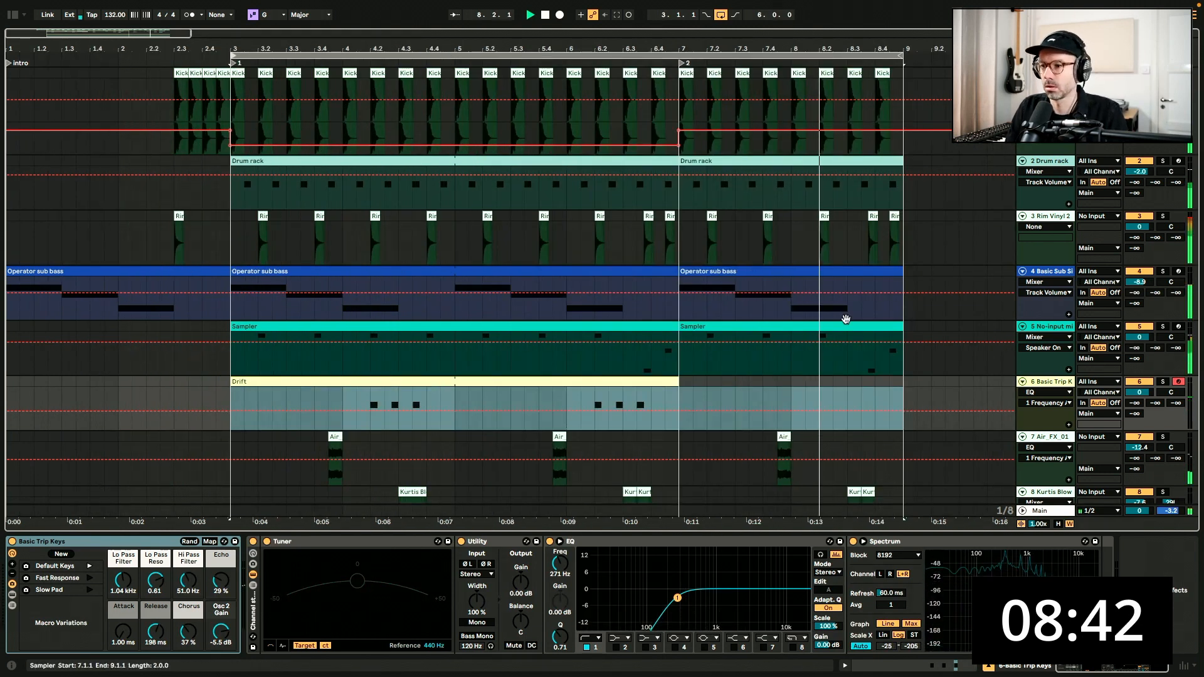
left_click_drag(680, 295, 914, 296)
key("0")
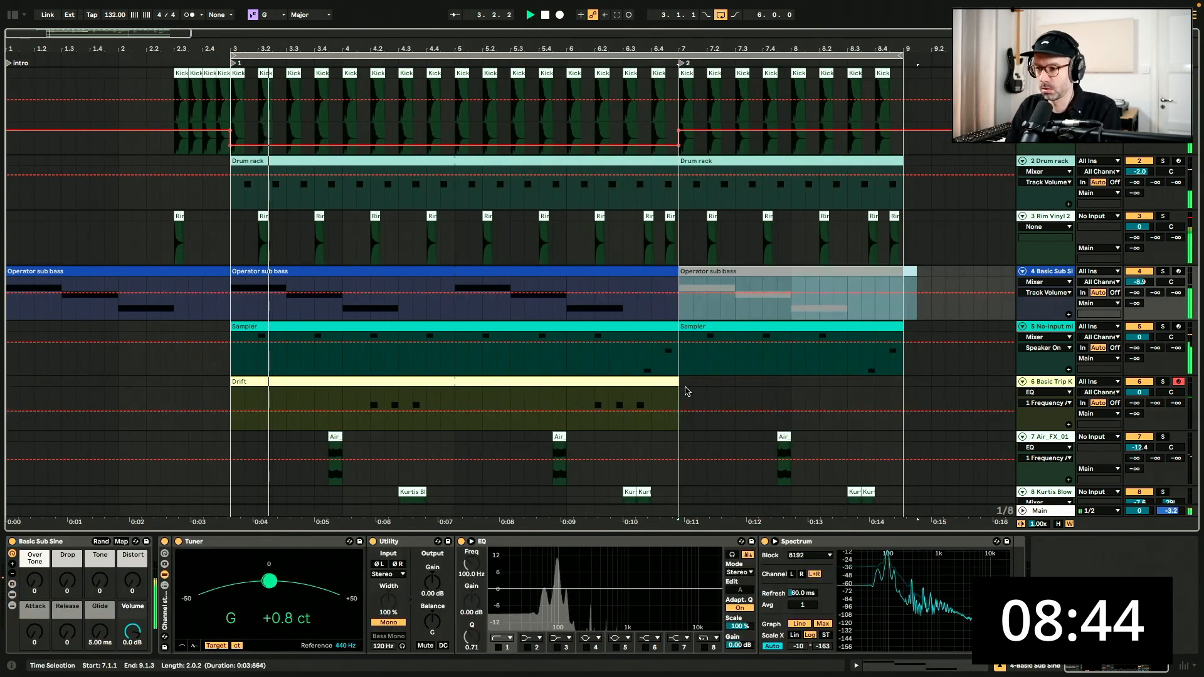
Extend the keys clip on track 6 to bar 9 and delete the E-Perc hit at 8.3 on track 12
left_click_drag(679, 383, 903, 382)
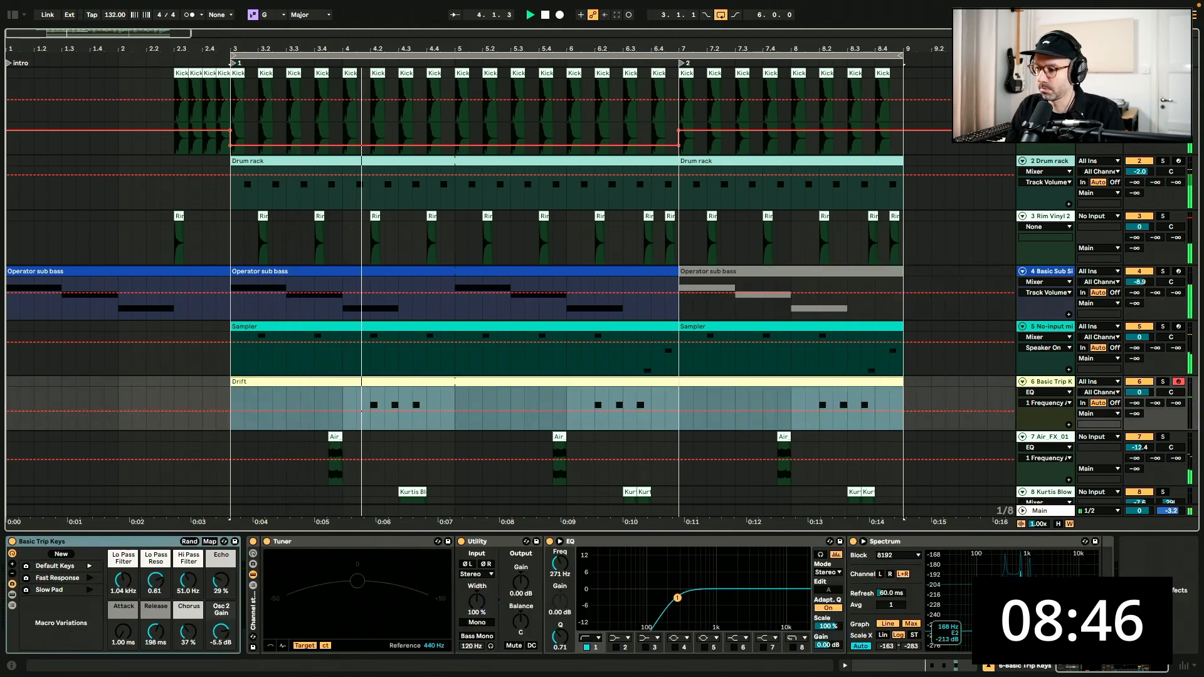
left_click(988, 668)
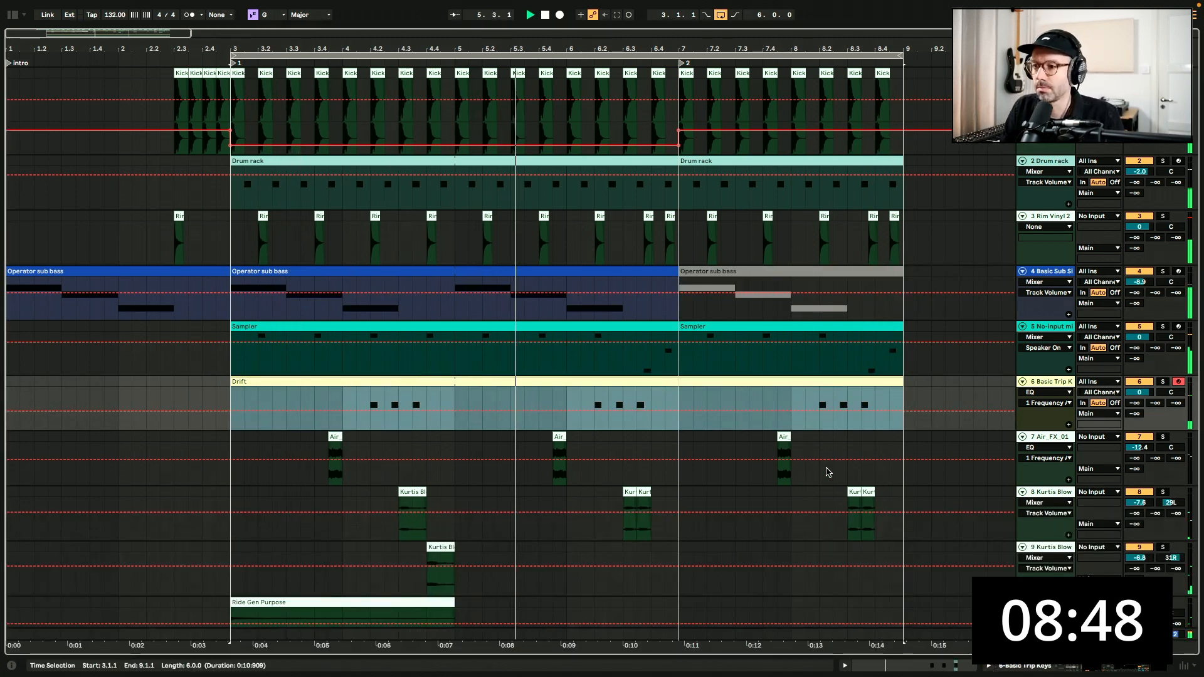
scroll(788, 480, "down", 5)
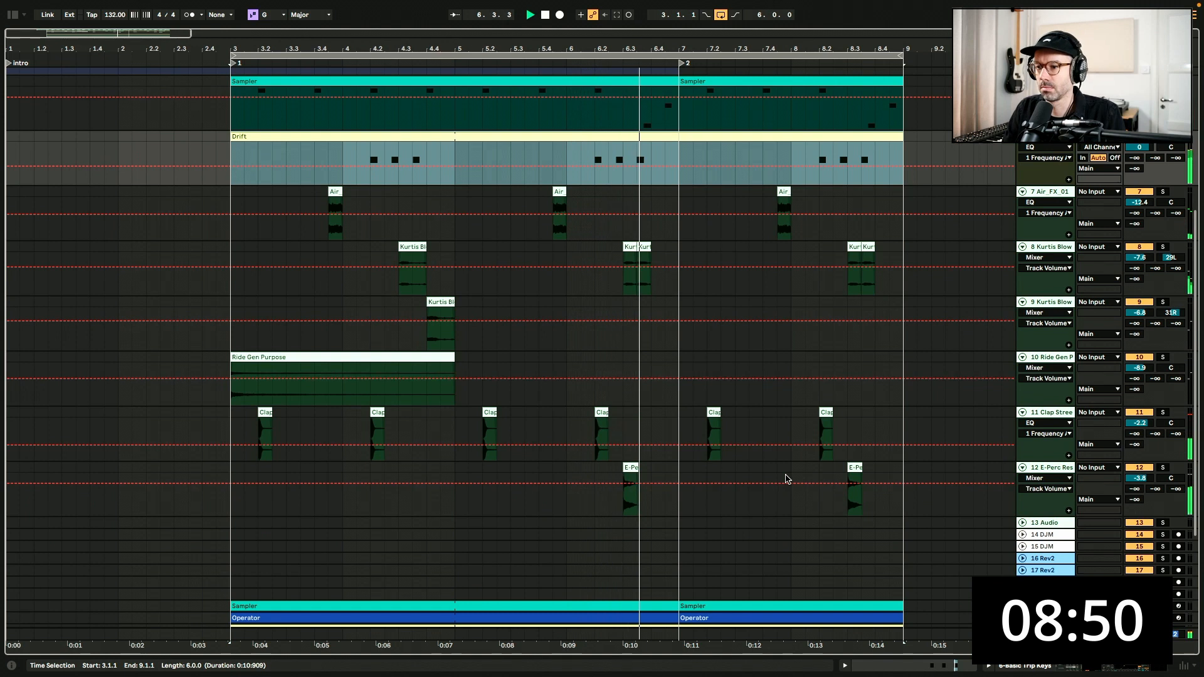
left_click(856, 469)
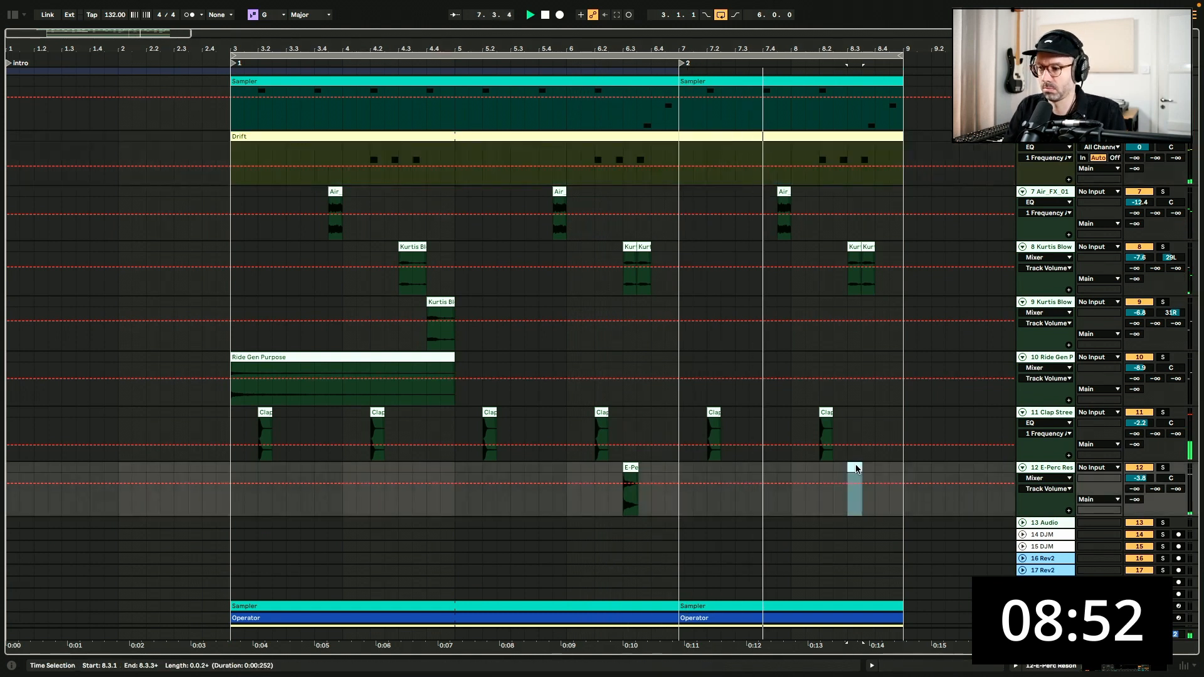
scroll(857, 469, "up", 2)
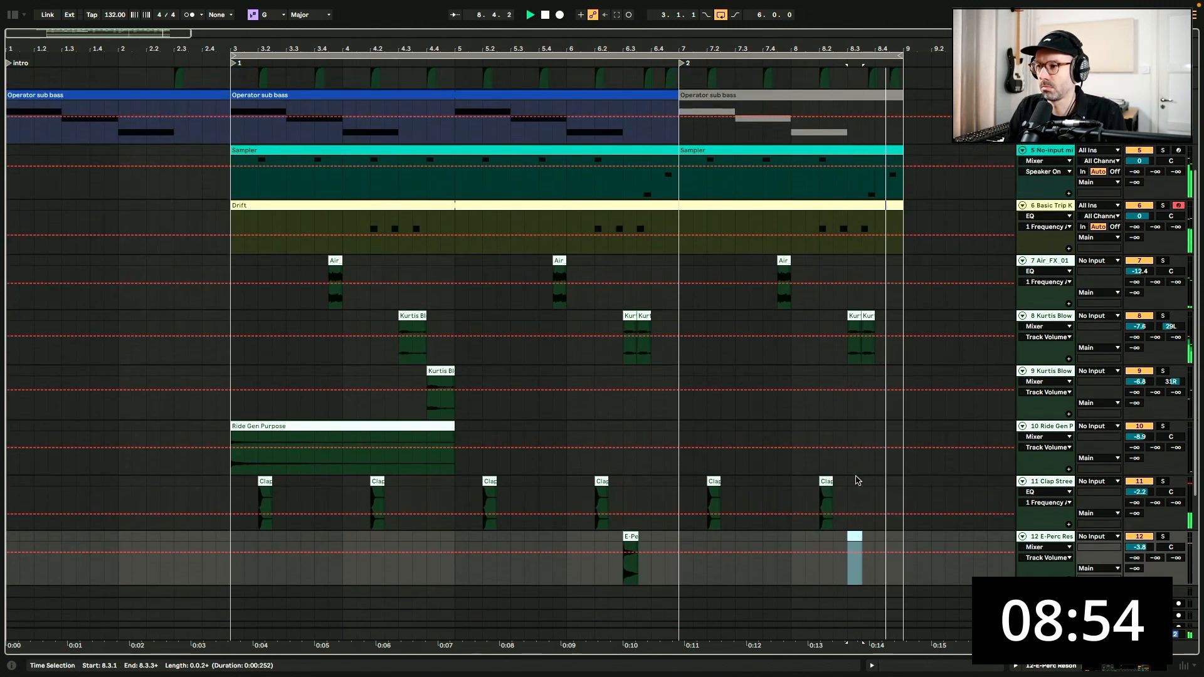
scroll(858, 481, "up", 5)
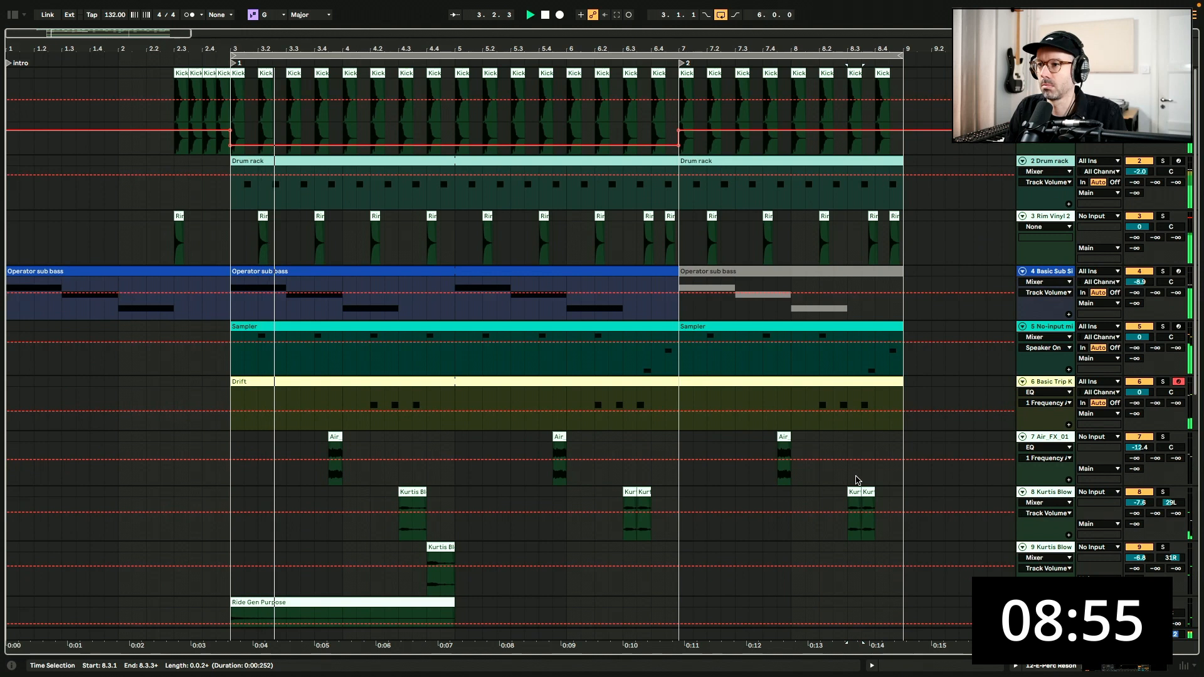
left_click(678, 248)
key("super+s")
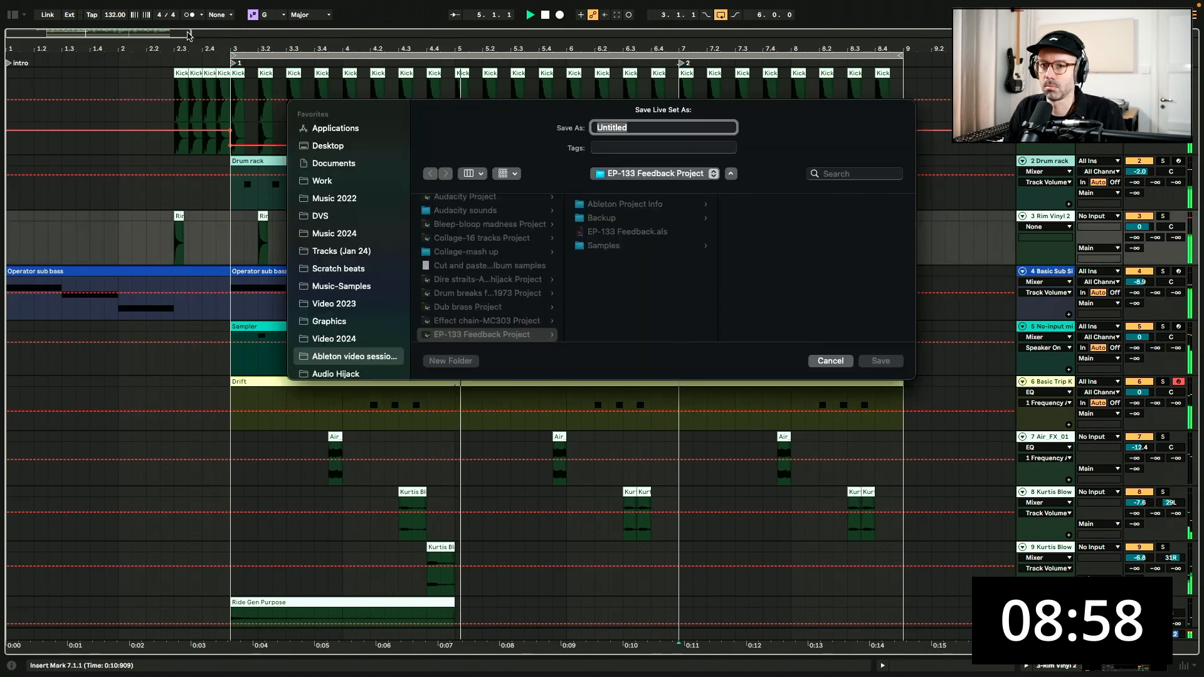
key("Escape")
Browse Musicradar-FX to the FX folder of musicradar-sci-fi-samples and preview Alarm_06, Alarm_01 and 60s_Tape_Delay_Feedback
left_click_drag(190, 35, 178, 39)
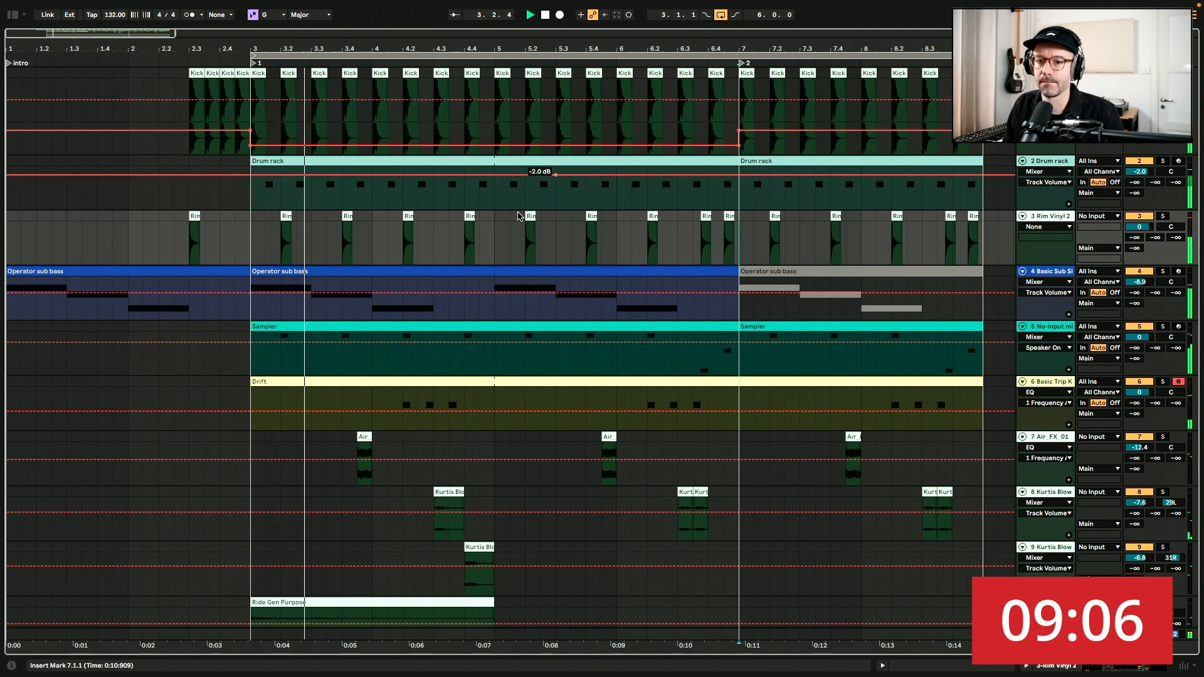
scroll(1064, 518, "down", 6)
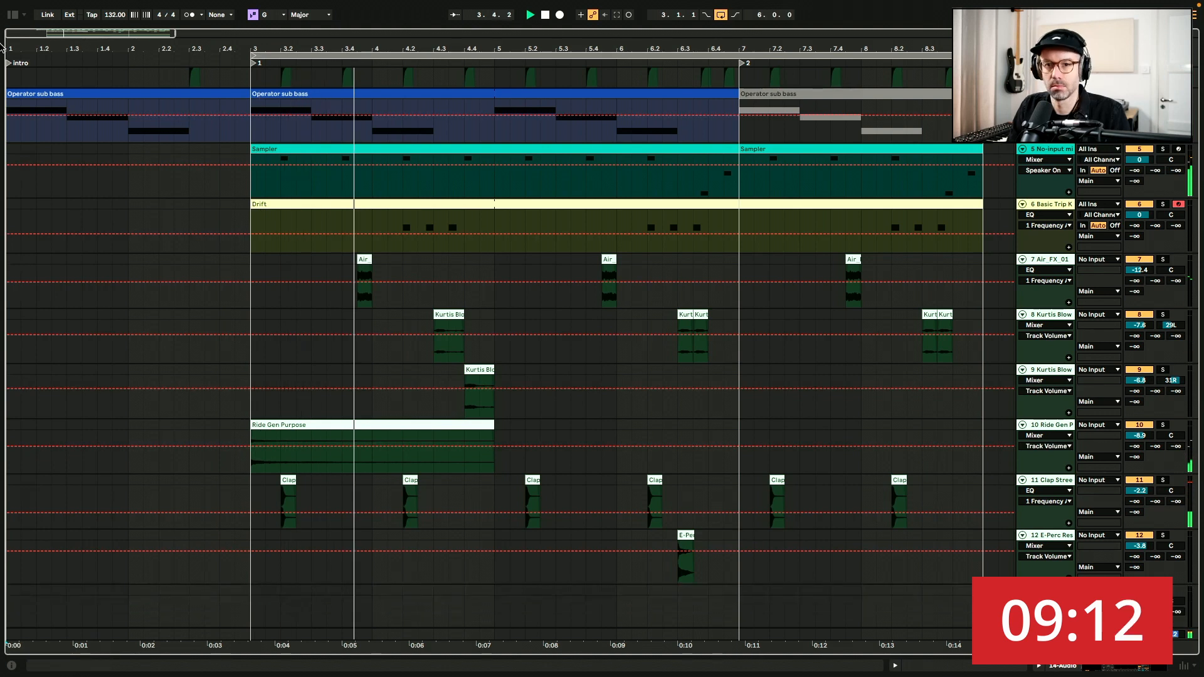
left_click(15, 15)
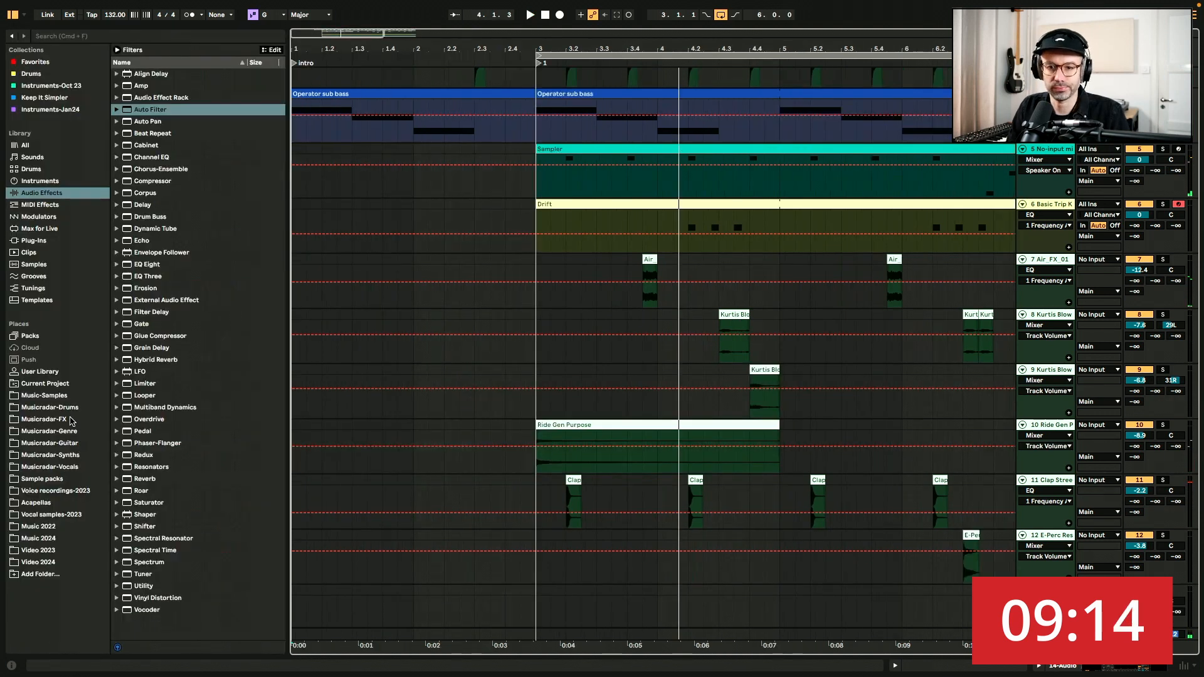
left_click(72, 421)
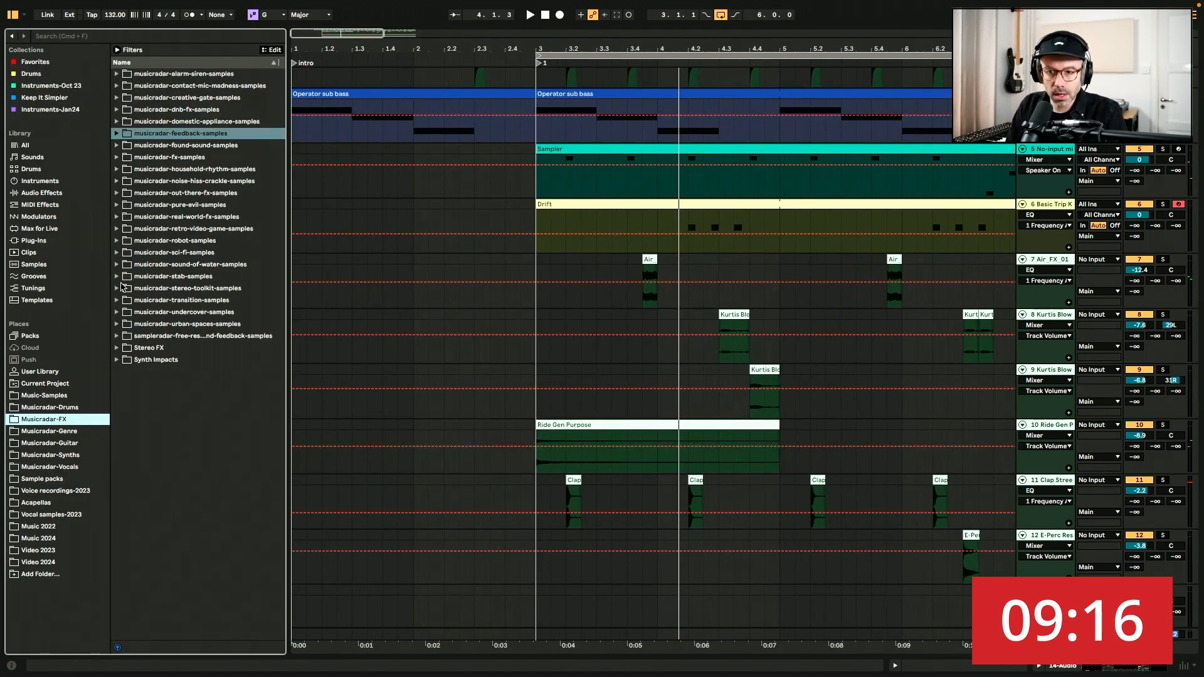
left_click(116, 254)
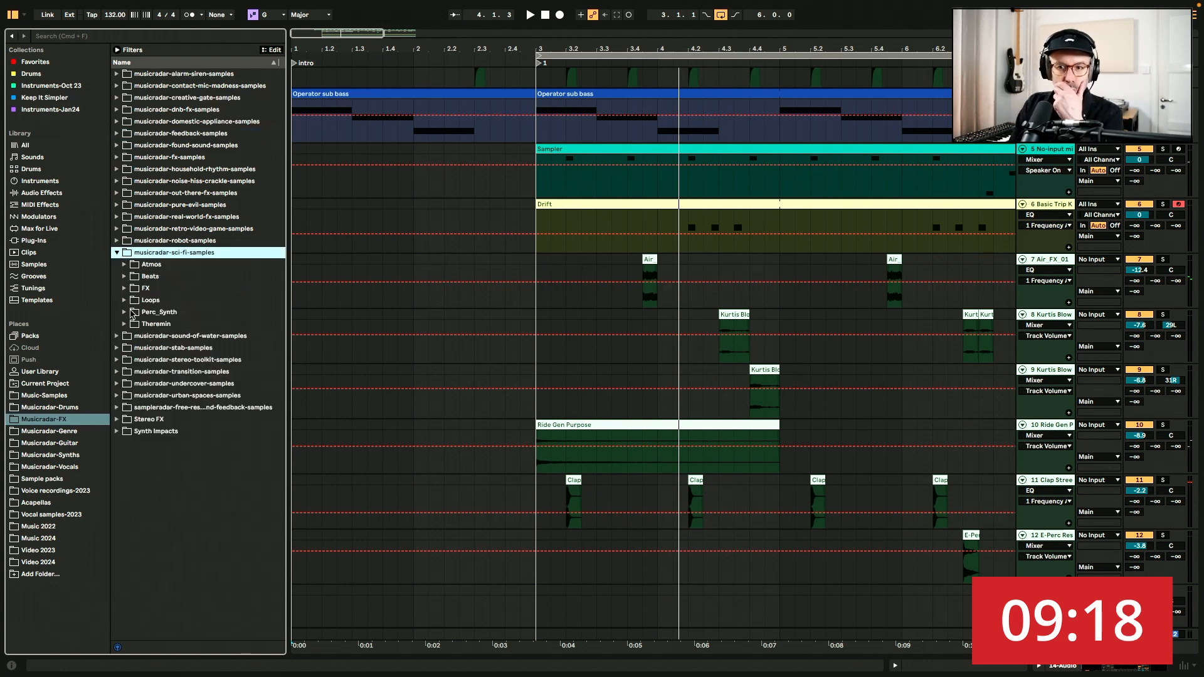
left_click(125, 289)
left_click(180, 373)
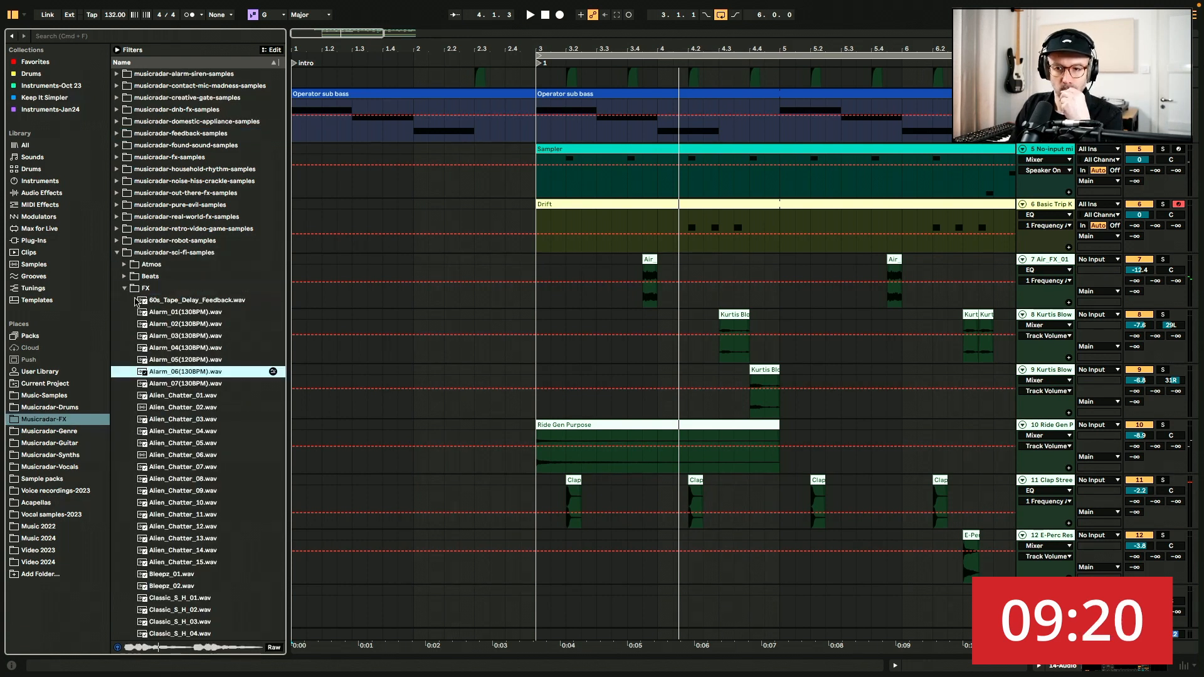
left_click(153, 312)
left_click(155, 301)
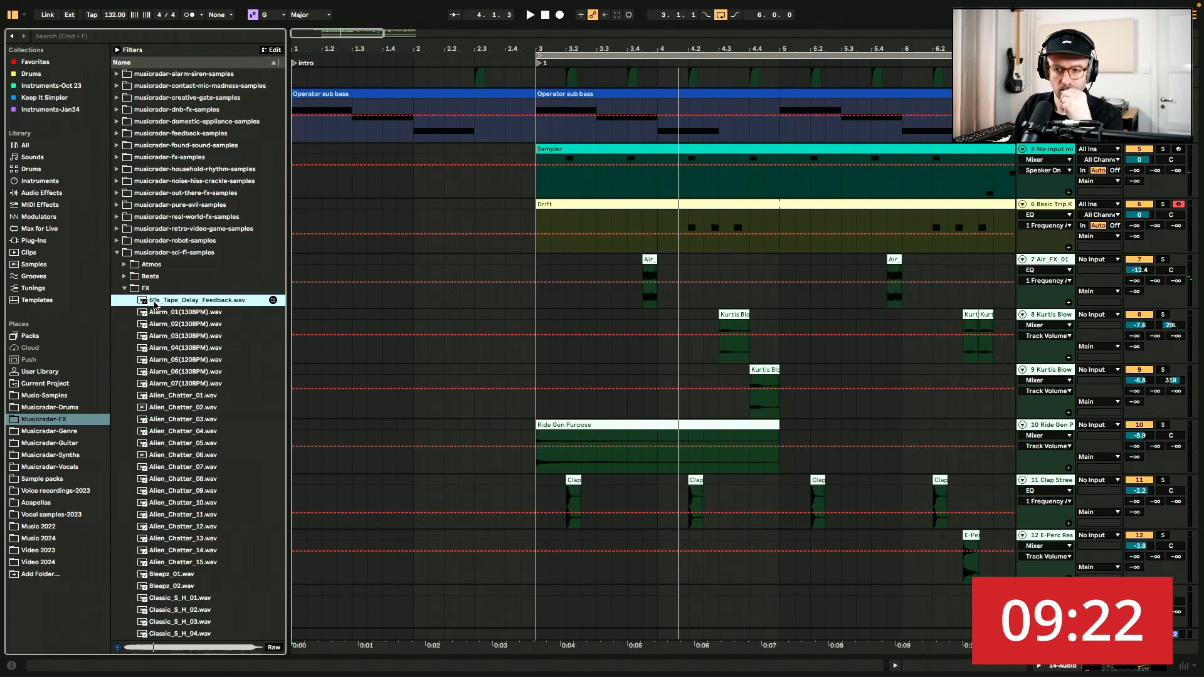
Place 60s_Tape_Delay_Feedback.wav at bar 1 on track 13 and set the track volume to -21.2 dB during playback
scroll(368, 387, "down", 5)
left_click_drag(202, 302, 293, 452)
key("space")
left_click_drag(1140, 433, 1140, 472)
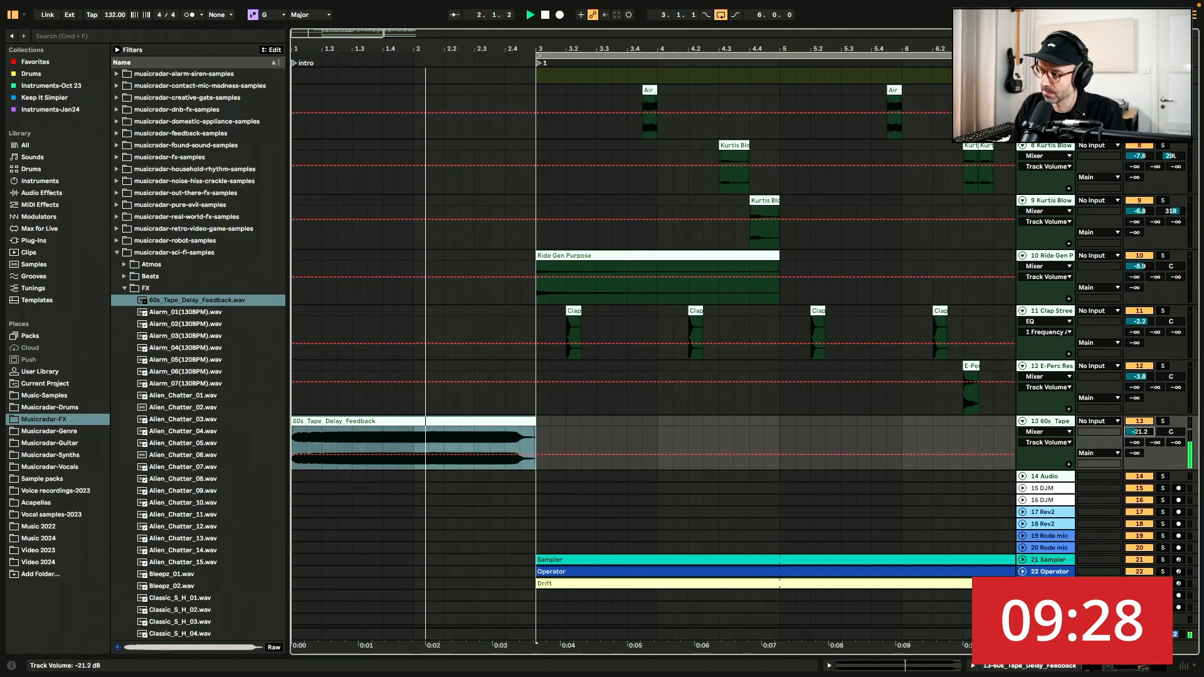
Enable a low-cut filter in band 1 of track 13's EQ and set its frequency to 677 Hz
left_click(1029, 666)
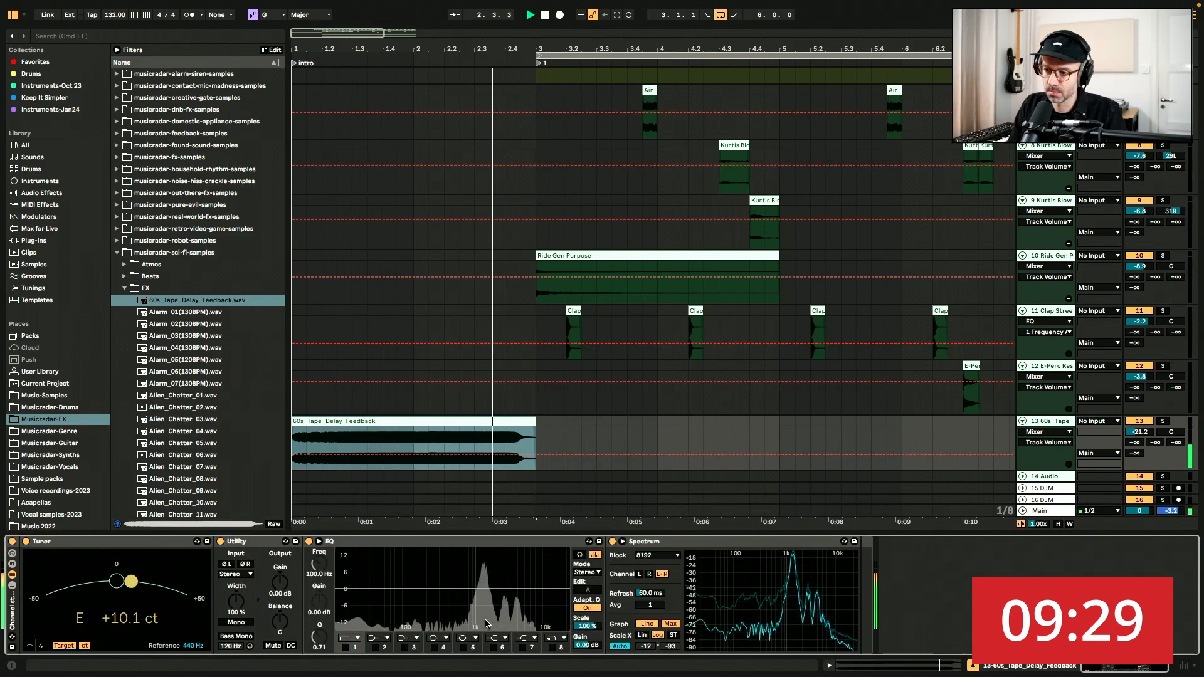
left_click(346, 648)
key("space")
left_click_drag(407, 598, 464, 598)
Add Auto Pan before Spectrum on track 13 with 0° phase, 100% amount and a tempo-synced rate of 1/16
left_click(48, 194)
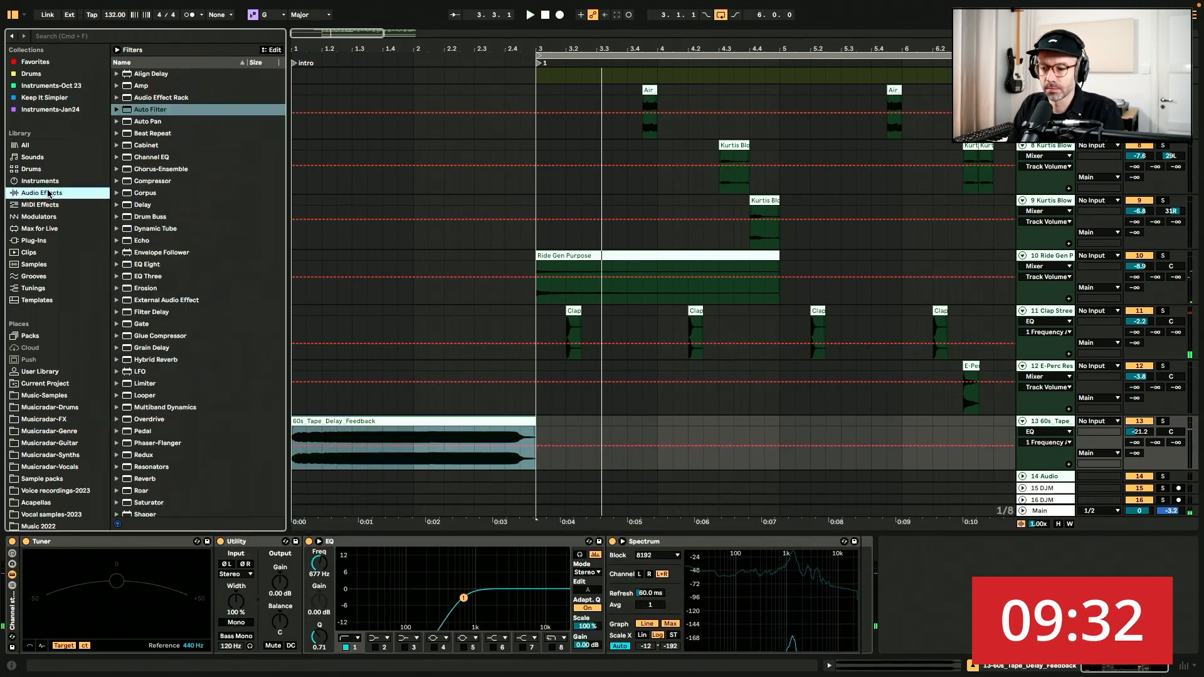
left_click(155, 122)
left_click_drag(482, 467, 554, 598)
left_click_drag(909, 541, 612, 558)
left_click_drag(685, 606, 685, 665)
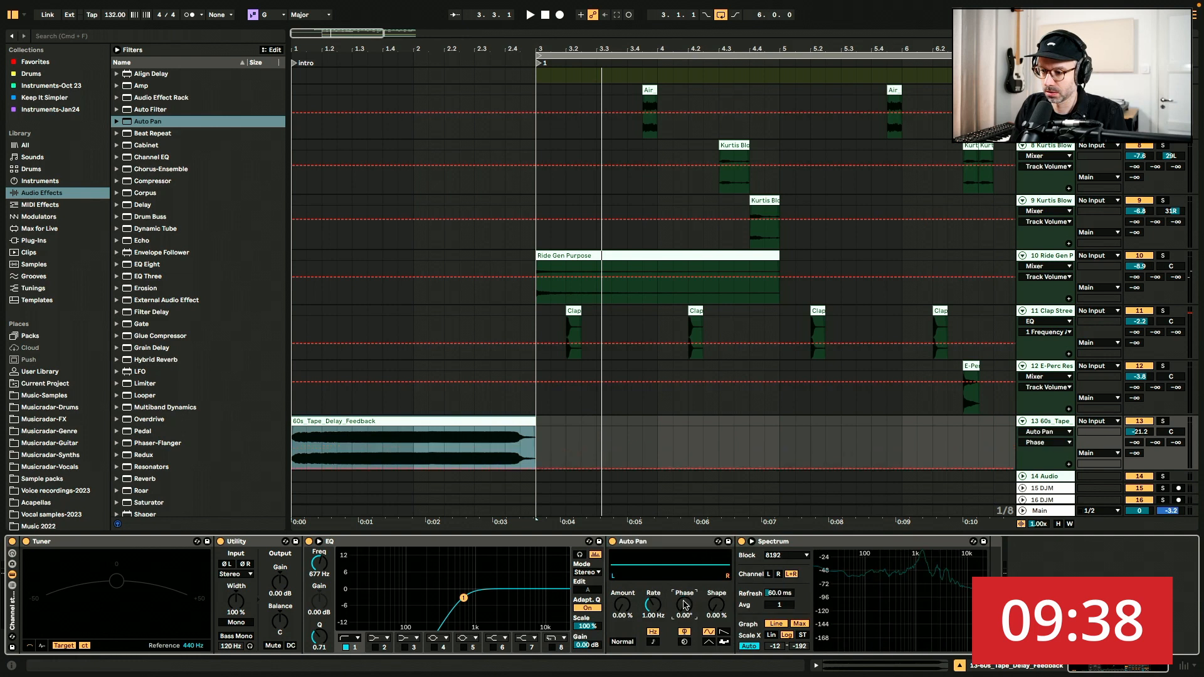
left_click_drag(621, 605, 622, 608)
key("space")
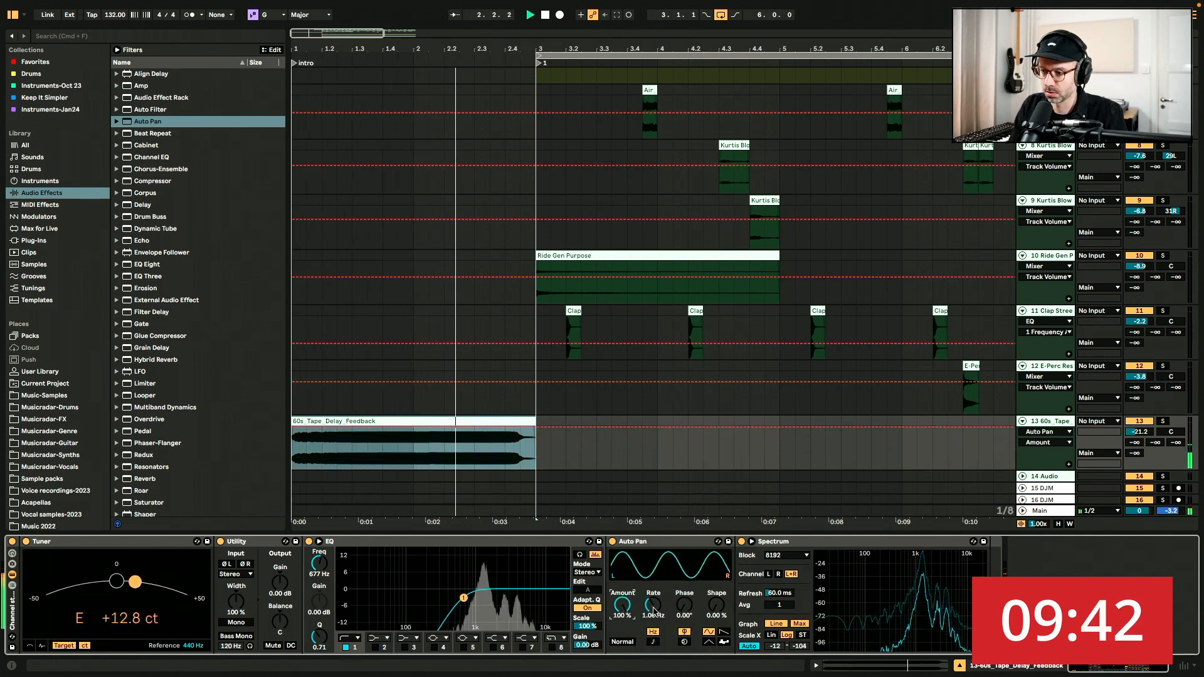
left_click(652, 641)
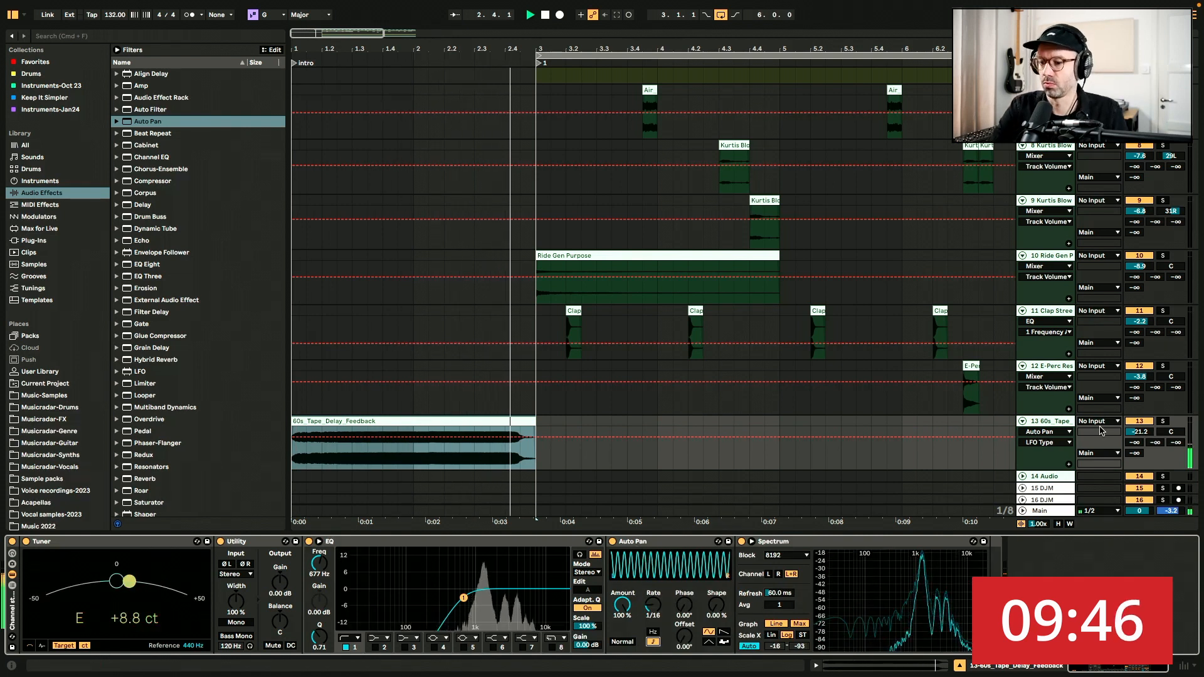
Automate track 13's Utility gain to fall gradually from bar 1 to bar 3, and raise the track volume slightly
key("space")
right_click(274, 597)
left_click(389, 348)
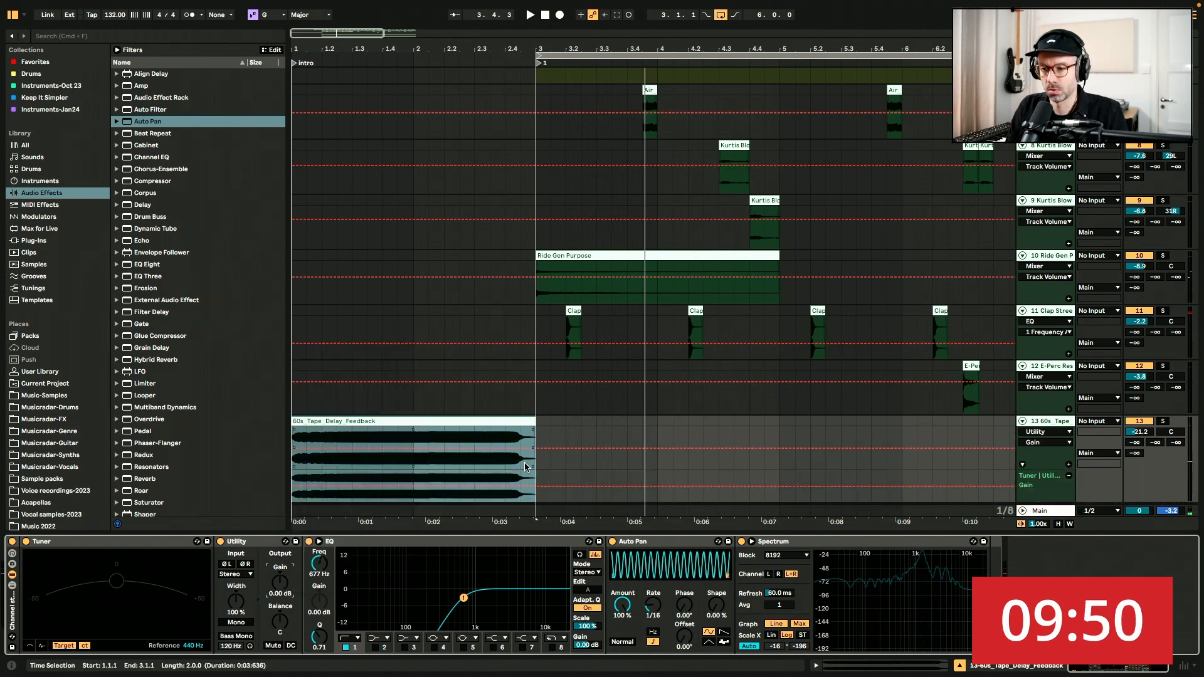
left_click(537, 487)
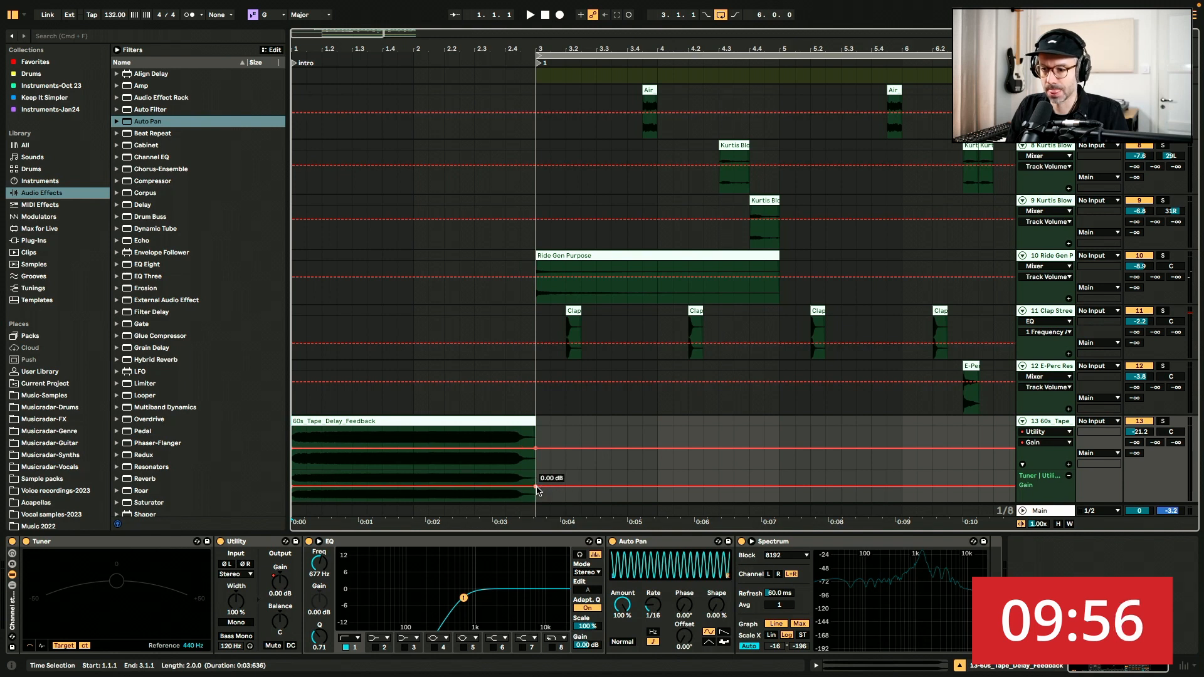
left_click_drag(539, 490, 538, 503)
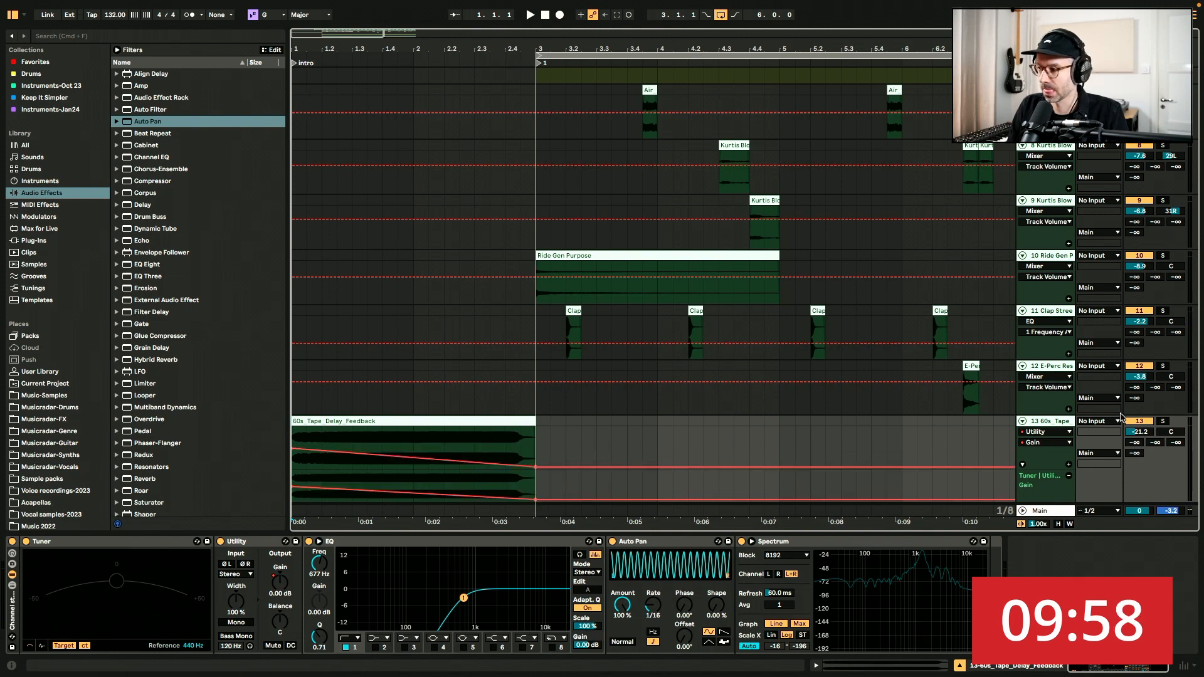
left_click_drag(1135, 434, 1135, 432)
left_click_drag(1134, 432, 1134, 424)
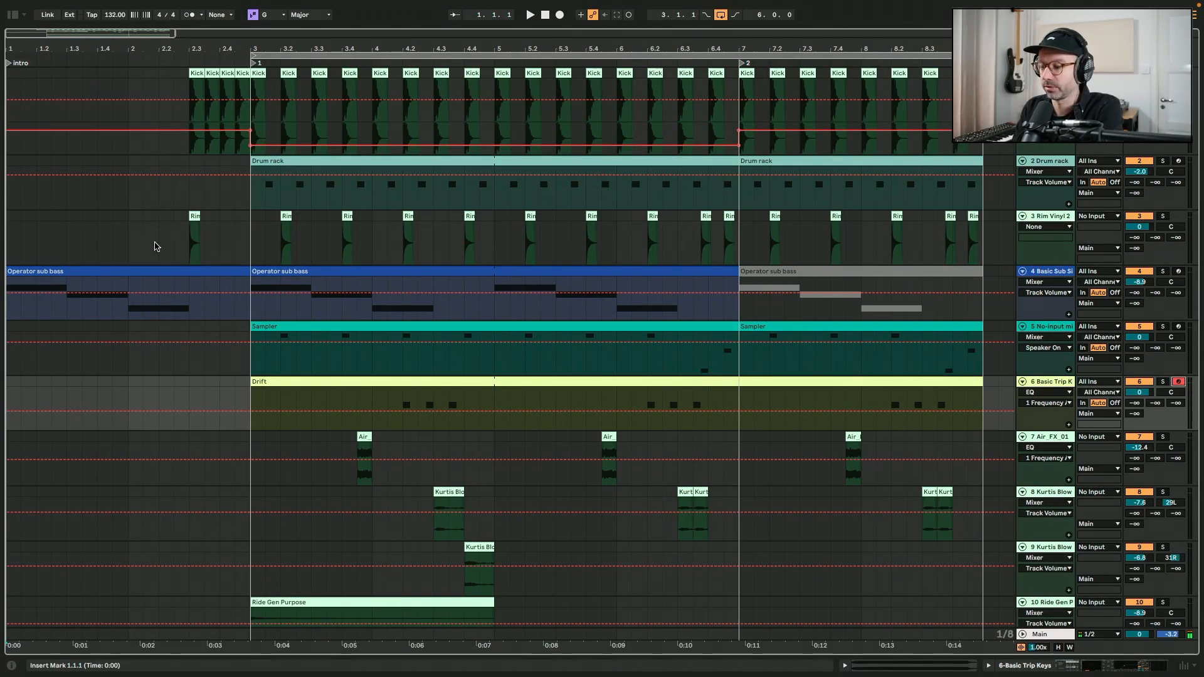
Play the arrangement and review the kick, drum rack and rim parts from bar 3 onward
key("space")
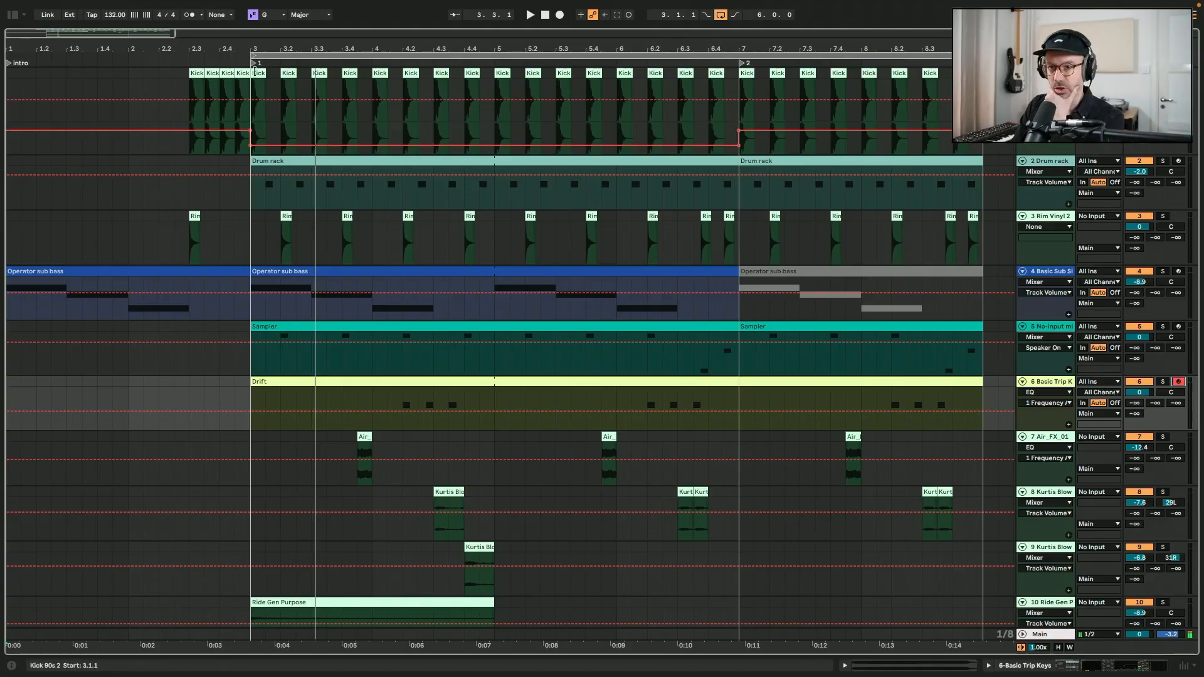
left_click(258, 73)
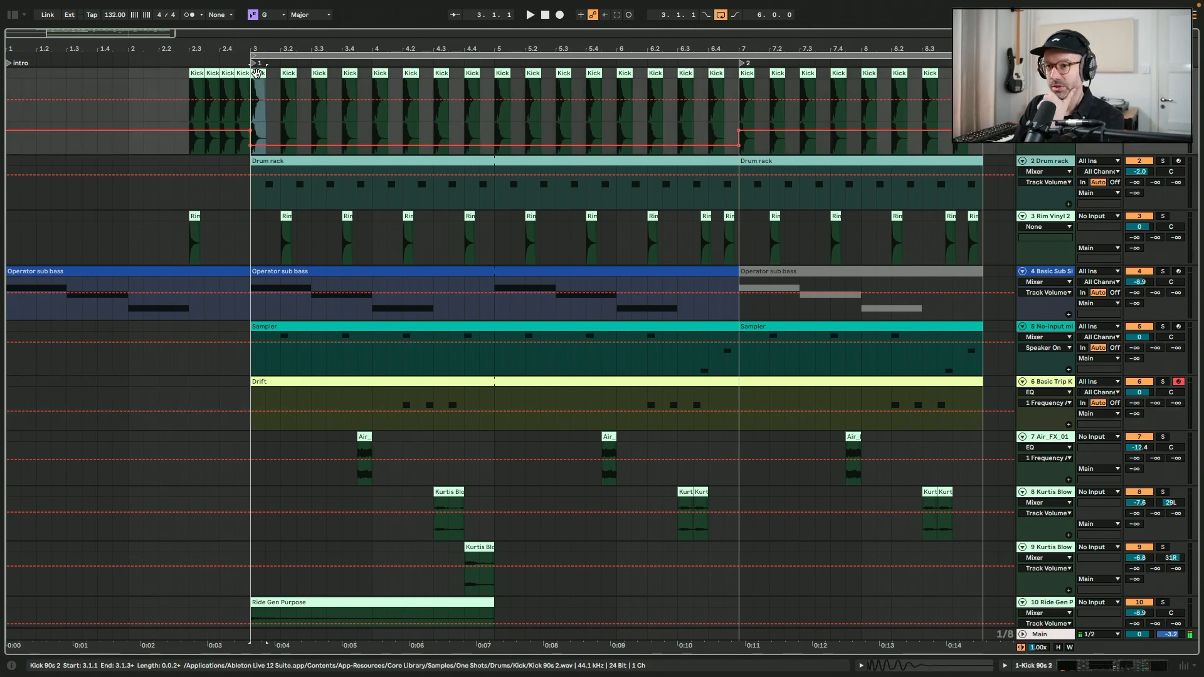
left_click(275, 162)
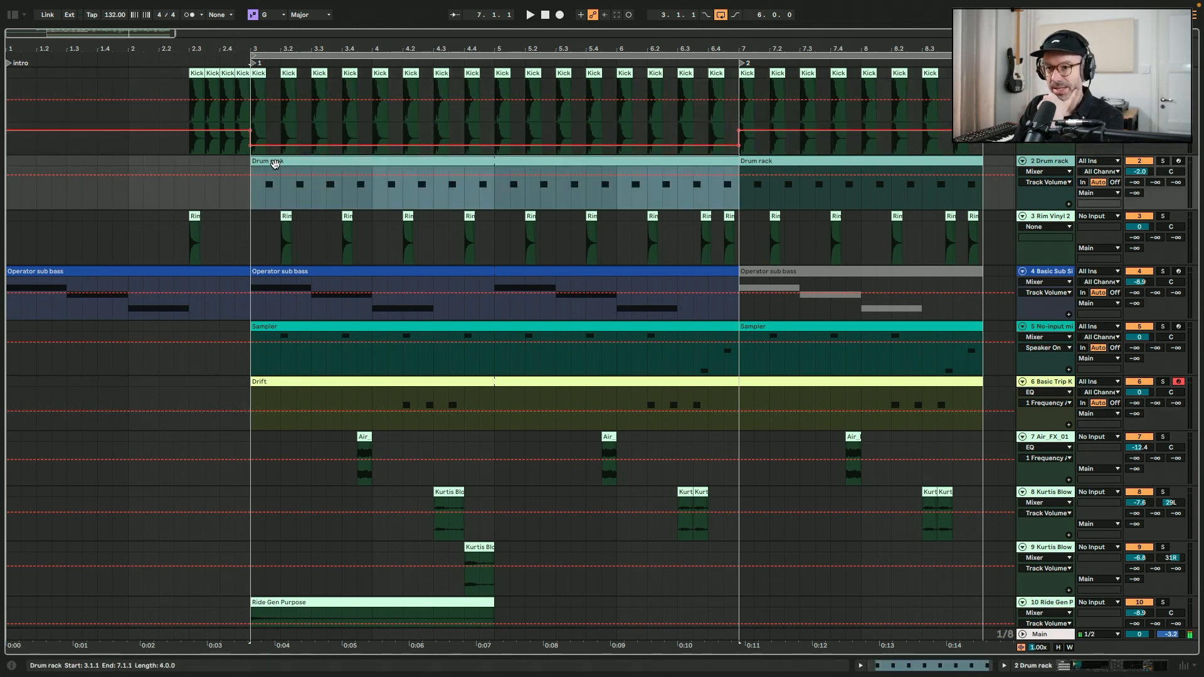
left_click(266, 223)
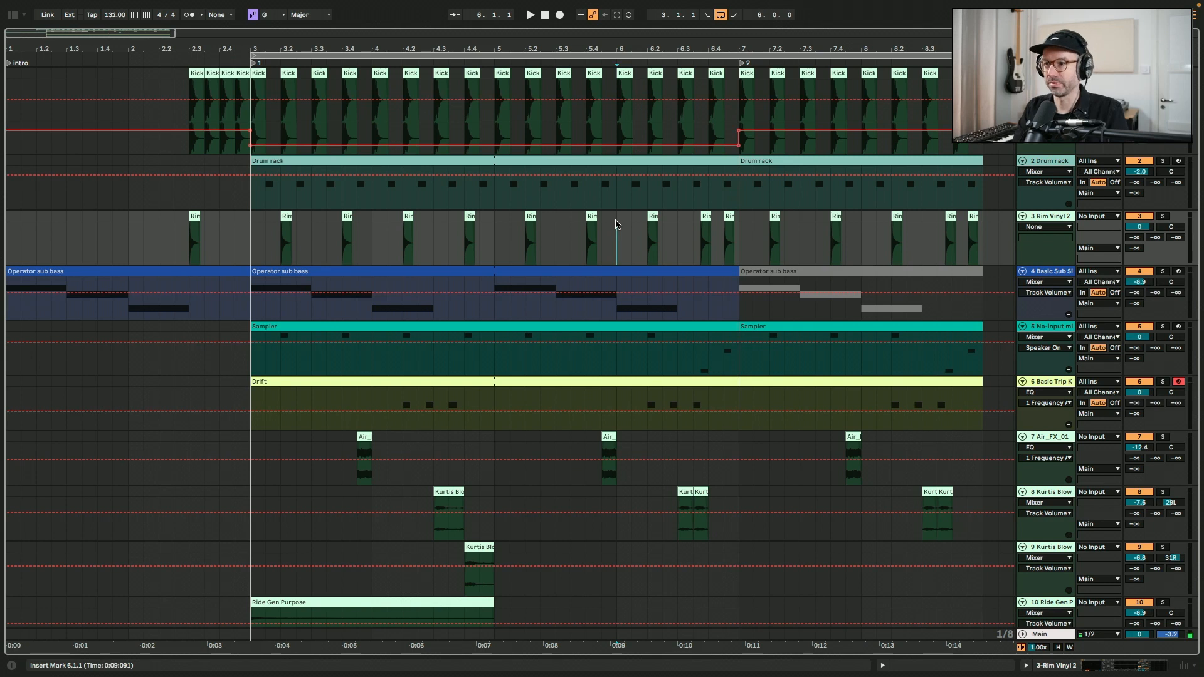
key("space")
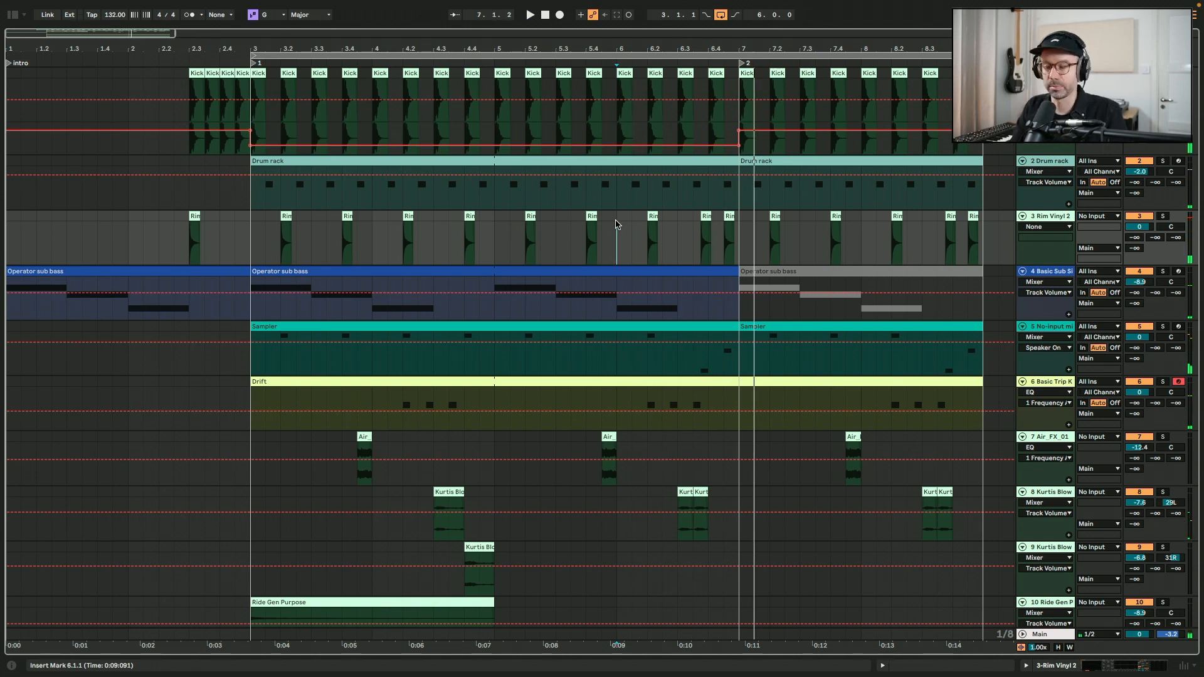
key("space")
Open the notes of the Operator sub bass clip at bar 3 and limit the piano roll to scale notes
scroll(617, 224, "down", 3)
left_click(637, 163)
double_click(637, 163)
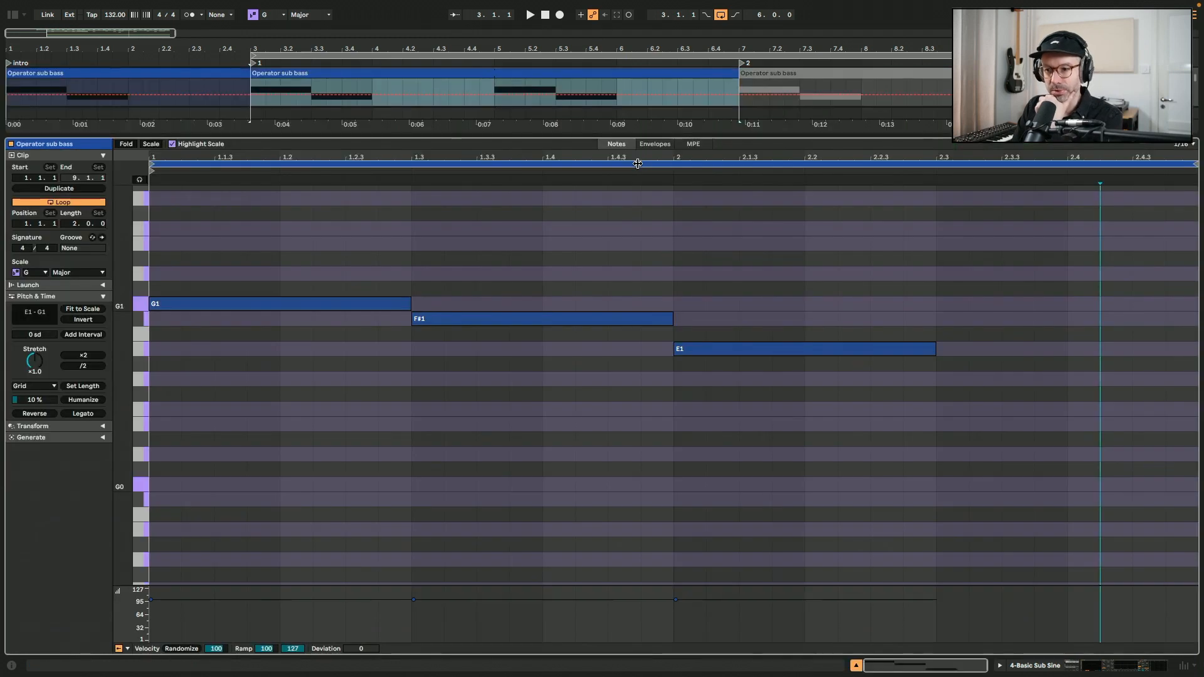
left_click(152, 143)
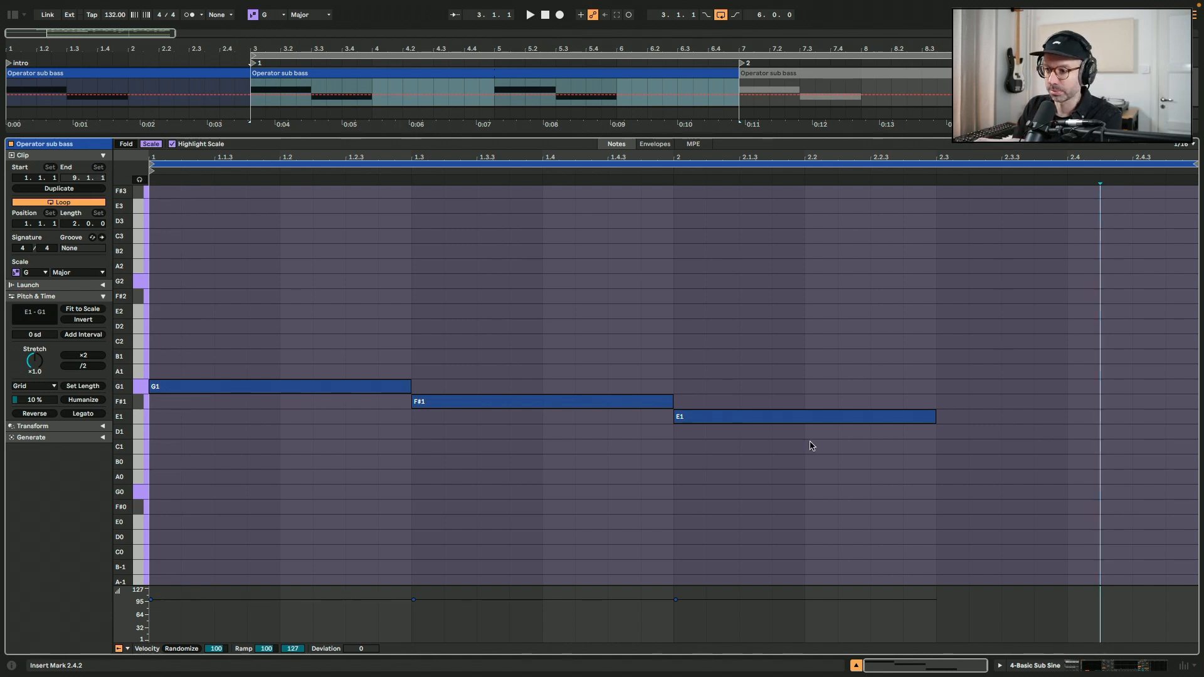
Inspect the no-input mixing track's device chain and listen to its Sampler clip in solo
left_click(1068, 669)
scroll(713, 332, "up", 4)
left_click(693, 261)
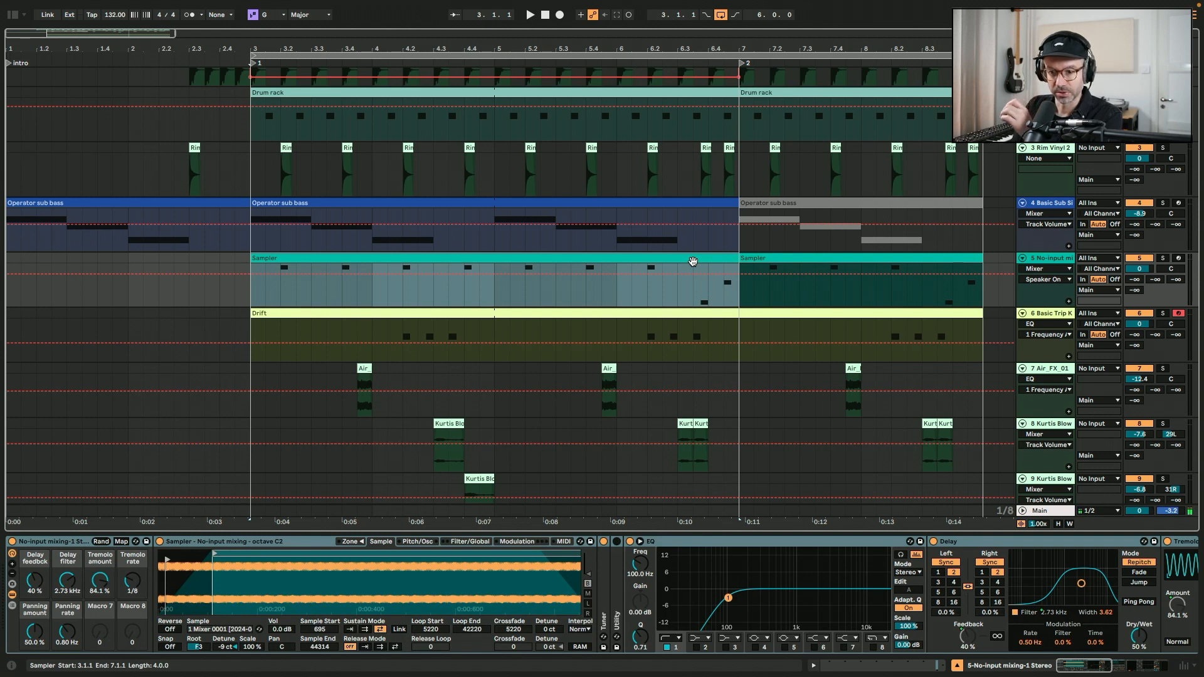
left_click(1162, 259)
key("space")
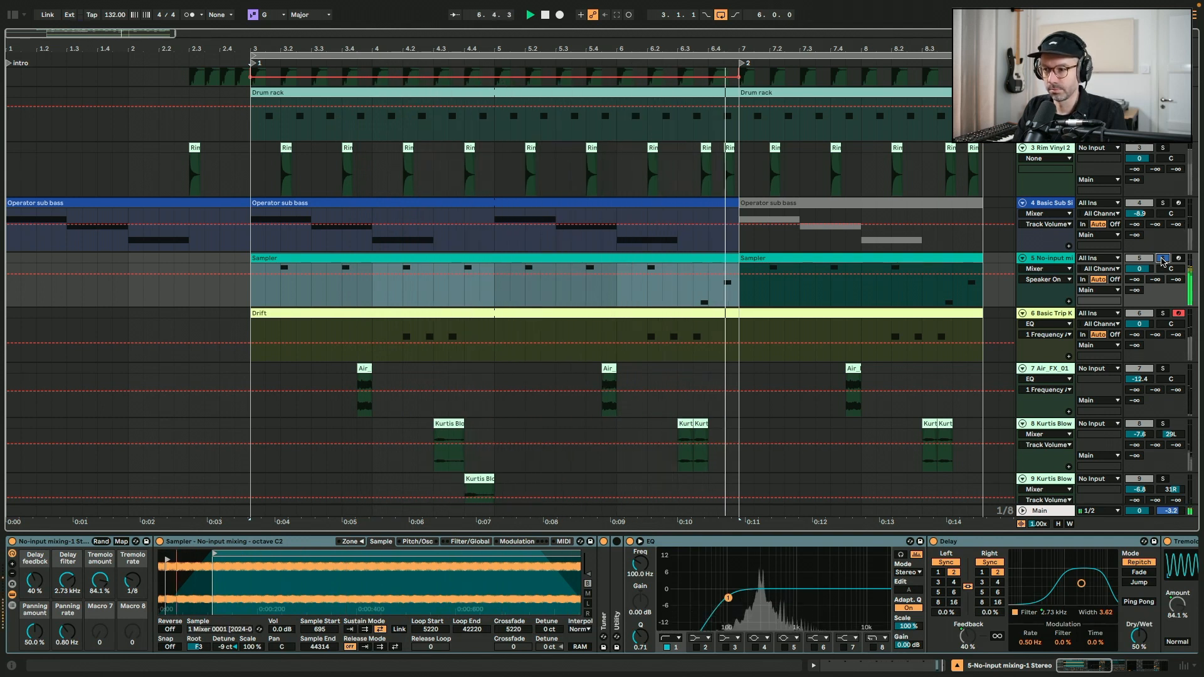
key("space")
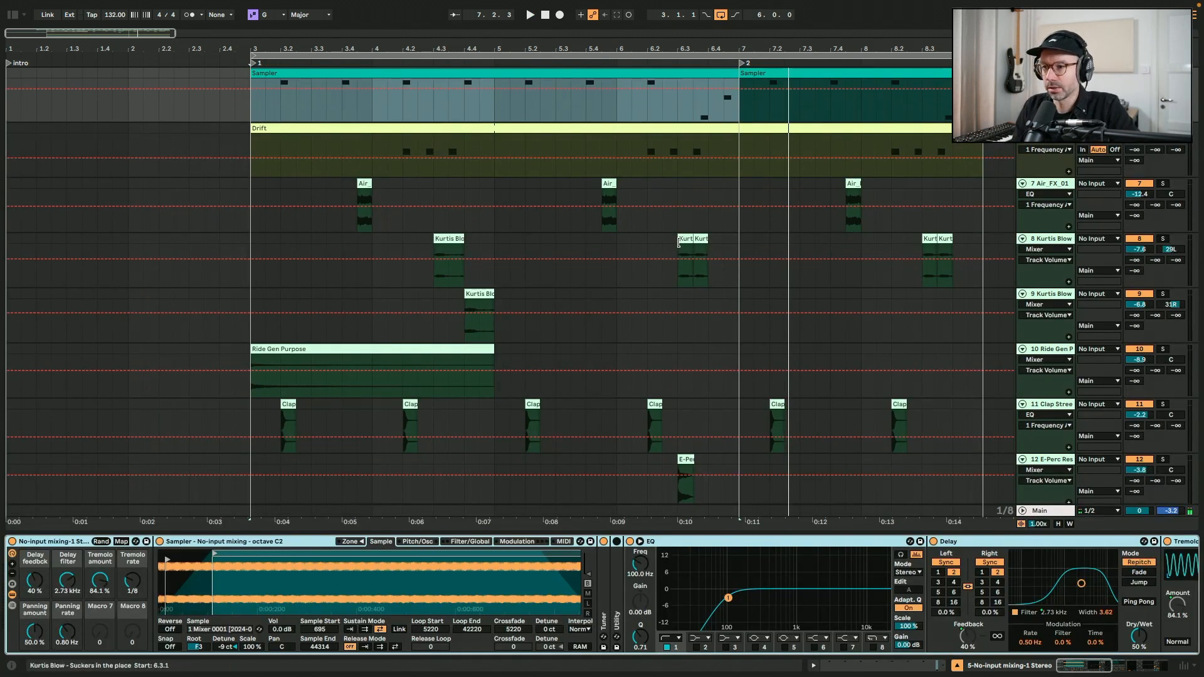
Listen to the Basic Trip Keys track in solo and inspect the notes of its Drift clip
scroll(726, 90, "up", 5)
left_click(687, 312)
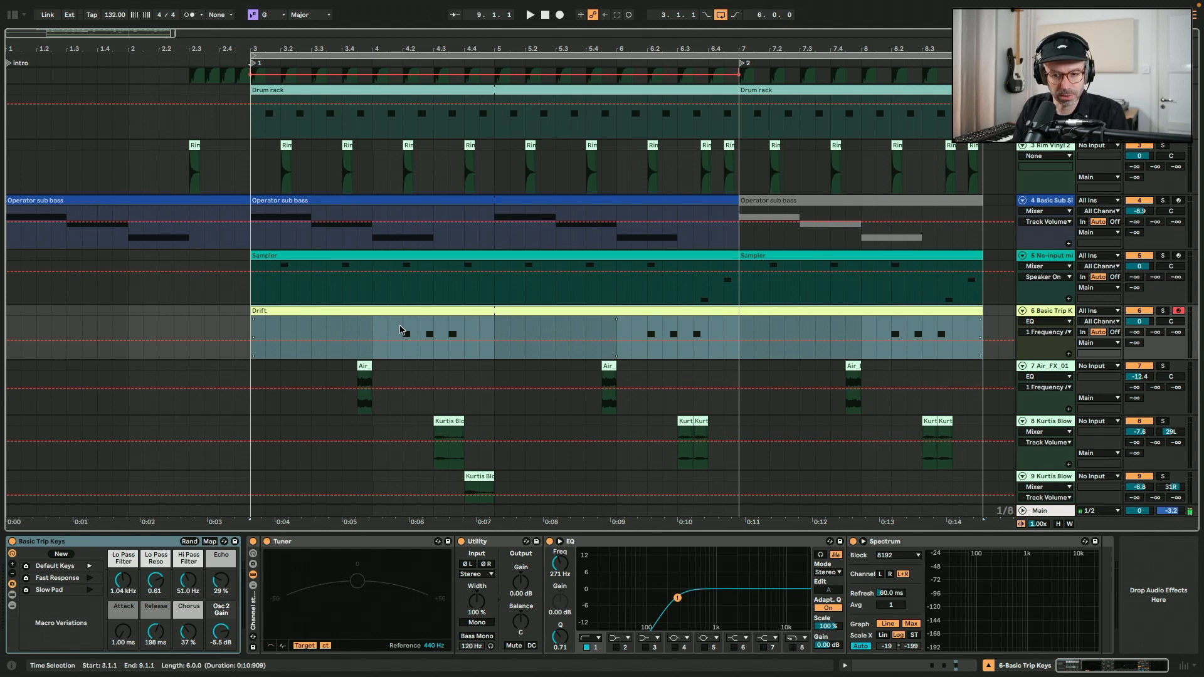
left_click(401, 330)
key("space")
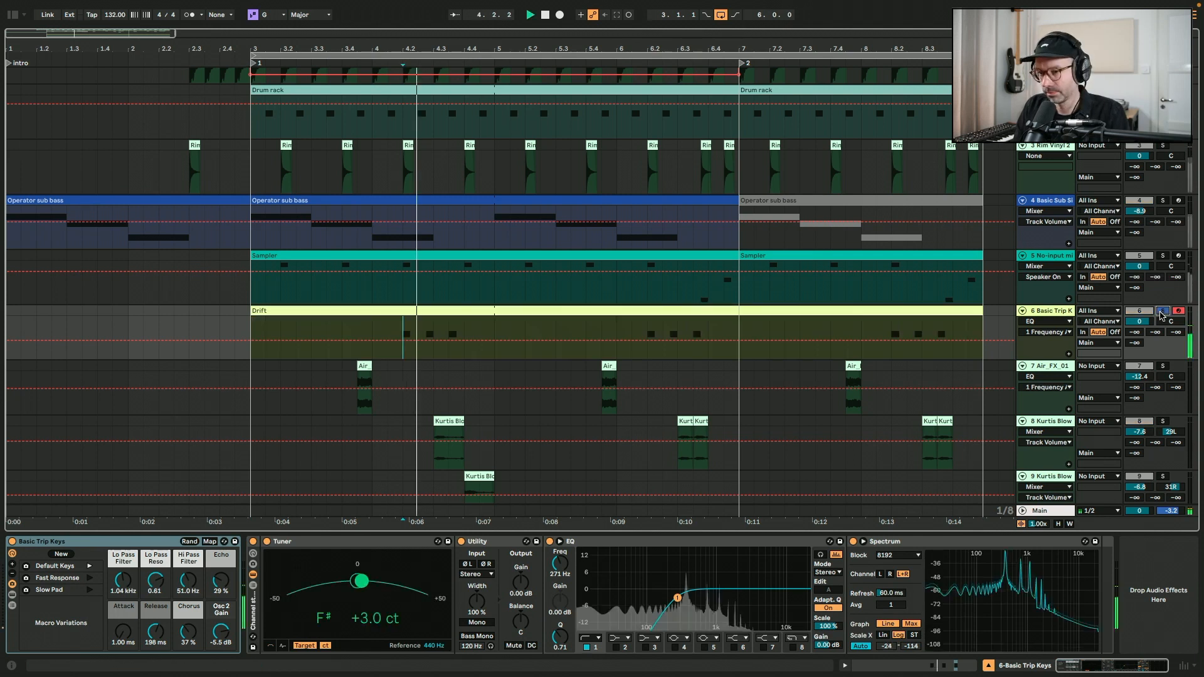
double_click(950, 314)
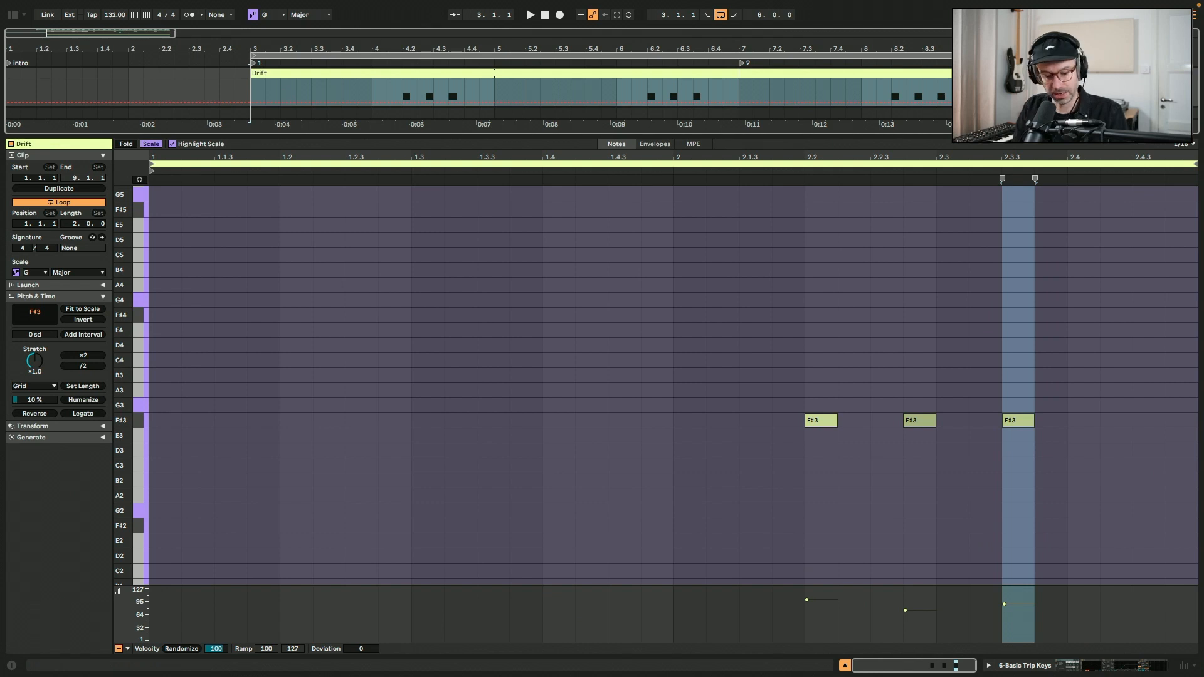
key("shift+Tab")
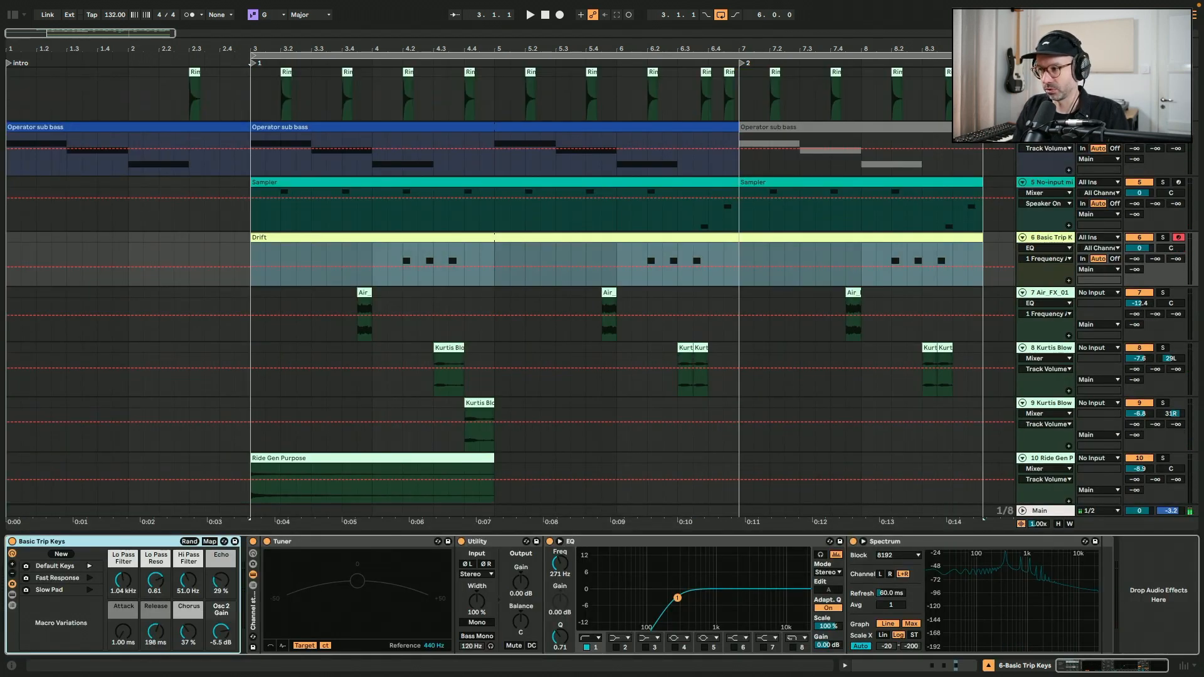
Listen to the no-input mixing and keys tracks soloed together, then unsolo them and hide the device view
key("space")
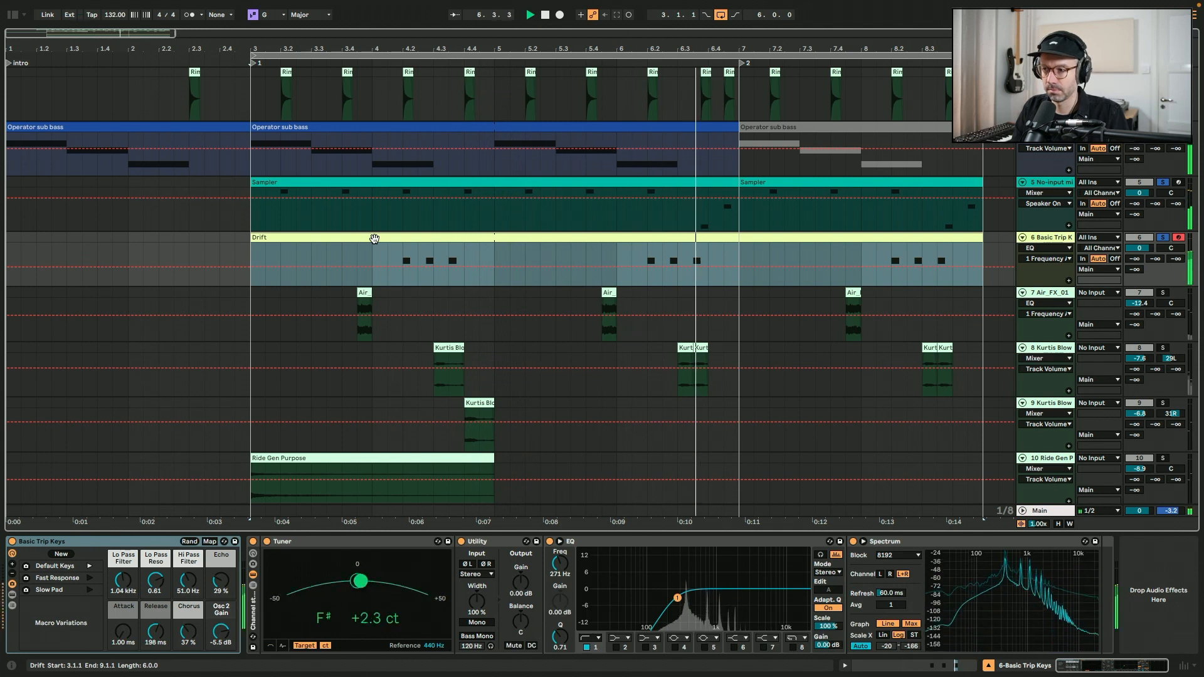
key("space")
key("s")
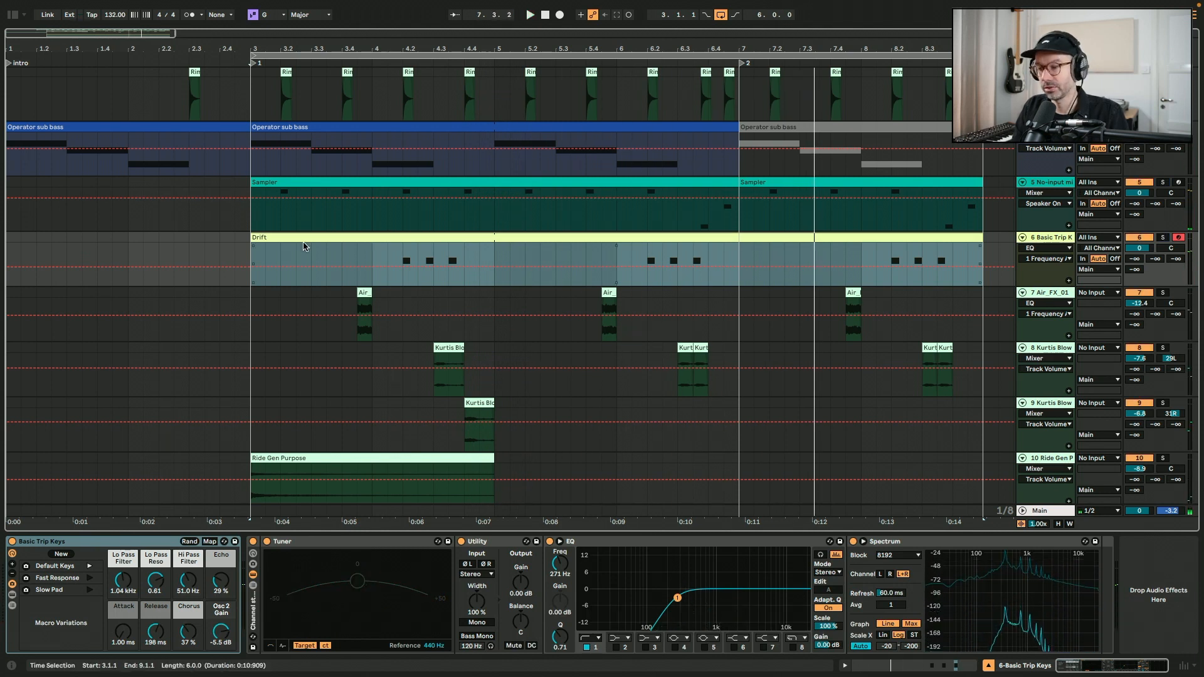
left_click(988, 667)
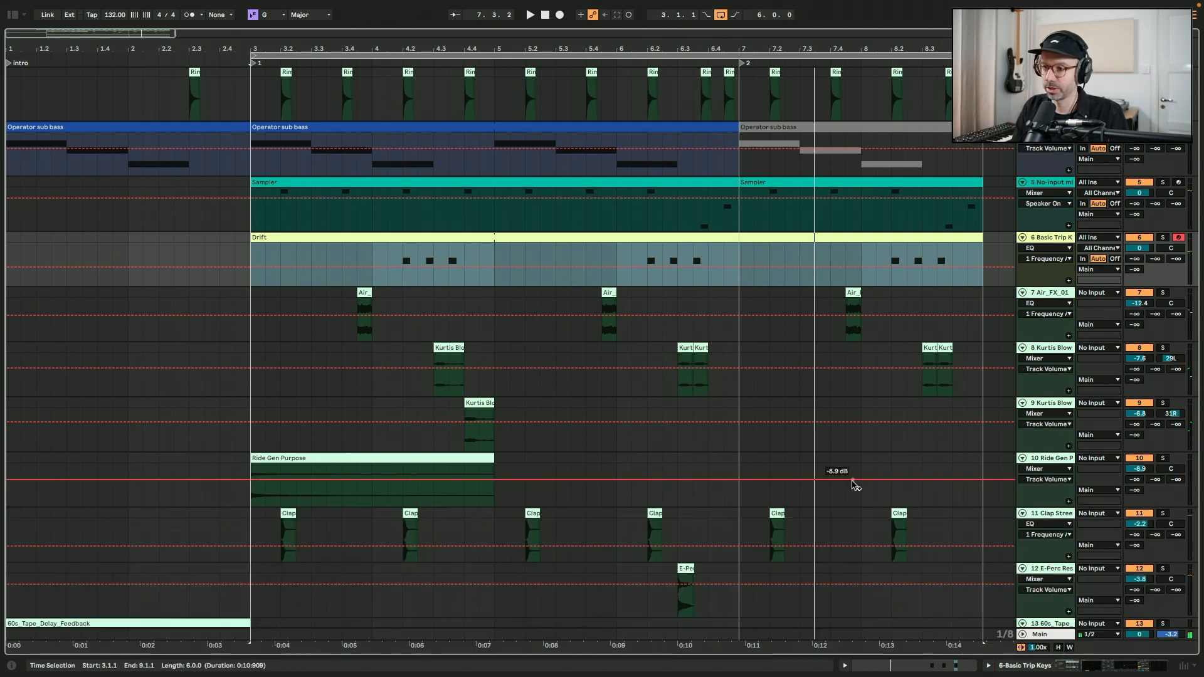
Mute tracks 2 to 6 and listen to the Air_FX, ride and clap samples without them
left_click(342, 298)
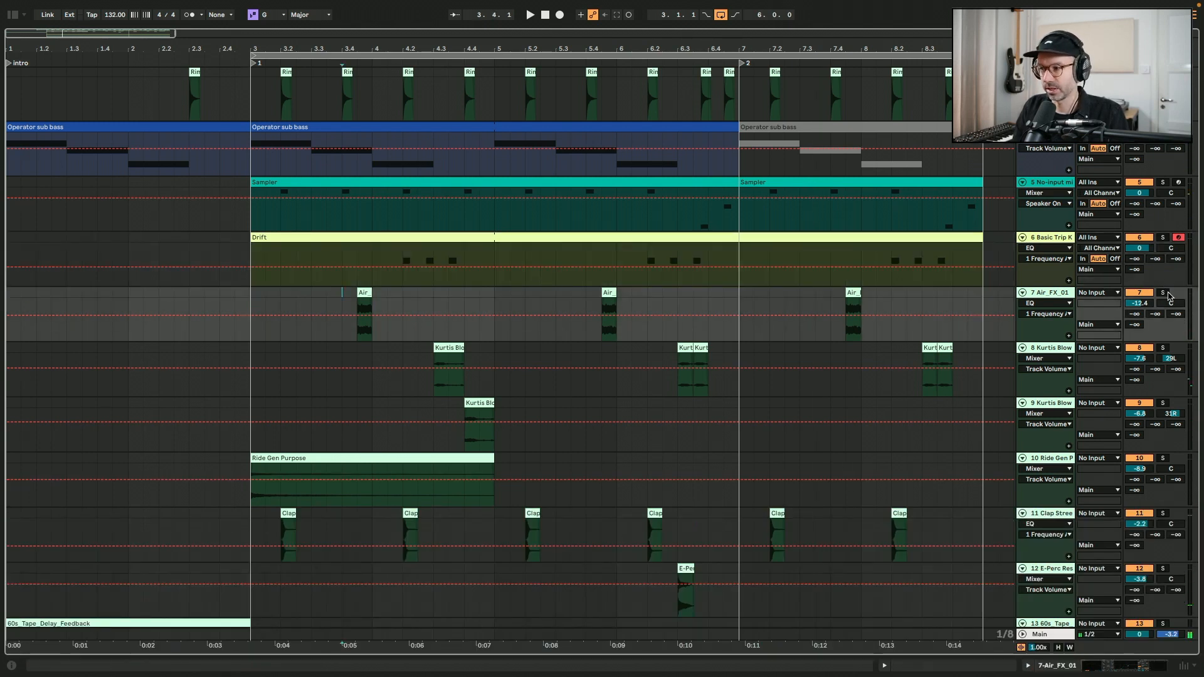
key("F5")
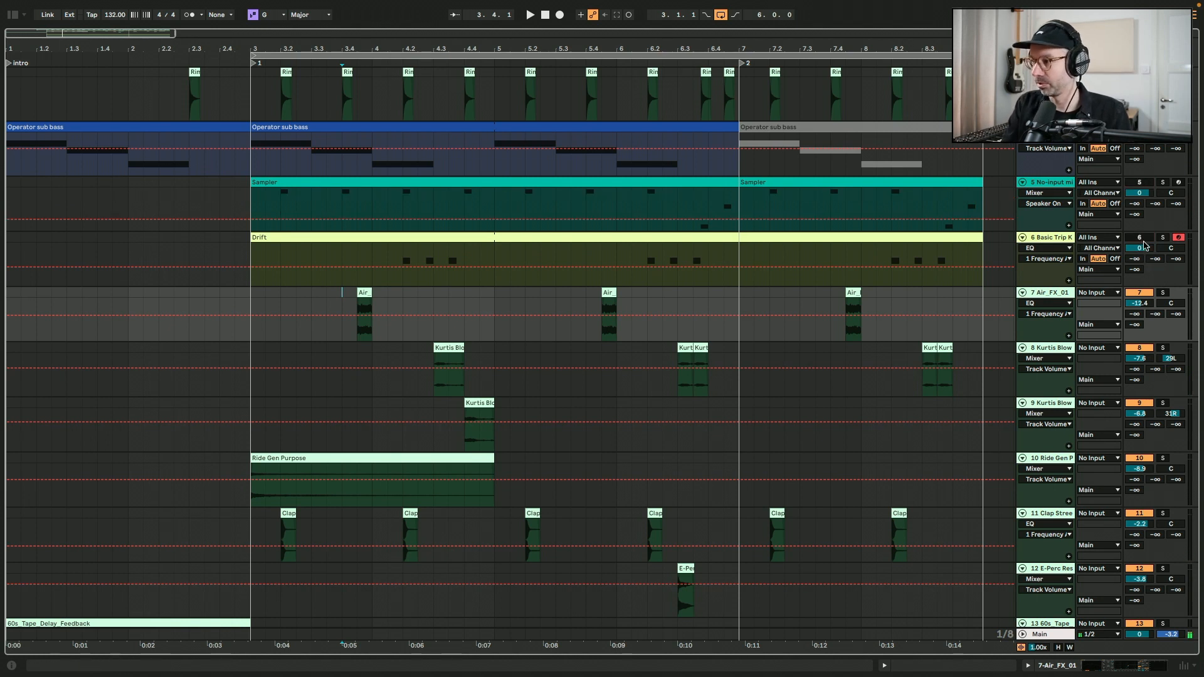
scroll(1144, 246, "up", 5)
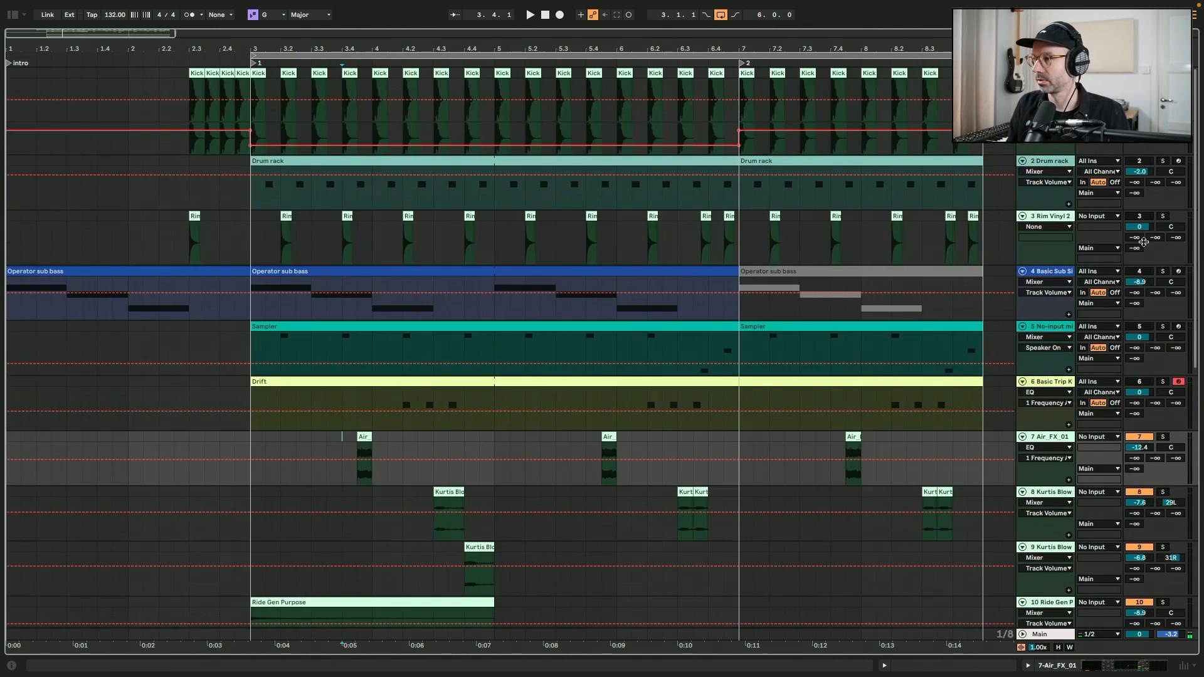
scroll(1142, 245, "down", 8)
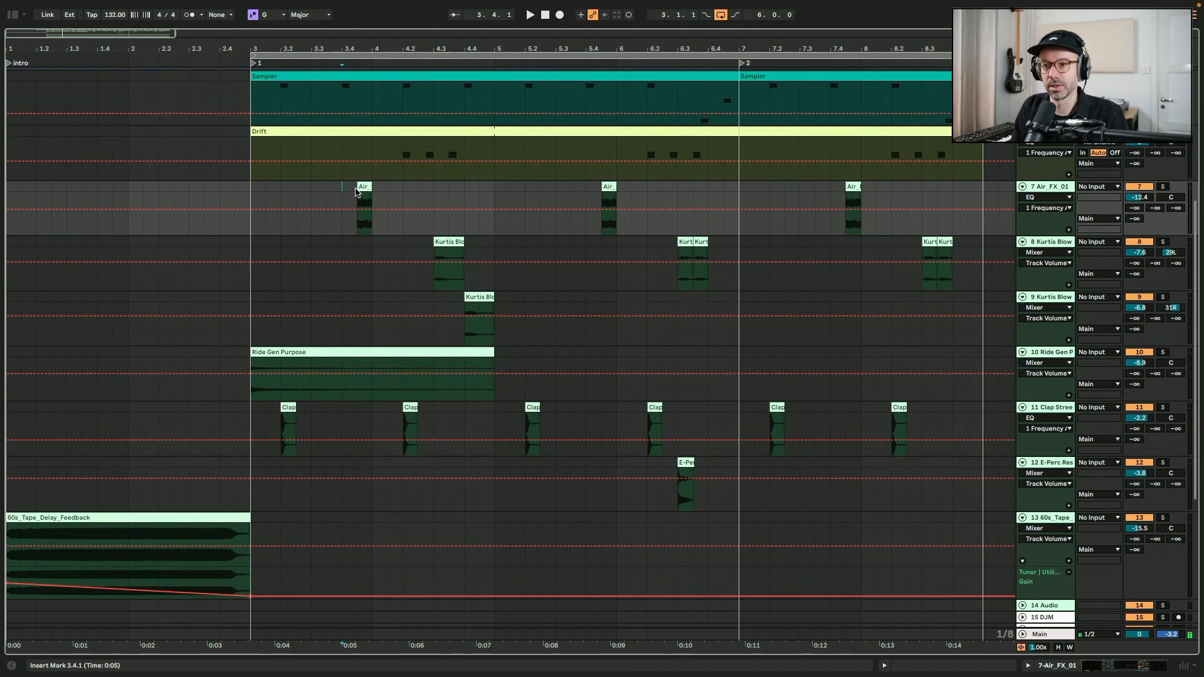
left_click(359, 187)
key("space")
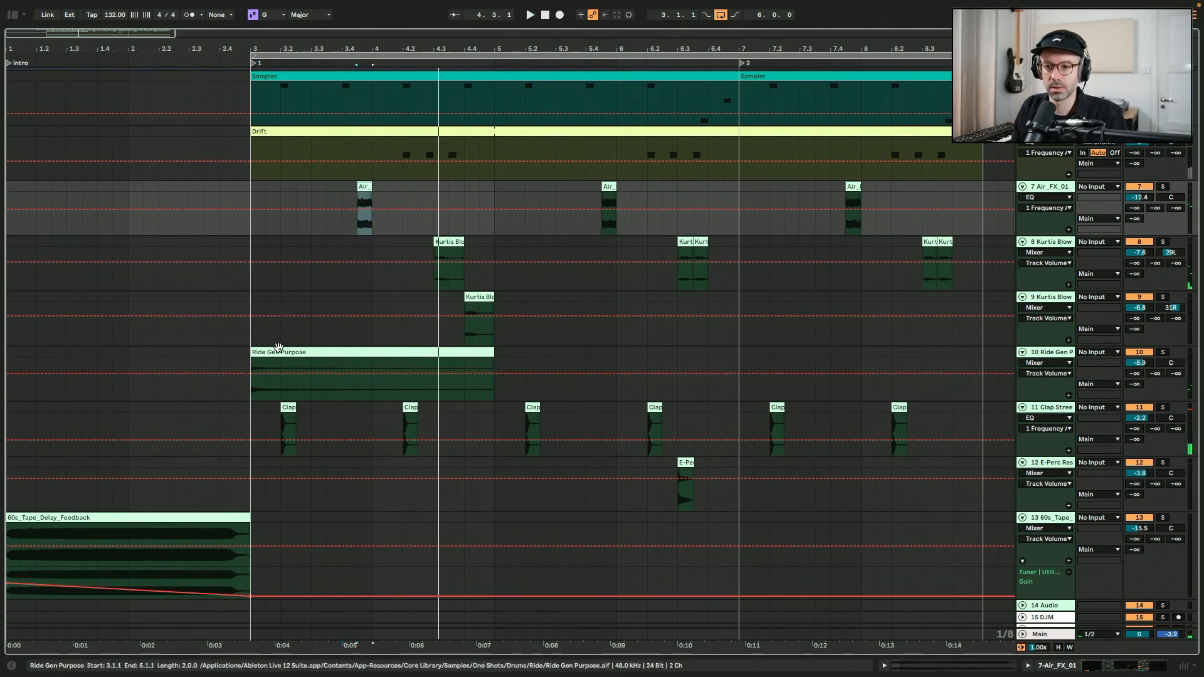
left_click(279, 351)
left_click(280, 411)
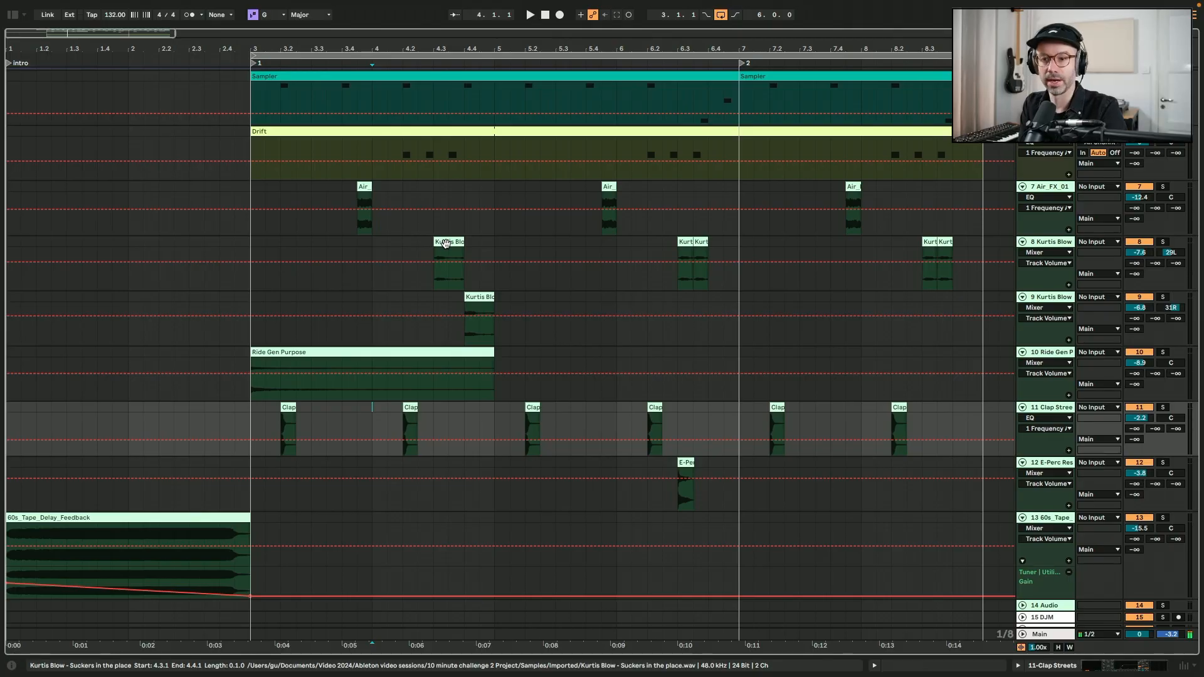
Inspect the device chain of the first Kurtis Blow vocal track and listen to the two vocal clips in bar 4
left_click(445, 244)
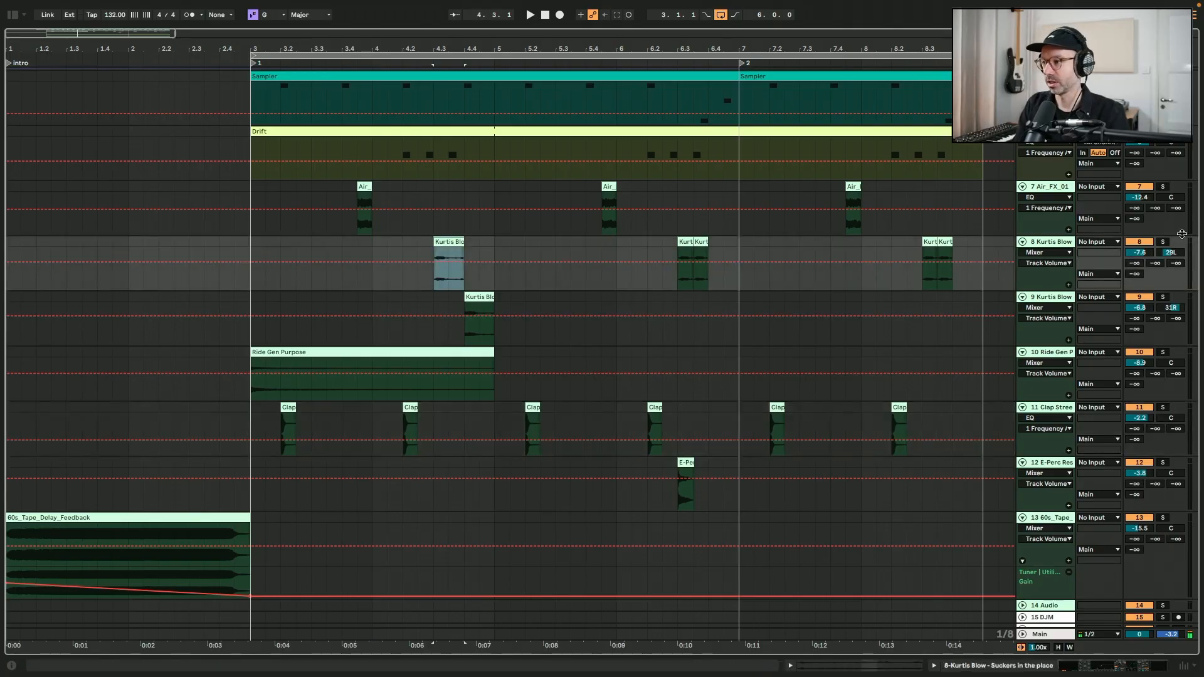
left_click(1109, 665)
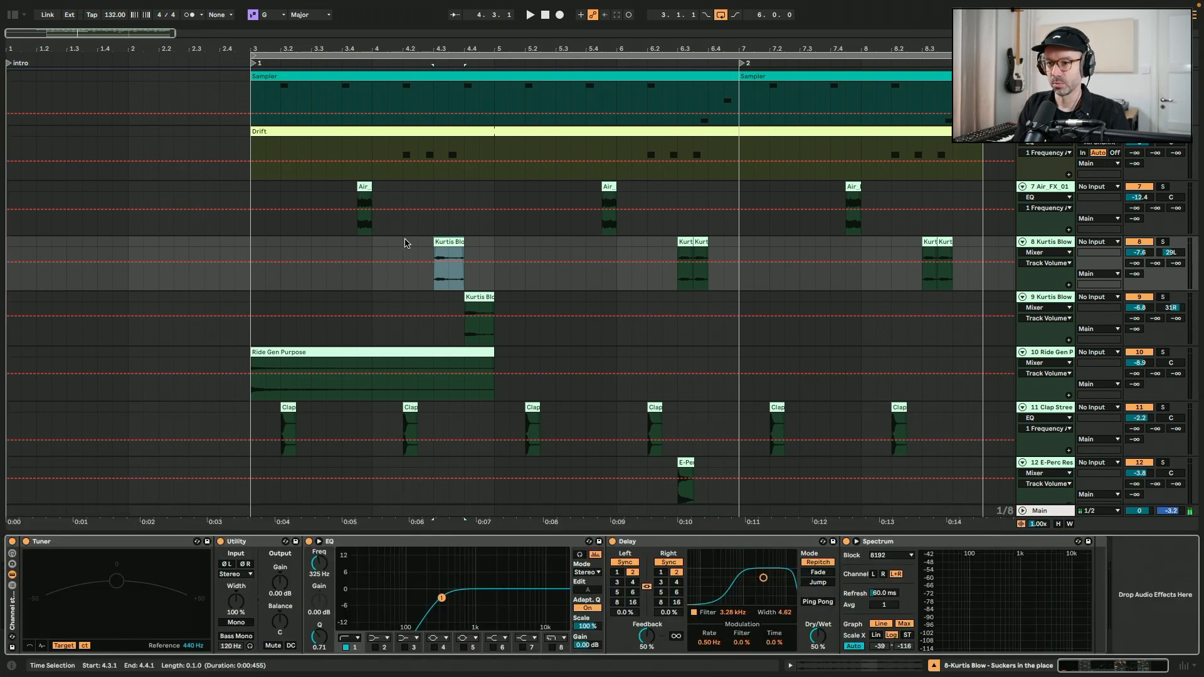
key("space")
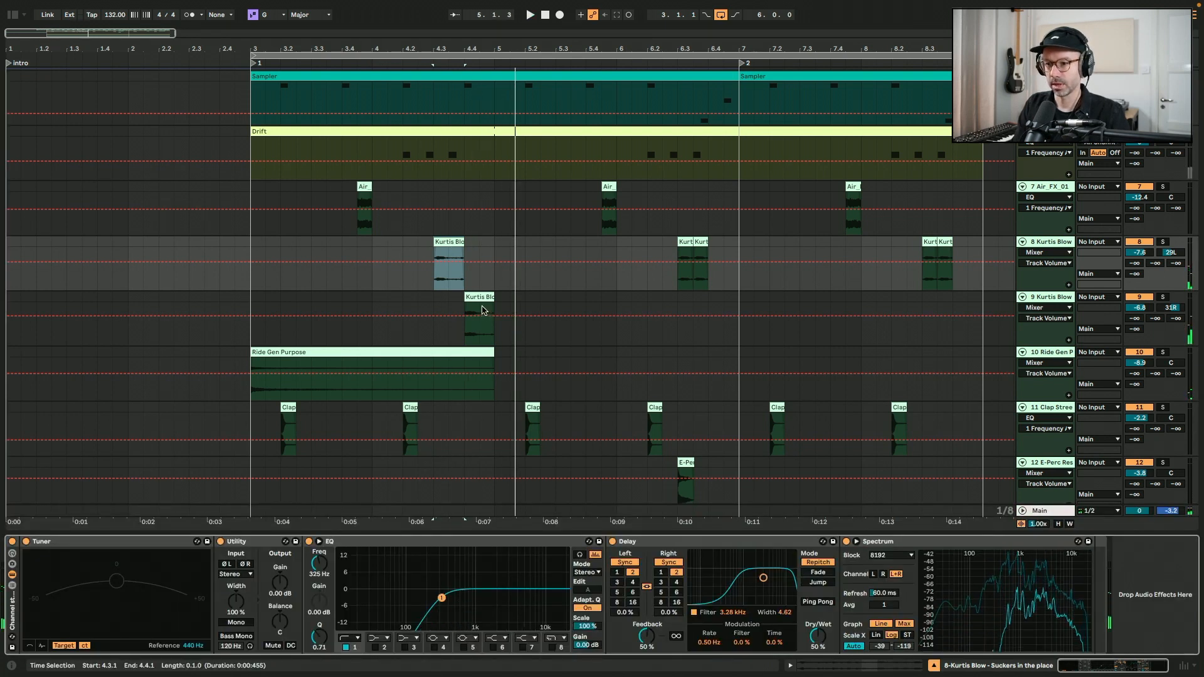
left_click(483, 306)
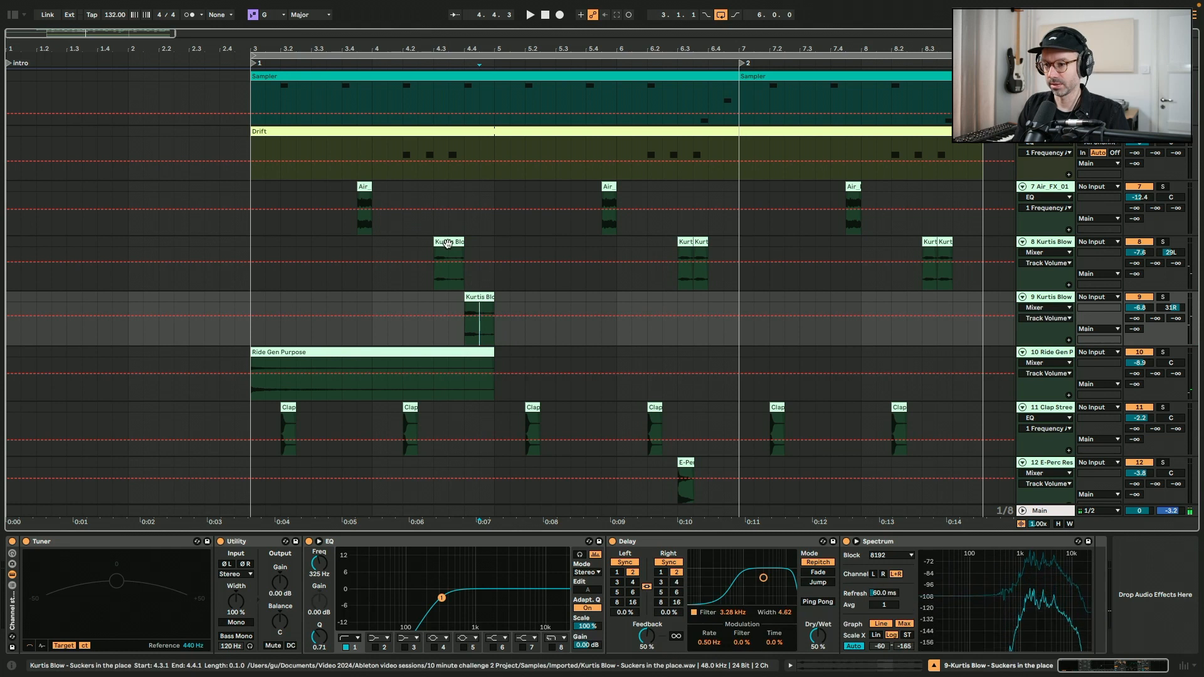
left_click(448, 242)
left_click(478, 300)
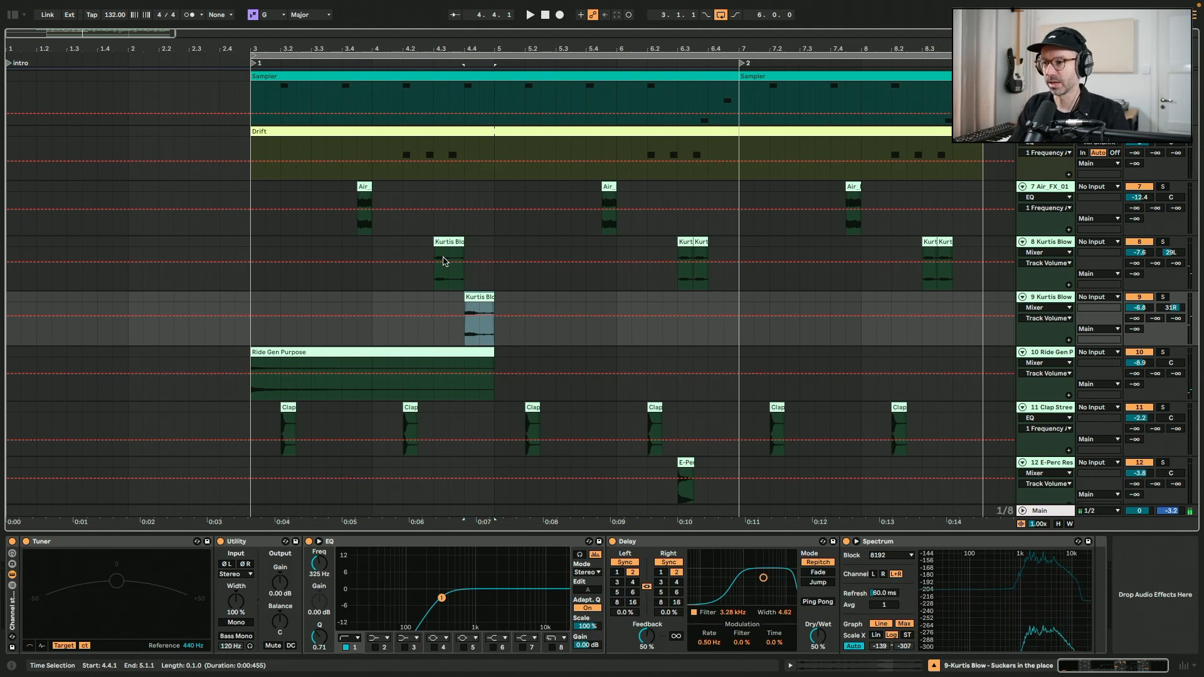
Listen to the doubled Kurtis Blow vocal chops around 6.3, starting from 6.2.3
left_click(669, 246)
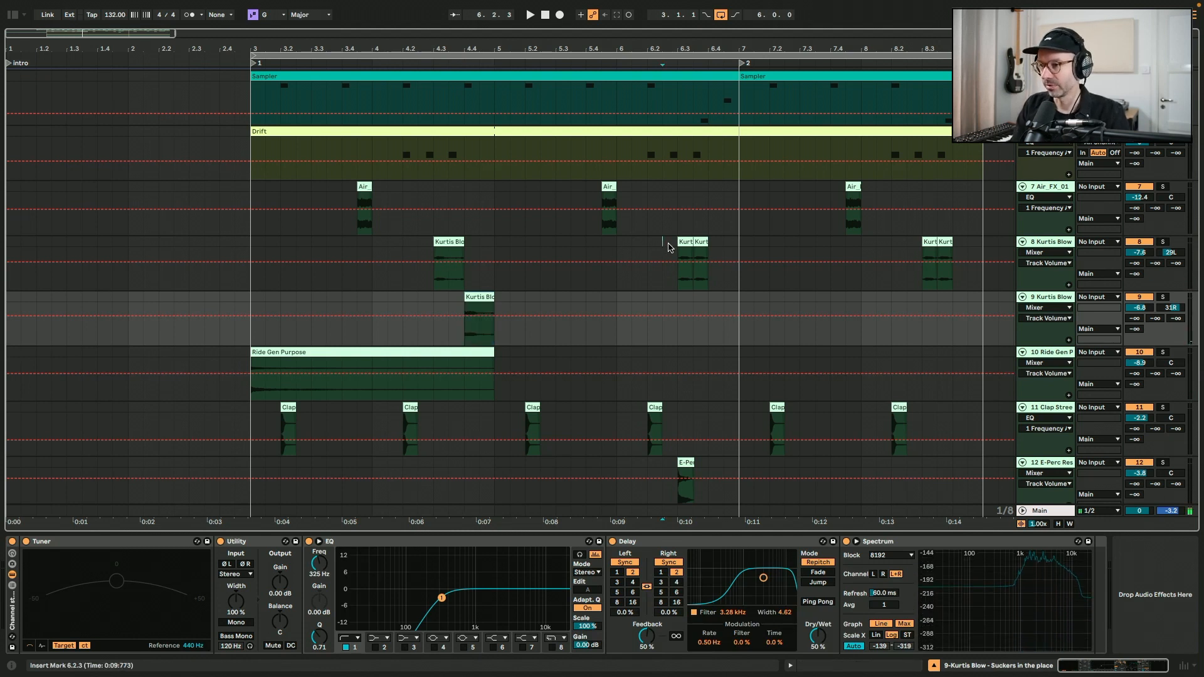
key("space")
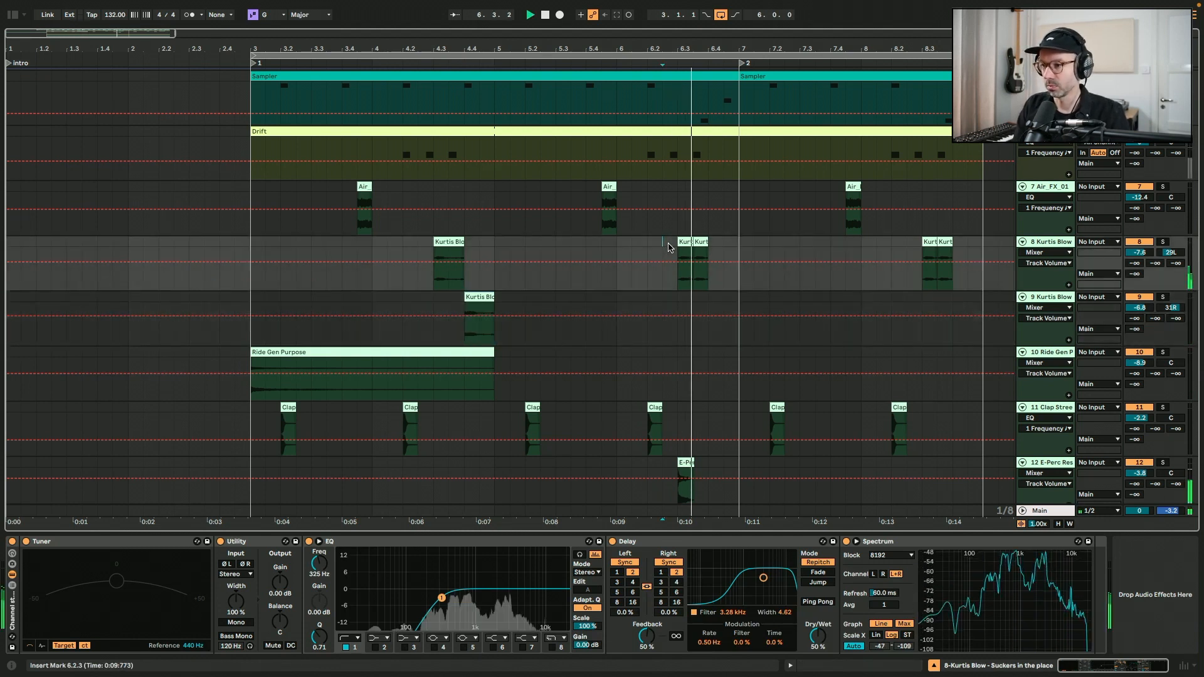
key("space")
Listen to the E-Perc clip at 6.3.1 in solo, then unsolo its track and hide the device view
scroll(669, 246, "down", 4)
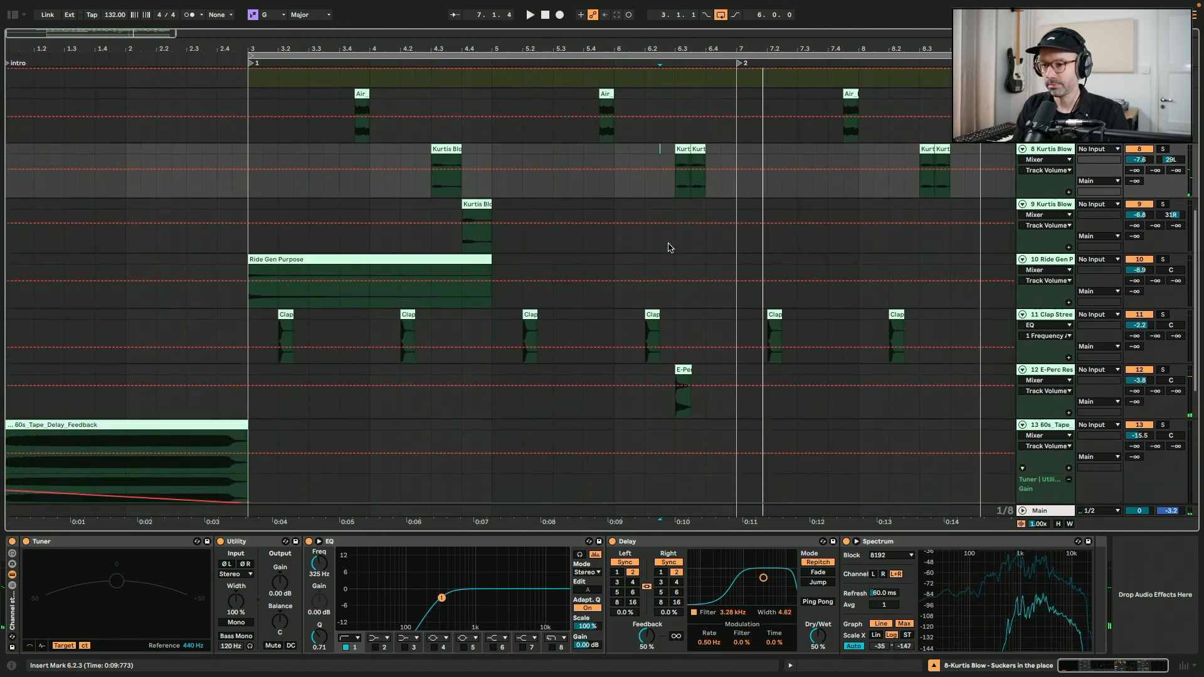
left_click(684, 391)
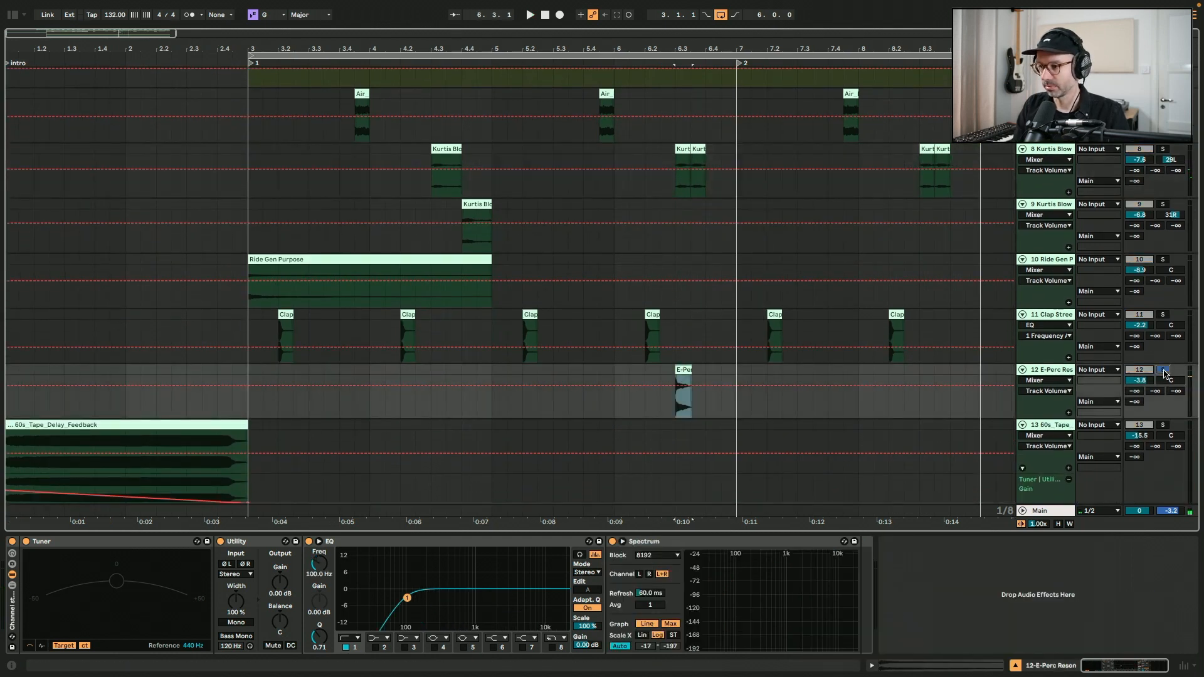
key("space")
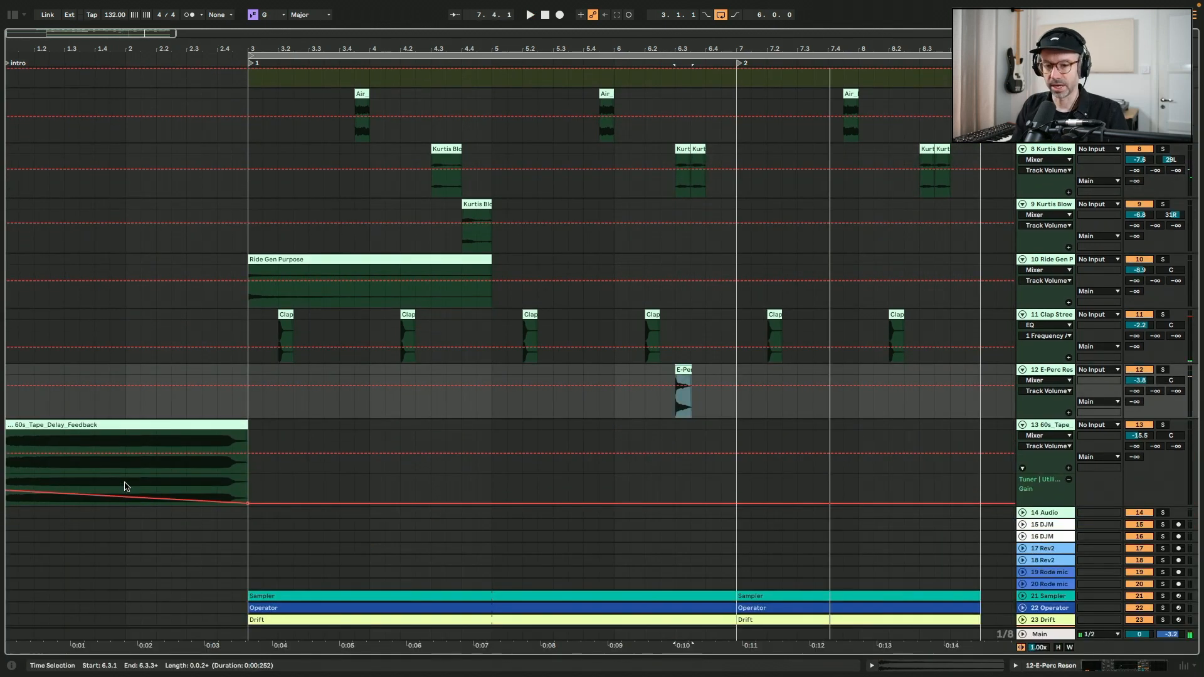
Inspect the device chain of the 60s_Tape_Delay_Feedback intro clip, focusing on its Auto Pan effect
scroll(114, 477, "down", 1)
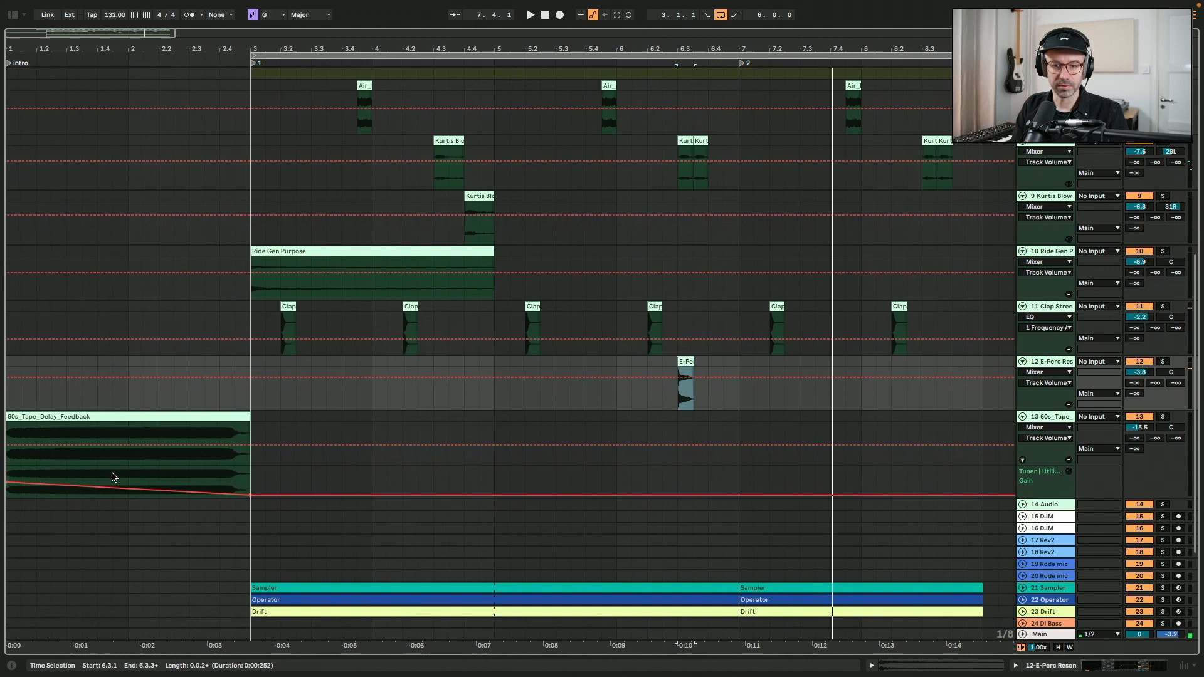
left_click(73, 418)
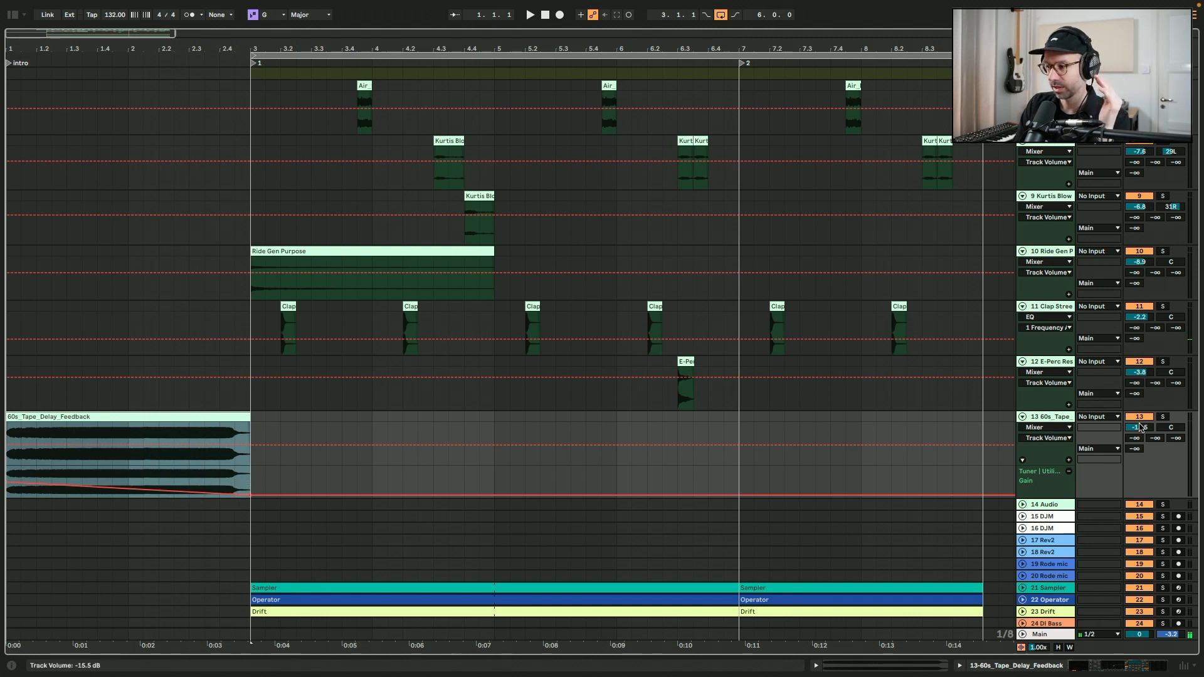
left_click(1136, 669)
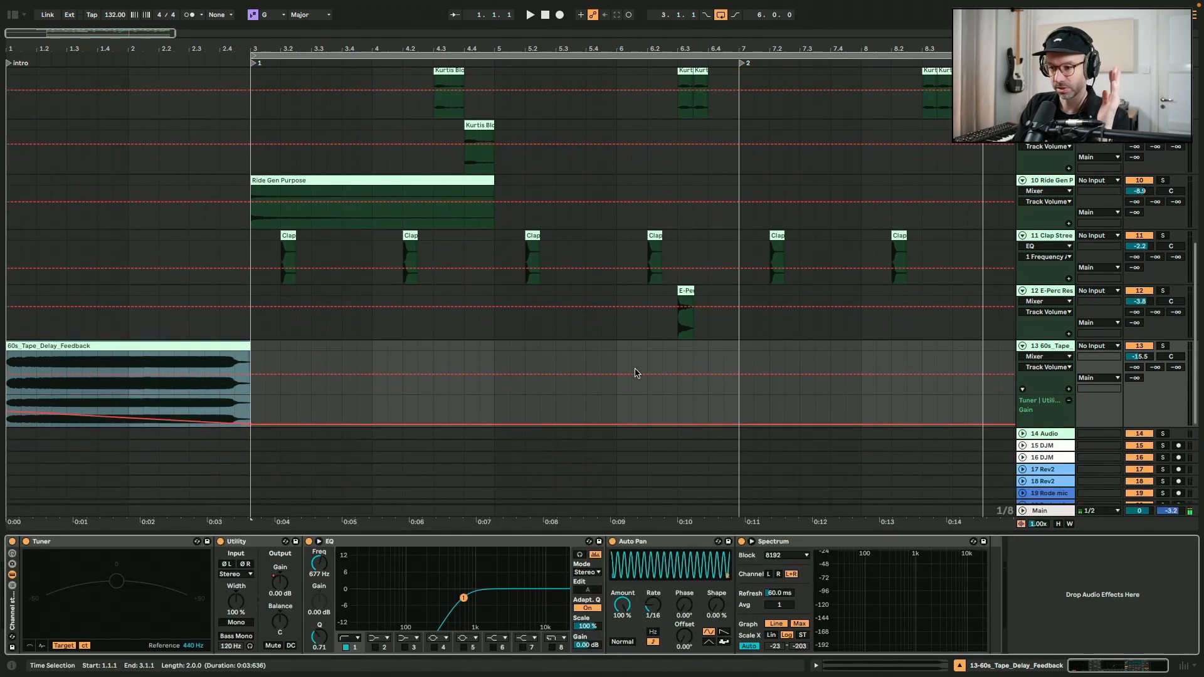
left_click(641, 543)
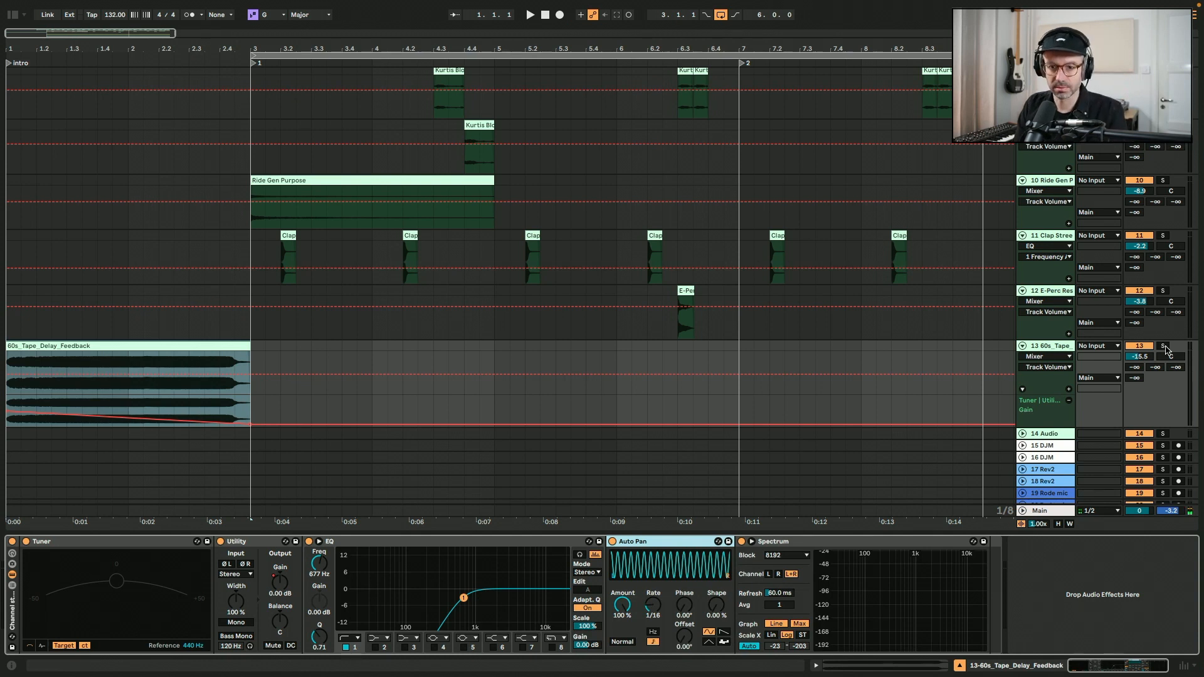
Listen to the 60s_Tape_Delay_Feedback clip in solo, then unsolo the track and hide its devices
left_click(1164, 346)
key("space")
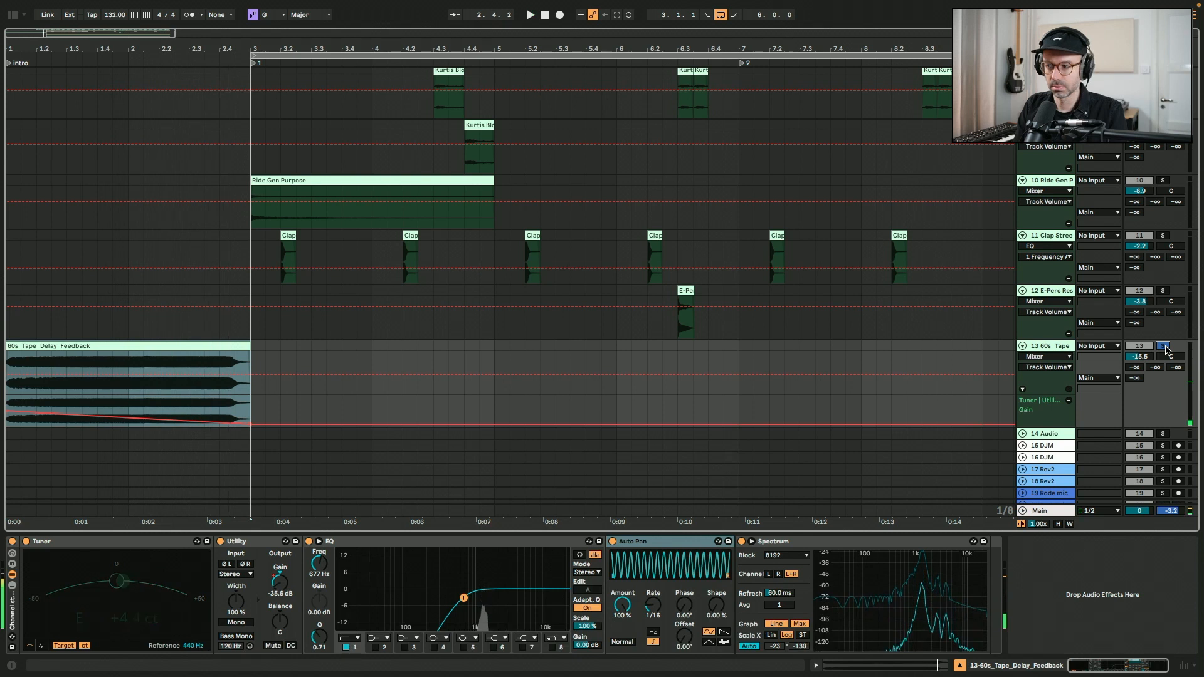
left_click(1164, 347)
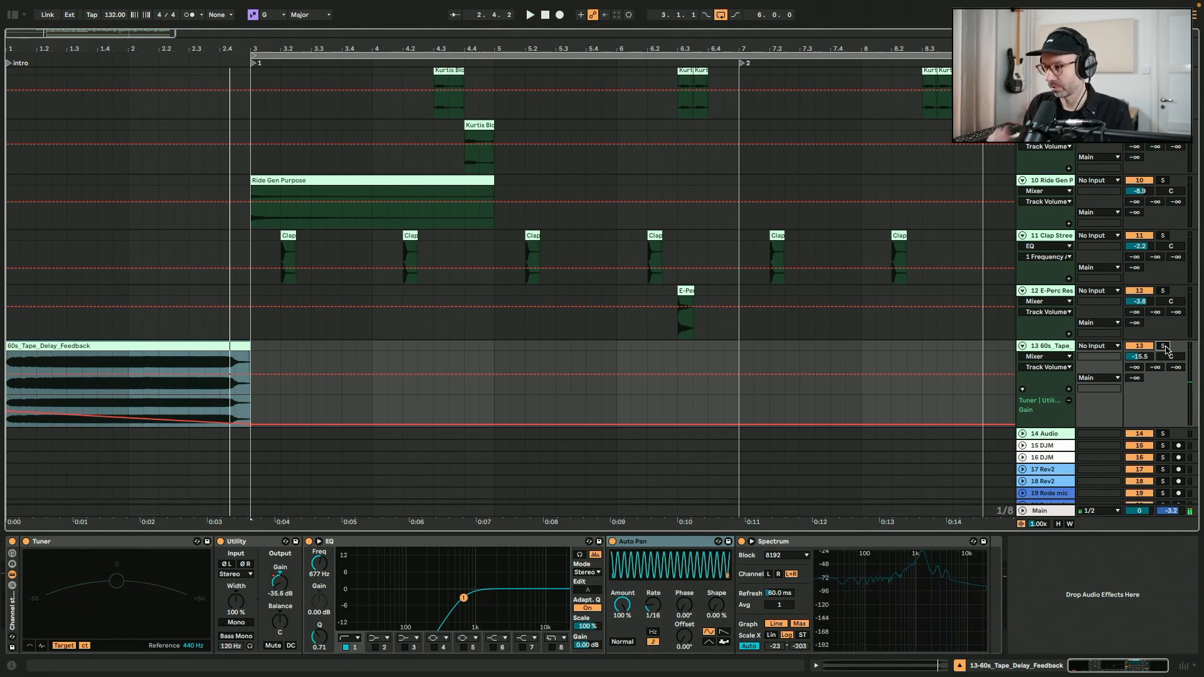
left_click(960, 665)
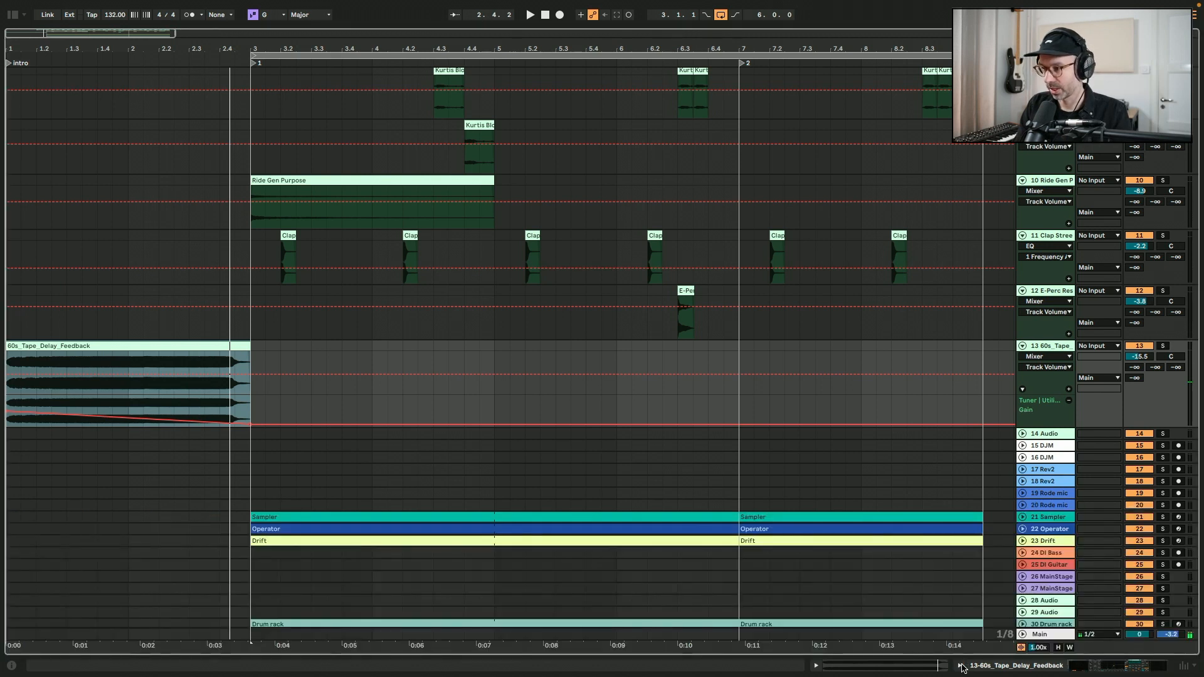
Review the intro's sub bass, rim and kick clips and show the kick track's device chain with its Auto Filter
scroll(692, 404, "up", 10)
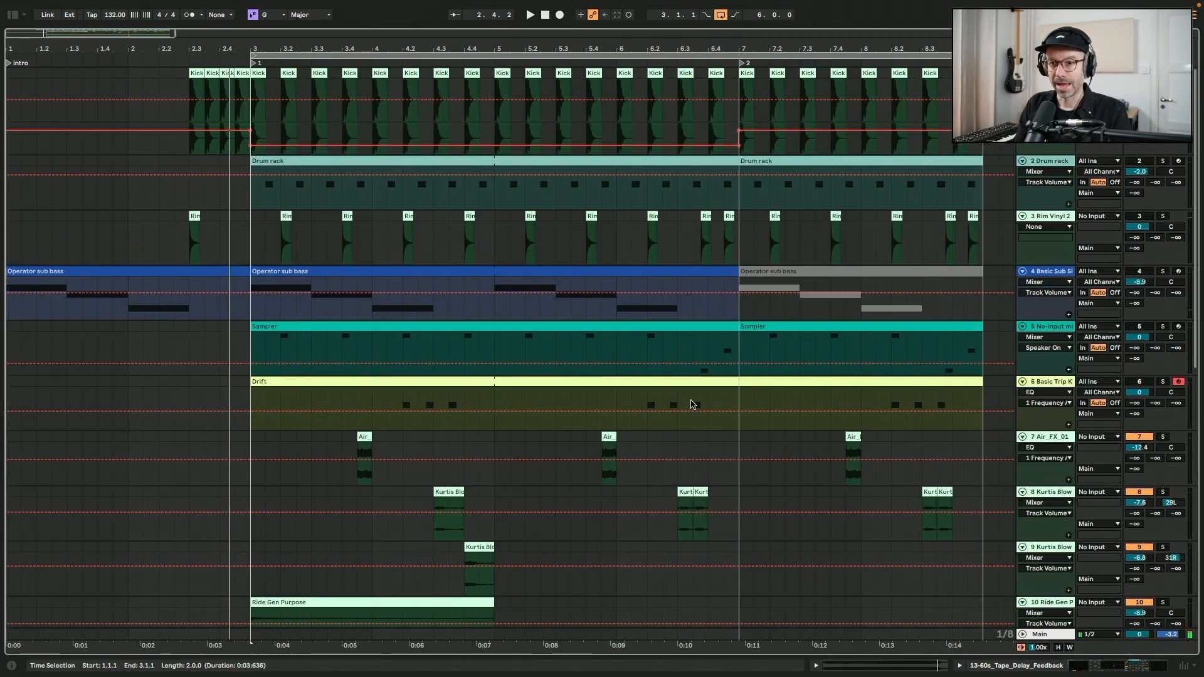
left_click(113, 271)
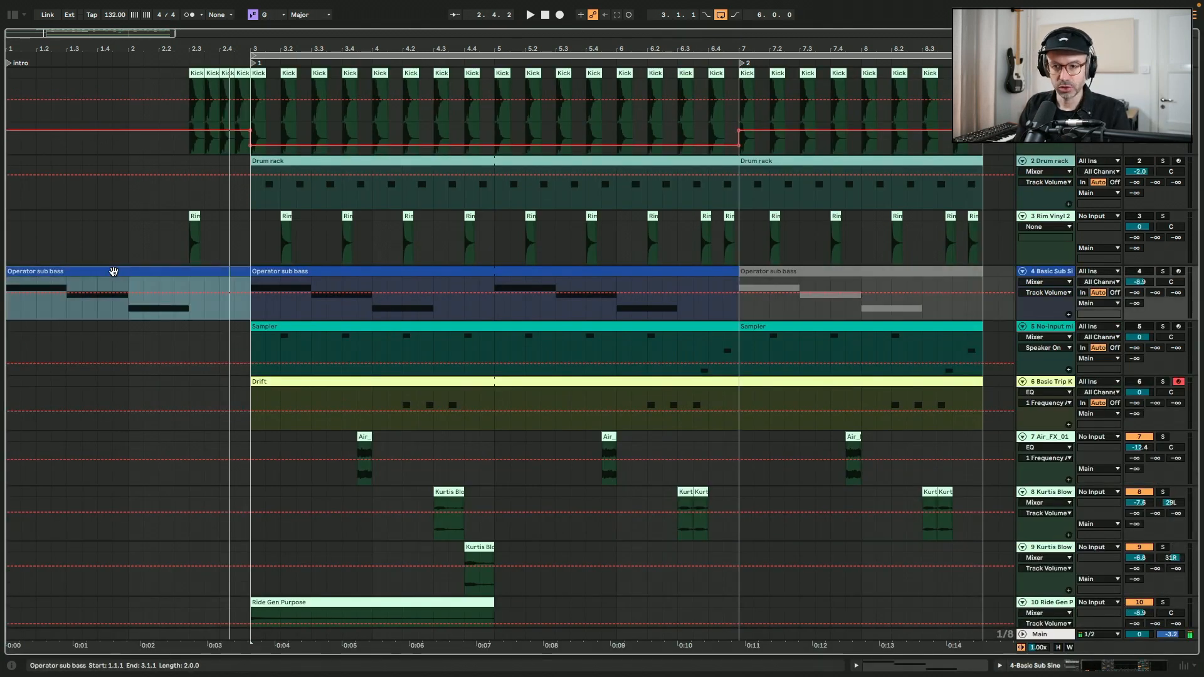
left_click(194, 226)
left_click(189, 120)
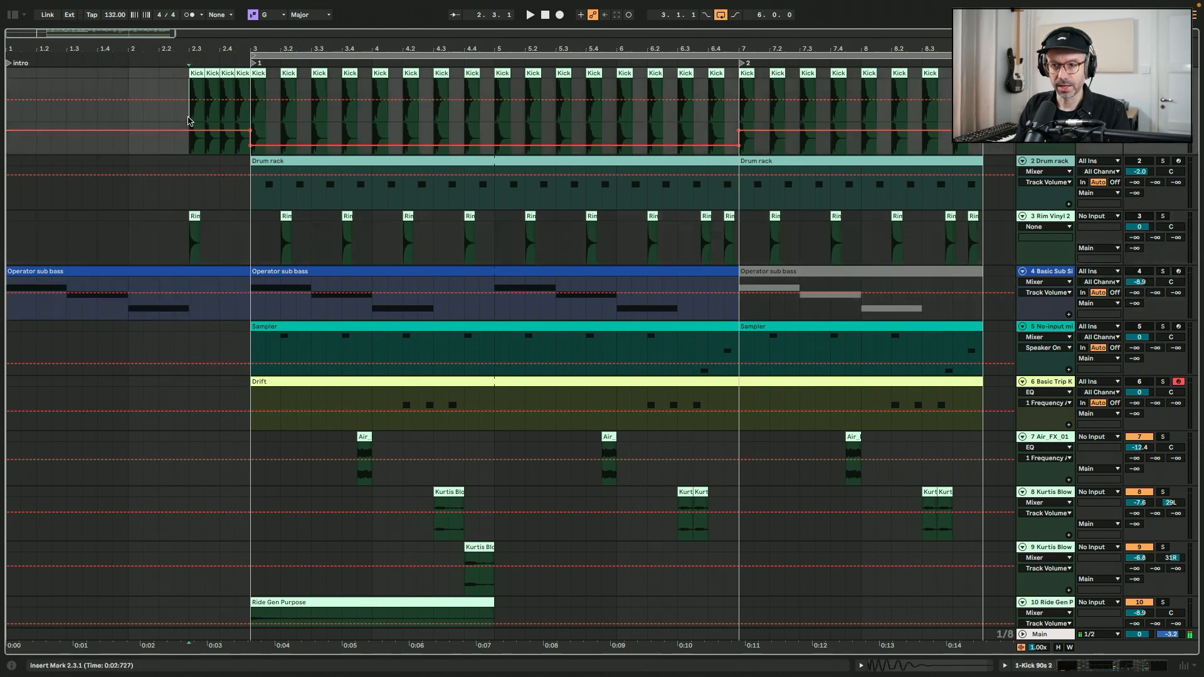
left_click(1038, 666)
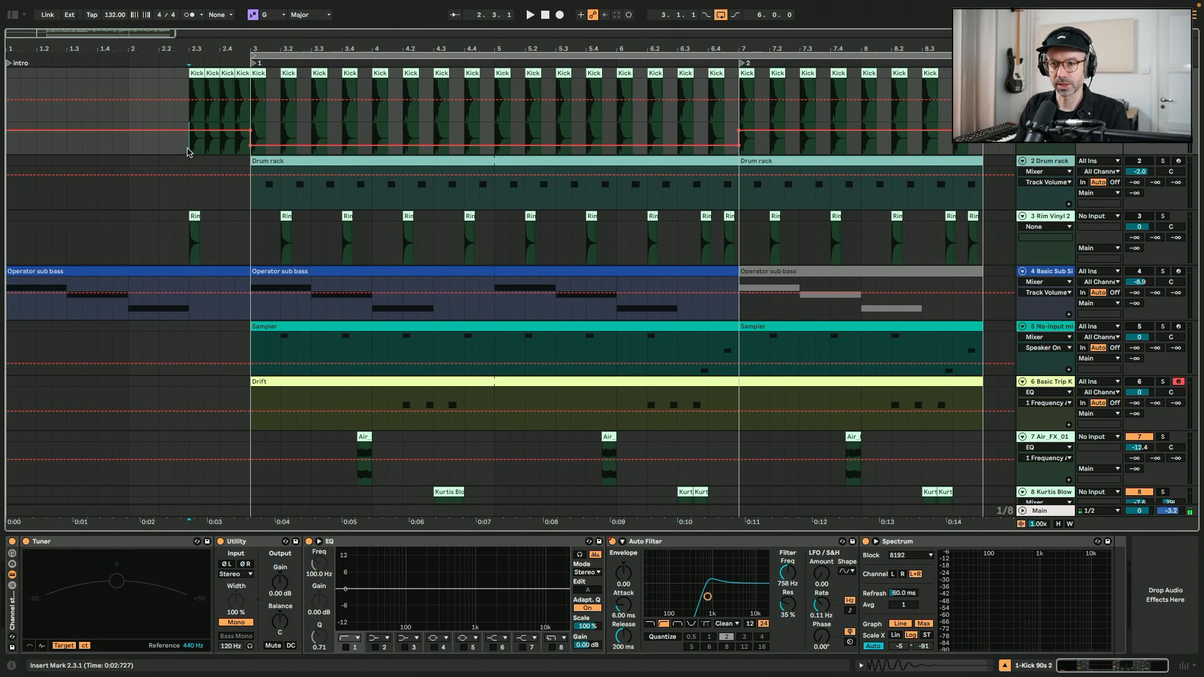
Unmute tracks 2 to 6 and listen to the kick track in solo from 2.3.1 into section 1
key("F6")
key("F5")
key("F4")
key("F3")
key("F2")
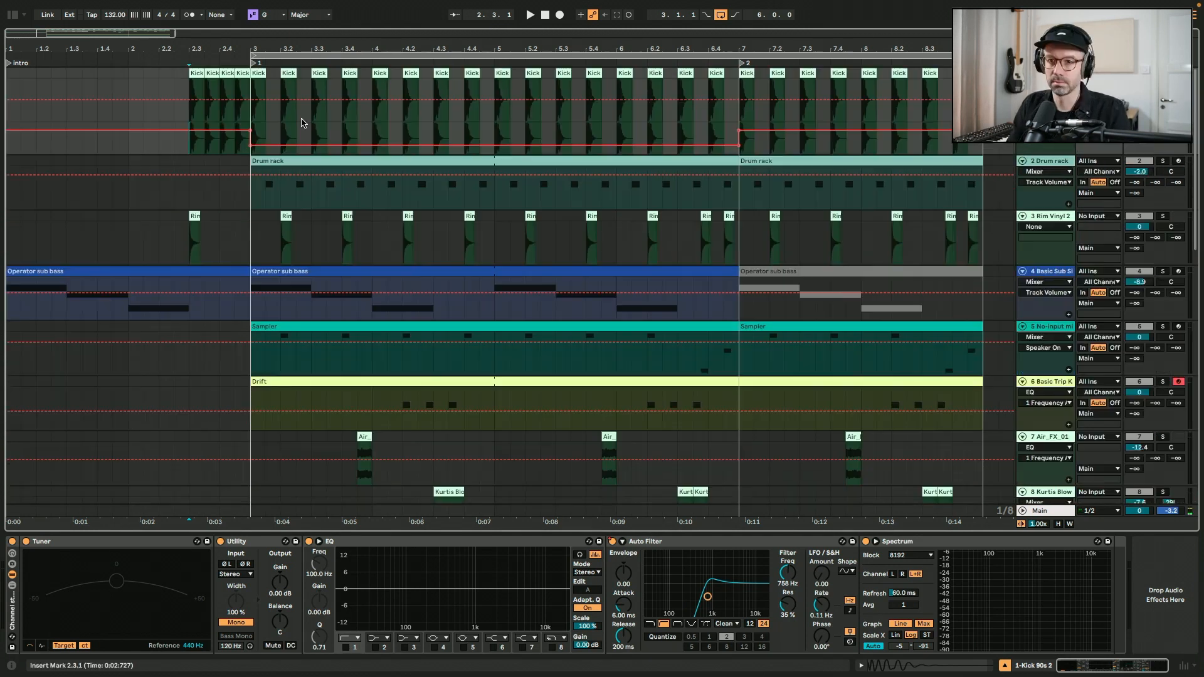
key("space")
key("space")
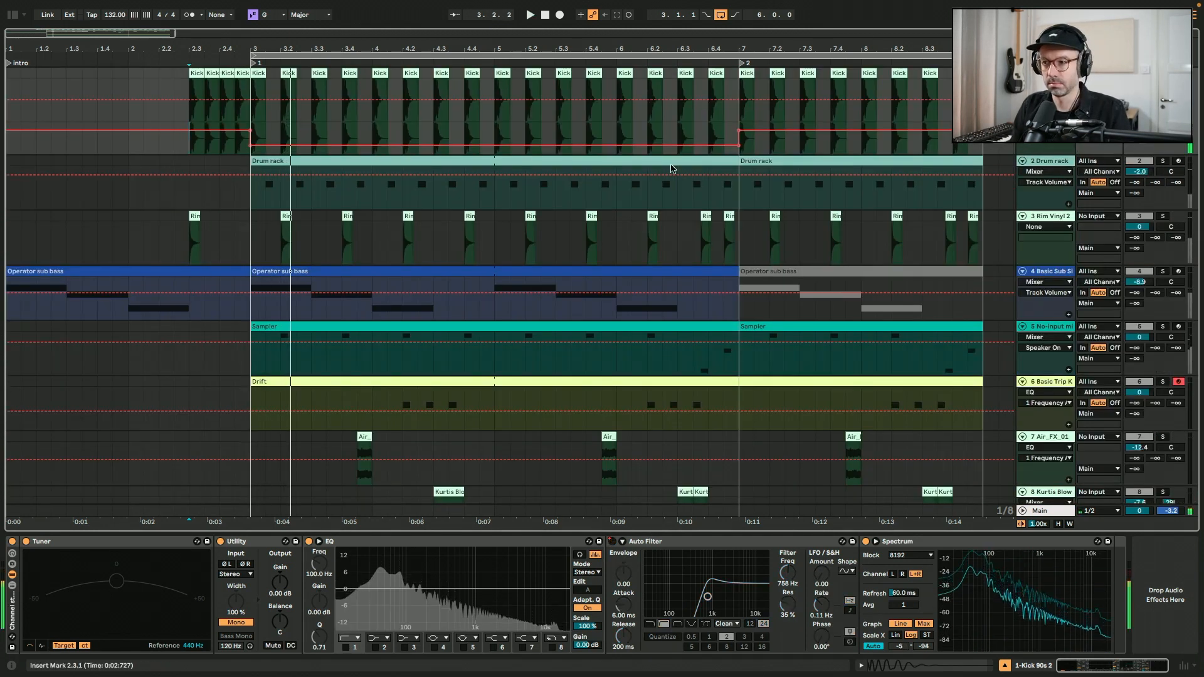
Check the kick automation at bar 7, listen to the transition from 6.4.1, and select the Drum rack clip at bar 3
left_click(741, 123)
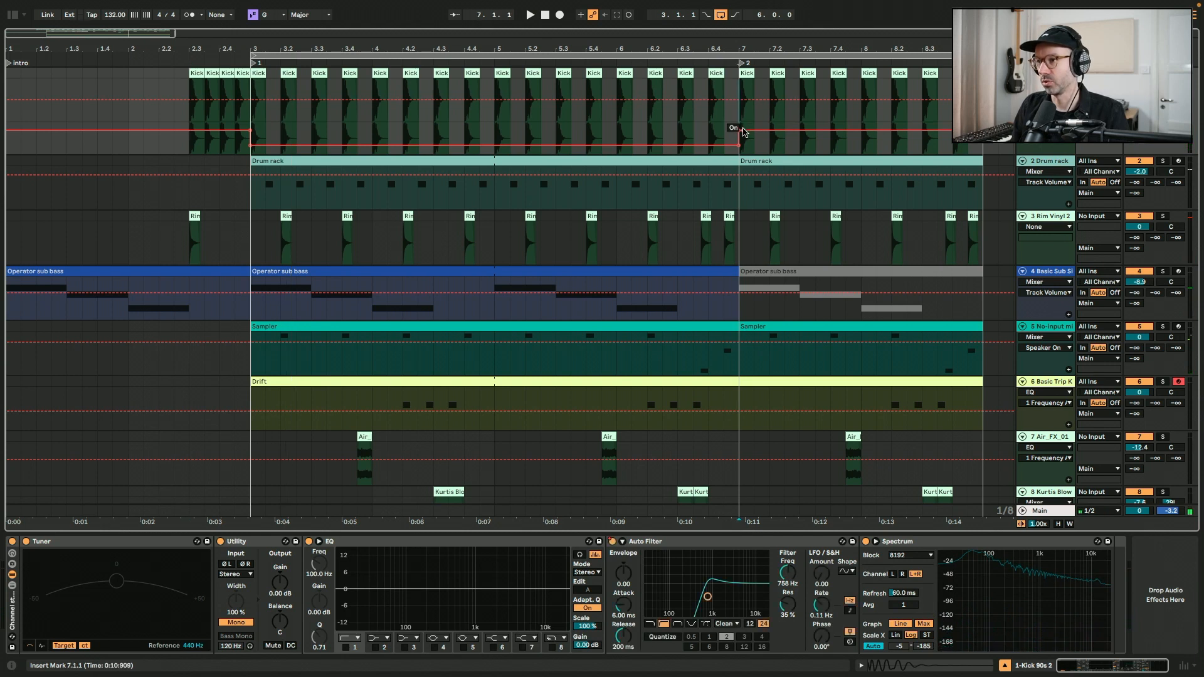
scroll(775, 160, "down", 3)
scroll(775, 160, "up", 3)
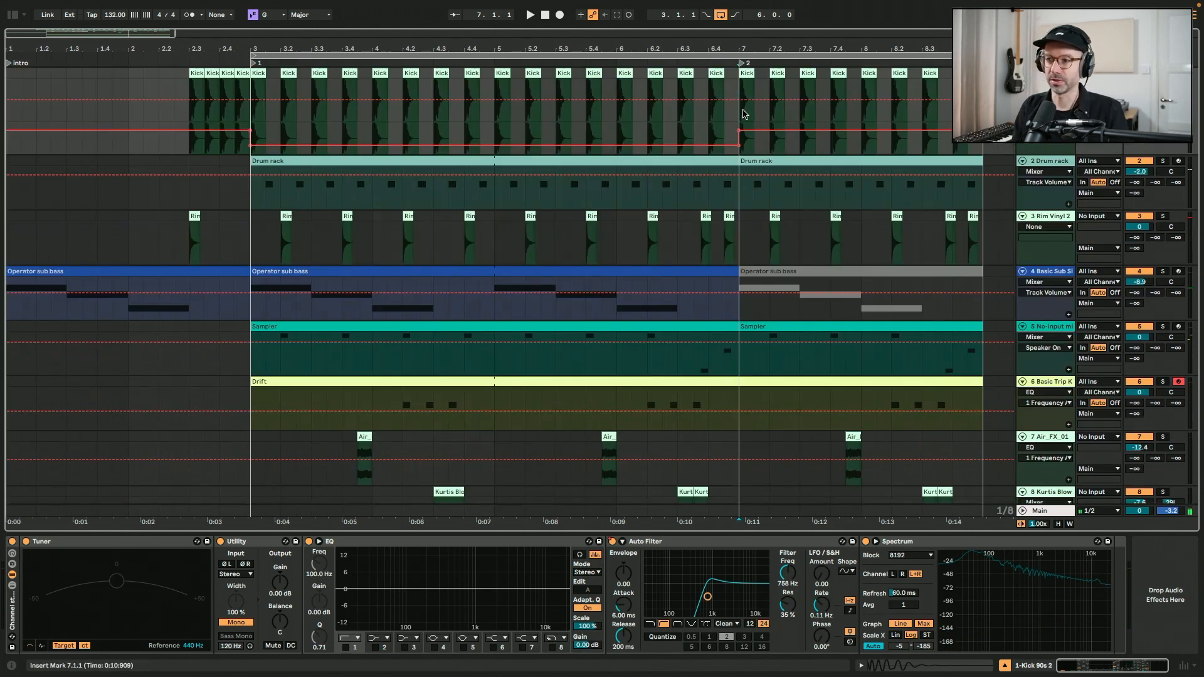
left_click(715, 120)
key("space")
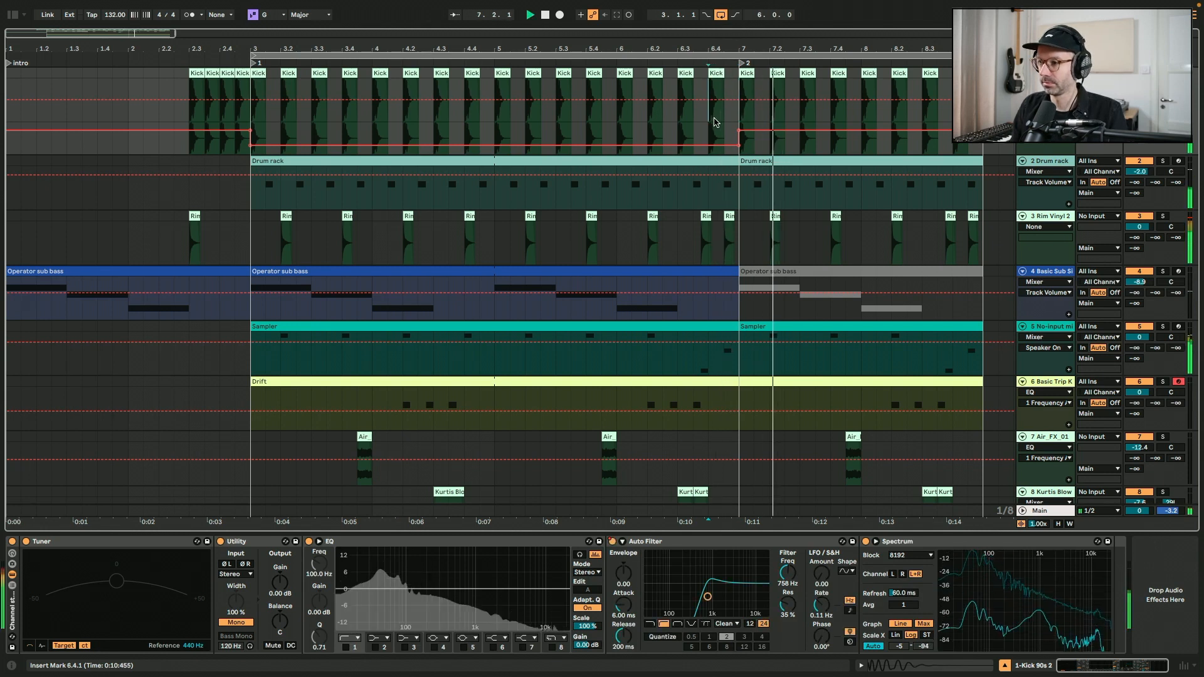
key("space")
left_click(720, 160)
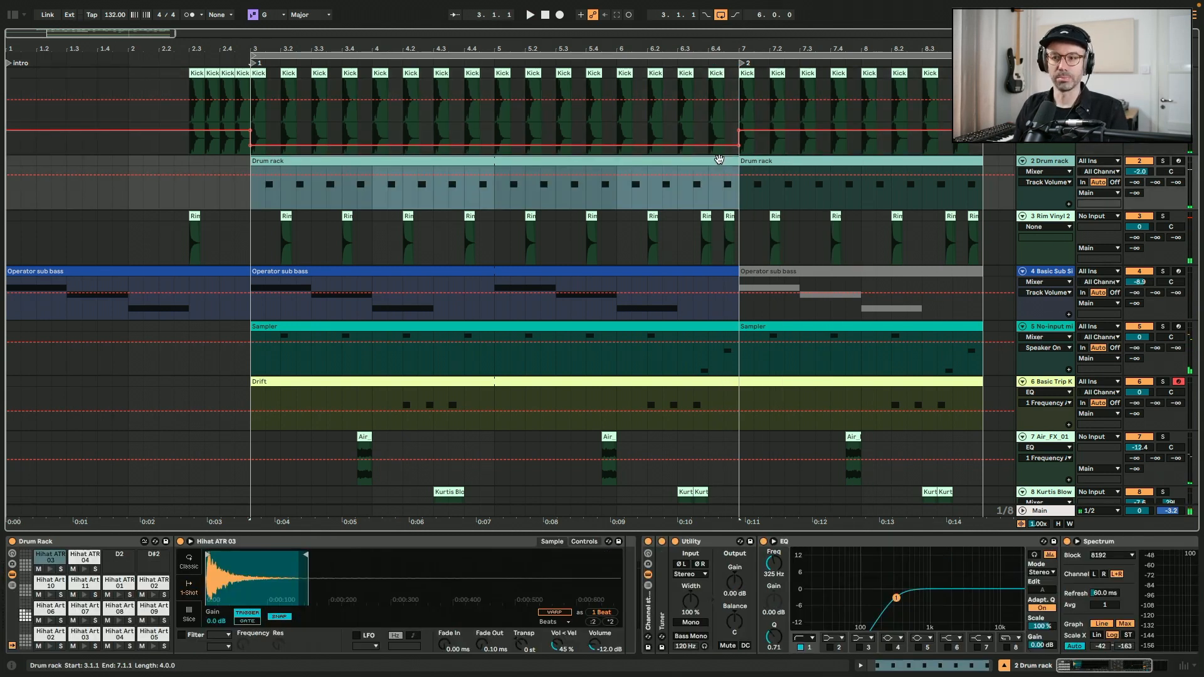